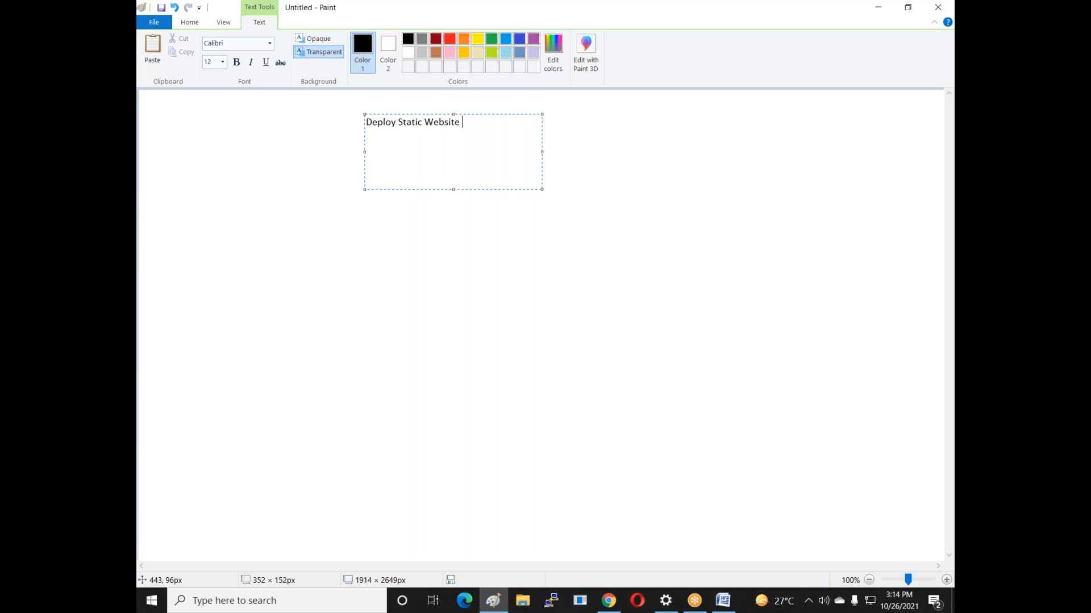
Step: Complete the title line with "via S3 Storage" and add "CDN (Cloud Front )" below it, separated by an empty line
{"action": "type", "text": "via S3 Storage"}
{"action": "key", "text": "Return"}
{"action": "key", "text": "Return"}
{"action": "type", "text": "CDN "}
{"action": "type", "text": "()"}
{"action": "type", "text": "Cloud "}
{"action": "type", "text": "Front"}
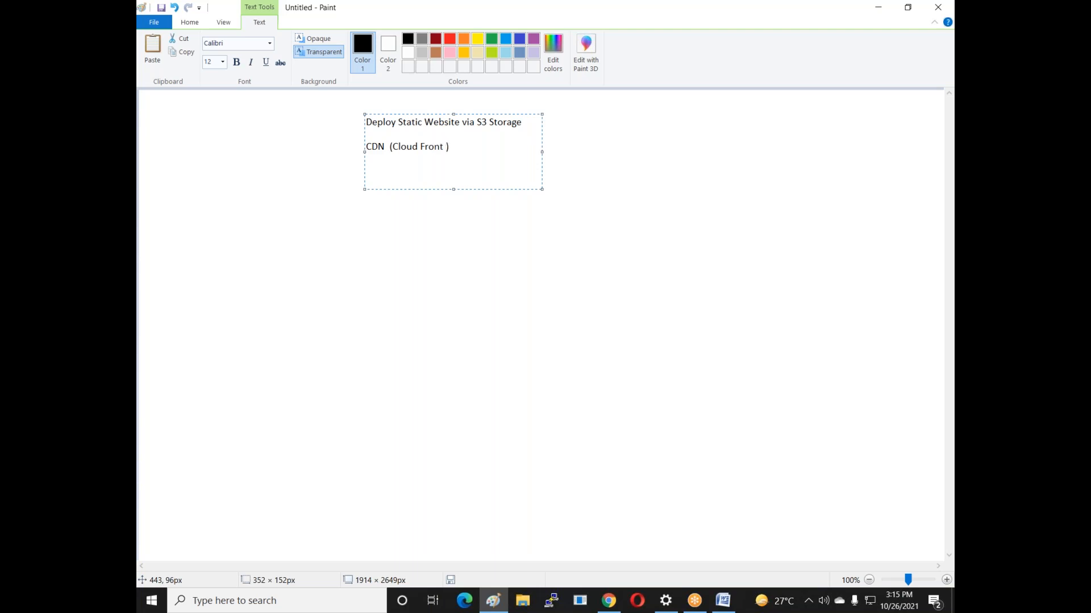
Step: Add "Cloud Trail" as the last topic under the CDN line and finish the text box
{"action": "key", "text": "Return"}
{"action": "type", "text": "Cloud "}
{"action": "type", "text": "Tra"}
{"action": "type", "text": "iol"}
{"action": "key", "text": "BackSpace"}
{"action": "key", "text": "BackSpace"}
{"action": "type", "text": "l"}
{"action": "left_click", "coordinate": [238, 283]}
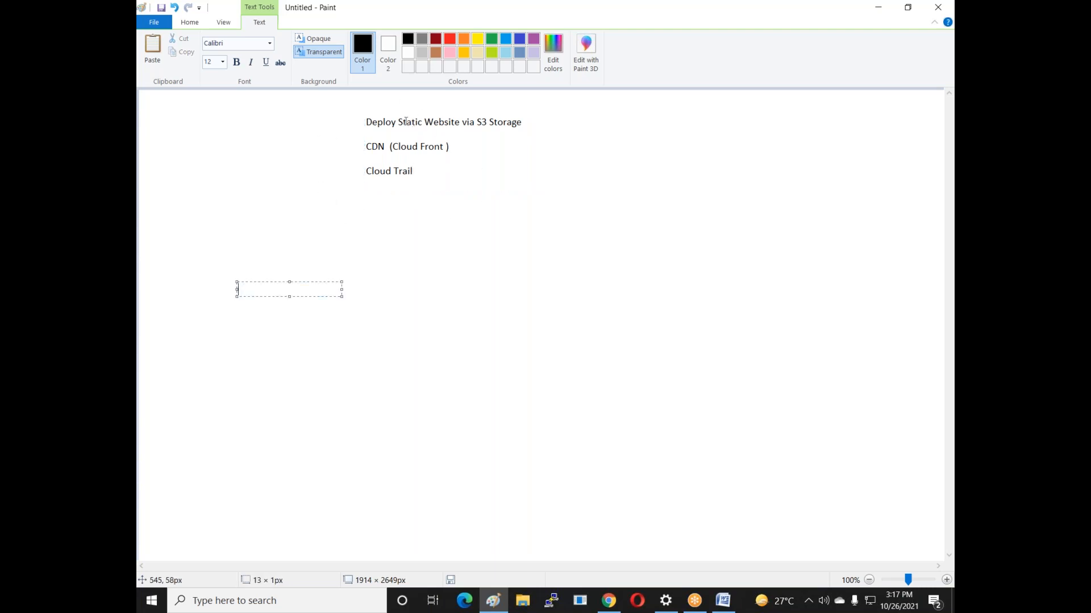
Step: Switch to the AWS console in Chrome and open the iccpstorage bucket in the S3 service
{"action": "left_click", "coordinate": [728, 53]}
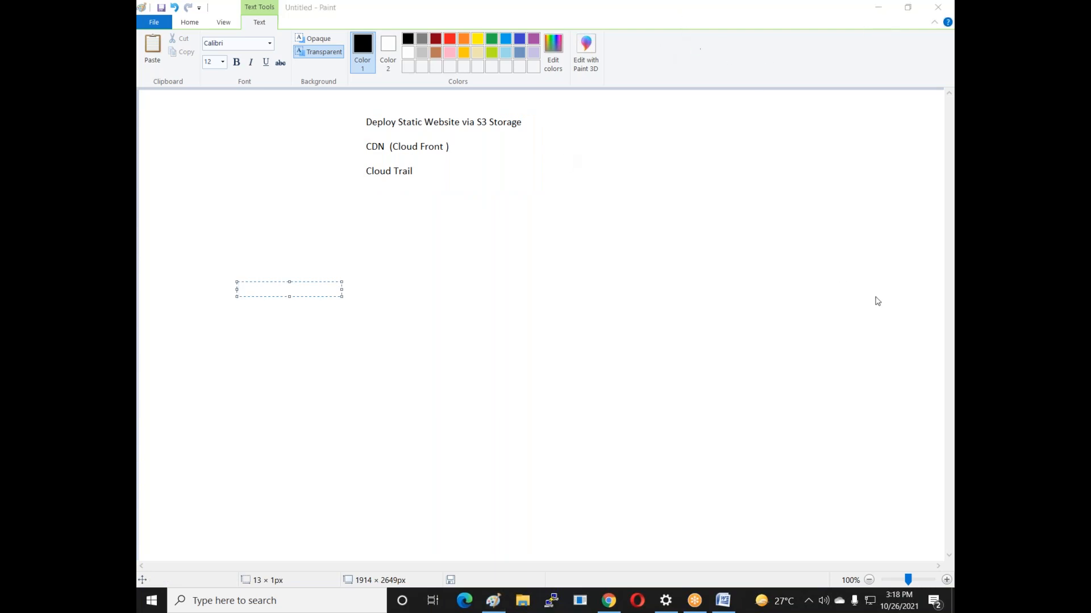
{"action": "left_click", "coordinate": [878, 7]}
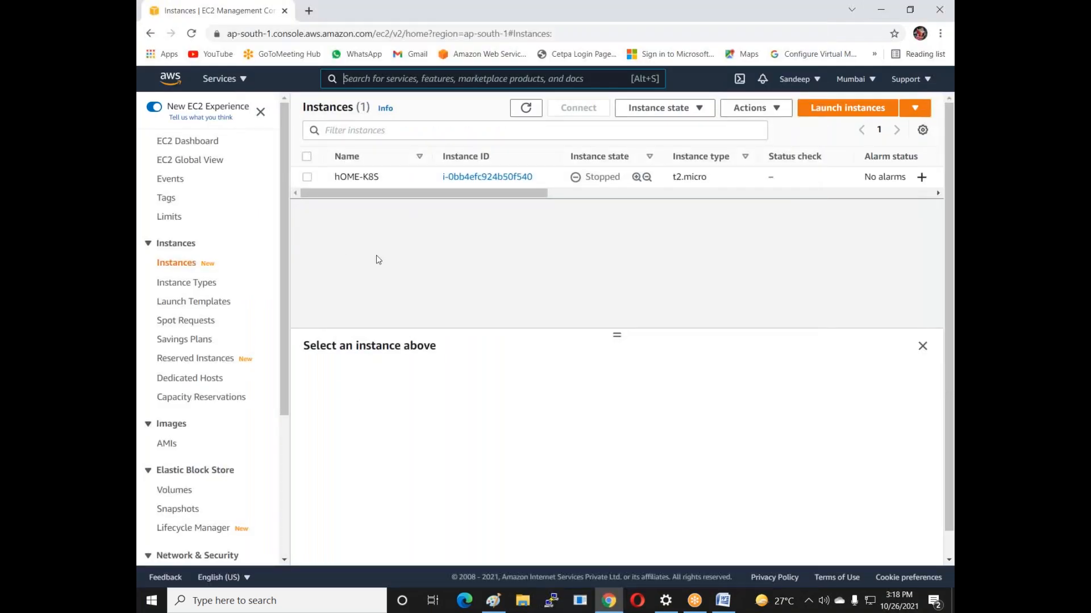
{"action": "left_click", "coordinate": [245, 83]}
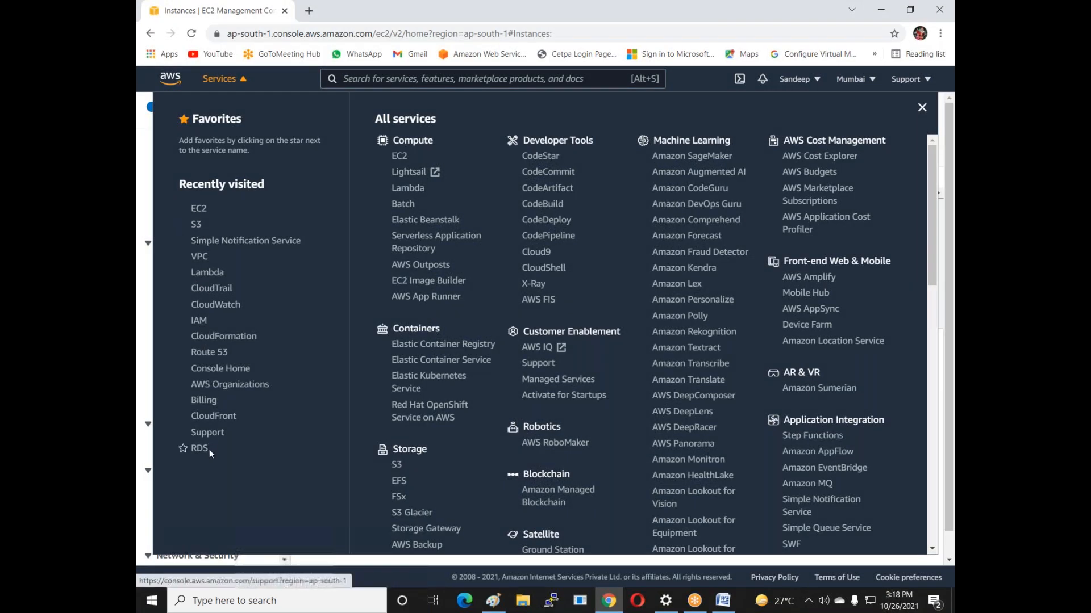
{"action": "left_click", "coordinate": [195, 228]}
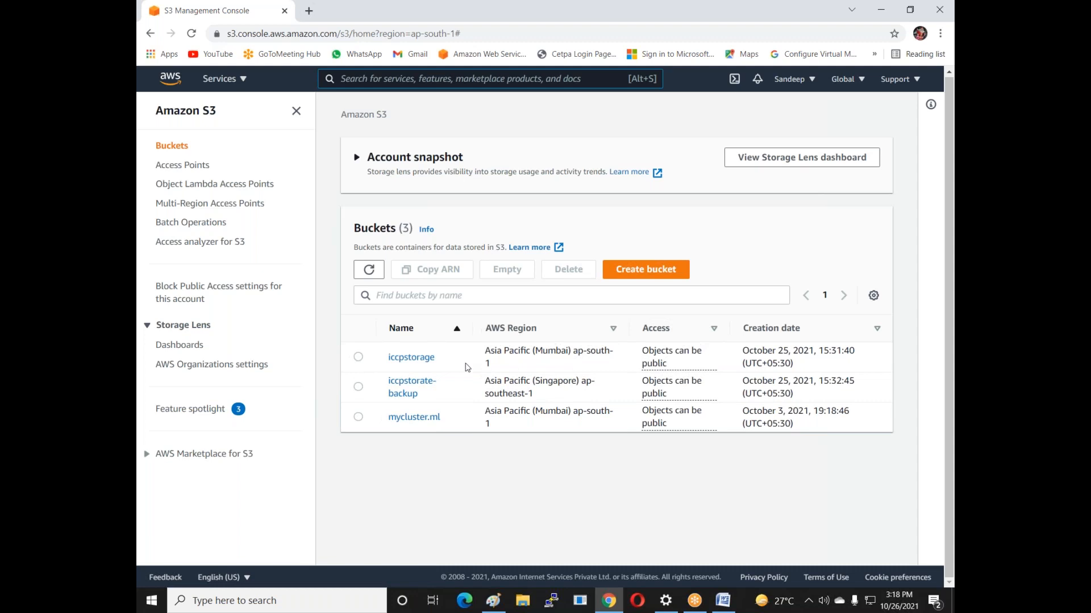
{"action": "left_click", "coordinate": [410, 358]}
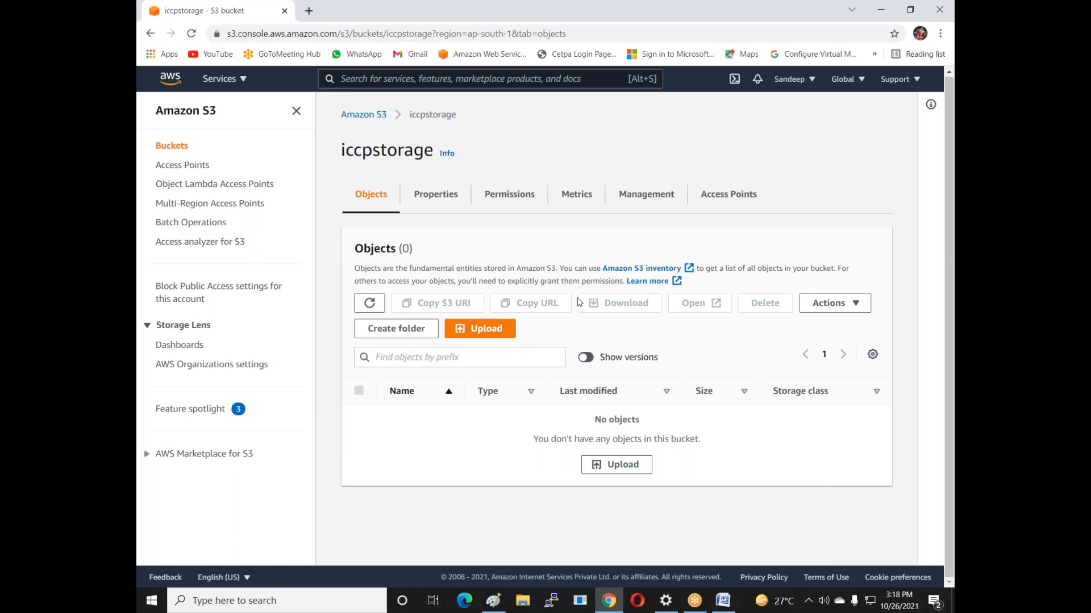
Step: Edit the static website hosting property of the iccpstorage bucket and enable hosting
{"action": "left_click", "coordinate": [426, 205]}
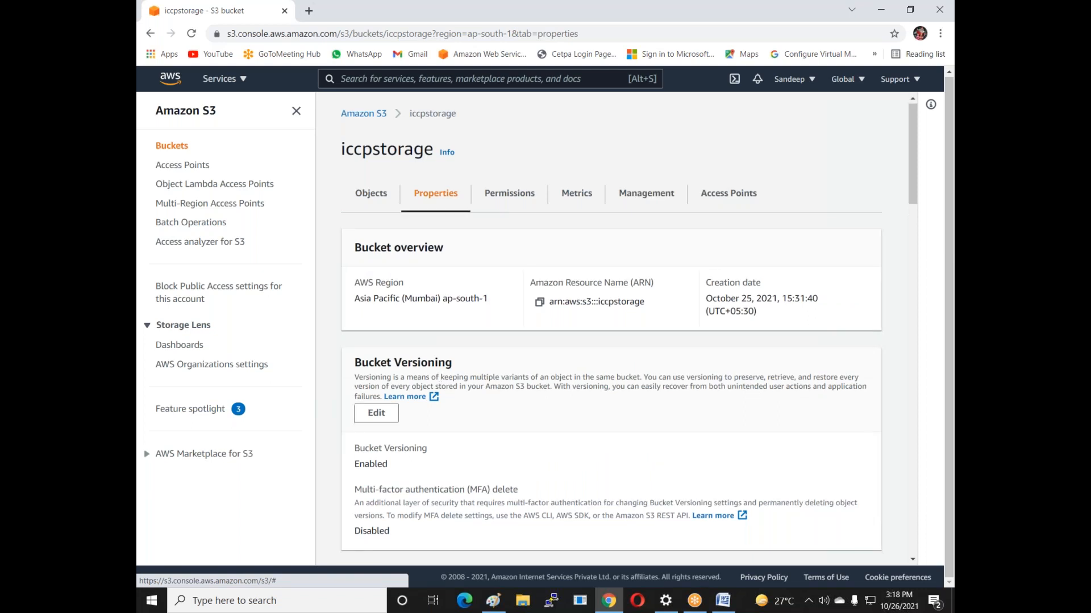
{"action": "scroll", "coordinate": [446, 319], "scroll_direction": "down", "scroll_amount": 10}
{"action": "scroll", "coordinate": [441, 383], "scroll_direction": "down", "scroll_amount": 15}
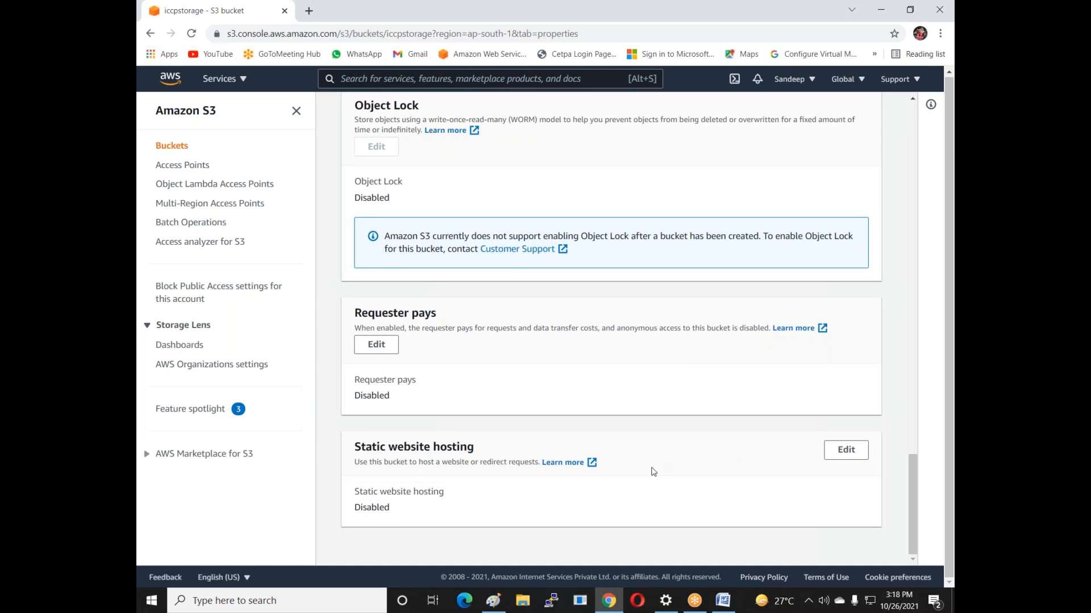
{"action": "left_click", "coordinate": [845, 450]}
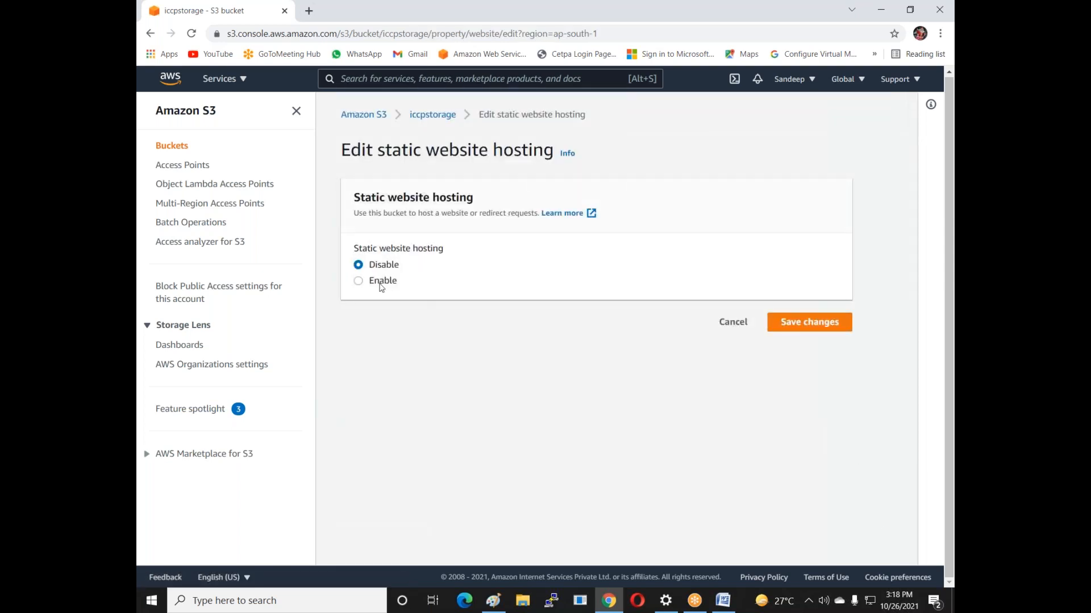
{"action": "left_click", "coordinate": [380, 284]}
{"action": "scroll", "coordinate": [432, 341], "scroll_direction": "down", "scroll_amount": 2}
Step: Set the index document to index.html and the error document to error.html, and save the hosting settings
{"action": "left_click", "coordinate": [413, 366]}
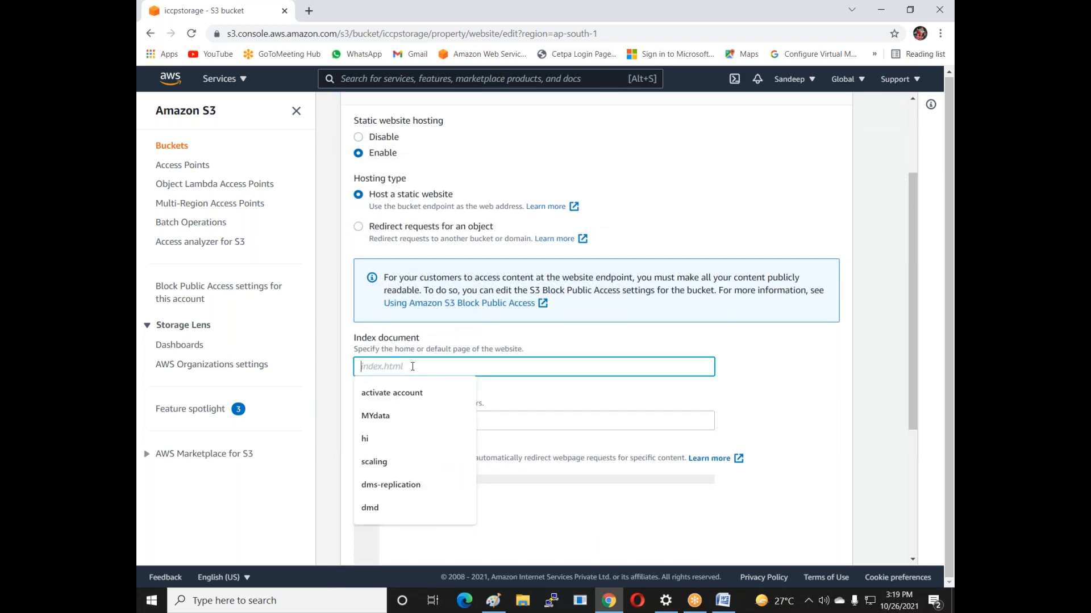
{"action": "type", "text": "inde"}
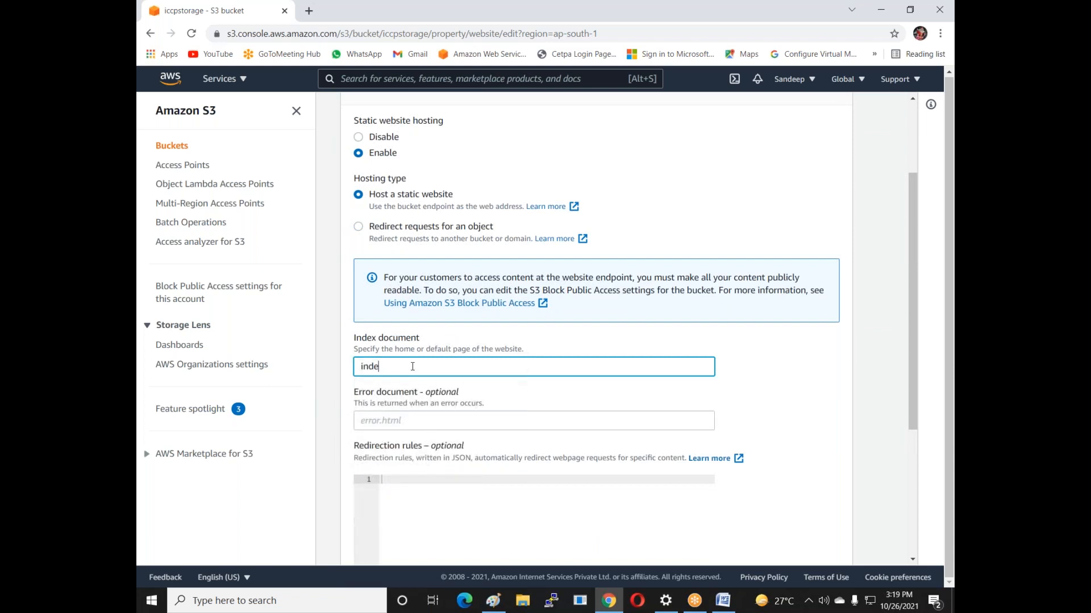
{"action": "type", "text": "x.html"}
{"action": "key", "text": "Tab"}
{"action": "type", "text": "error.html"}
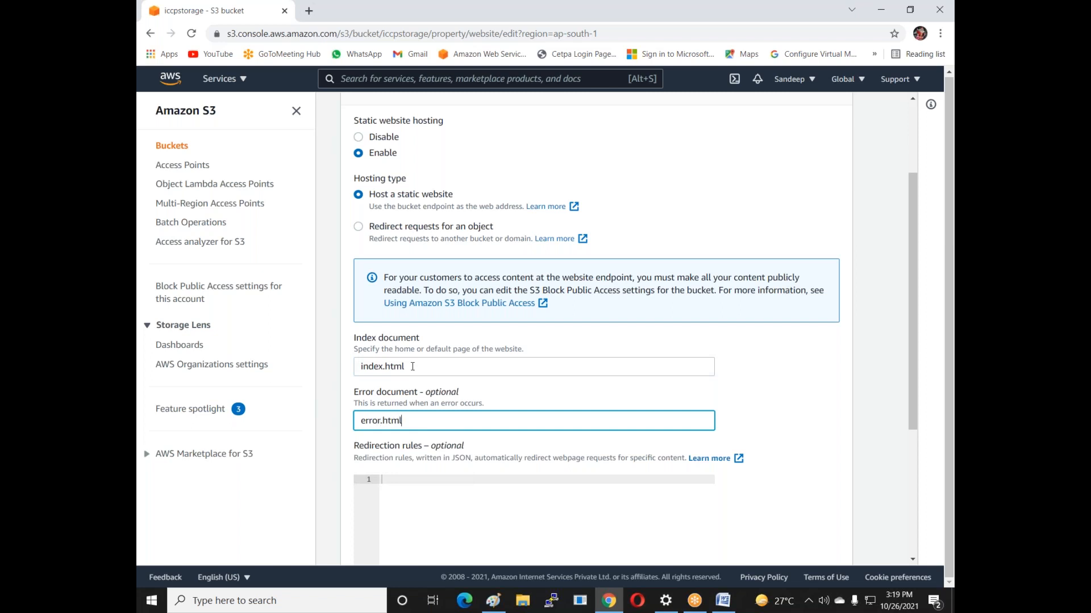
{"action": "scroll", "coordinate": [762, 398], "scroll_direction": "down", "scroll_amount": 5}
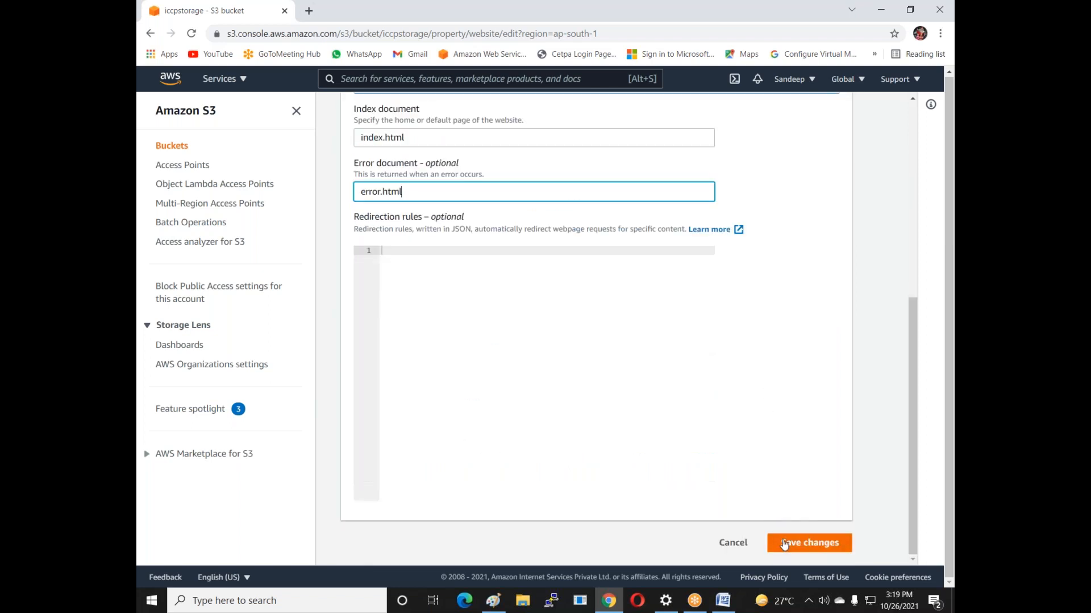
{"action": "left_click", "coordinate": [779, 544]}
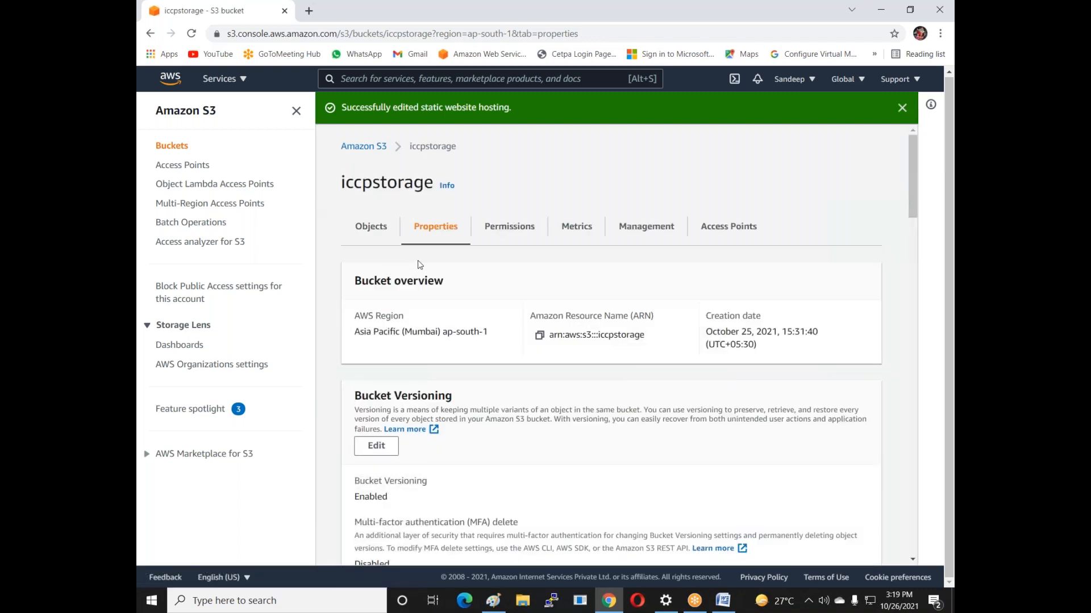
Step: Copy the bucket website endpoint from the static website hosting section and load it in a new browser tab
{"action": "scroll", "coordinate": [628, 462], "scroll_direction": "down", "scroll_amount": 10}
{"action": "scroll", "coordinate": [625, 398], "scroll_direction": "down", "scroll_amount": 15}
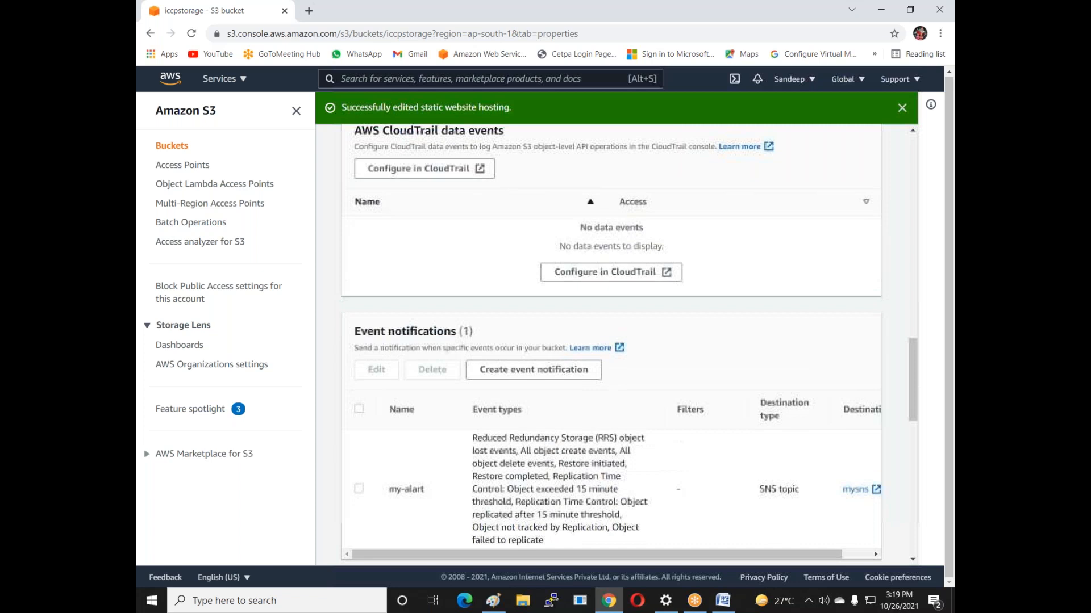
{"action": "left_click", "coordinate": [363, 506]}
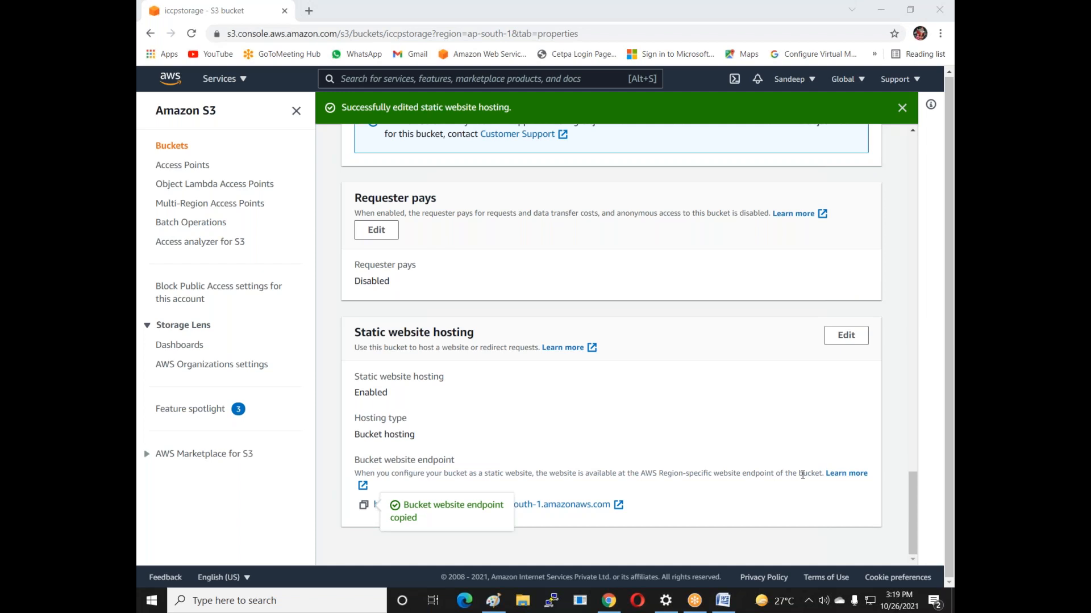
{"action": "left_click", "coordinate": [309, 10]}
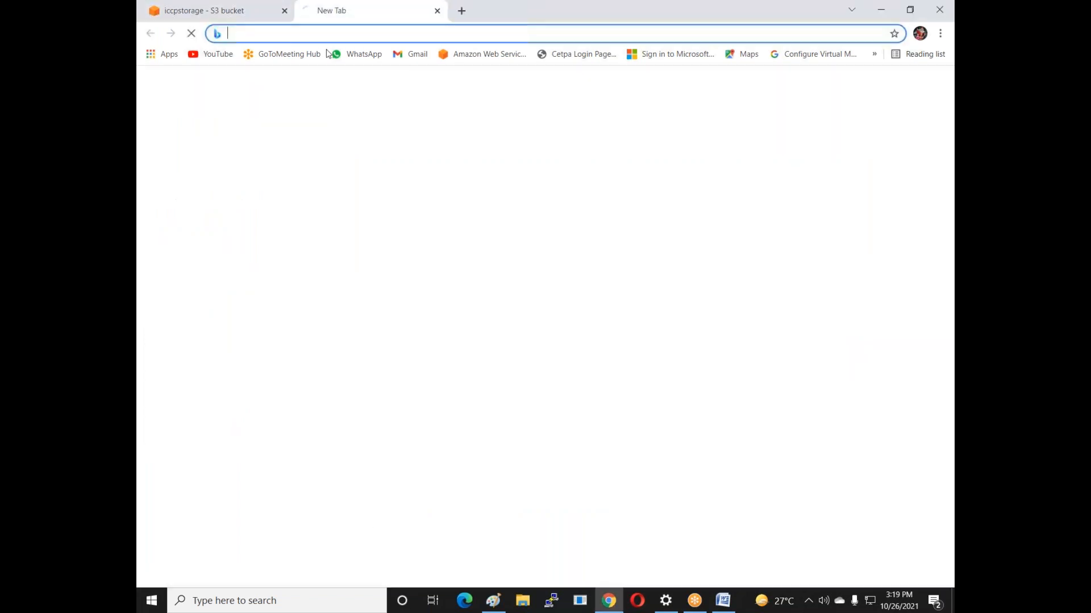
{"action": "key", "text": "ctrl+v"}
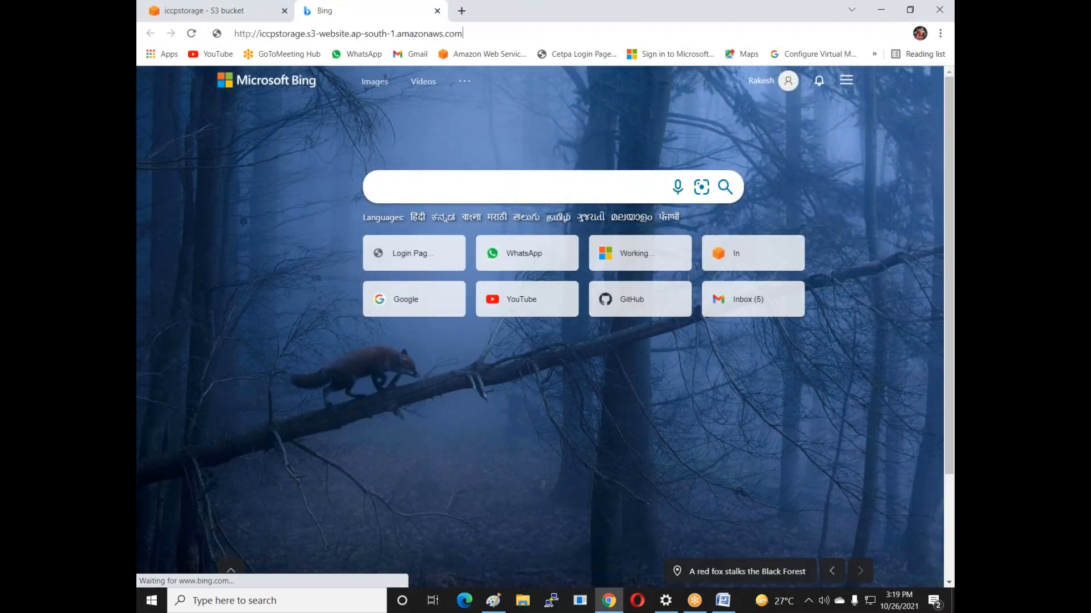
{"action": "key", "text": "Return"}
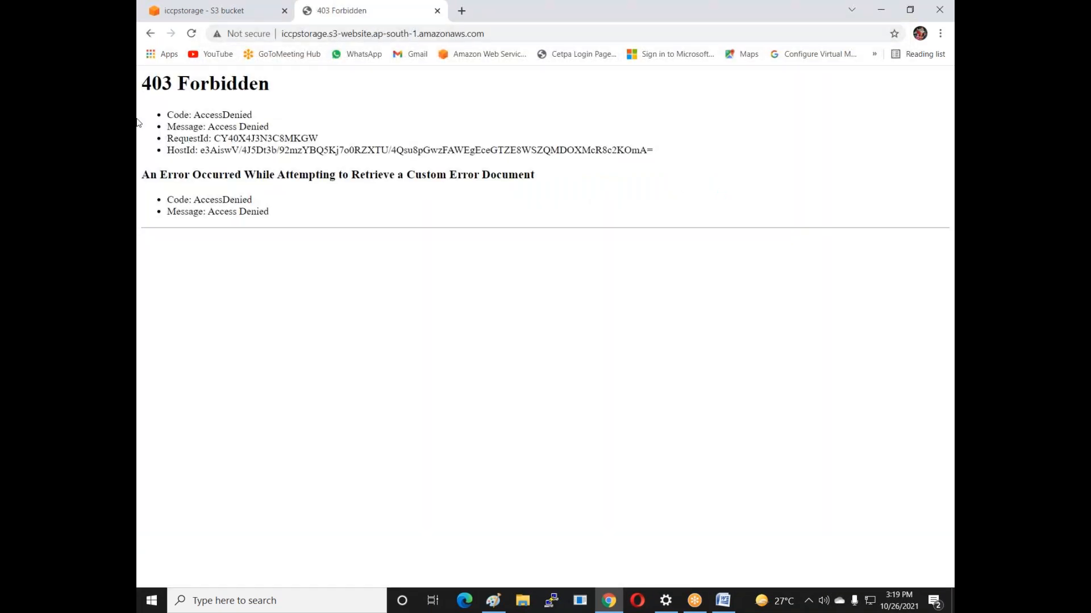
Step: Minimize the browser and launch Notepad with an empty document
{"action": "left_click", "coordinate": [881, 9]}
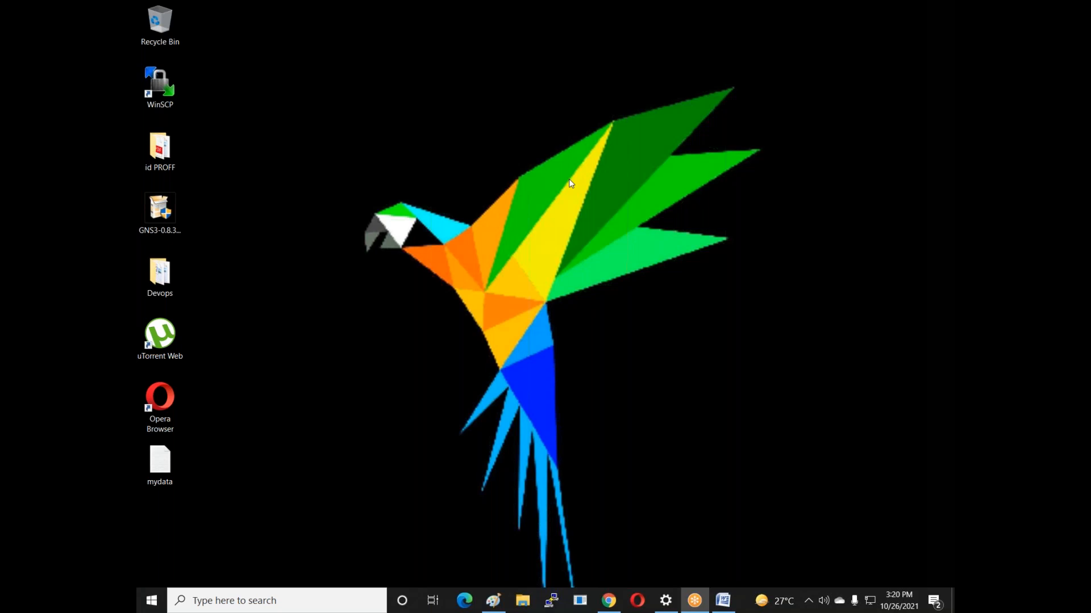
{"action": "key", "text": "super"}
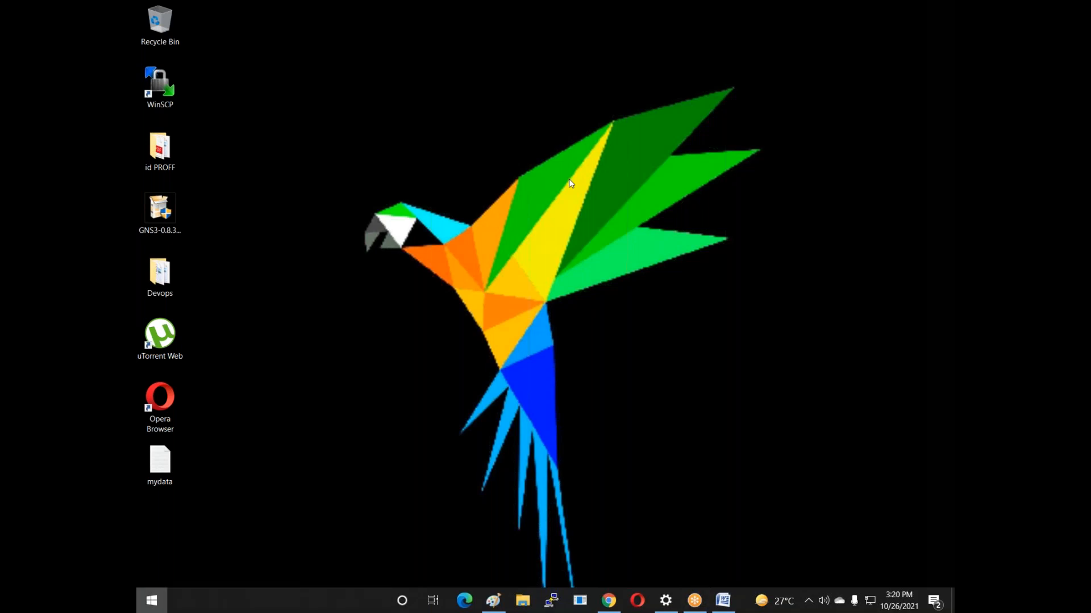
{"action": "type", "text": "npy"}
{"action": "key", "text": "BackSpace"}
{"action": "key", "text": "BackSpace"}
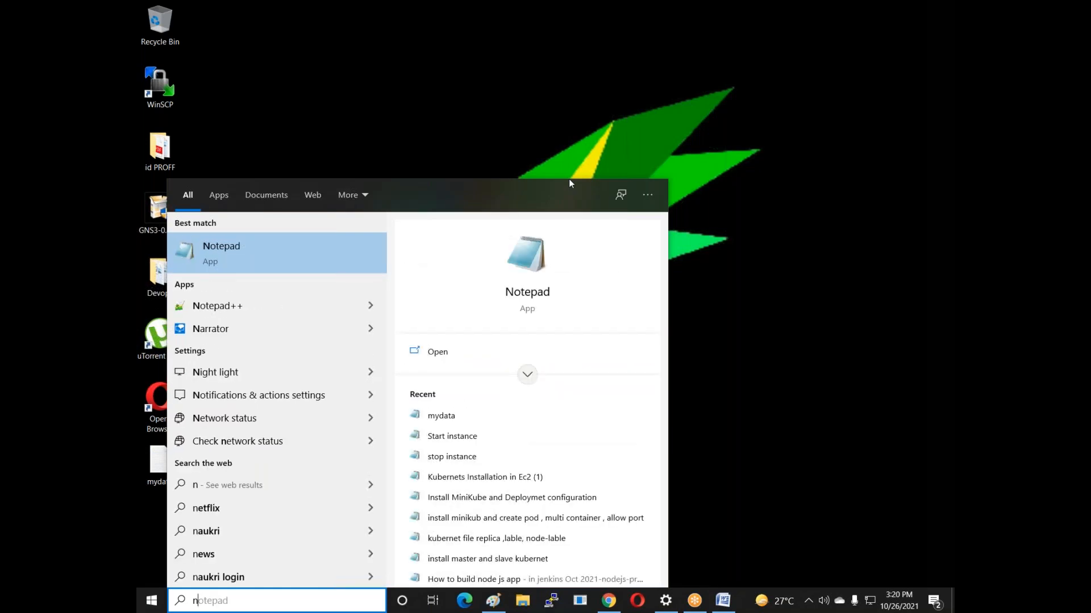
{"action": "type", "text": "ot"}
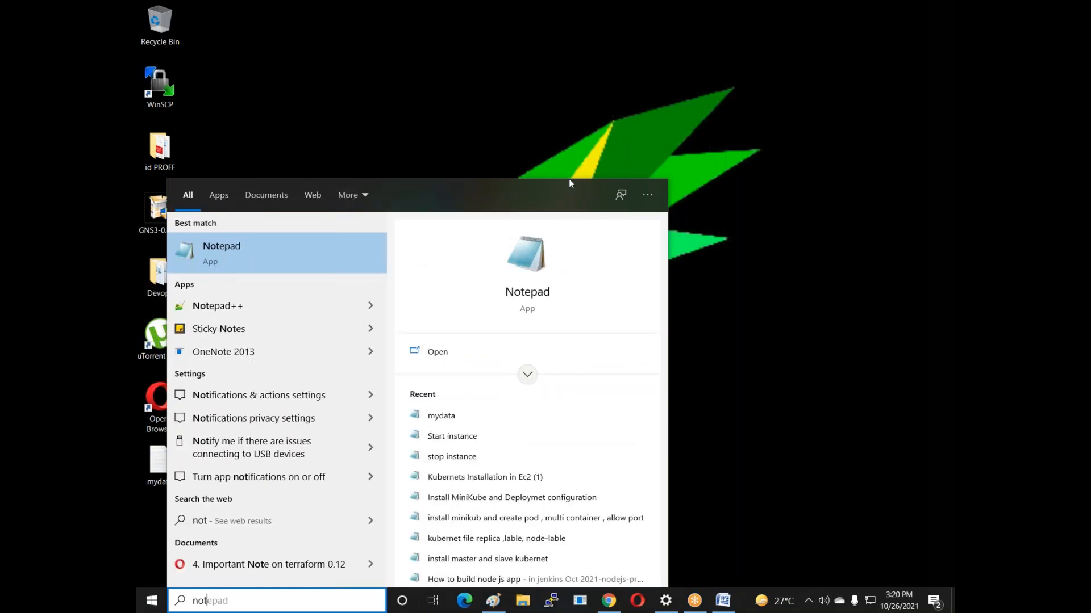
{"action": "key", "text": "Return"}
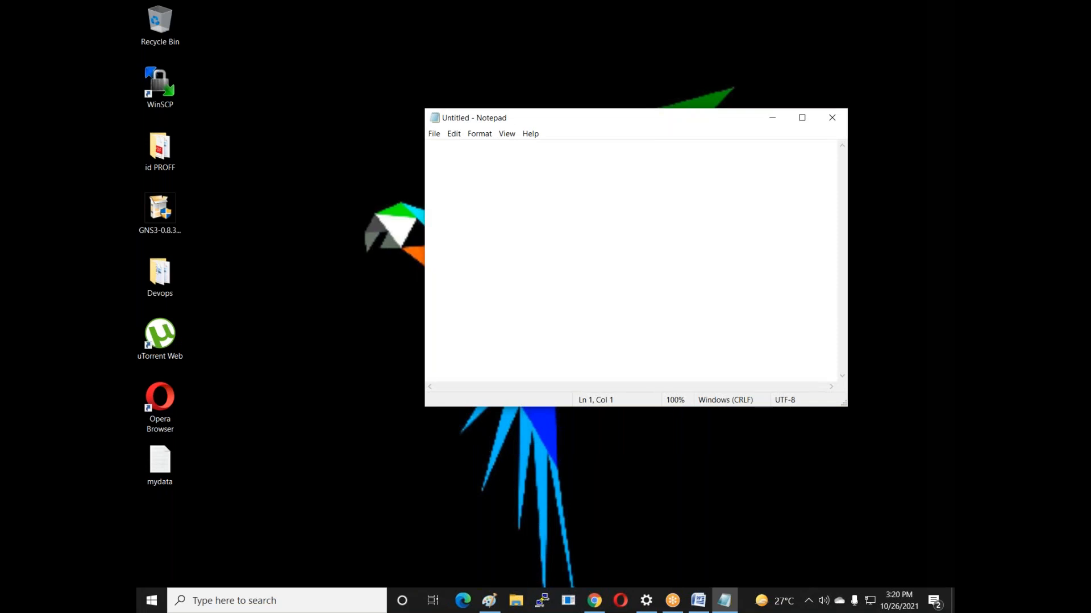
Step: Write the error page text "my website not working because some server isshus" in the empty document
{"action": "type", "text": "ESXi"}
{"action": "key", "text": "BackSpace"}
{"action": "key", "text": "BackSpace"}
{"action": "key", "text": "BackSpace"}
{"action": "key", "text": "BackSpace"}
{"action": "key", "text": "BackSpace"}
{"action": "type", "text": "my website "}
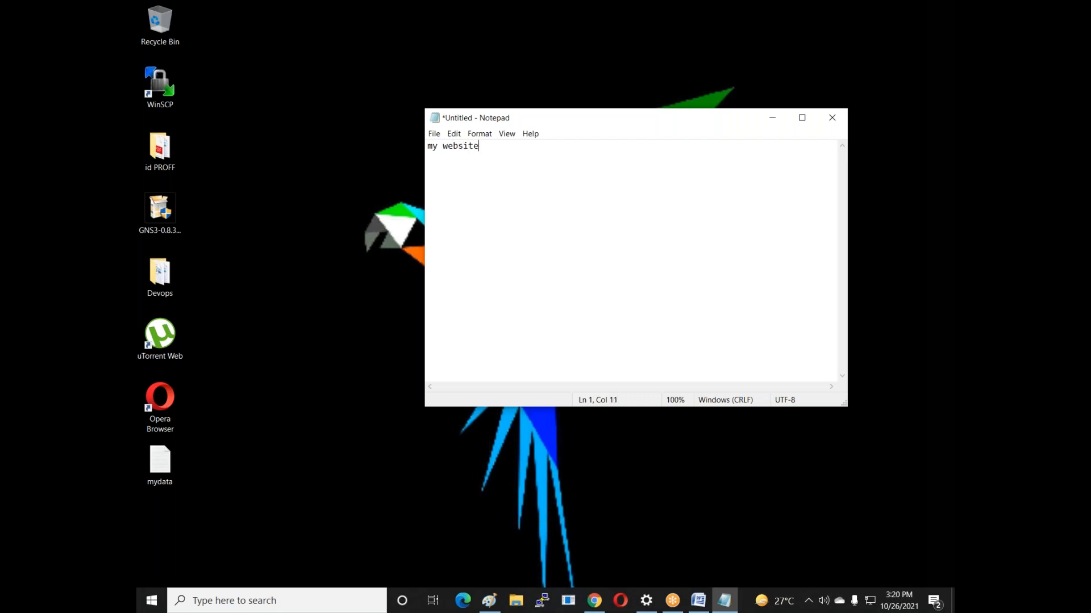
{"action": "type", "text": "not working because some ser"}
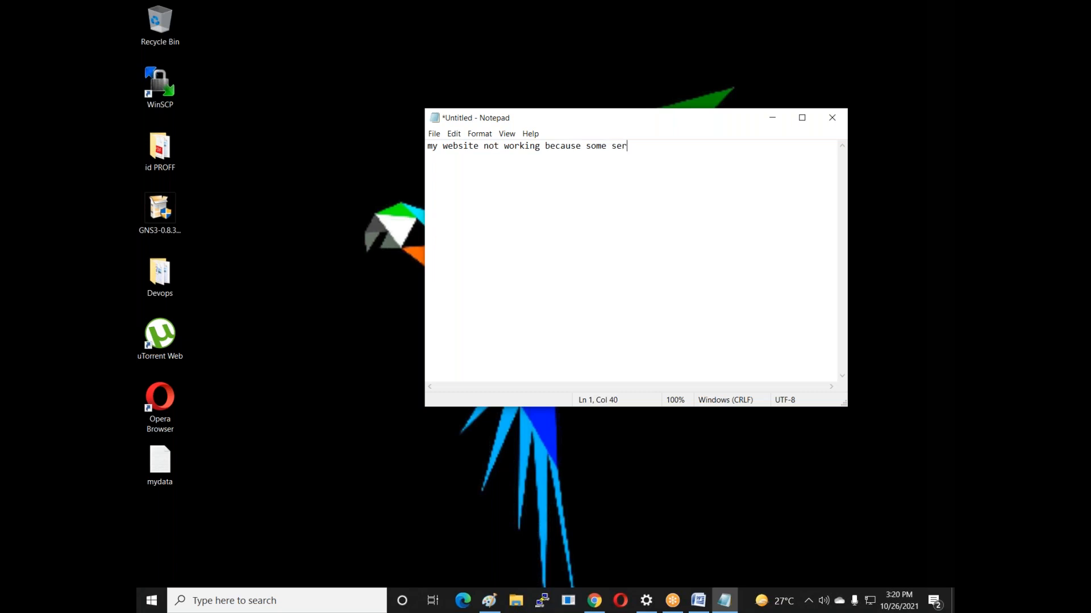
{"action": "type", "text": "ver isshus"}
Step: Save the error page text to the Desktop as errpr.html
{"action": "left_click", "coordinate": [434, 134]}
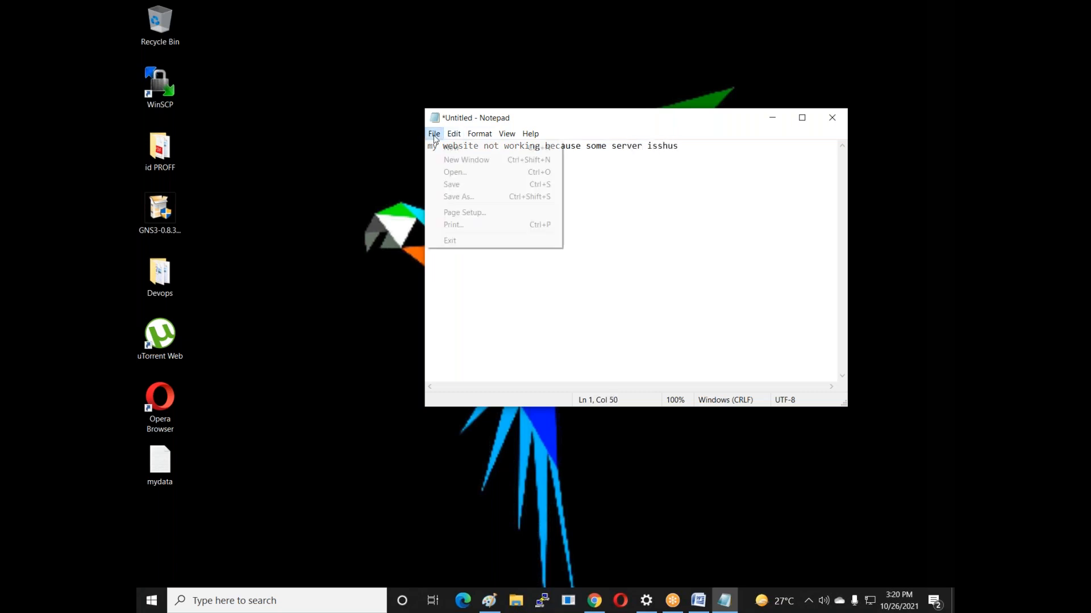
{"action": "left_click", "coordinate": [470, 198]}
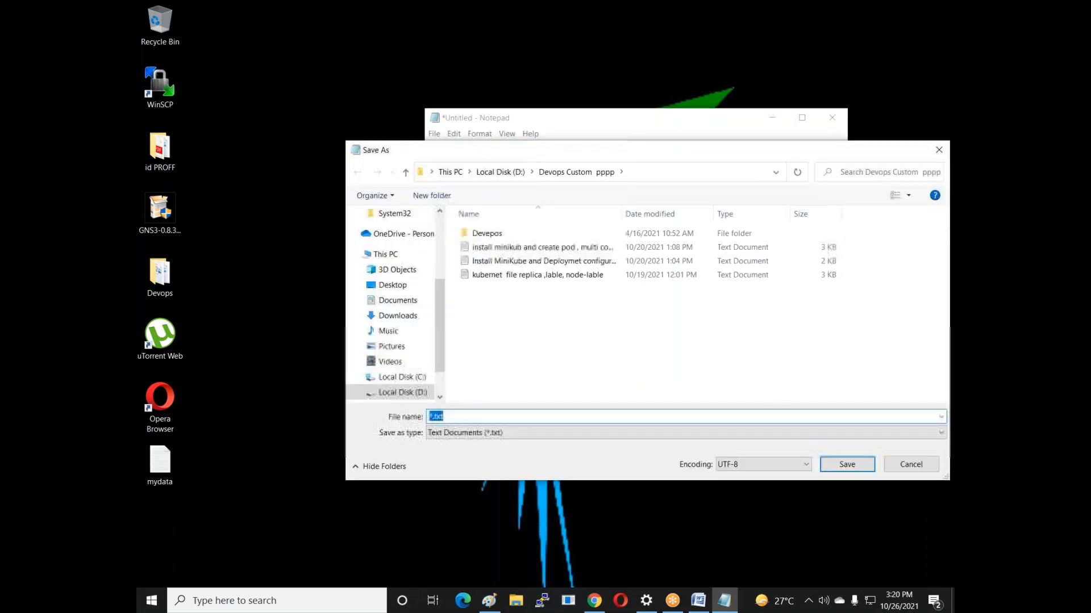
{"action": "left_click", "coordinate": [396, 288]}
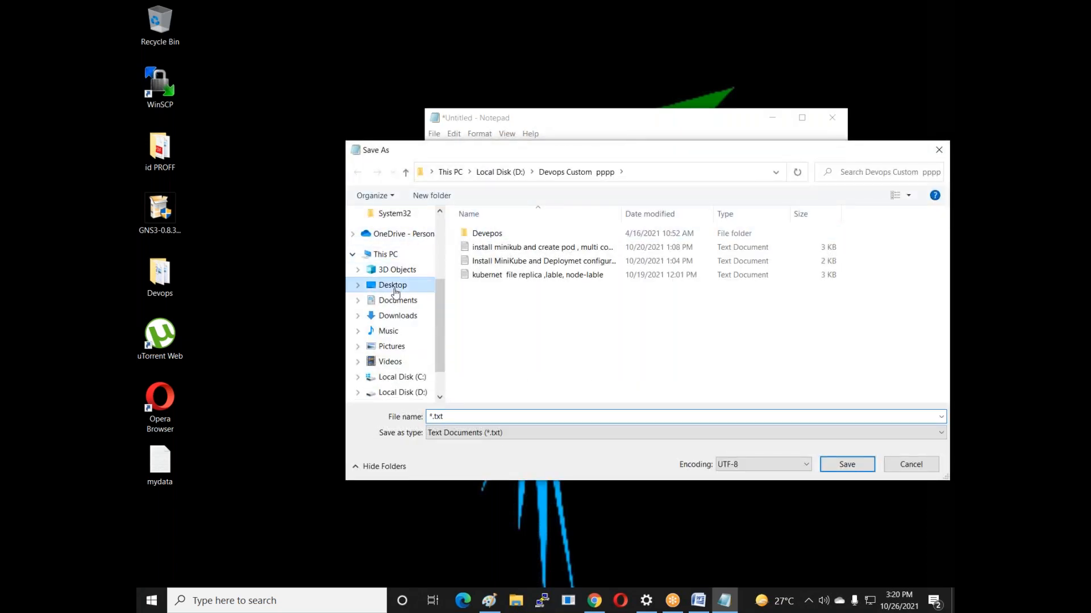
{"action": "left_click", "coordinate": [471, 417]}
{"action": "type", "text": "errpr.html"}
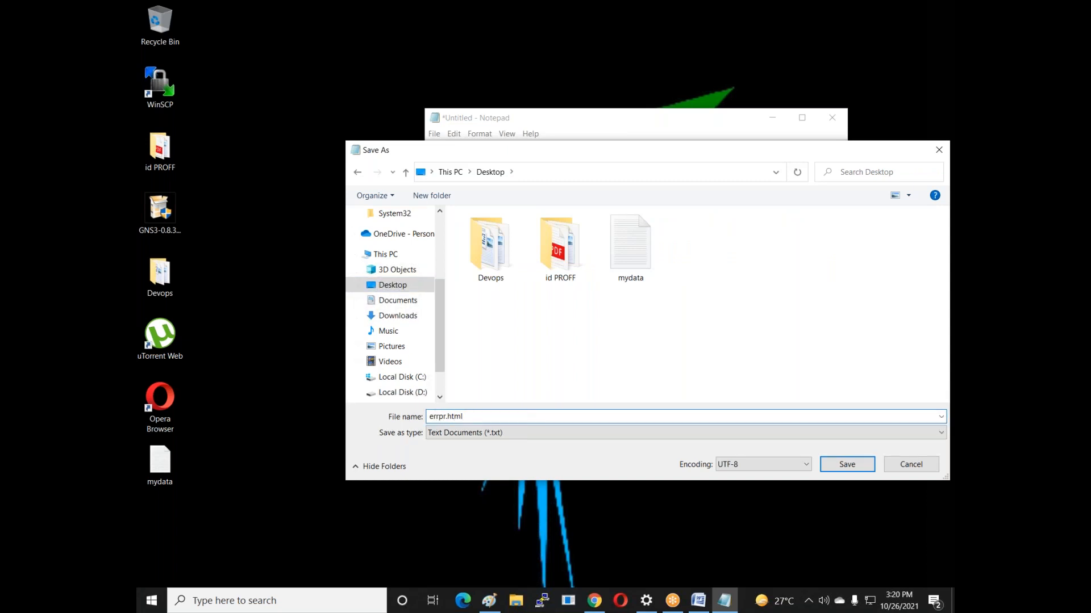
{"action": "key", "text": "Return"}
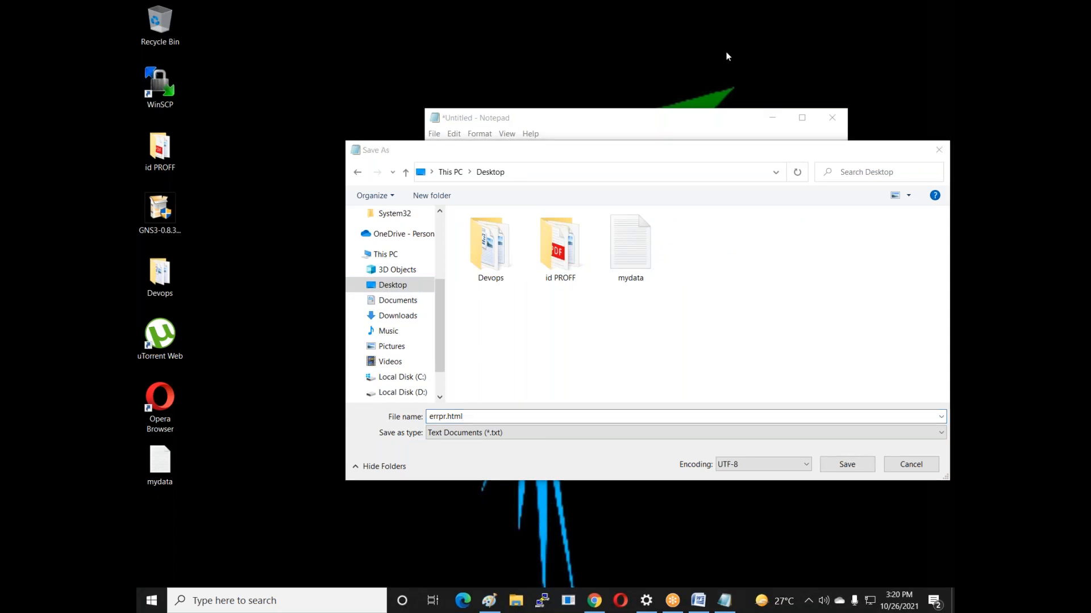
{"action": "left_click", "coordinate": [847, 464]}
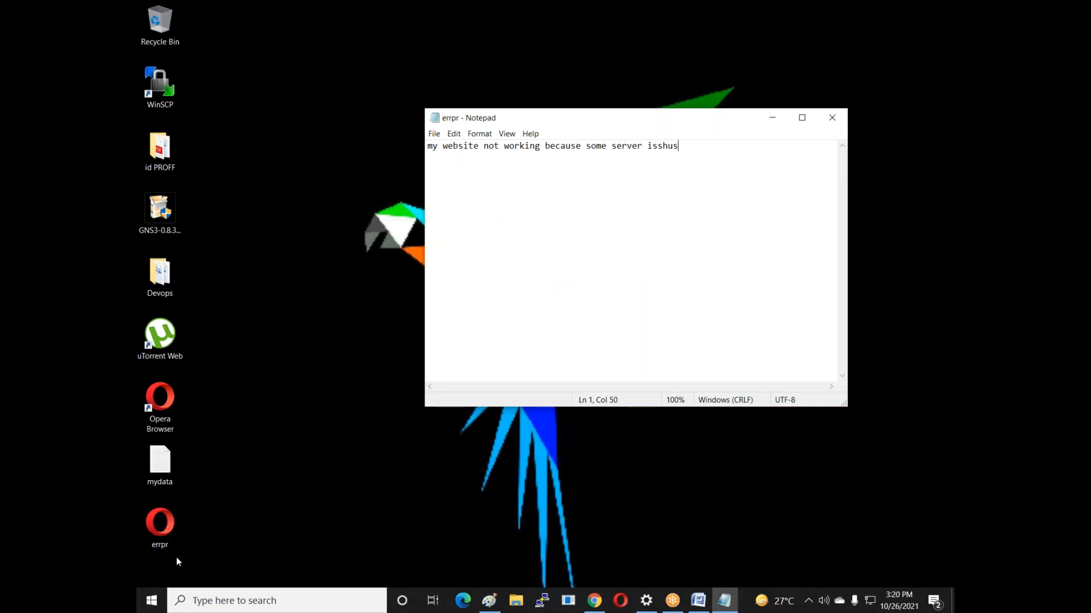
Step: Delete the misnamed errpr file from the Desktop
{"action": "left_click", "coordinate": [157, 531]}
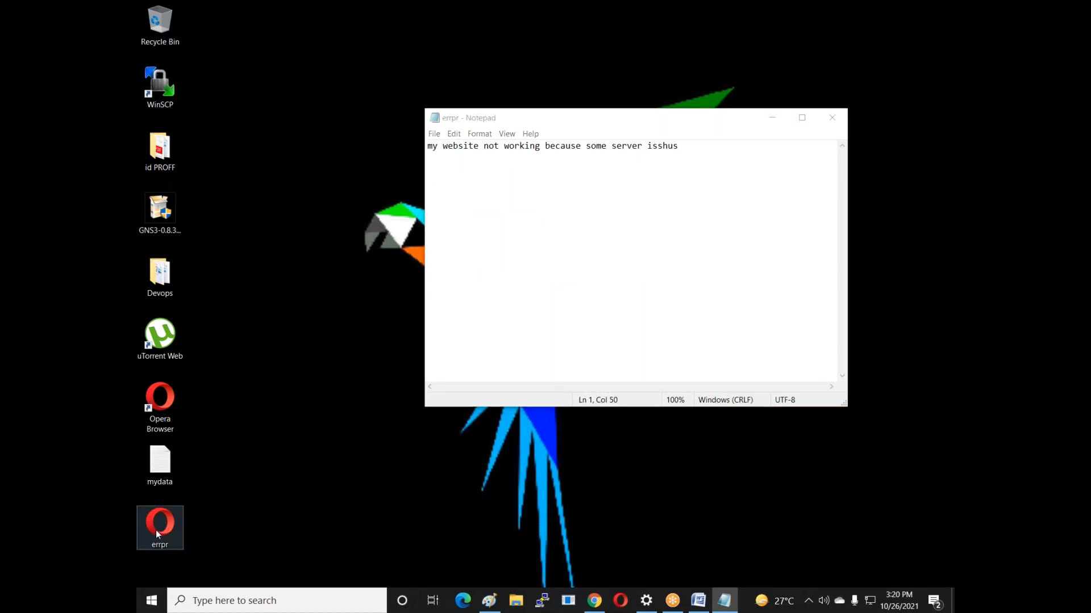
{"action": "right_click", "coordinate": [157, 530]}
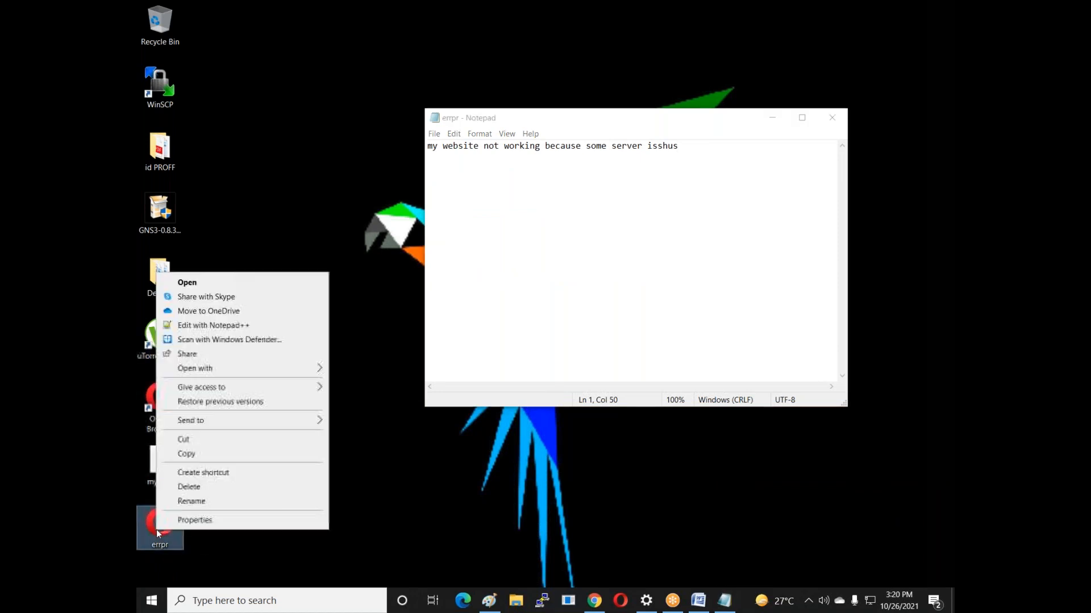
{"action": "left_click", "coordinate": [193, 487]}
Step: Save the open error page text to the Desktop as error.html
{"action": "left_click", "coordinate": [434, 134]}
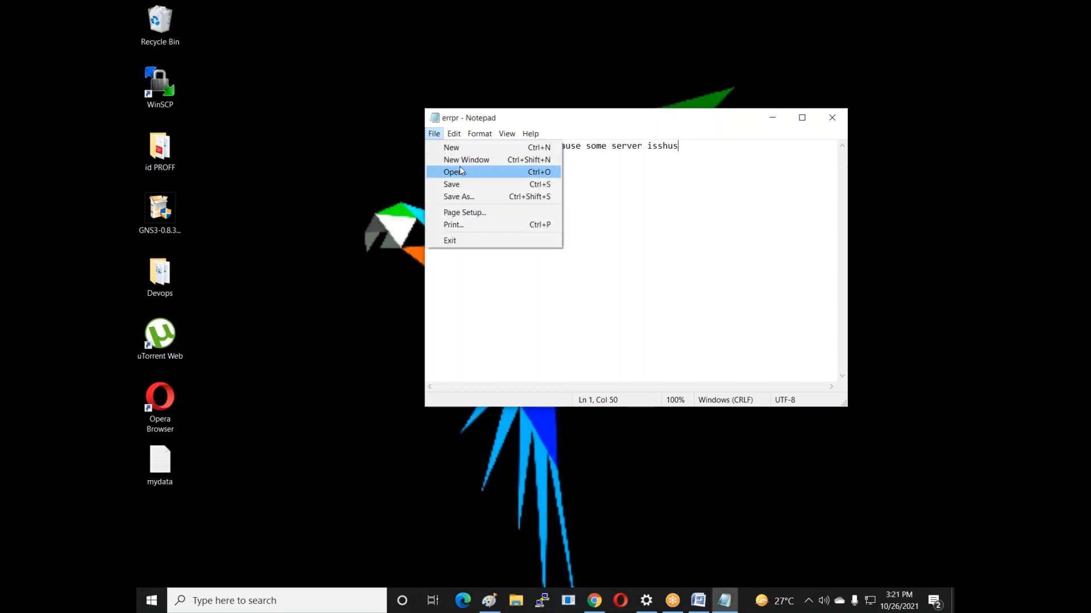
{"action": "left_click", "coordinate": [461, 197]}
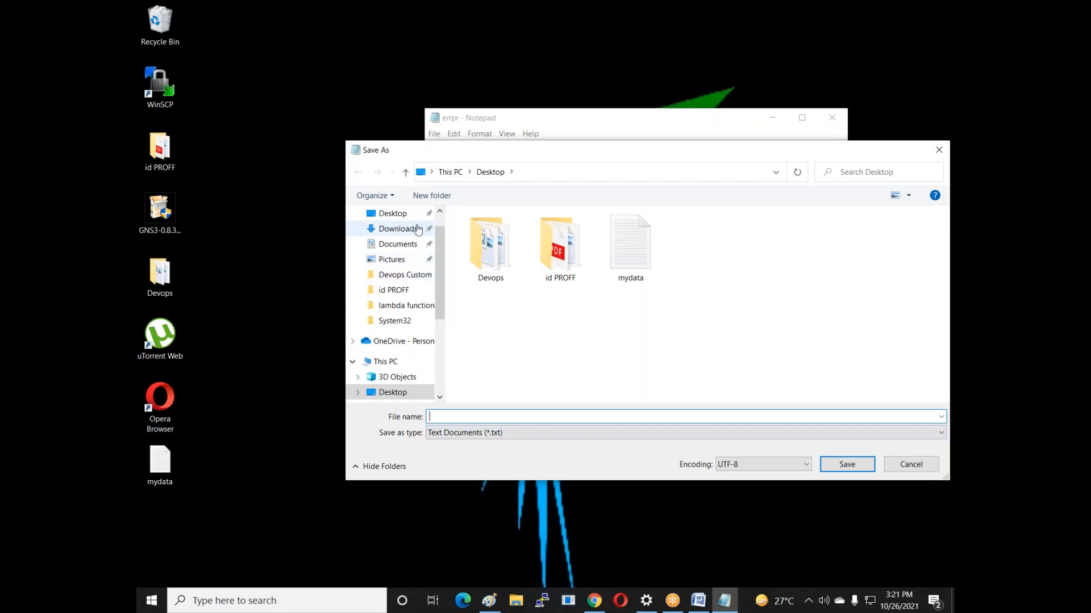
{"action": "left_click", "coordinate": [397, 214]}
{"action": "left_click", "coordinate": [468, 417]}
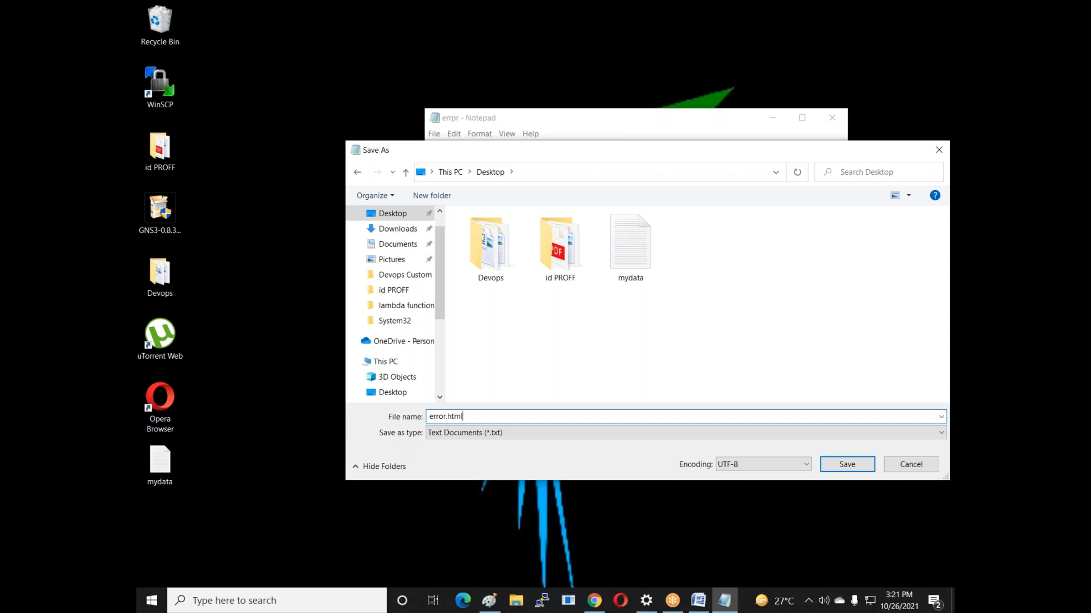
{"action": "left_click", "coordinate": [845, 464]}
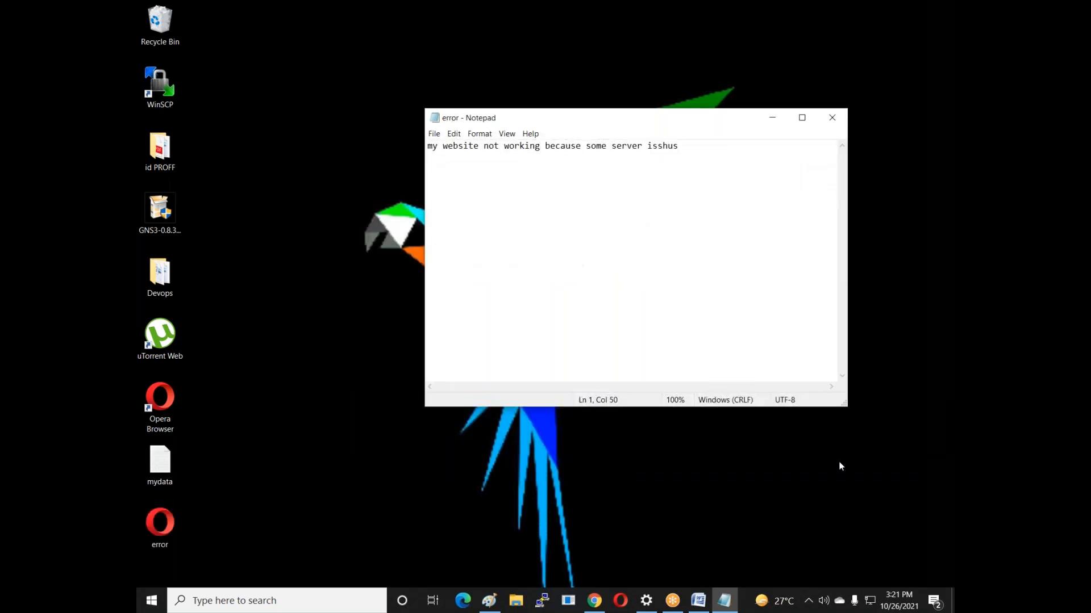
Step: Replace the document's text with "welcome my iccpinfotech.com"
{"action": "left_click_drag", "start_coordinate": [679, 146], "coordinate": [293, 148]}
{"action": "type", "text": "we"}
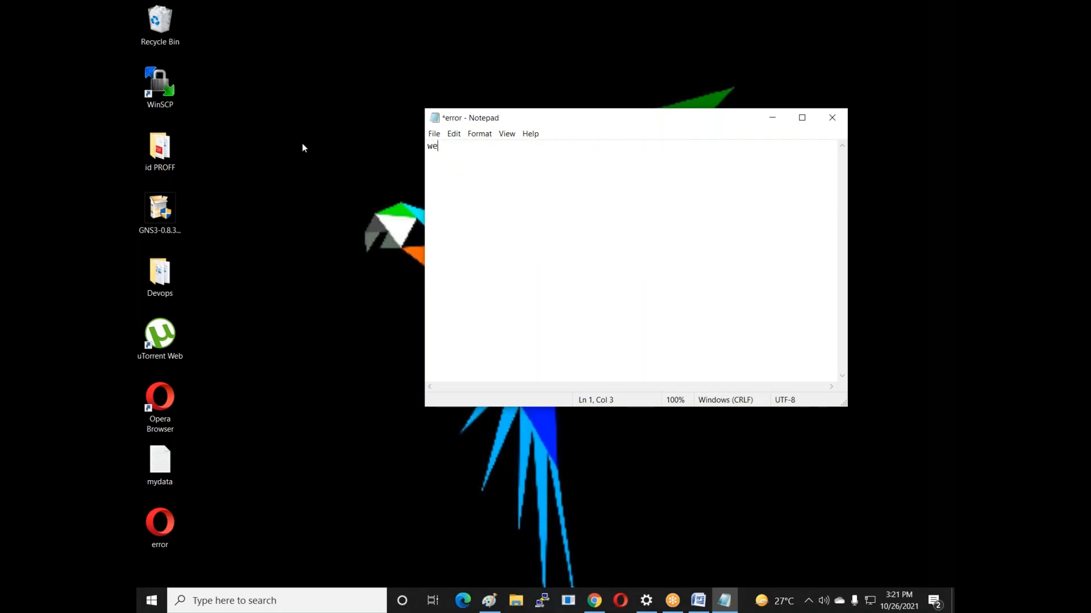
{"action": "type", "text": "lcome ty"}
{"action": "key", "text": "BackSpace"}
{"action": "key", "text": "BackSpace"}
{"action": "key", "text": "BackSpace"}
{"action": "type", "text": "my iccpinfotech.com"}
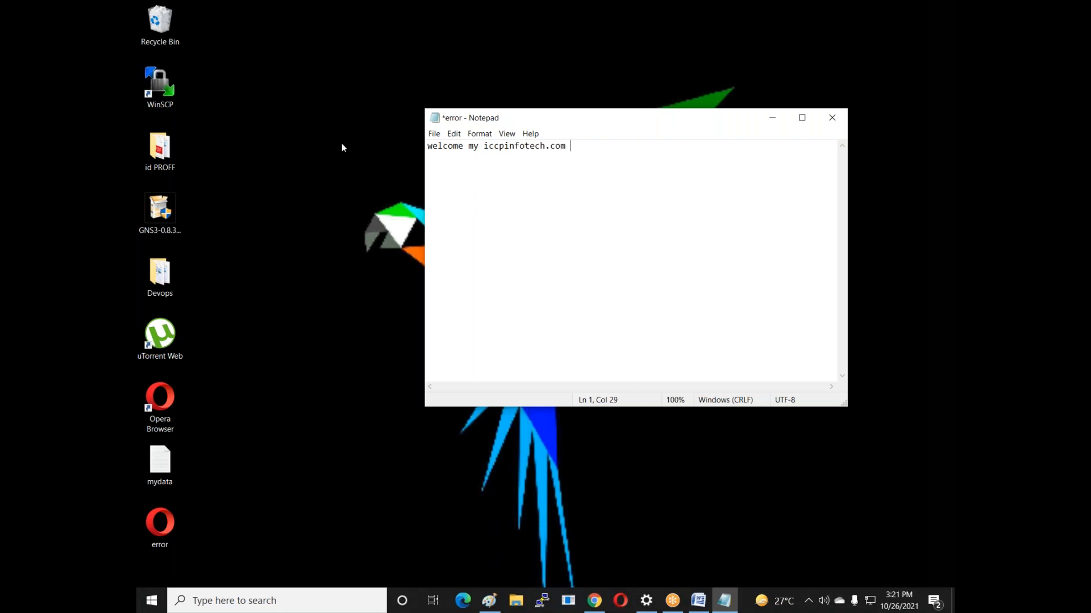
Step: Save the welcome text as a separate Desktop file named index.html and close Notepad
{"action": "left_click", "coordinate": [435, 136]}
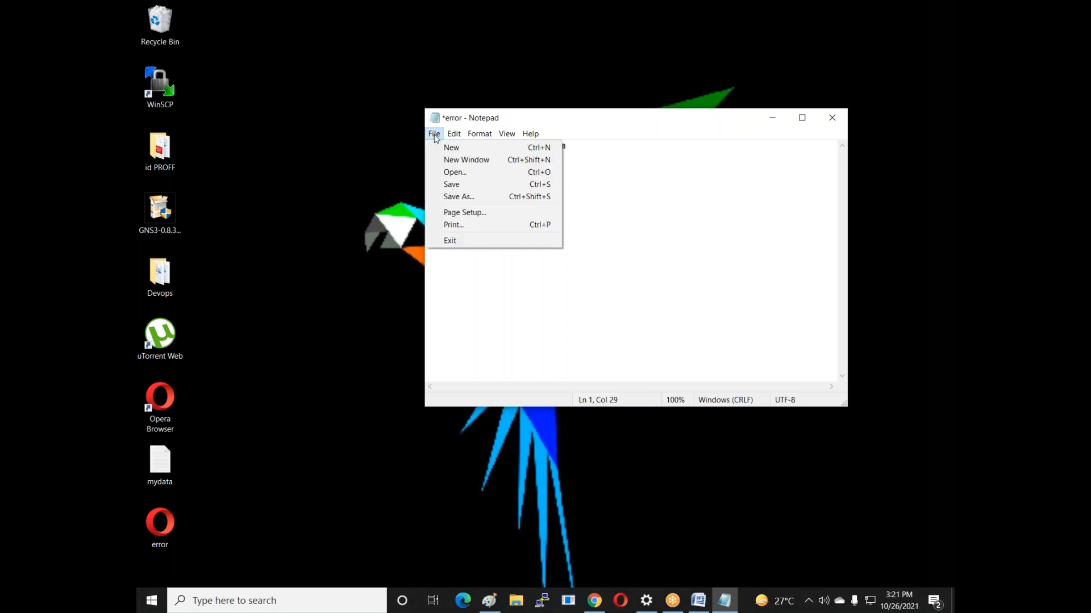
{"action": "left_click", "coordinate": [463, 199]}
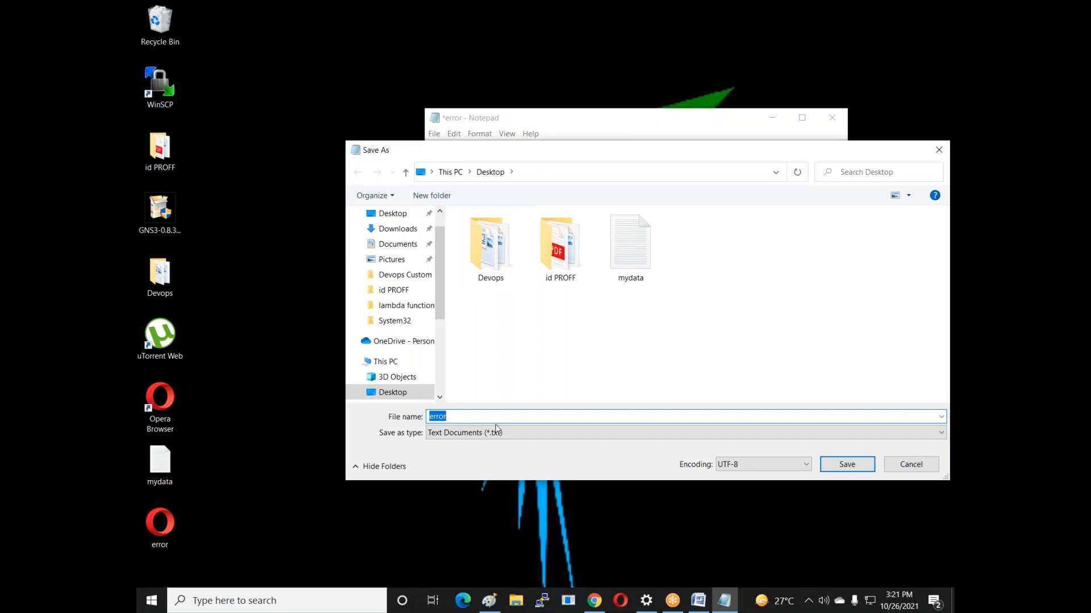
{"action": "type", "text": "ind"}
{"action": "scroll", "coordinate": [398, 287], "scroll_direction": "up", "scroll_amount": 1}
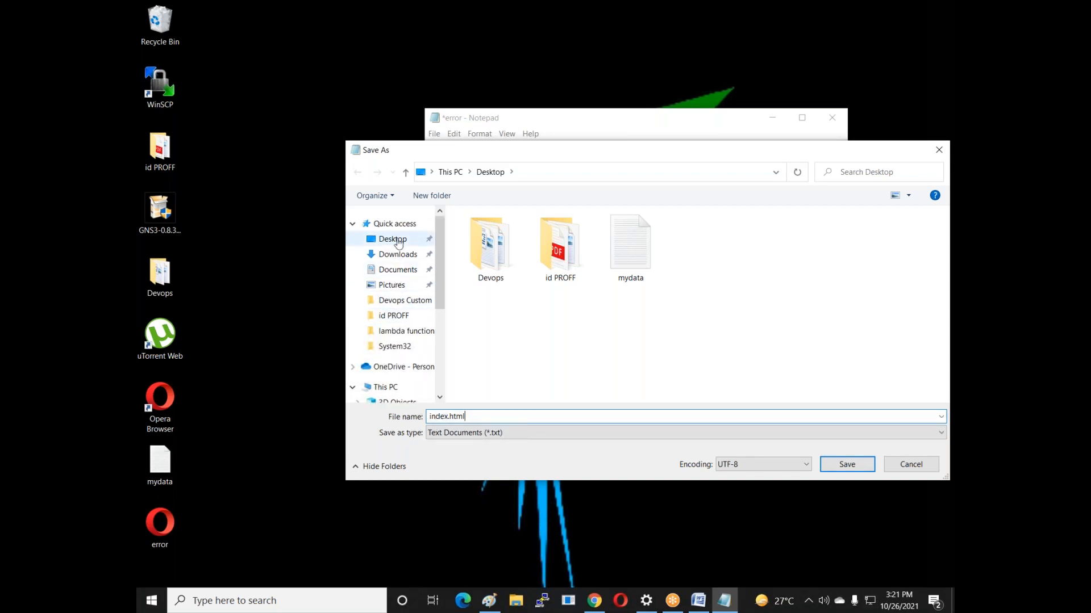
{"action": "left_click", "coordinate": [392, 232]}
{"action": "left_click", "coordinate": [392, 239]}
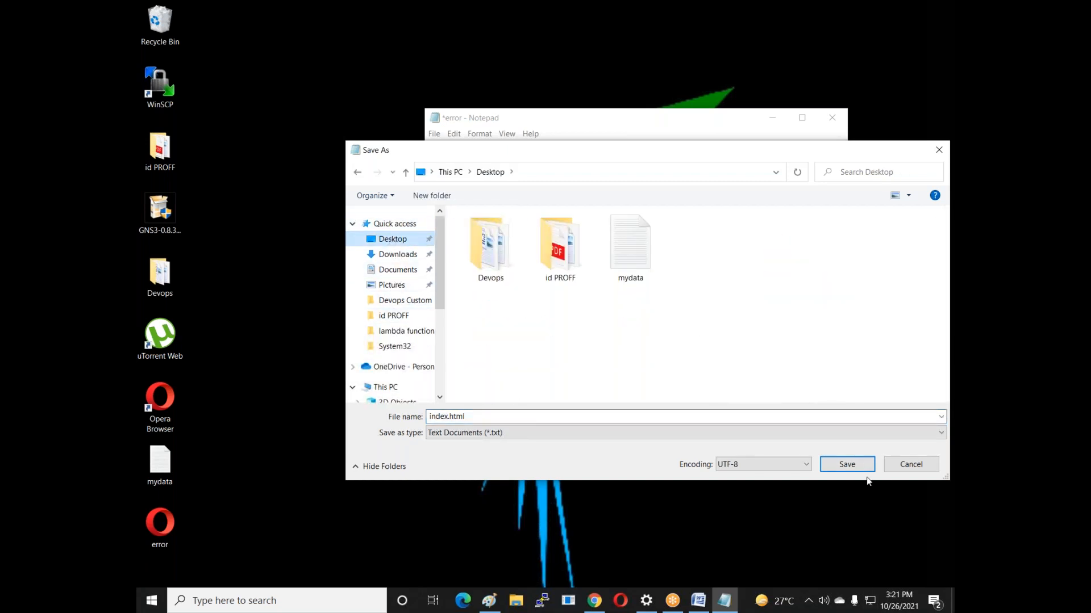
{"action": "left_click", "coordinate": [854, 465]}
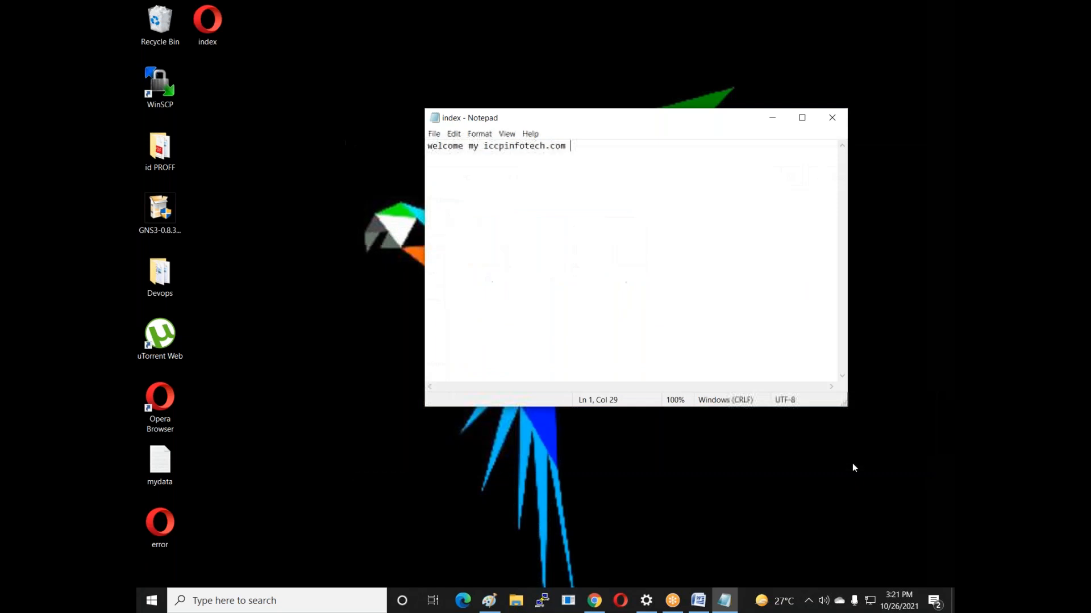
{"action": "left_click", "coordinate": [831, 118]}
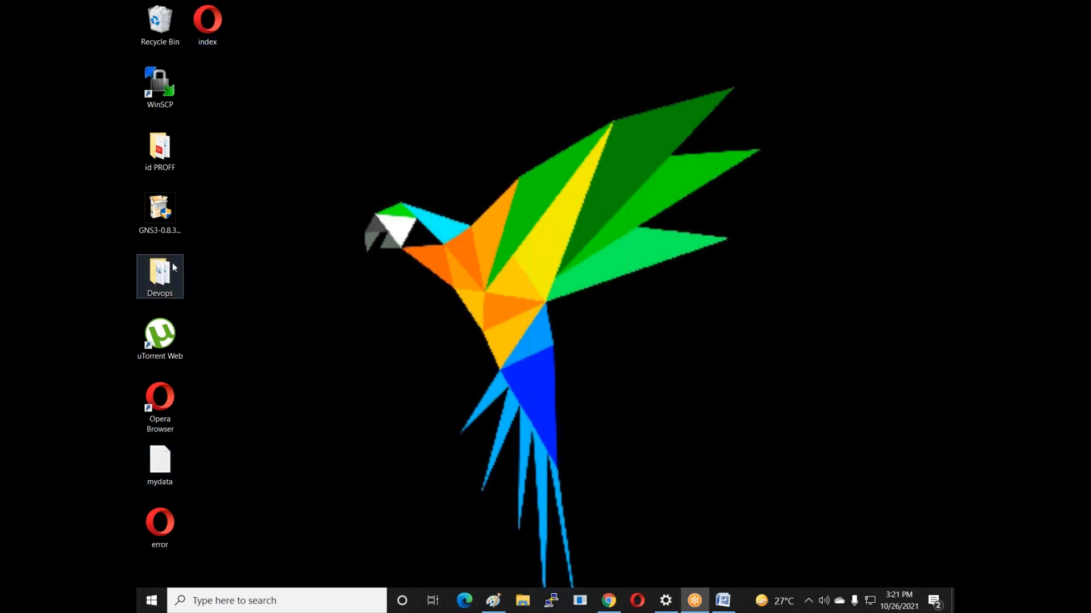
Step: Switch to Chrome and open the upload page for the iccpstorage bucket's objects
{"action": "left_click", "coordinate": [609, 600]}
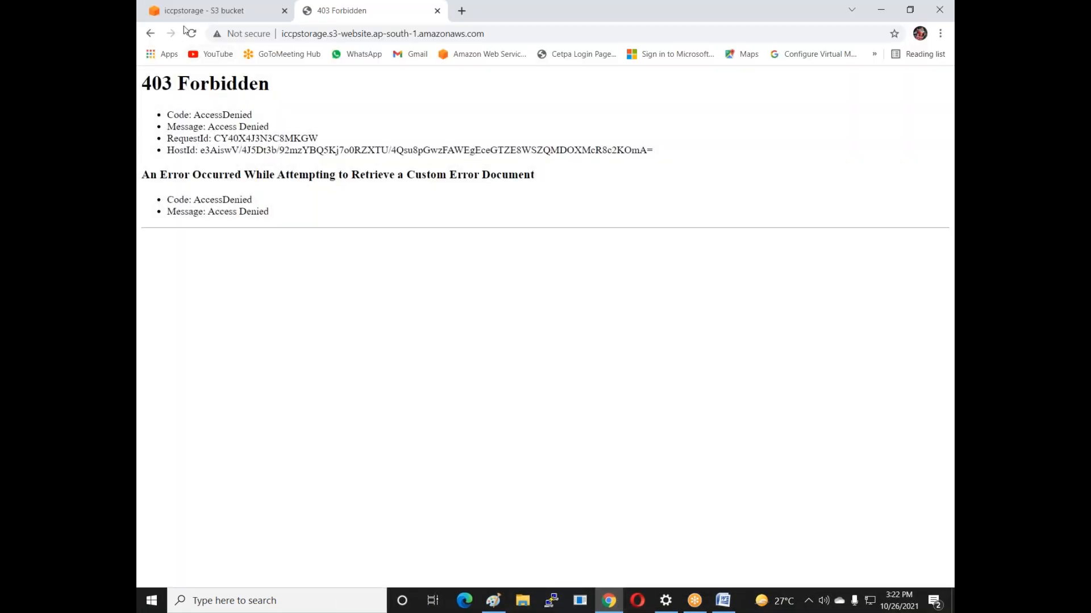
{"action": "left_click", "coordinate": [205, 11]}
{"action": "scroll", "coordinate": [364, 235], "scroll_direction": "up", "scroll_amount": 20}
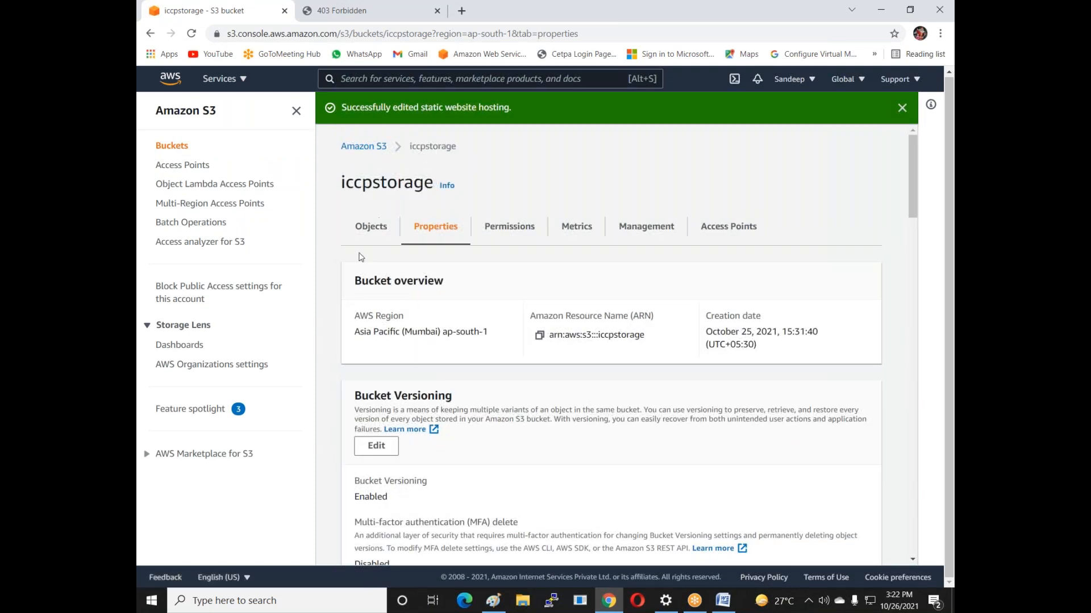
{"action": "left_click", "coordinate": [371, 226]}
{"action": "left_click", "coordinate": [461, 329]}
Step: Upload error.html and index.html from the Desktop to the iccpstorage bucket and close the upload status
{"action": "left_click", "coordinate": [562, 277]}
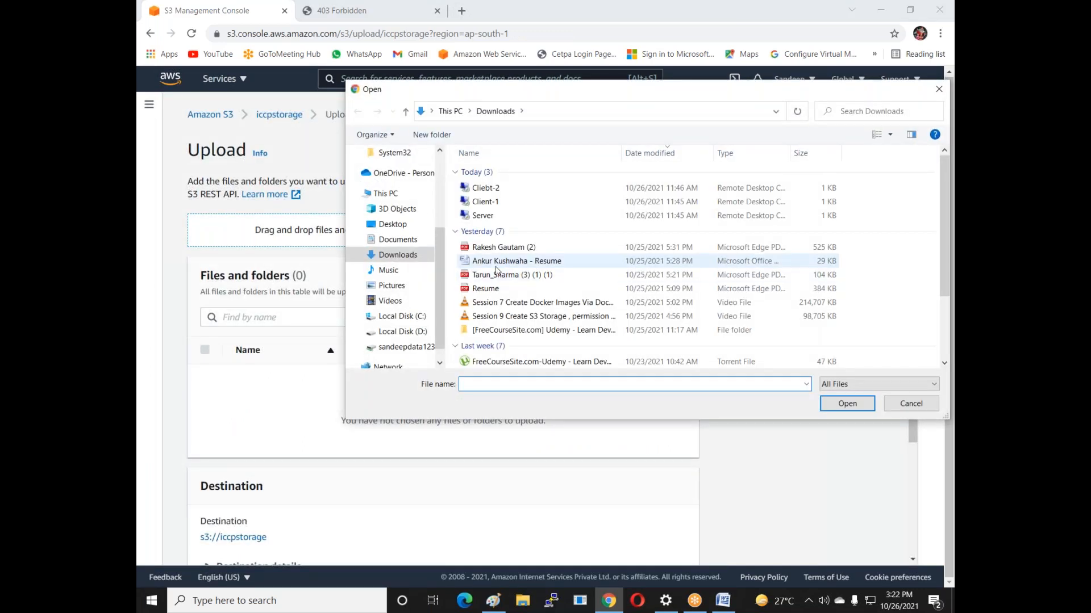
{"action": "left_click", "coordinate": [394, 225]}
{"action": "left_click", "coordinate": [651, 191]}
{"action": "left_click", "coordinate": [771, 185], "text": "ctrl"}
{"action": "left_click", "coordinate": [864, 405]}
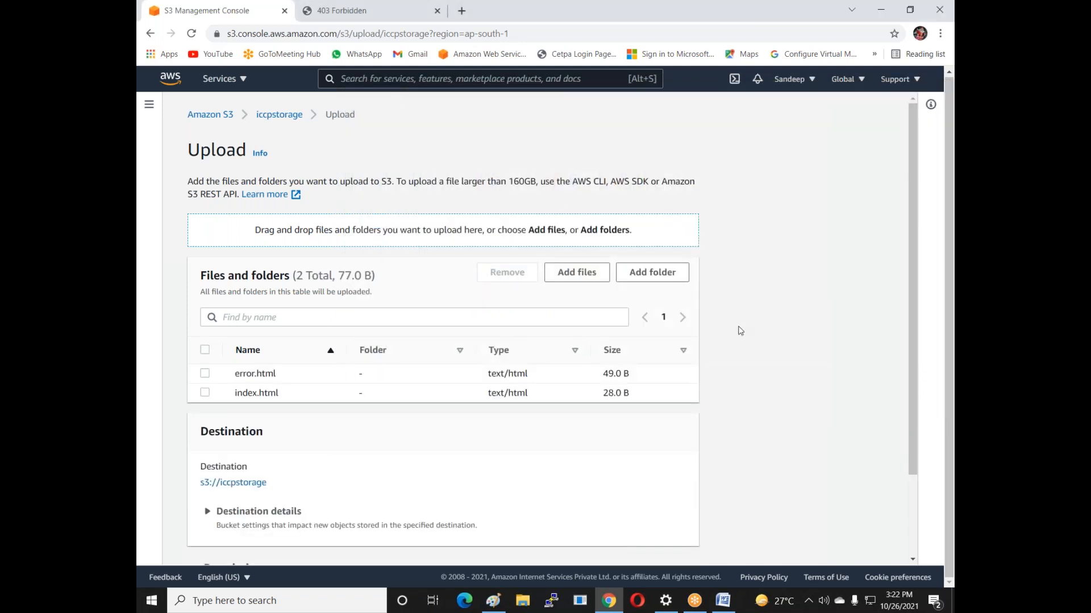
{"action": "scroll", "coordinate": [737, 328], "scroll_direction": "down", "scroll_amount": 3}
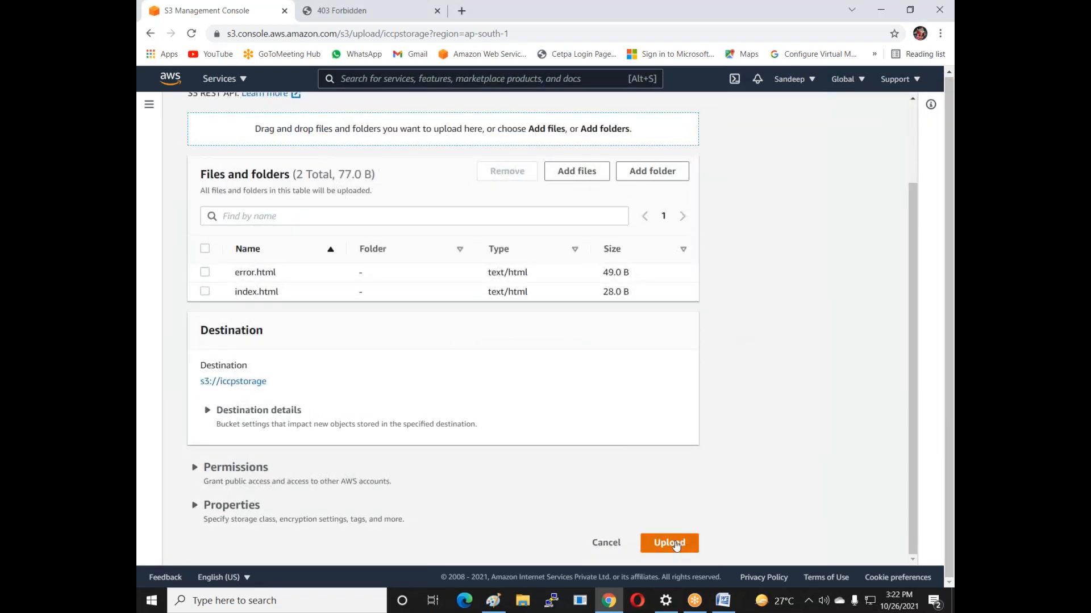
{"action": "left_click", "coordinate": [675, 544]}
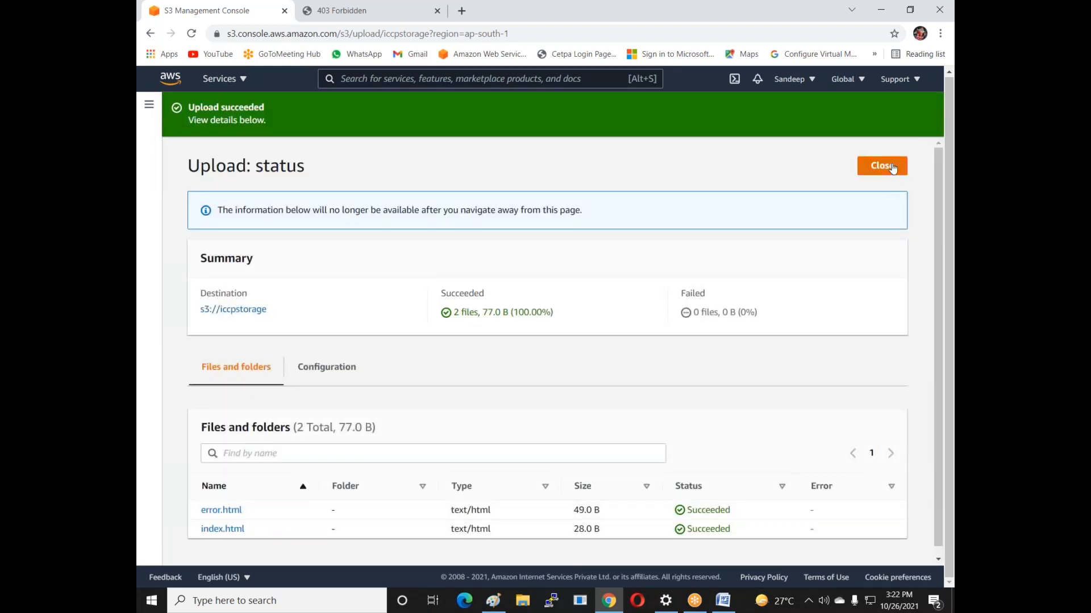
{"action": "left_click", "coordinate": [893, 168]}
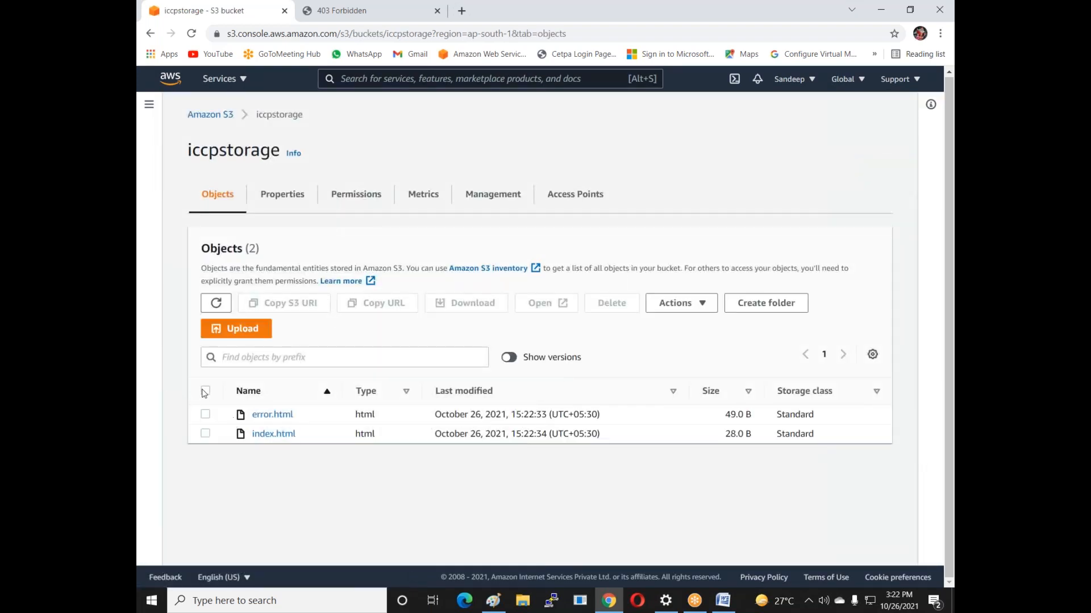
Step: Make both error.html and index.html public in the iccpstorage bucket and close the status page
{"action": "left_click", "coordinate": [206, 392]}
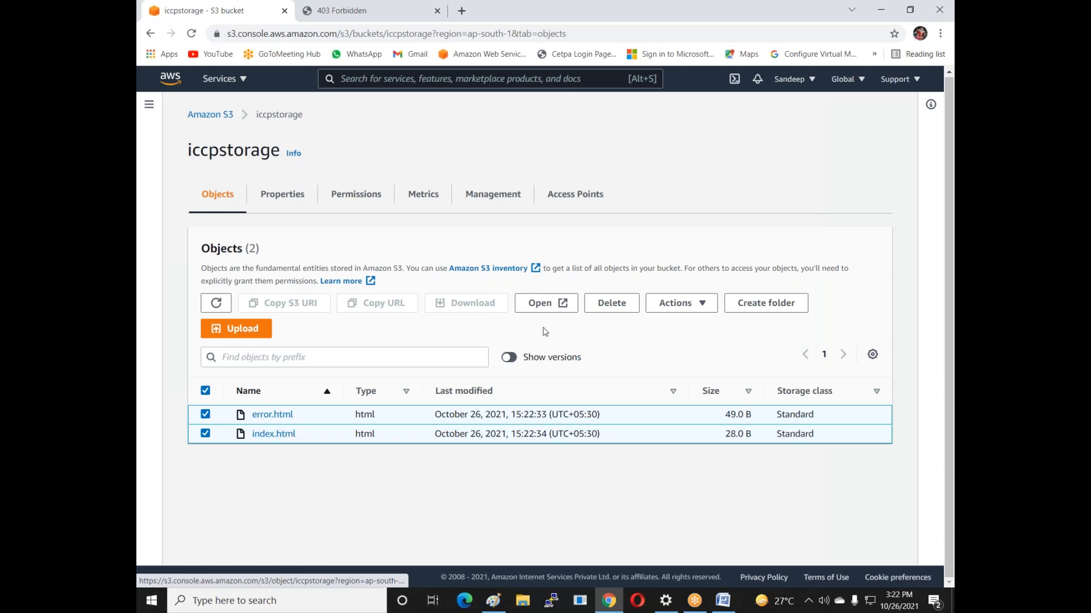
{"action": "left_click", "coordinate": [696, 307]}
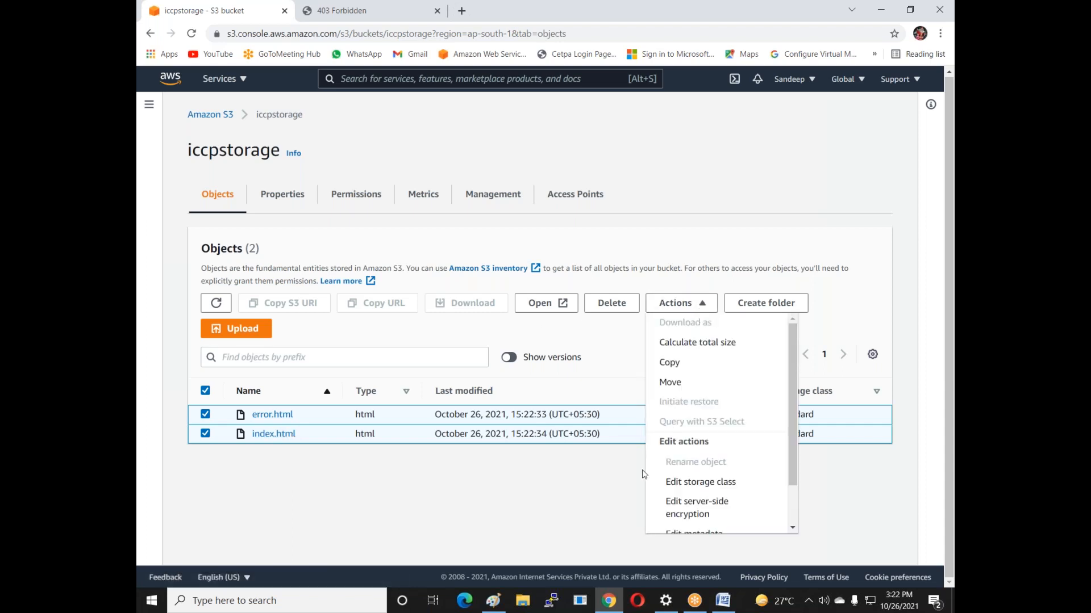
{"action": "scroll", "coordinate": [663, 483], "scroll_direction": "down", "scroll_amount": 1}
{"action": "left_click", "coordinate": [691, 524]}
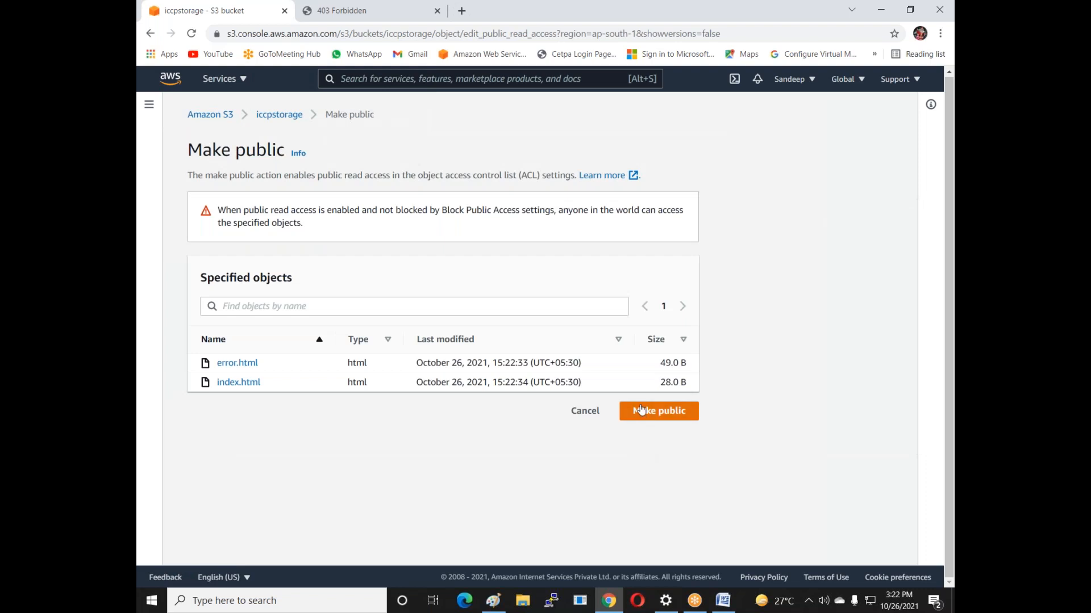
{"action": "left_click", "coordinate": [641, 409]}
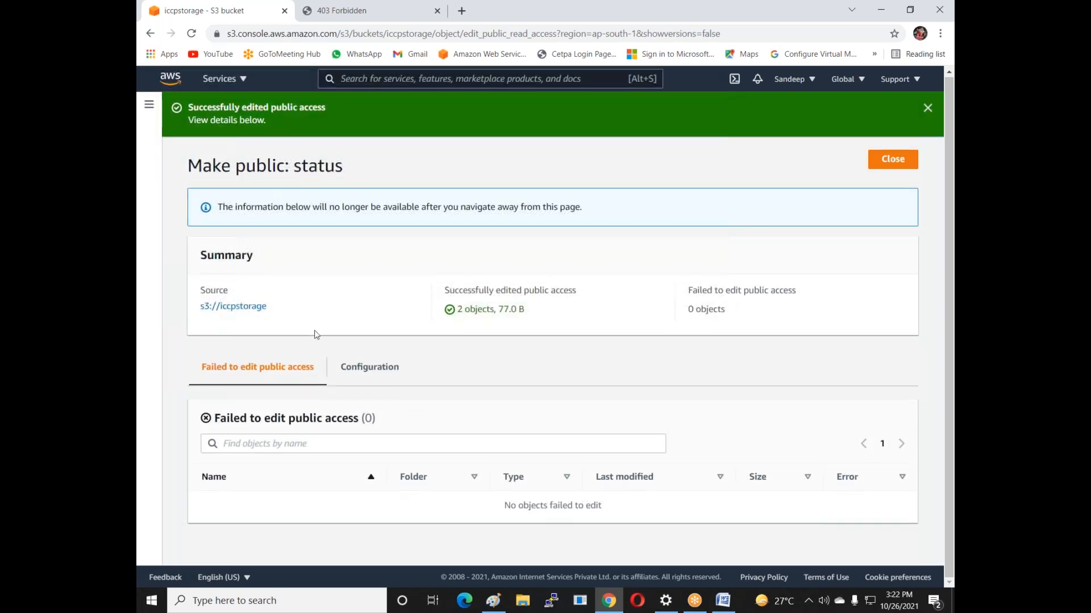
{"action": "left_click", "coordinate": [893, 159]}
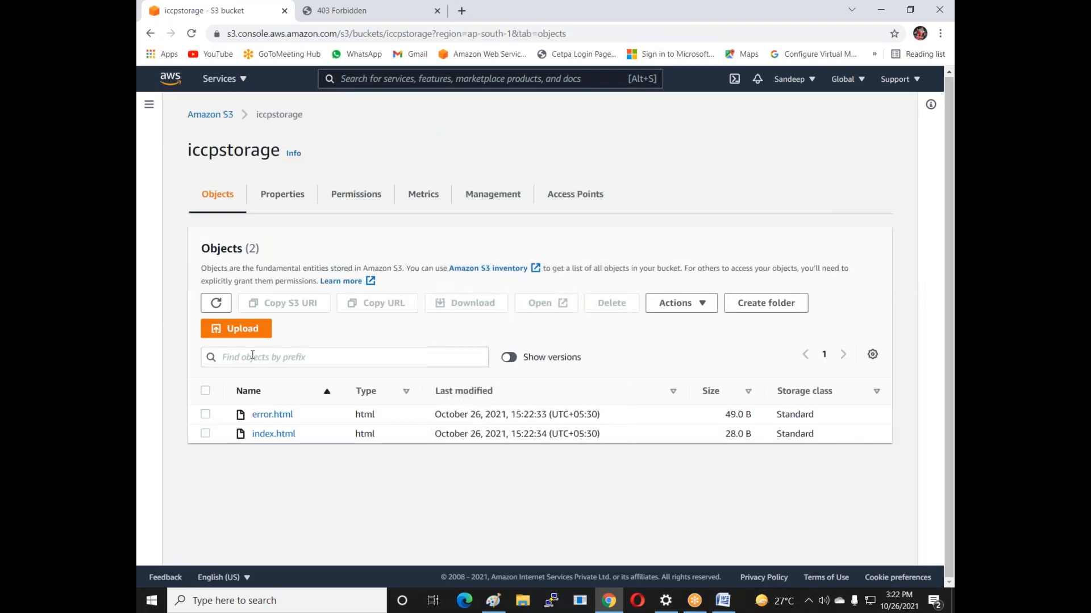
Step: Reload the bucket website endpoint to check the index page
{"action": "left_click", "coordinate": [382, 4]}
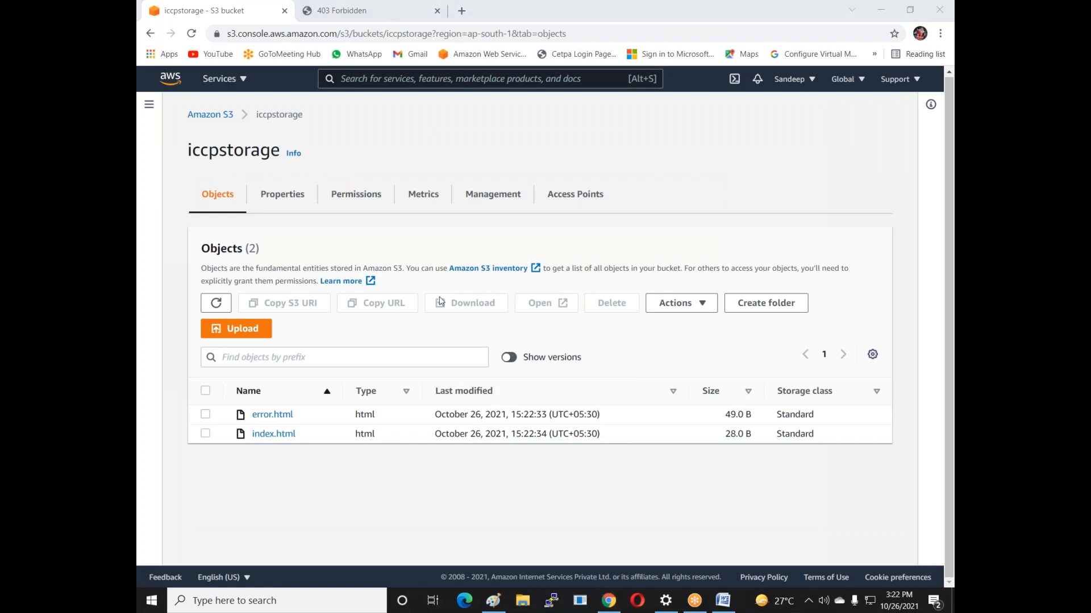
{"action": "left_click", "coordinate": [341, 10]}
{"action": "left_click", "coordinate": [191, 33]}
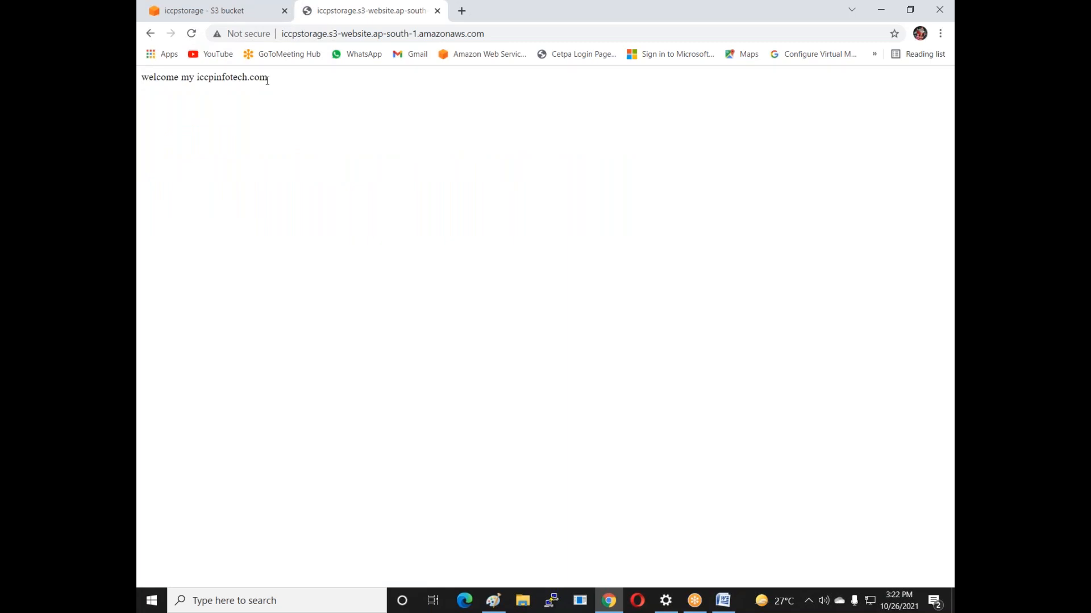
Step: Delete index.html from the iccpstorage bucket, confirming with "delete", and close the deletion status
{"action": "left_click", "coordinate": [205, 12]}
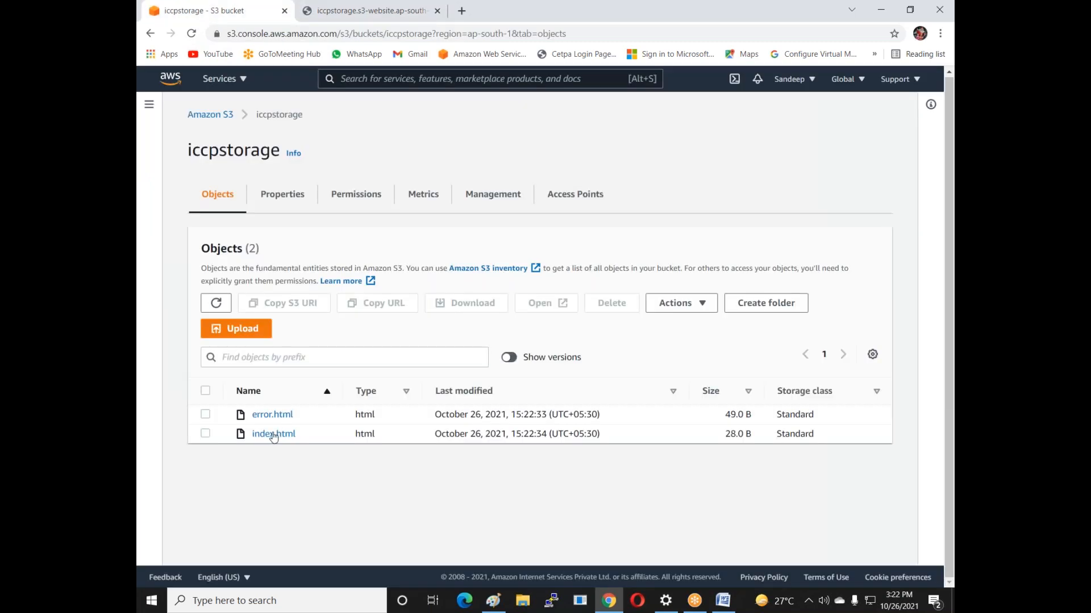
{"action": "left_click", "coordinate": [205, 434]}
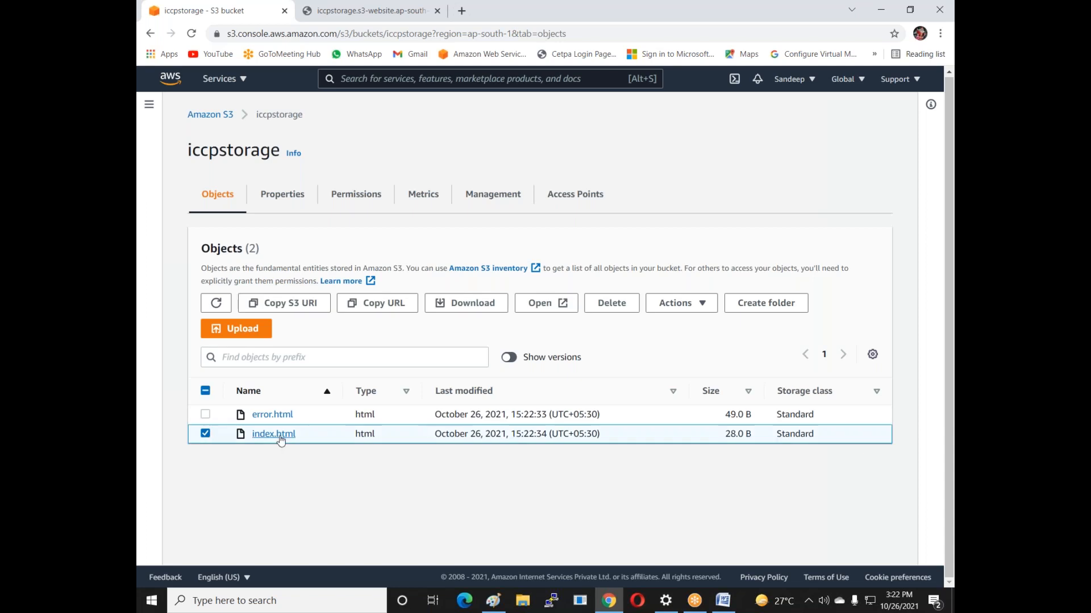
{"action": "left_click", "coordinate": [596, 308]}
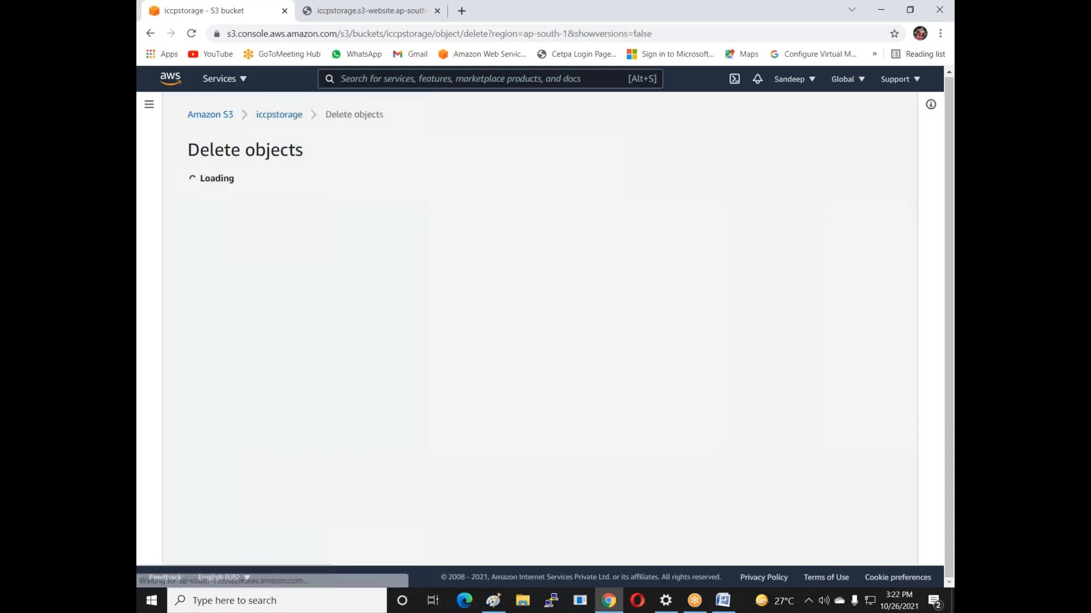
{"action": "left_click", "coordinate": [357, 435]}
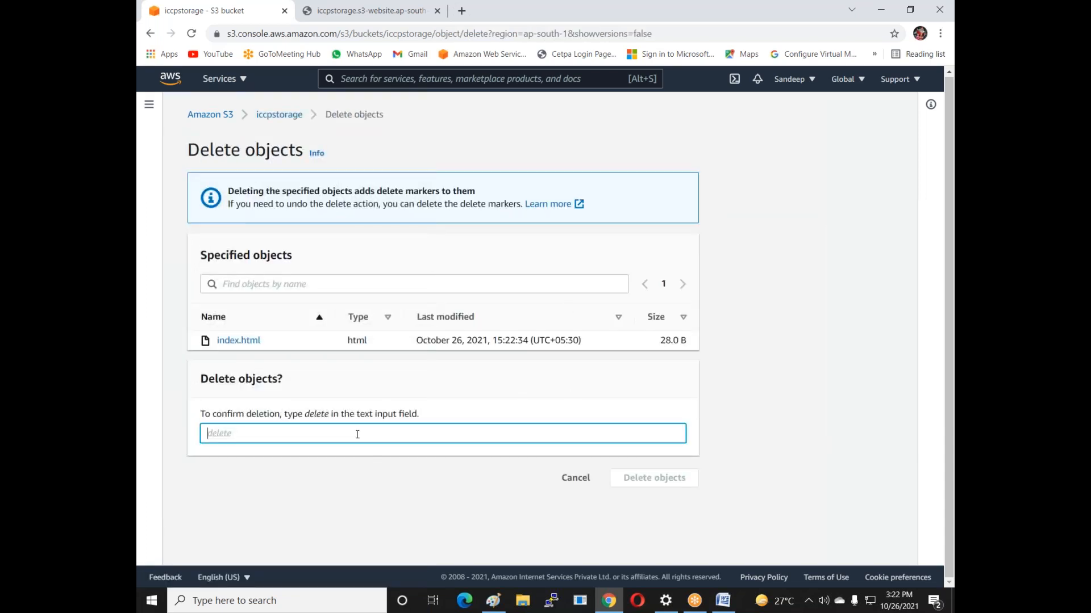
{"action": "type", "text": "delete"}
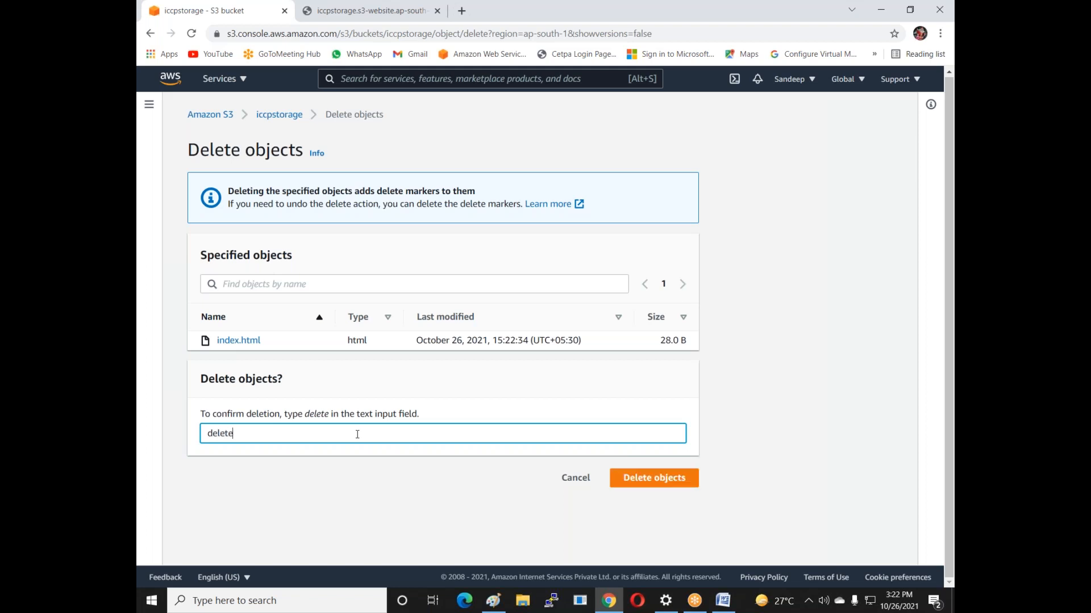
{"action": "left_click", "coordinate": [647, 478]}
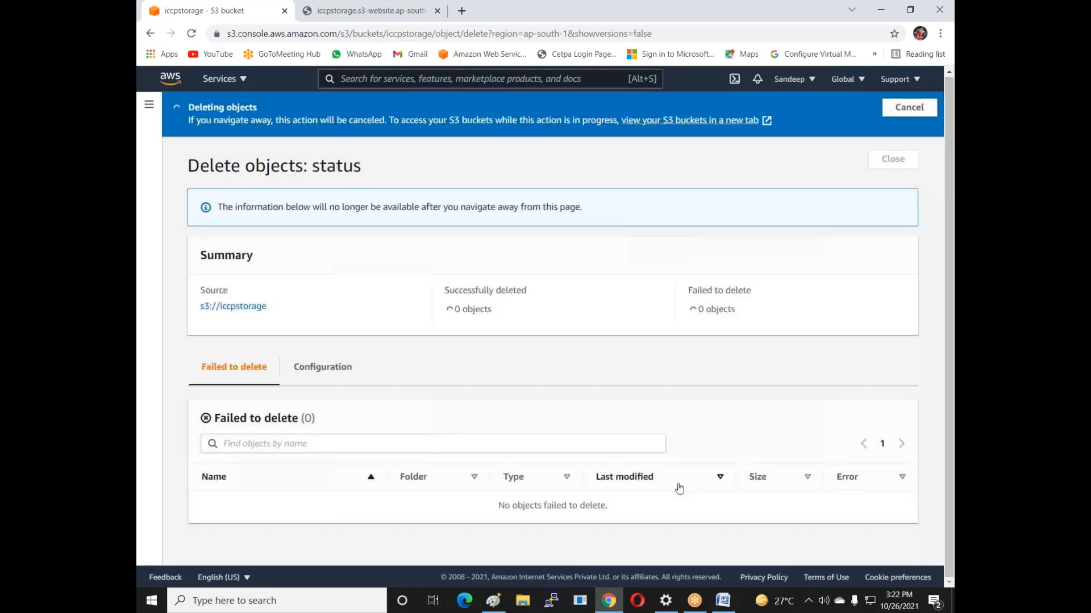
{"action": "left_click", "coordinate": [892, 159]}
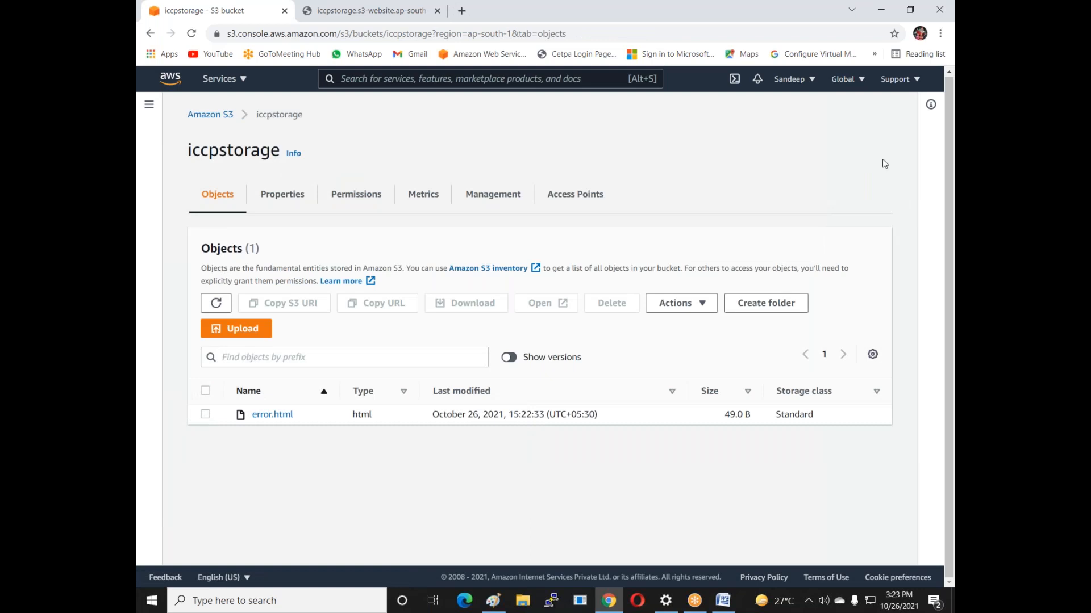
Step: Reload the bucket website endpoint to check the error page, and return to the iccpstorage bucket
{"action": "left_click", "coordinate": [353, 11]}
{"action": "left_click", "coordinate": [190, 36]}
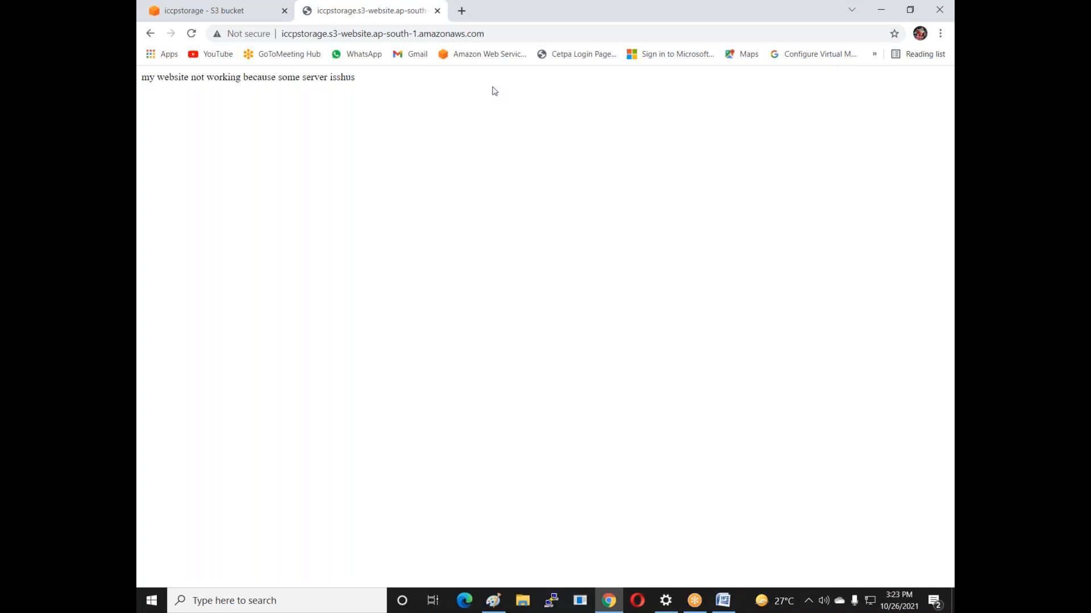
{"action": "left_click", "coordinate": [192, 10]}
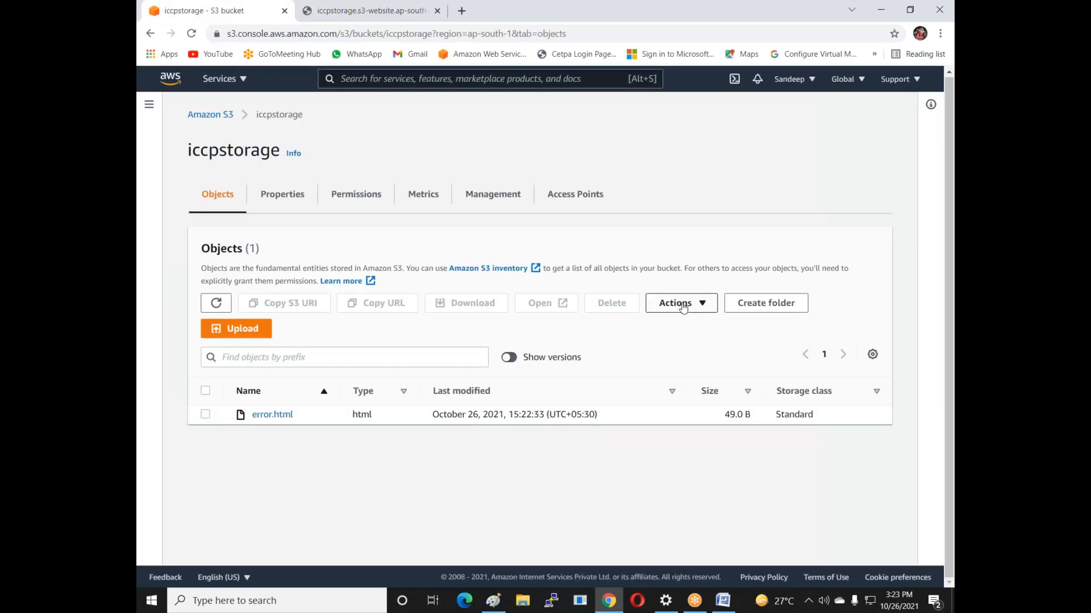
Step: Start a new upload to the iccpstorage bucket and add the assets folder from veggie-master on Local Disk (D:)
{"action": "left_click", "coordinate": [246, 334]}
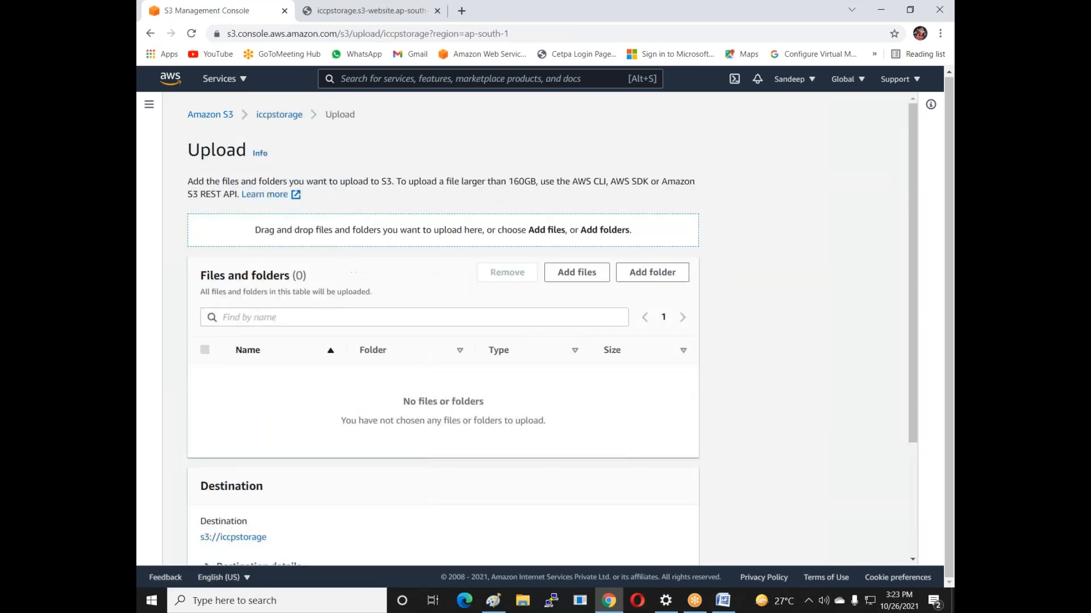
{"action": "left_click", "coordinate": [652, 273]}
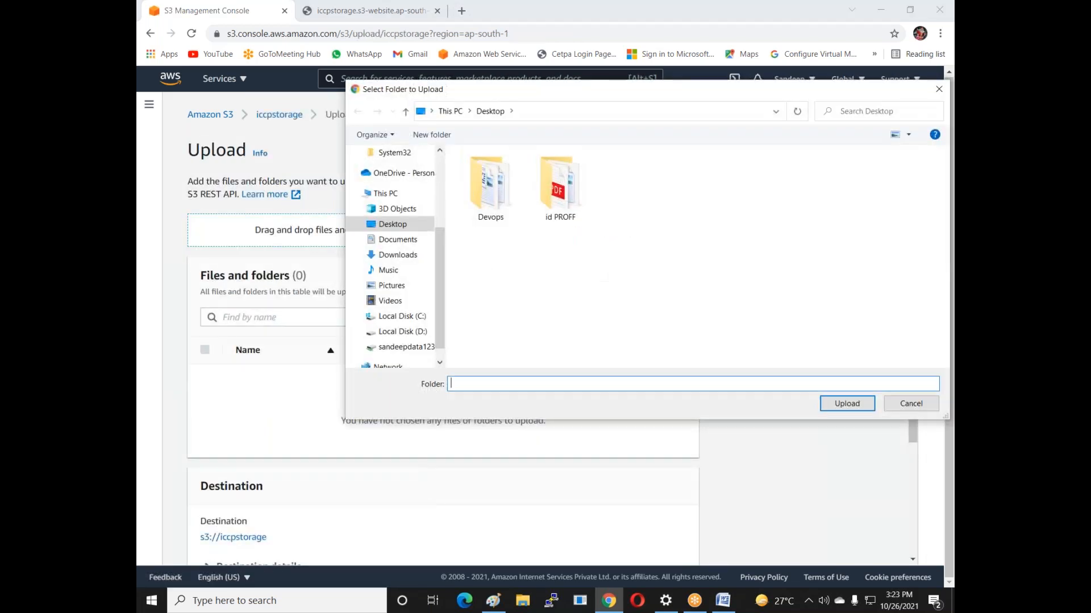
{"action": "left_click", "coordinate": [402, 332]}
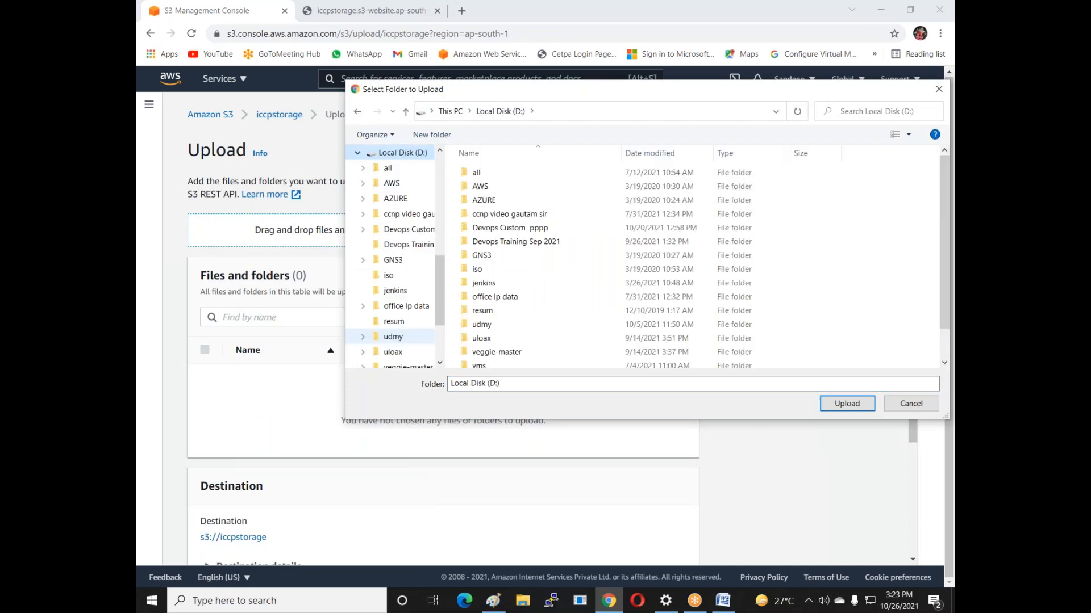
{"action": "scroll", "coordinate": [409, 290], "scroll_direction": "down", "scroll_amount": 2}
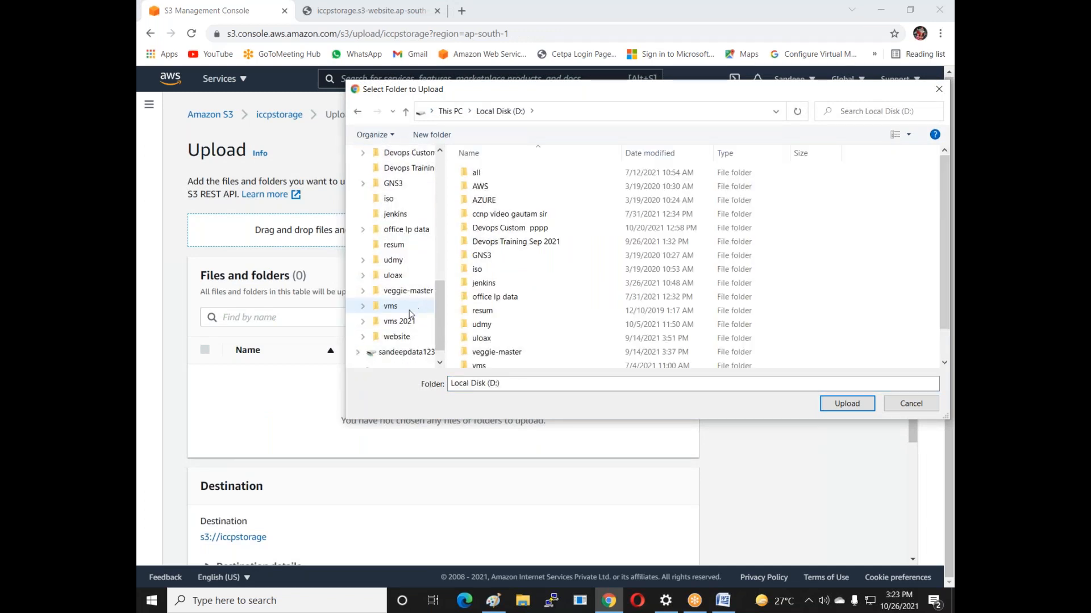
{"action": "left_click", "coordinate": [404, 290]}
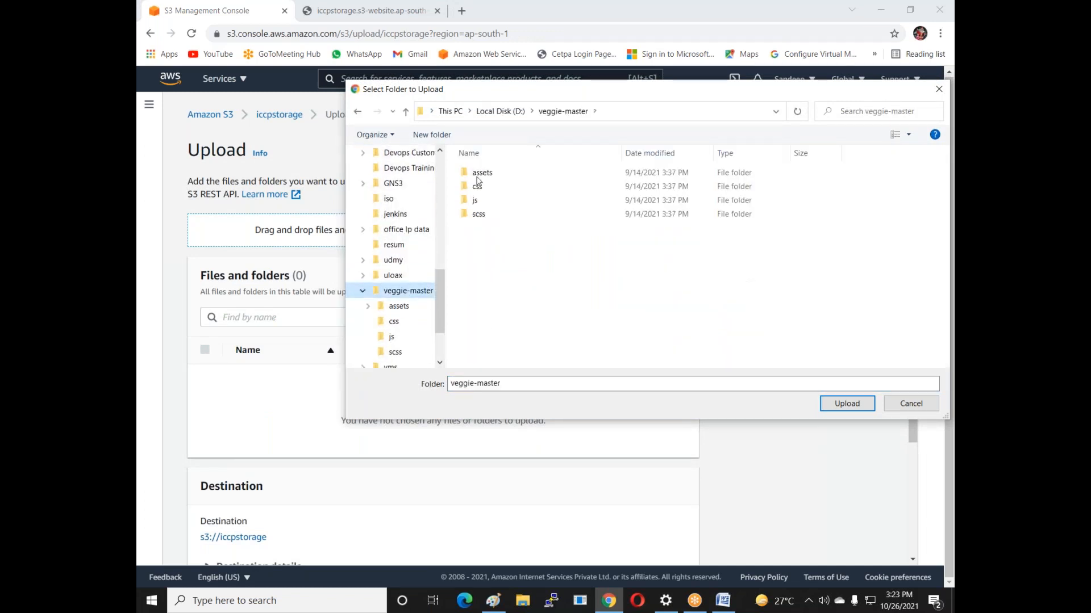
{"action": "left_click", "coordinate": [486, 176]}
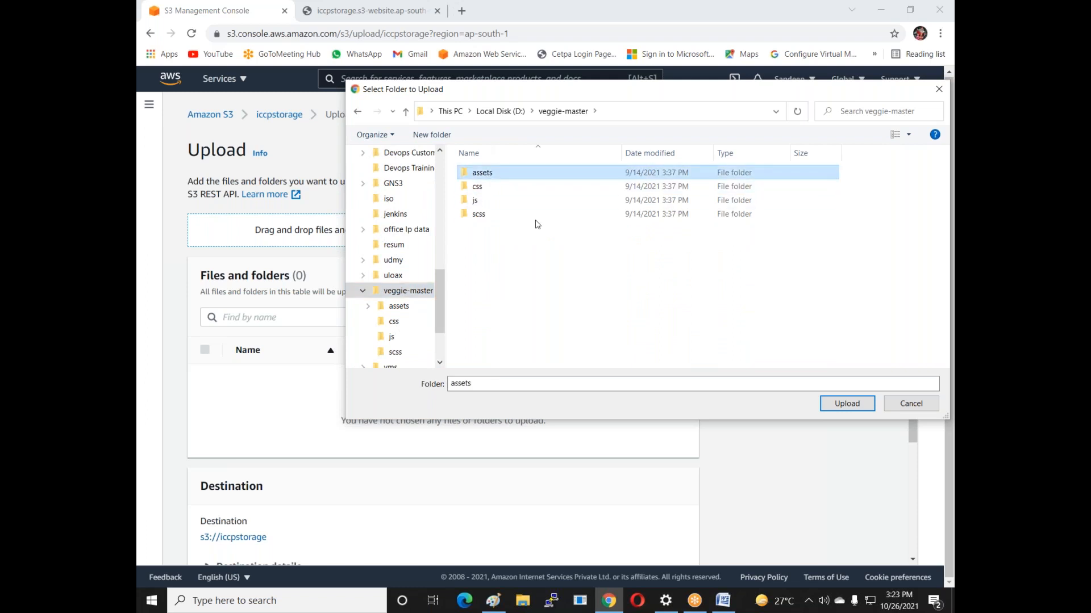
{"action": "left_click", "coordinate": [847, 404]}
{"action": "left_click", "coordinate": [604, 106]}
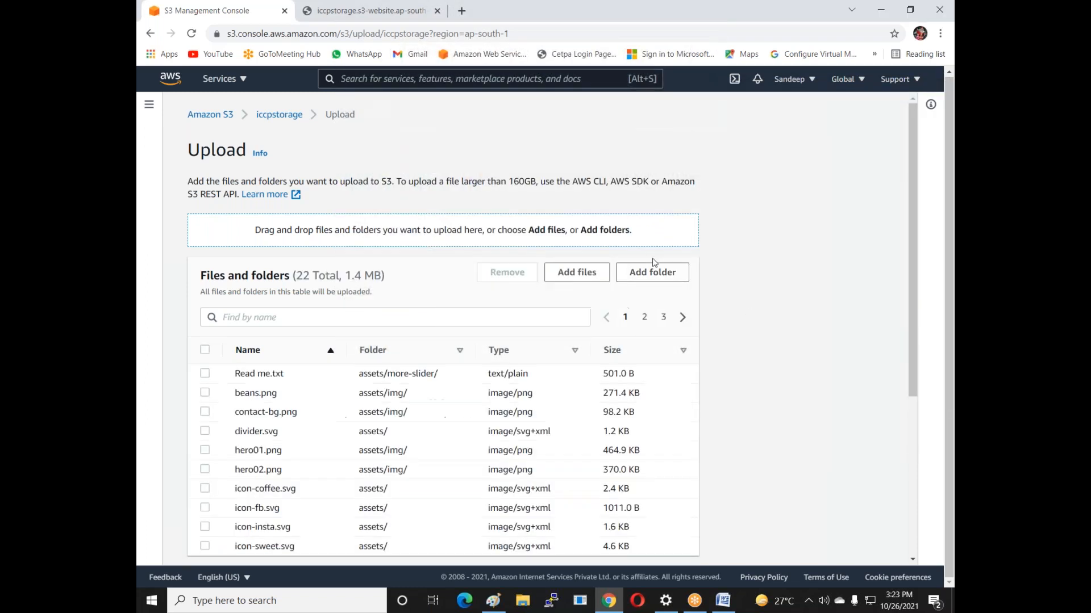
Step: Add the css folder from veggie-master to the upload list and approve its upload to the site
{"action": "left_click", "coordinate": [653, 273]}
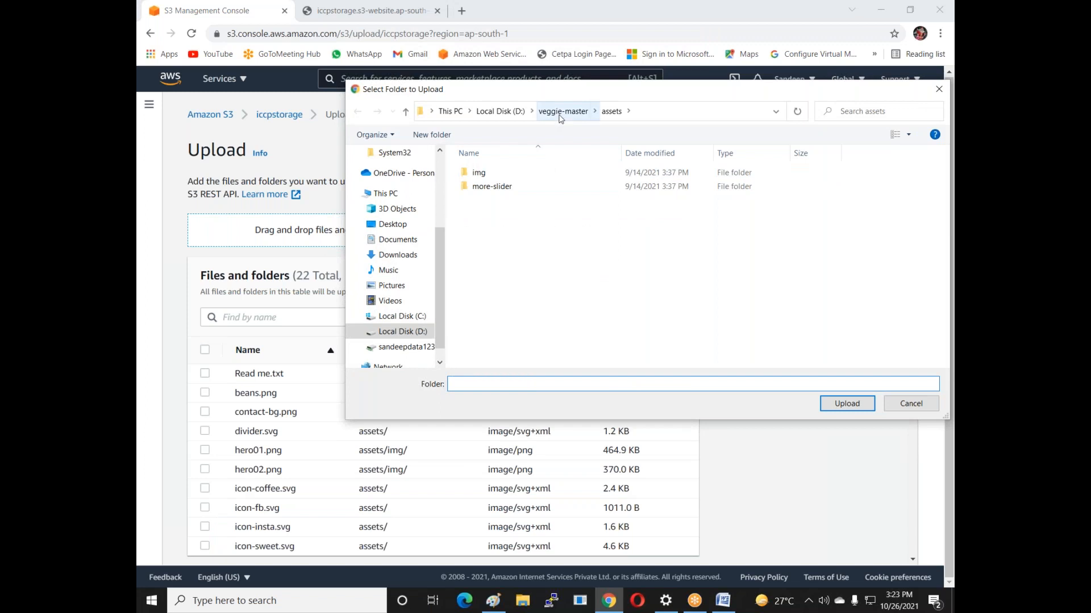
{"action": "left_click", "coordinate": [484, 187]}
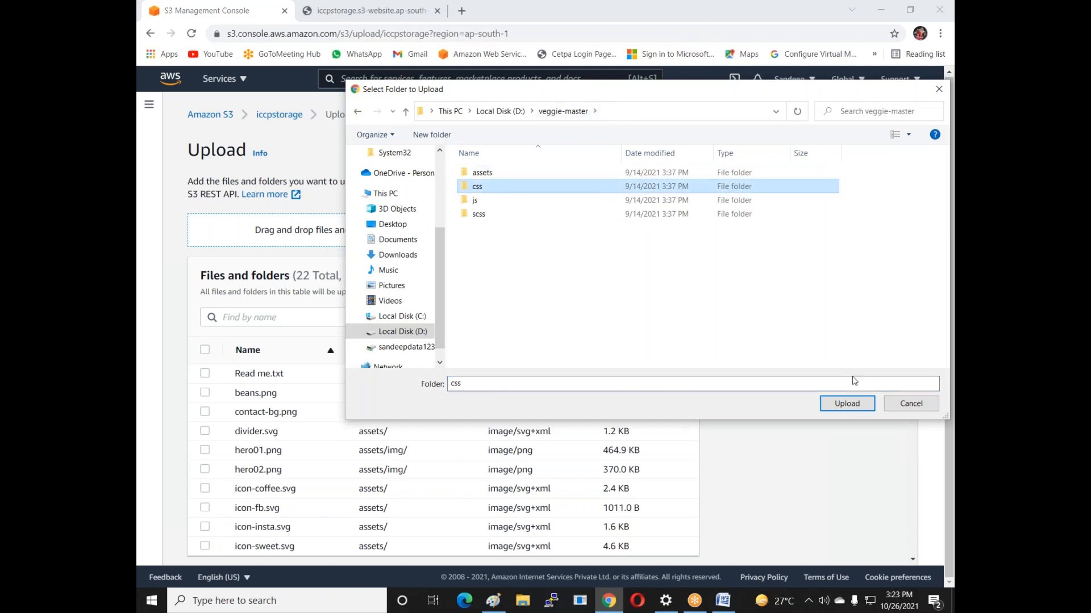
{"action": "left_click", "coordinate": [829, 410]}
{"action": "left_click", "coordinate": [601, 106]}
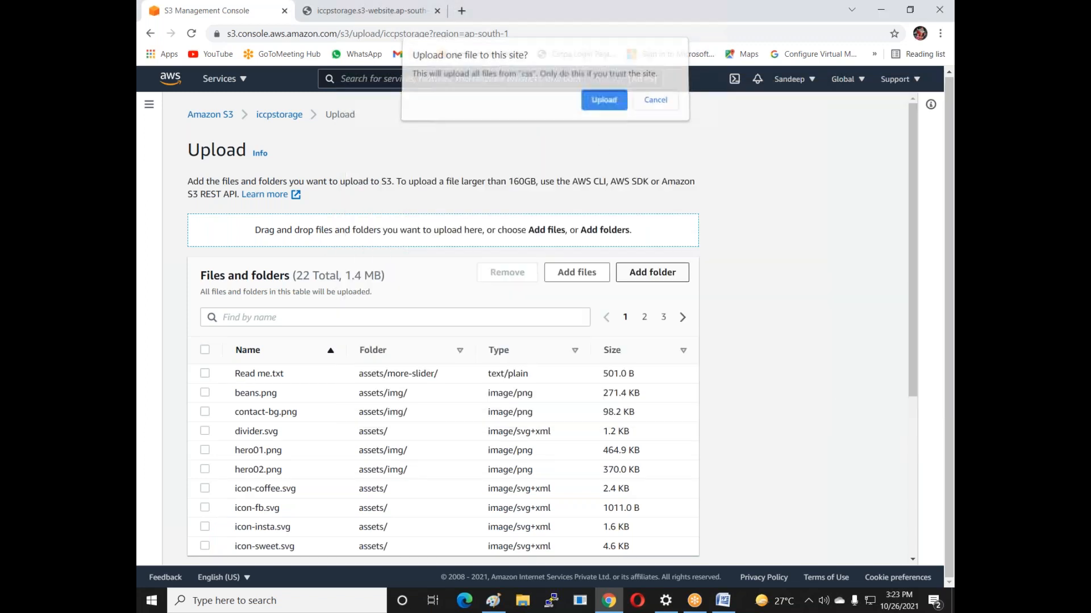
Step: Add the js folder from veggie-master to the upload list and approve its upload to the site
{"action": "left_click", "coordinate": [650, 275]}
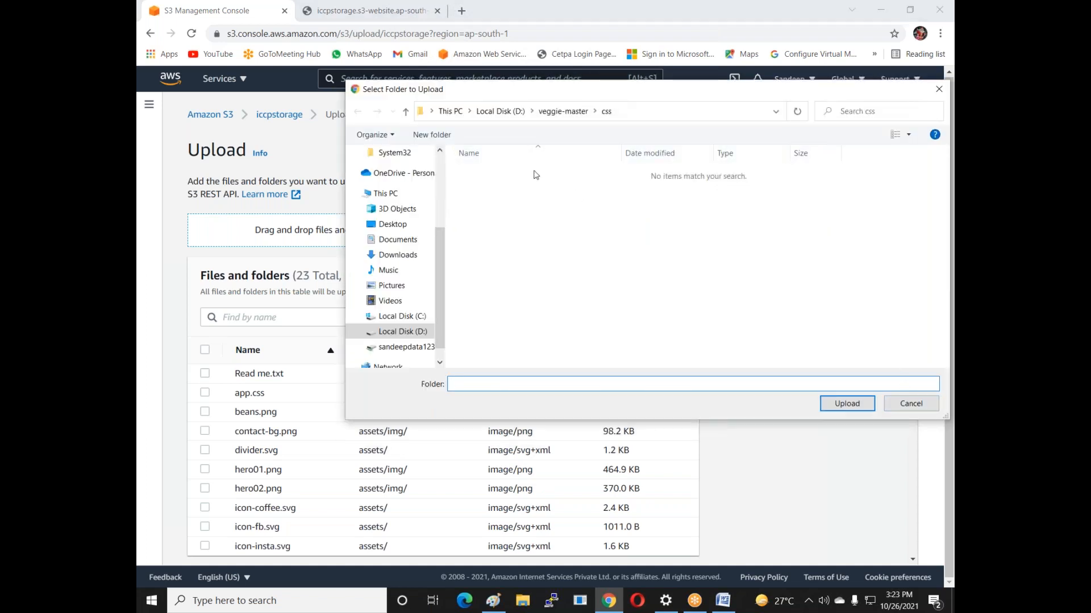
{"action": "left_click", "coordinate": [567, 111]}
{"action": "left_click", "coordinate": [487, 201]}
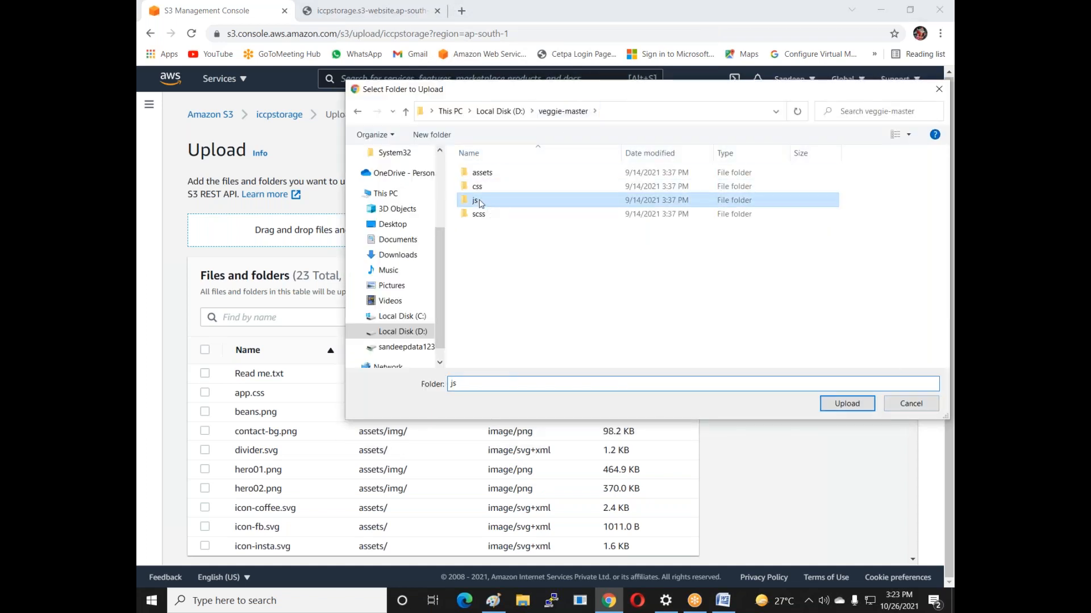
{"action": "left_click", "coordinate": [854, 407]}
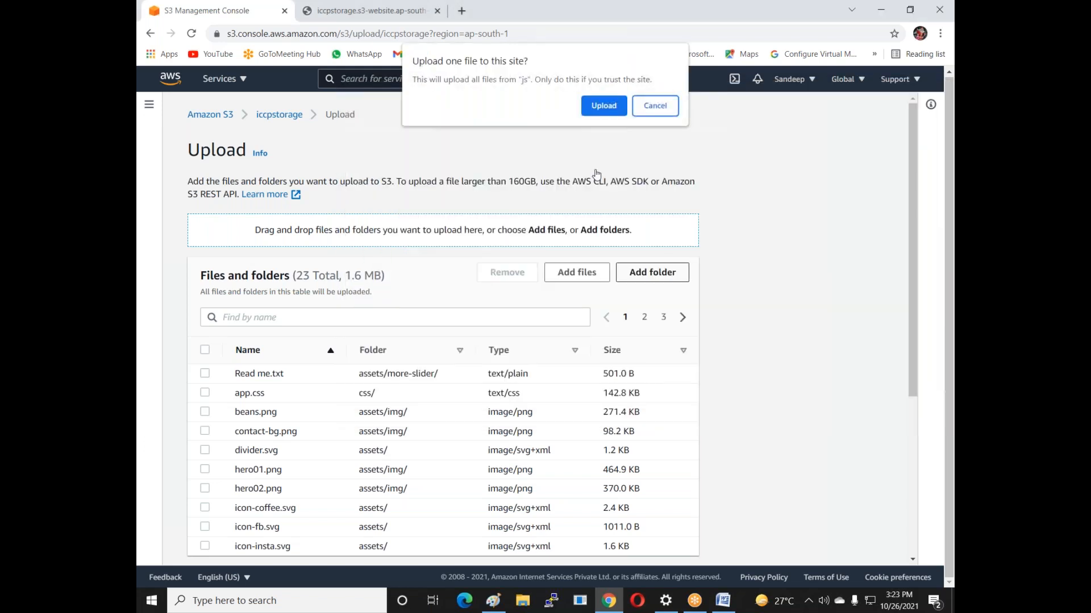
{"action": "left_click", "coordinate": [591, 109]}
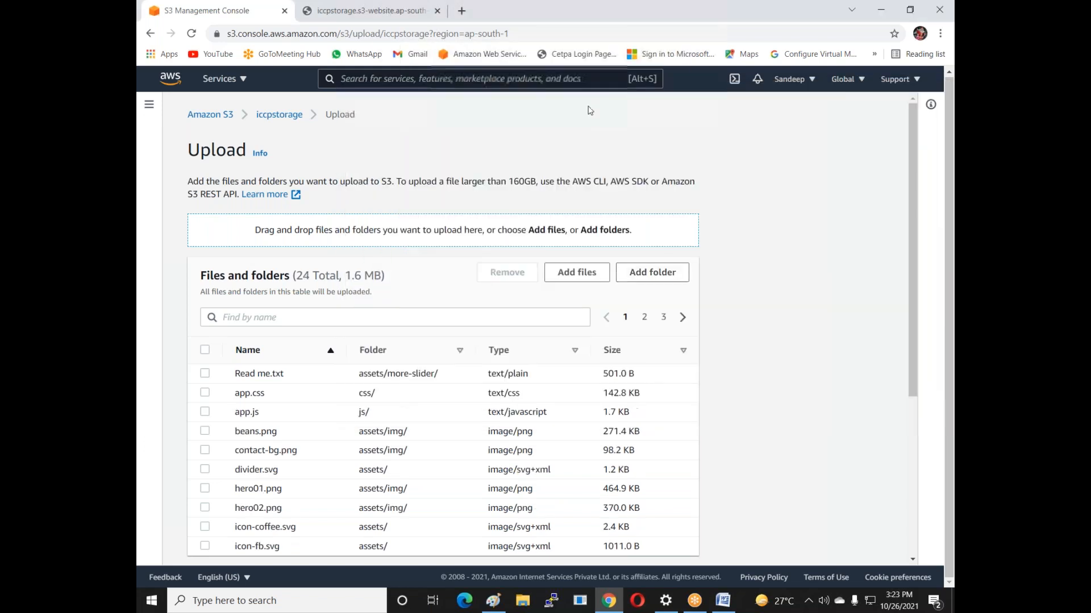
Step: Add the scss folder from veggie-master to the upload list and approve its upload to the site
{"action": "left_click", "coordinate": [634, 276]}
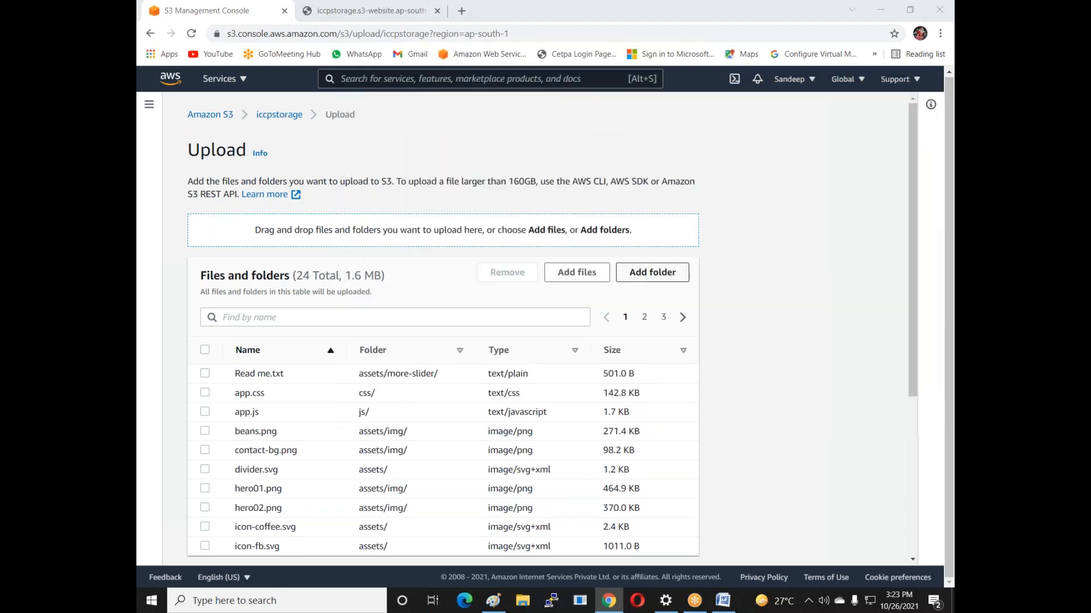
{"action": "left_click", "coordinate": [552, 113]}
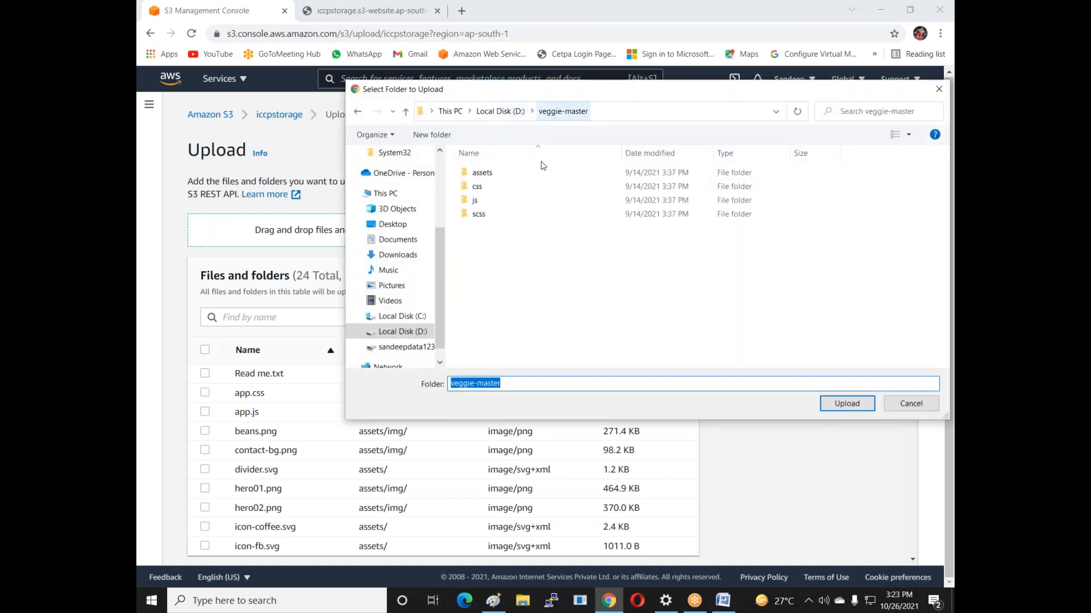
{"action": "left_click", "coordinate": [491, 218]}
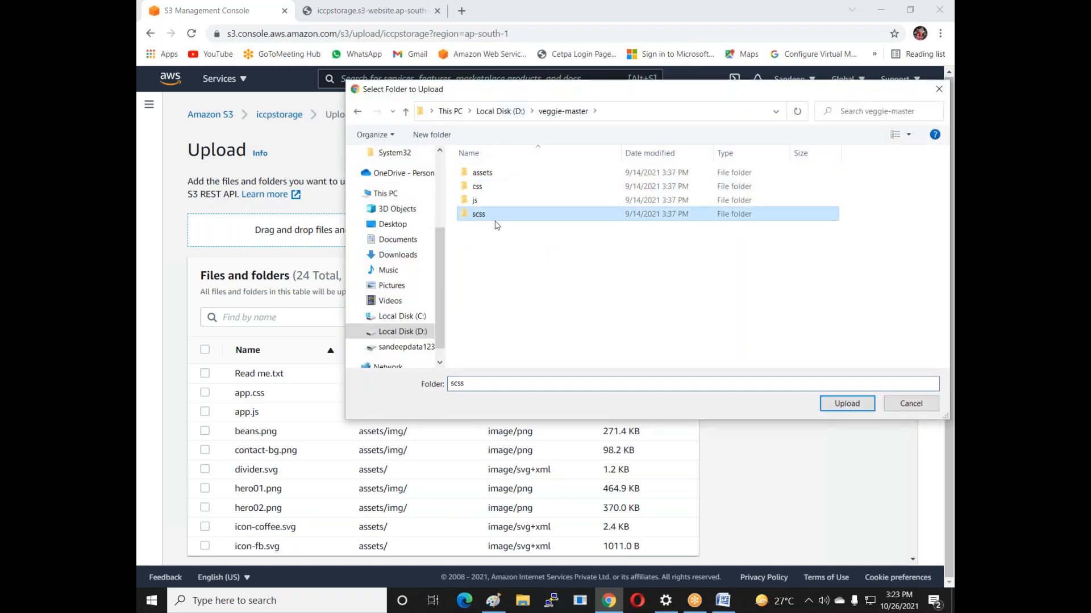
{"action": "left_click", "coordinate": [846, 404]}
{"action": "key", "text": "Return"}
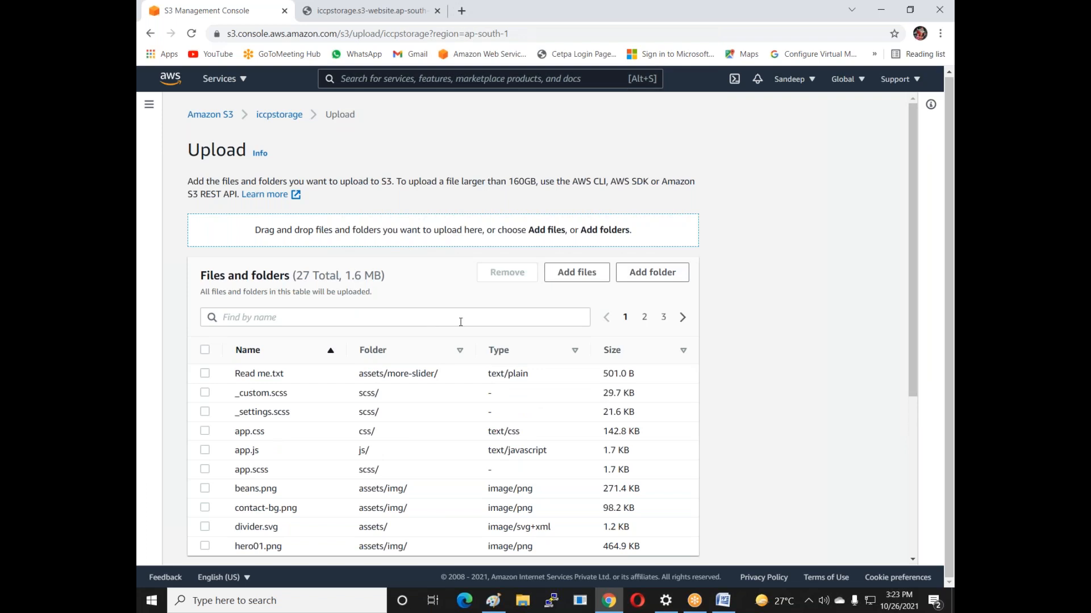
Step: Upload the assets, css, js and scss folders to the iccpstorage bucket and close the upload status
{"action": "scroll", "coordinate": [540, 328], "scroll_direction": "down", "scroll_amount": 5}
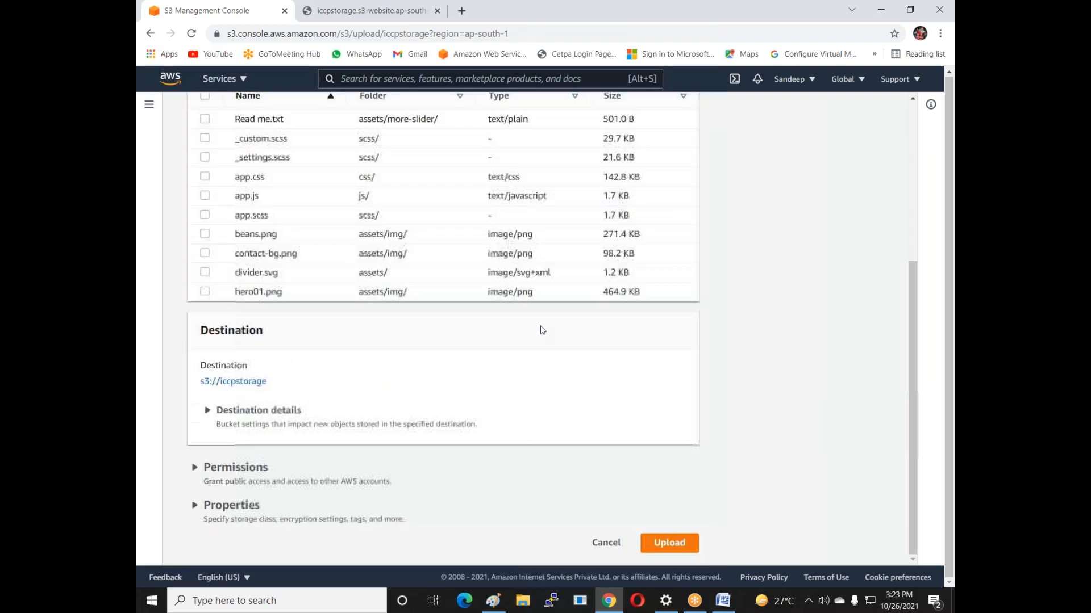
{"action": "left_click", "coordinate": [669, 543]}
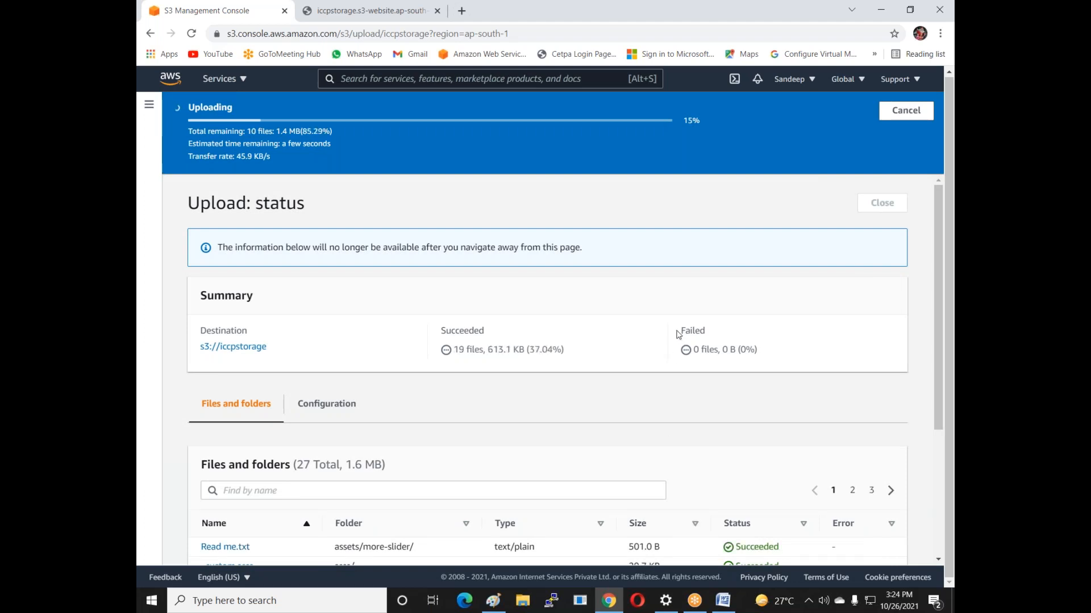
{"action": "scroll", "coordinate": [677, 334], "scroll_direction": "down", "scroll_amount": 3}
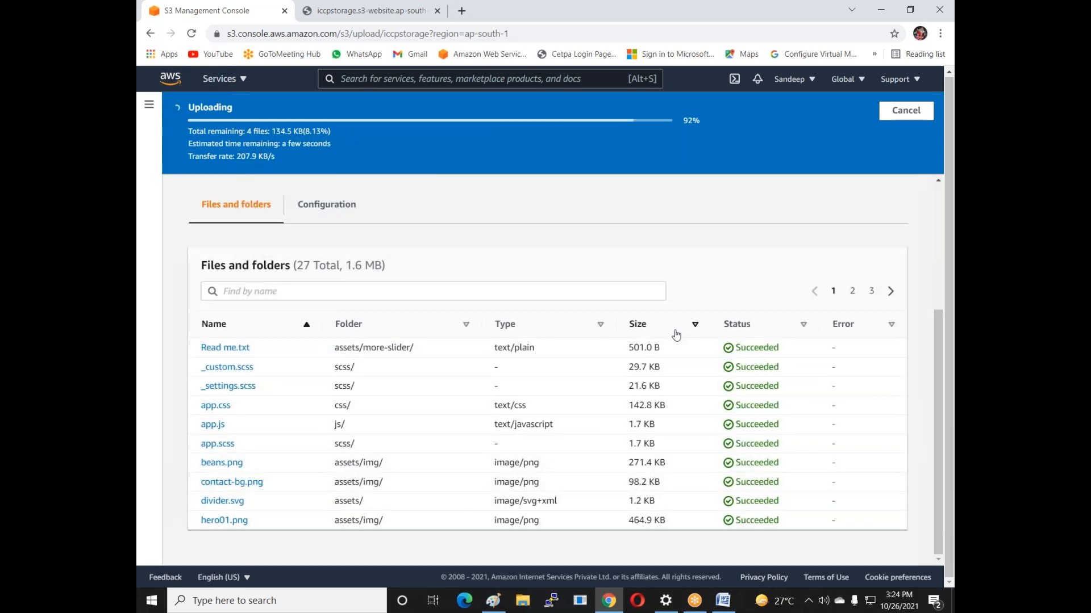
{"action": "scroll", "coordinate": [592, 328], "scroll_direction": "up", "scroll_amount": 2}
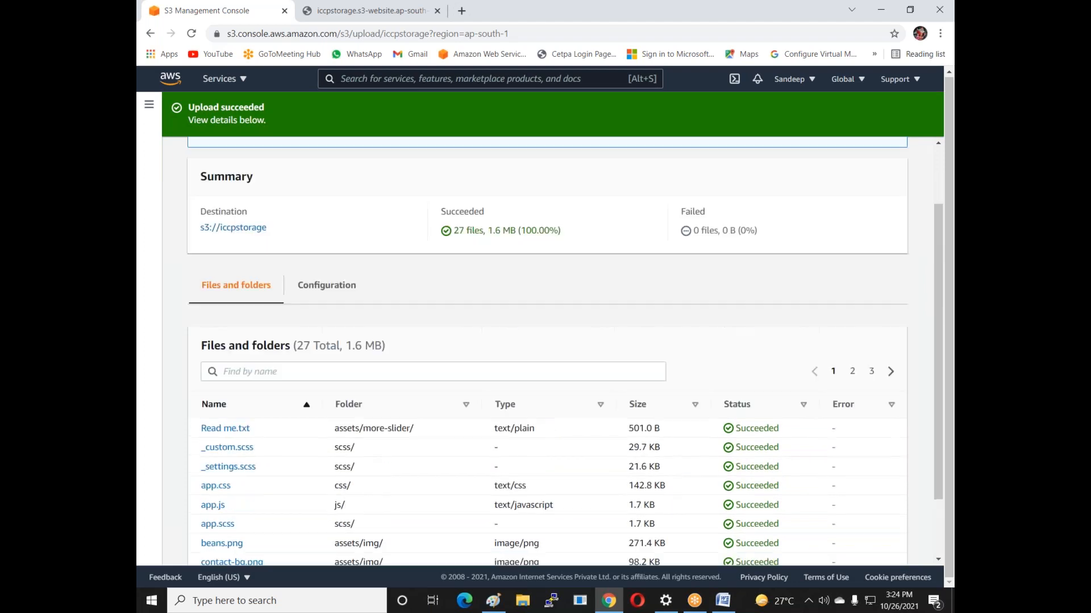
{"action": "scroll", "coordinate": [816, 214], "scroll_direction": "up", "scroll_amount": 2}
{"action": "left_click", "coordinate": [874, 166]}
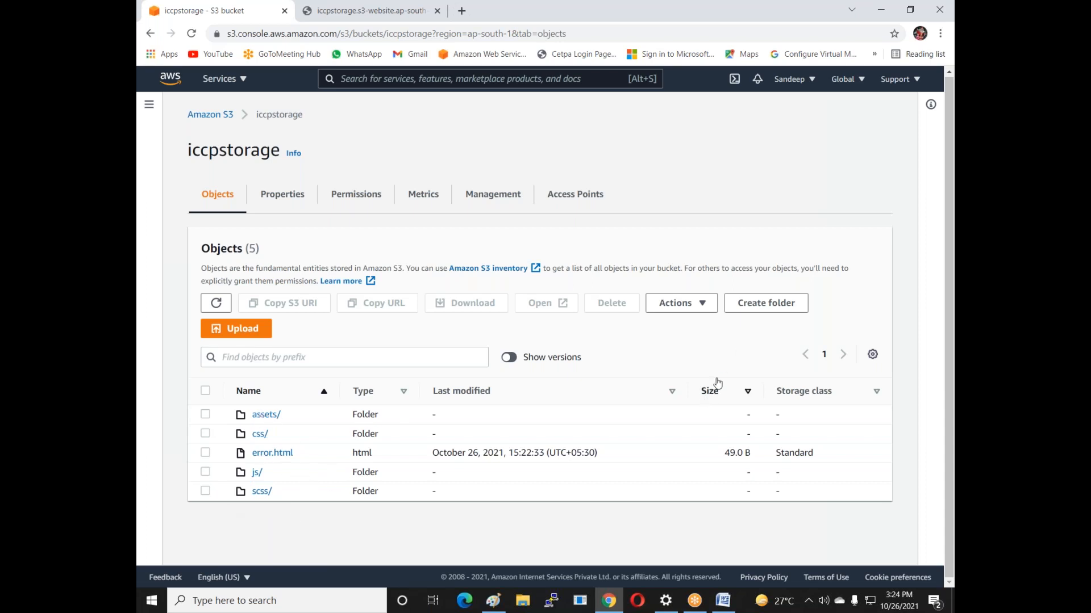
Step: Start another iccpstorage upload and add all loose files from D:\veggie-master, including index.html, gulpfile.js, package.json and README.md, leaving out the folders
{"action": "left_click", "coordinate": [765, 305]}
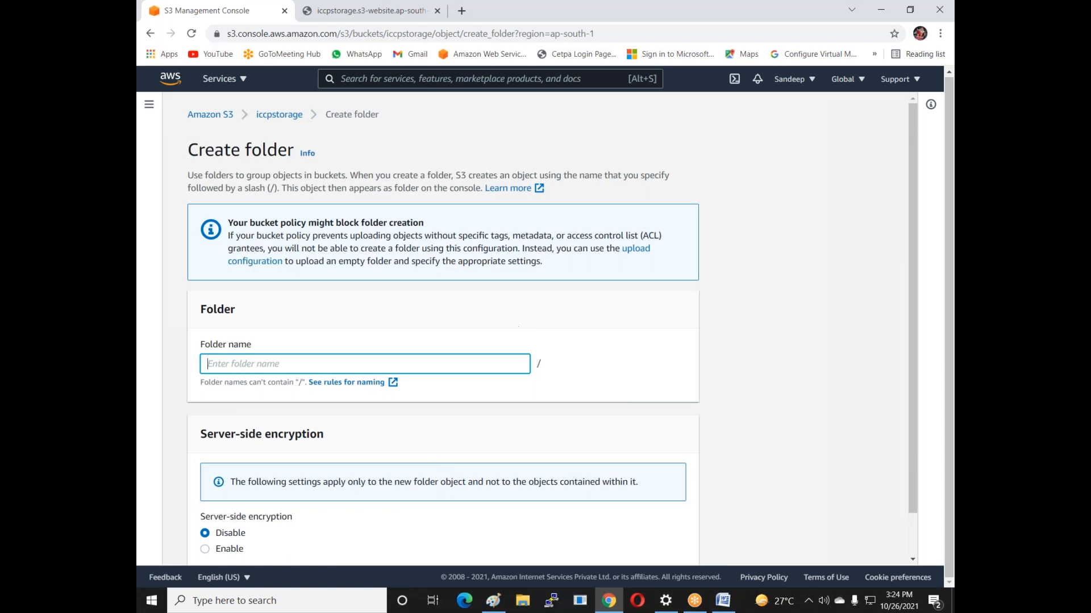
{"action": "left_click", "coordinate": [150, 33]}
{"action": "left_click", "coordinate": [202, 335]}
{"action": "left_click", "coordinate": [580, 275]}
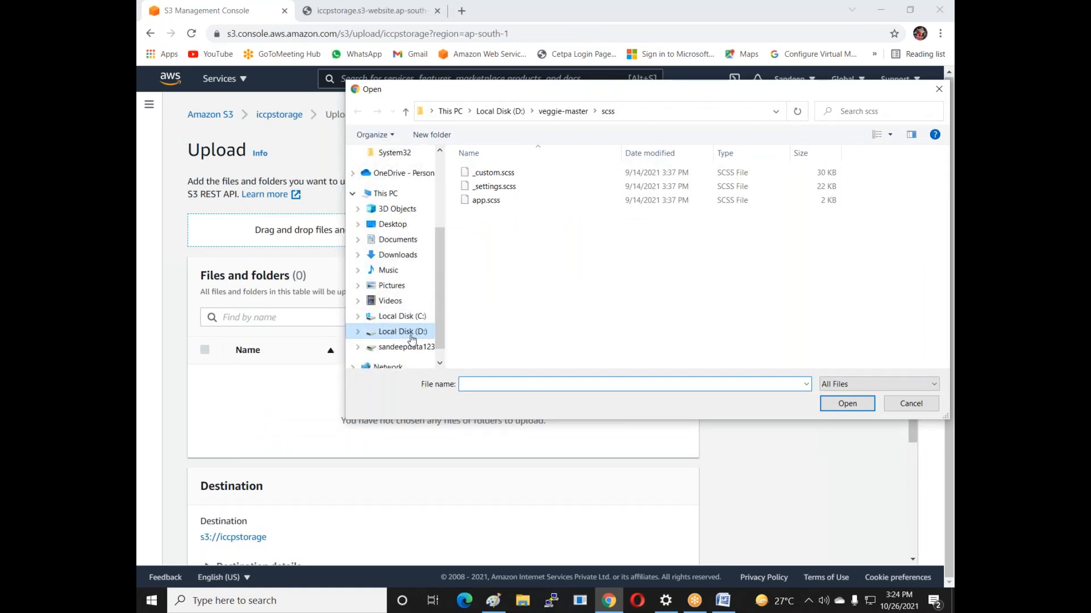
{"action": "left_click", "coordinate": [411, 335]}
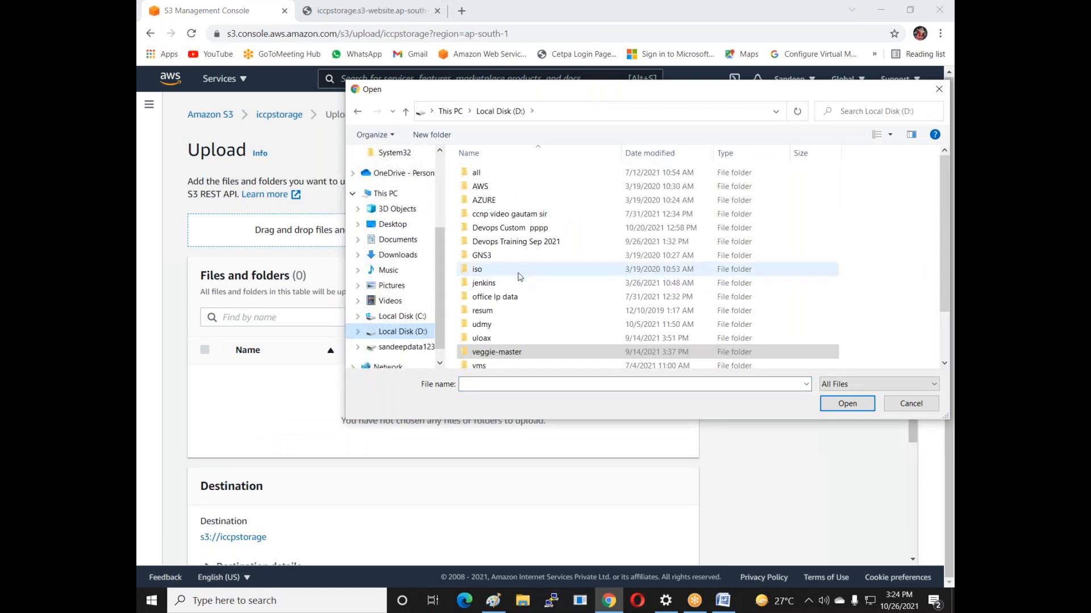
{"action": "double_click", "coordinate": [497, 353]}
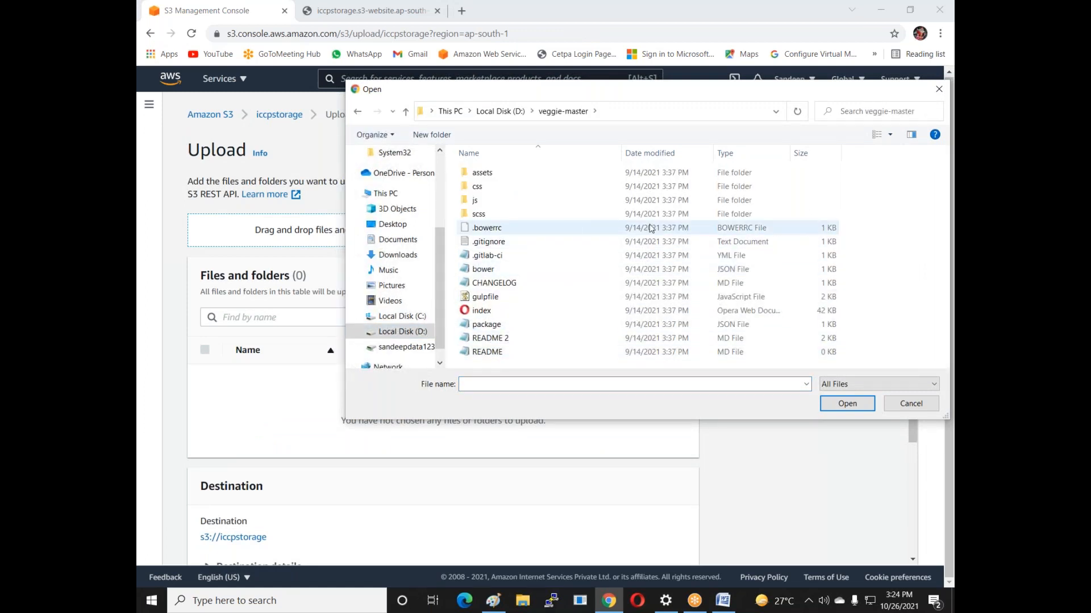
{"action": "left_click_drag", "start_coordinate": [858, 236], "coordinate": [785, 269]}
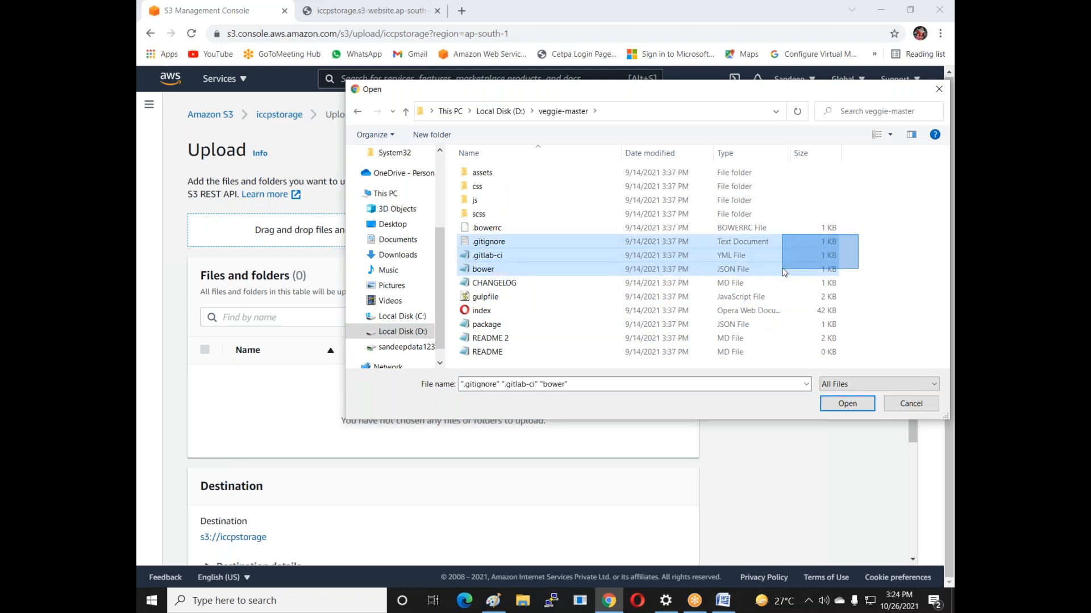
{"action": "left_click", "coordinate": [882, 234]}
{"action": "left_click_drag", "start_coordinate": [854, 227], "coordinate": [570, 368]}
{"action": "left_click", "coordinate": [846, 403]}
Step: Upload the loose veggie-master files to the iccpstorage bucket, close the upload status and view the bucket's object list
{"action": "scroll", "coordinate": [740, 458], "scroll_direction": "down", "scroll_amount": 5}
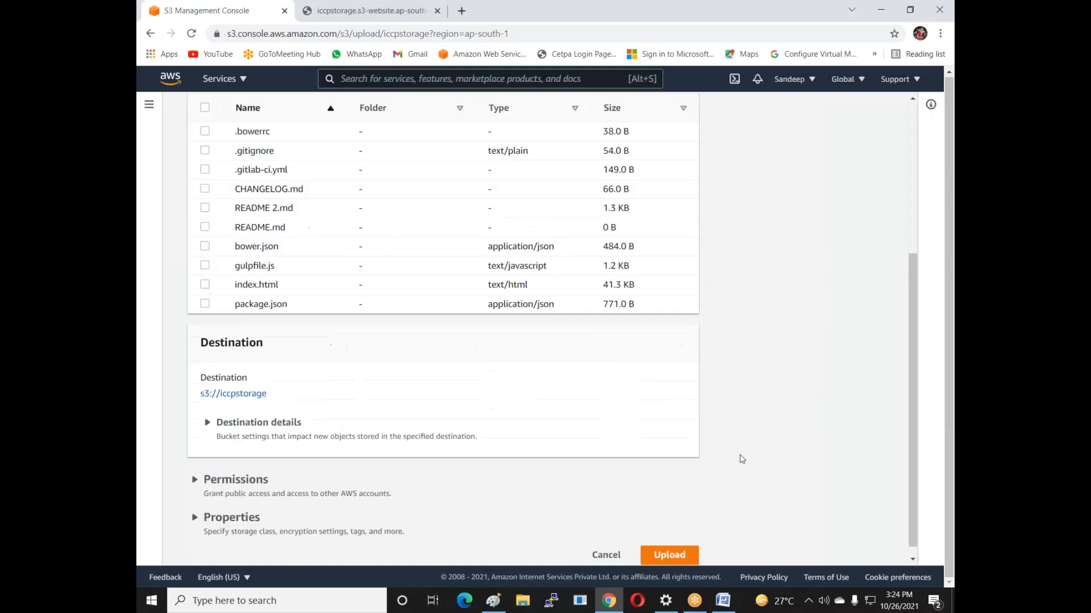
{"action": "left_click", "coordinate": [669, 542]}
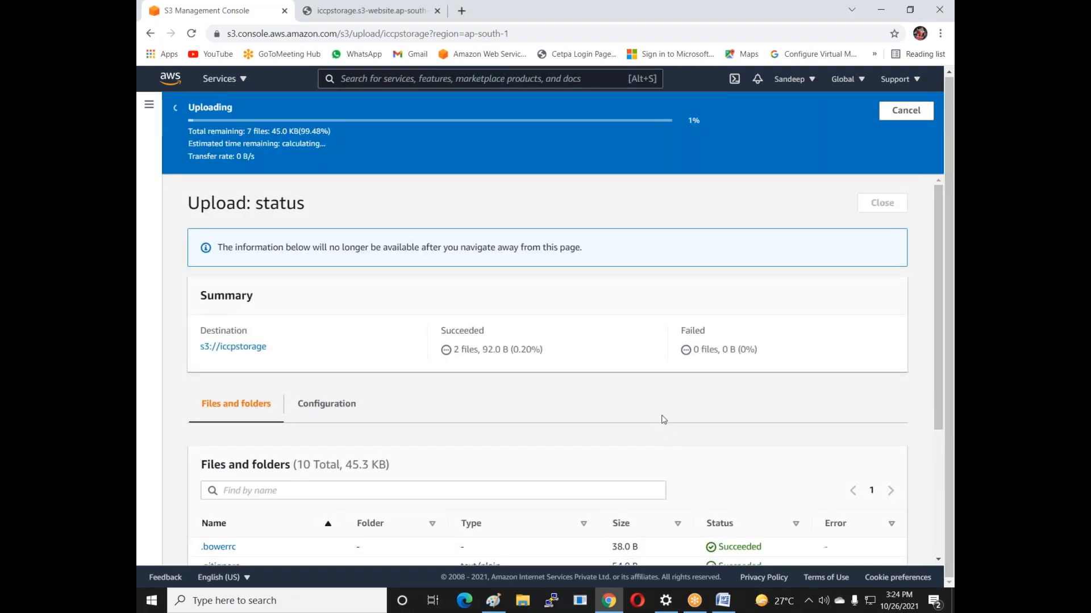
{"action": "scroll", "coordinate": [662, 419], "scroll_direction": "down", "scroll_amount": 3}
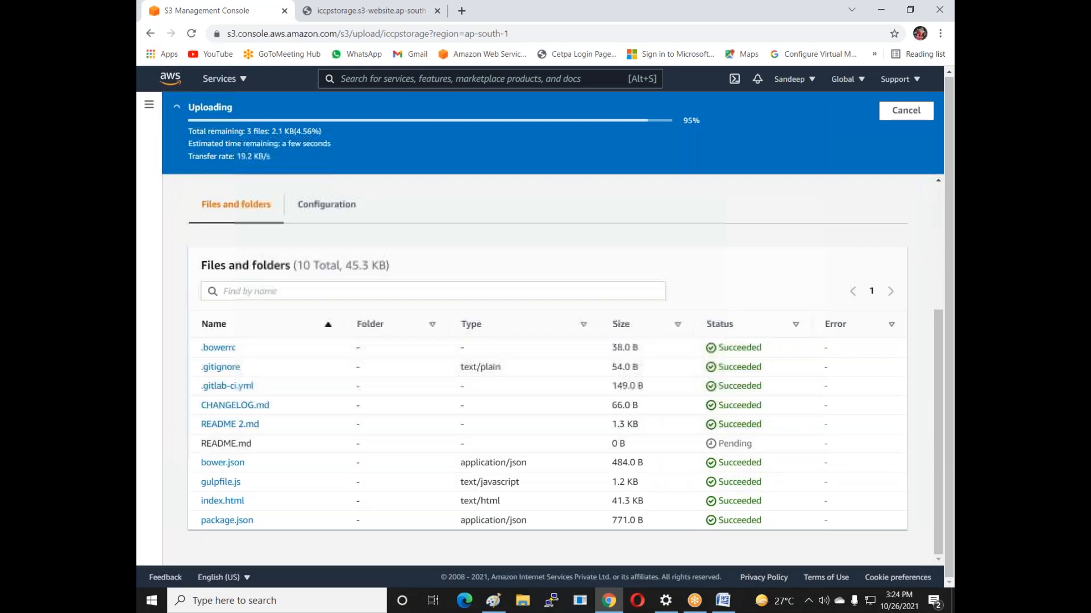
{"action": "scroll", "coordinate": [714, 385], "scroll_direction": "up", "scroll_amount": 3}
{"action": "left_click", "coordinate": [881, 165]}
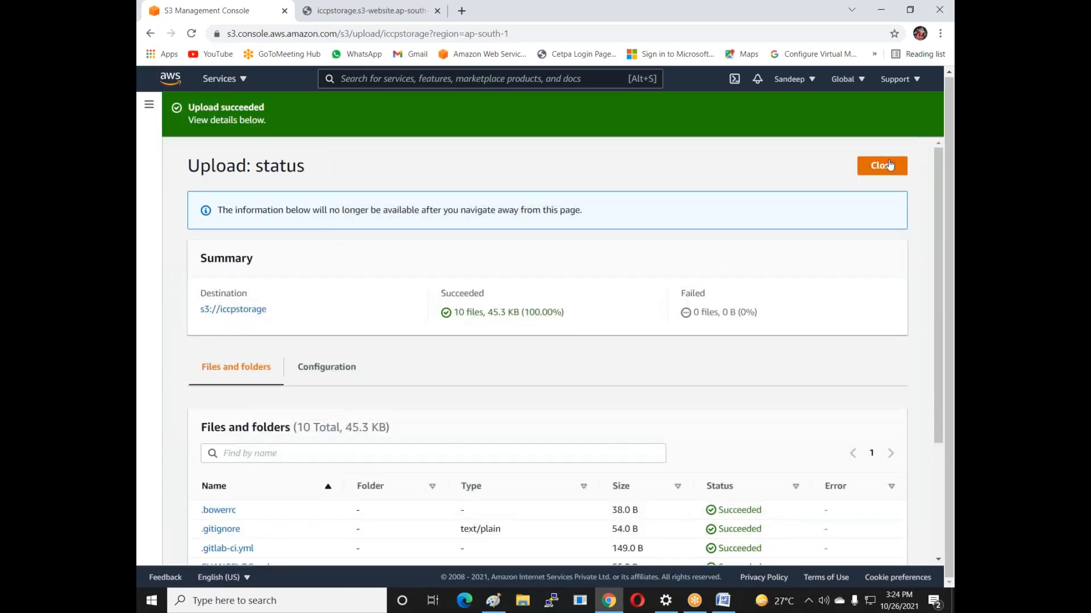
{"action": "scroll", "coordinate": [341, 370], "scroll_direction": "down", "scroll_amount": 3}
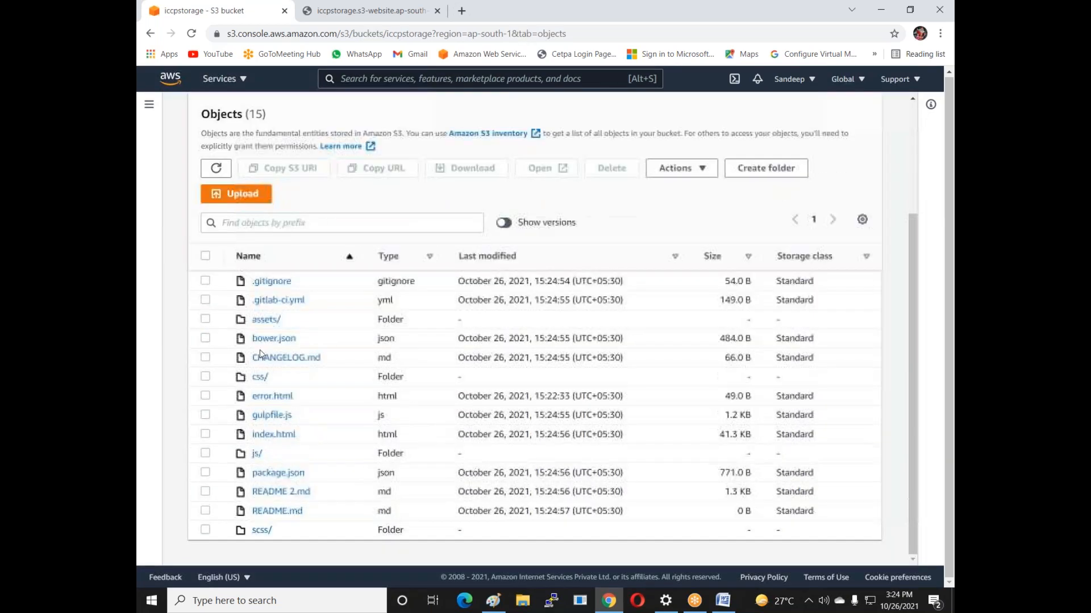
Step: Make all objects in the iccpstorage bucket publicly readable
{"action": "scroll", "coordinate": [244, 399], "scroll_direction": "up", "scroll_amount": 3}
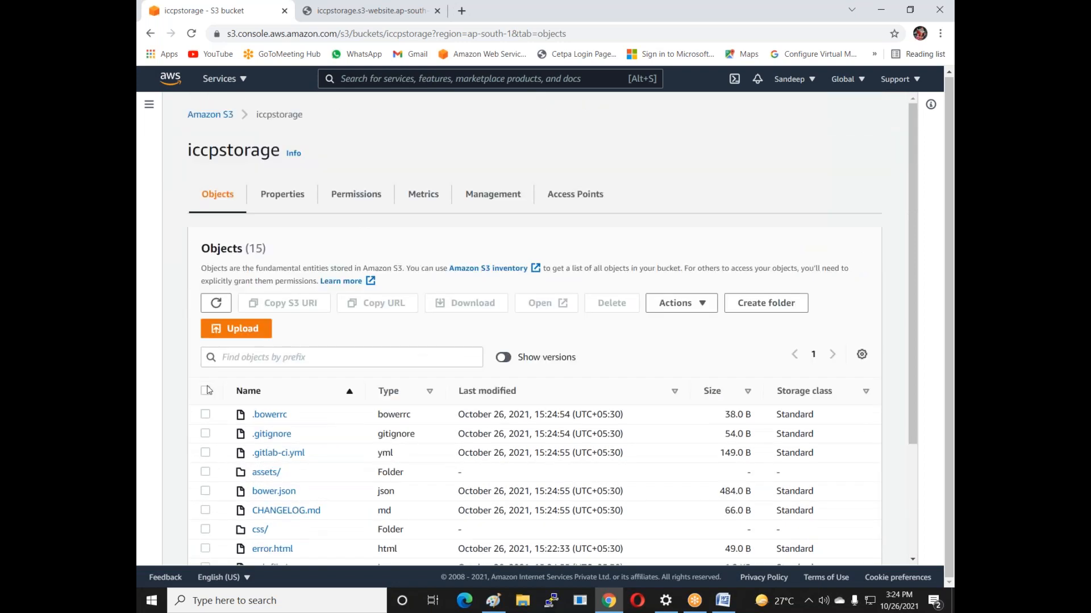
{"action": "left_click", "coordinate": [205, 391]}
{"action": "left_click", "coordinate": [681, 303]}
{"action": "scroll", "coordinate": [719, 451], "scroll_direction": "down", "scroll_amount": 2}
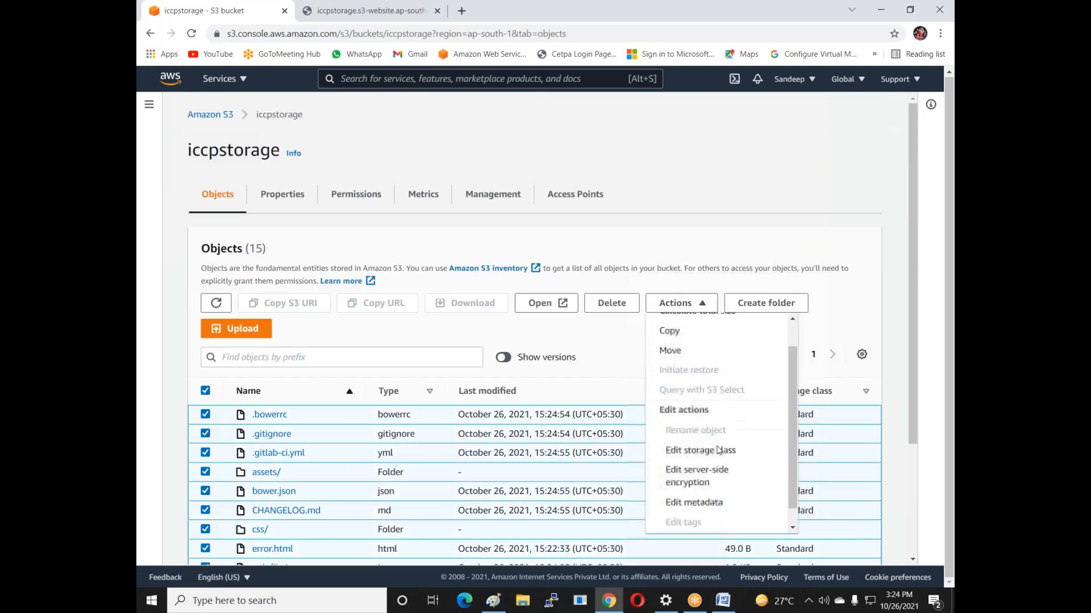
{"action": "left_click", "coordinate": [704, 524]}
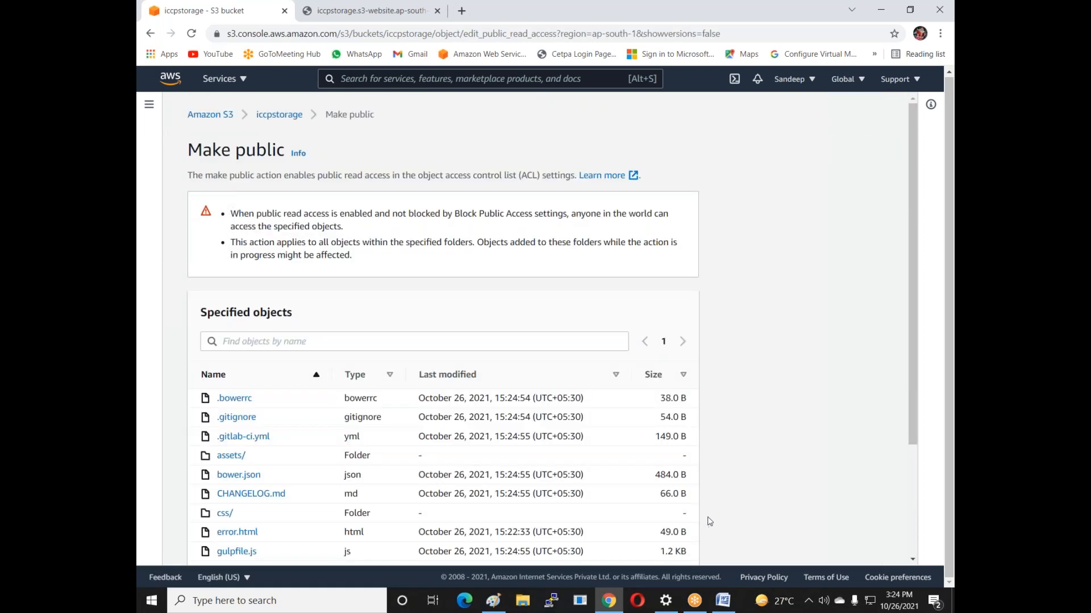
{"action": "scroll", "coordinate": [717, 520], "scroll_direction": "down", "scroll_amount": 5}
{"action": "left_click", "coordinate": [672, 542]}
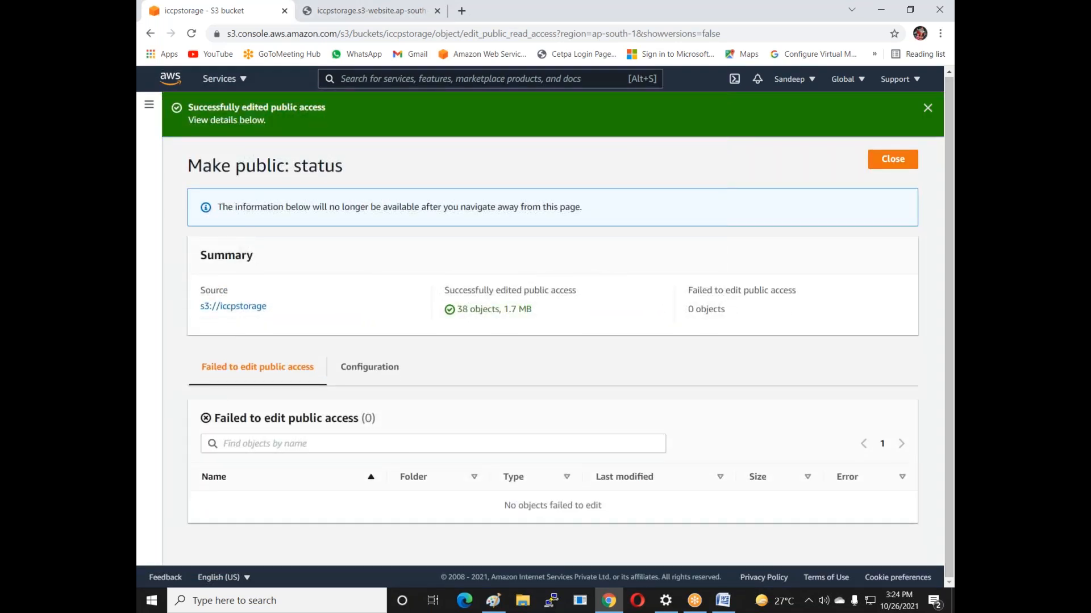
Step: Close the public access status and reload the iccpstorage website to check the veggie-master home page
{"action": "left_click", "coordinate": [895, 166]}
{"action": "left_click", "coordinate": [361, 11]}
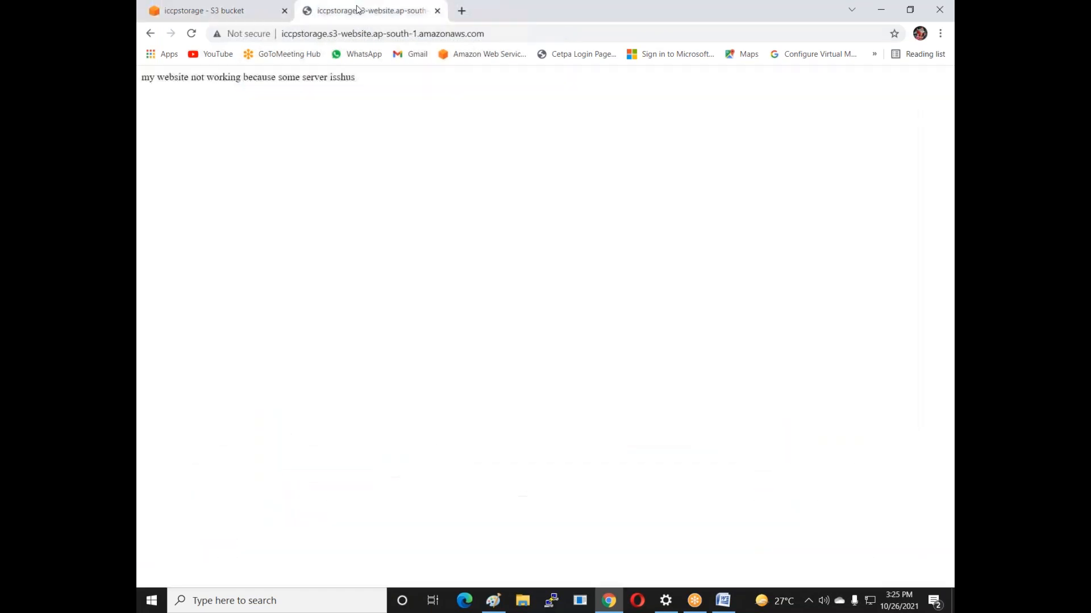
{"action": "left_click", "coordinate": [192, 34]}
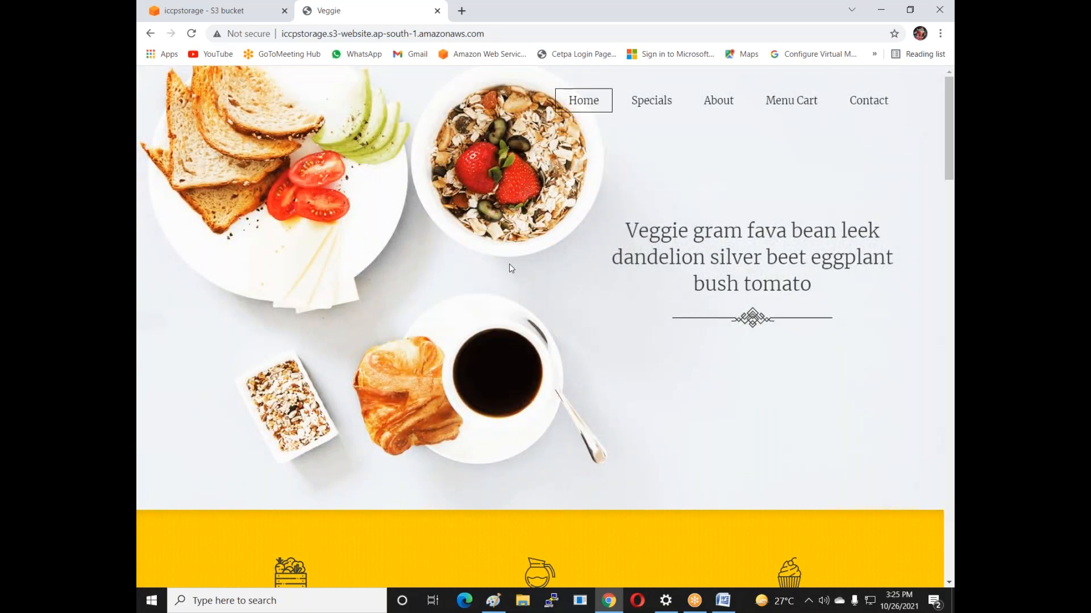
Step: Delete every object in the iccpstorage bucket except error.html, confirming with "delete"
{"action": "left_click", "coordinate": [216, 12]}
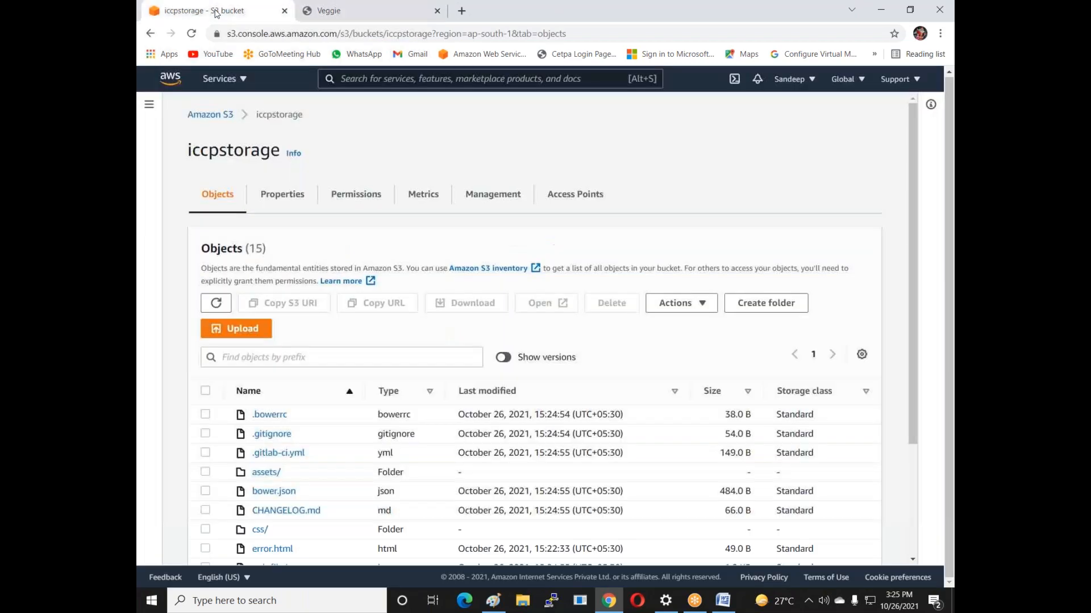
{"action": "left_click", "coordinate": [206, 390]}
{"action": "scroll", "coordinate": [269, 389], "scroll_direction": "down", "scroll_amount": 3}
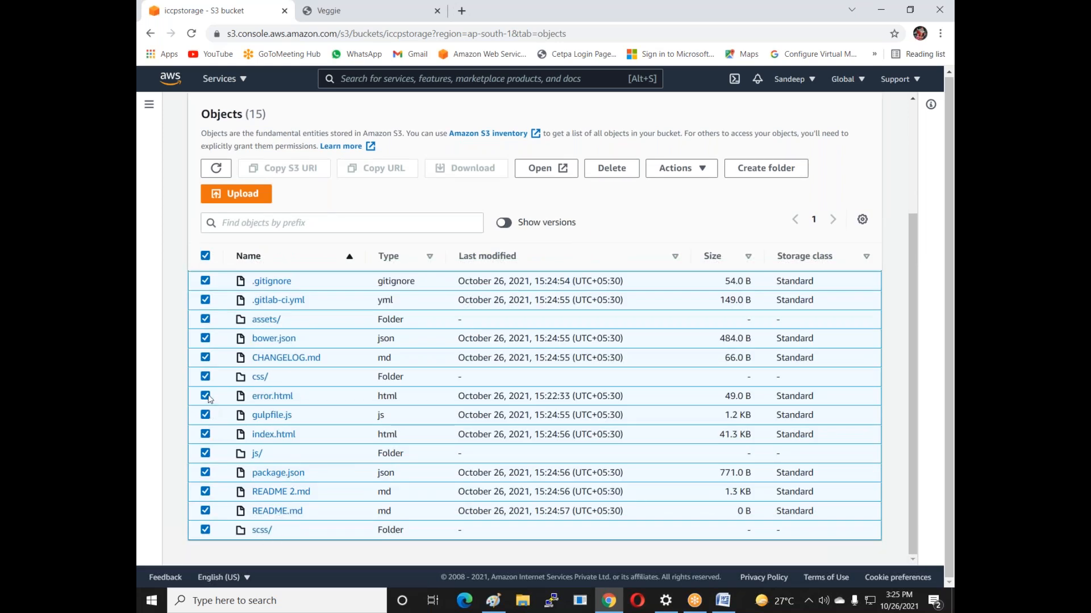
{"action": "left_click", "coordinate": [611, 169]}
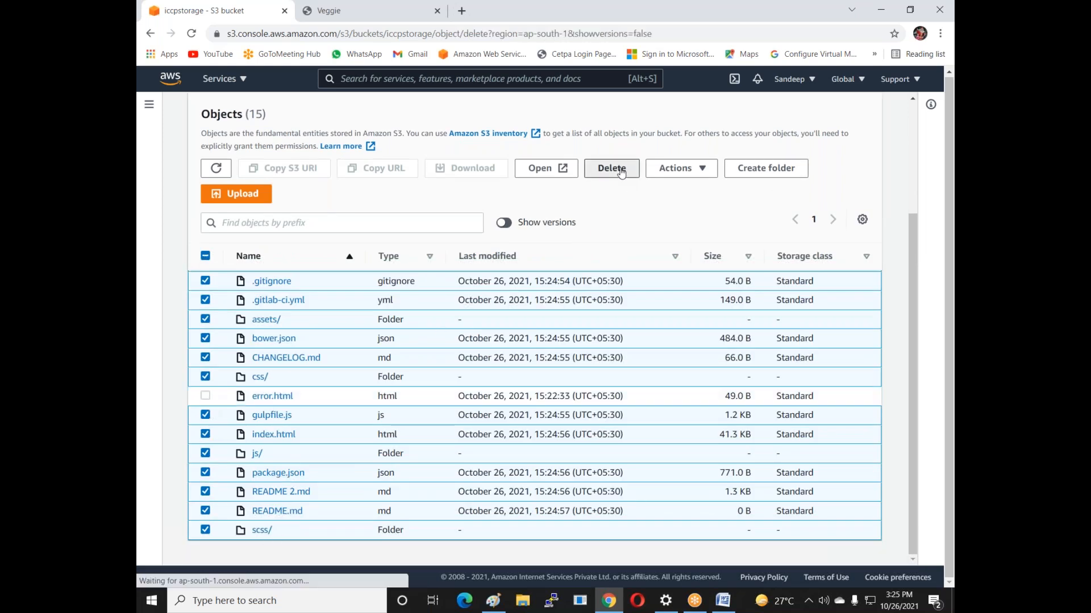
{"action": "scroll", "coordinate": [499, 297], "scroll_direction": "down", "scroll_amount": 5}
{"action": "left_click", "coordinate": [257, 498]}
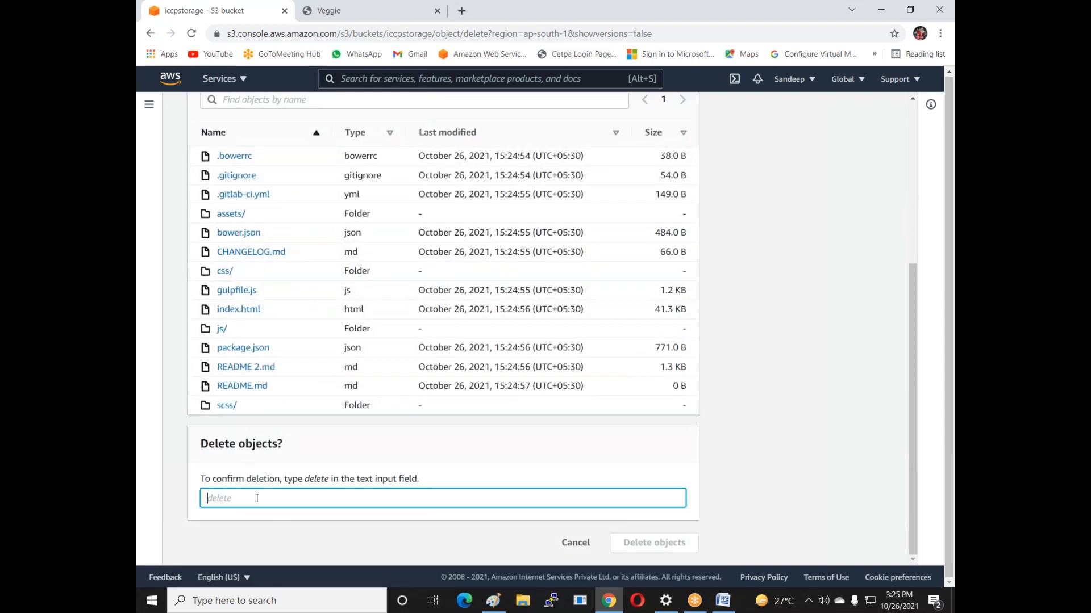
{"action": "type", "text": "delete"}
{"action": "left_click", "coordinate": [685, 545]}
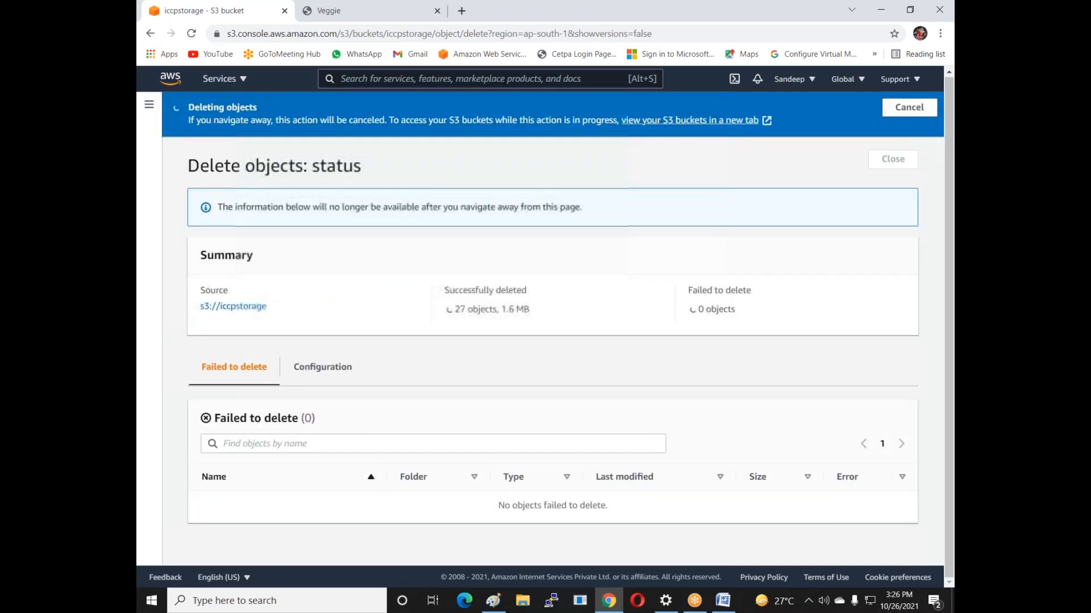
Step: Close the deletion status and reload the iccpstorage website address to test the error page
{"action": "left_click", "coordinate": [892, 168]}
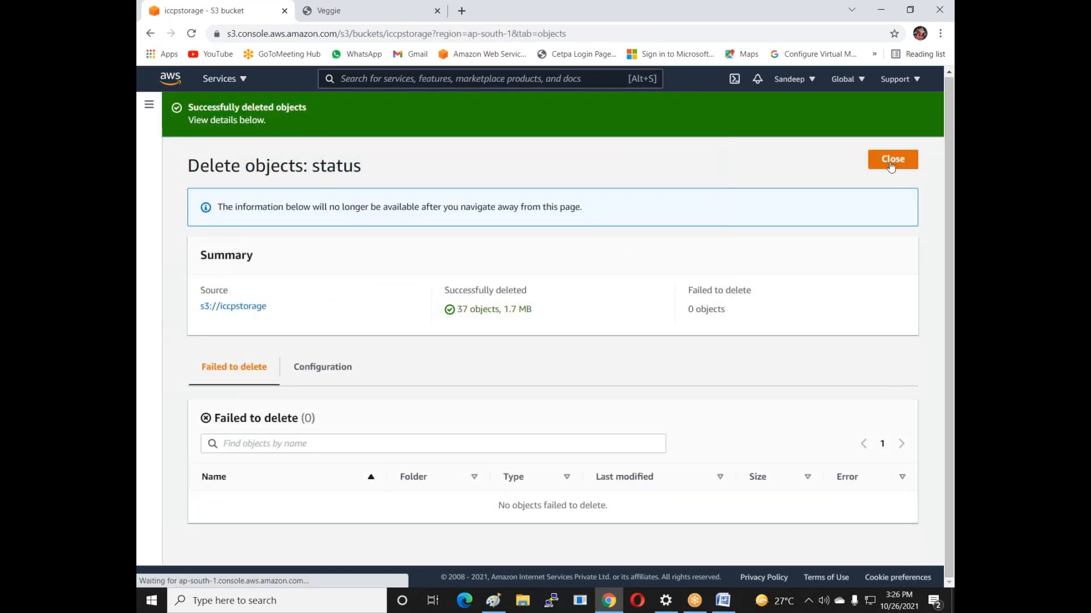
{"action": "left_click", "coordinate": [328, 10]}
{"action": "left_click", "coordinate": [193, 34]}
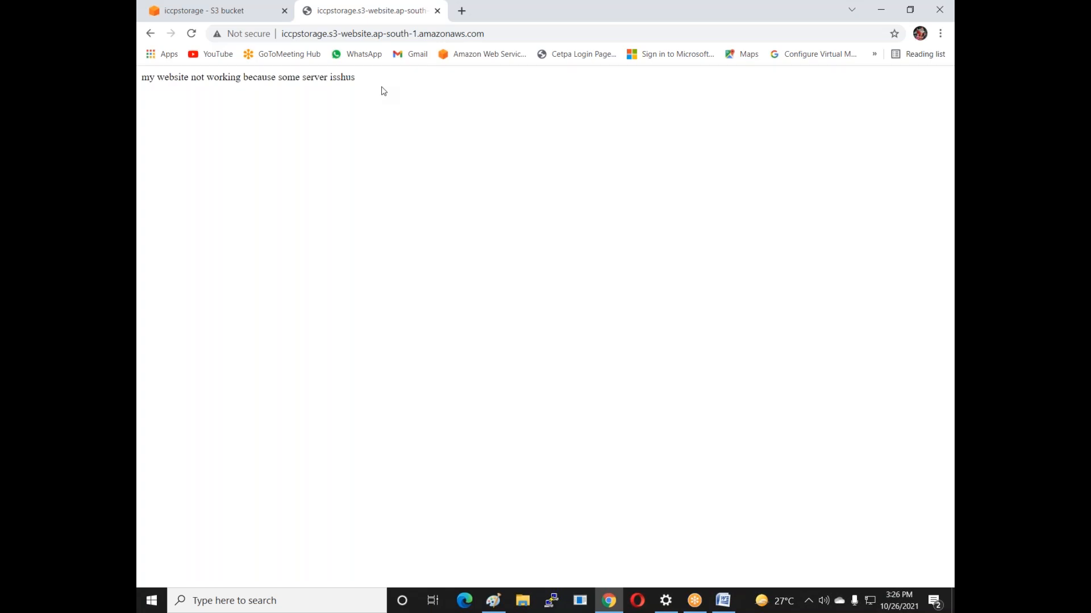
{"action": "left_click_drag", "start_coordinate": [488, 34], "coordinate": [250, 33]}
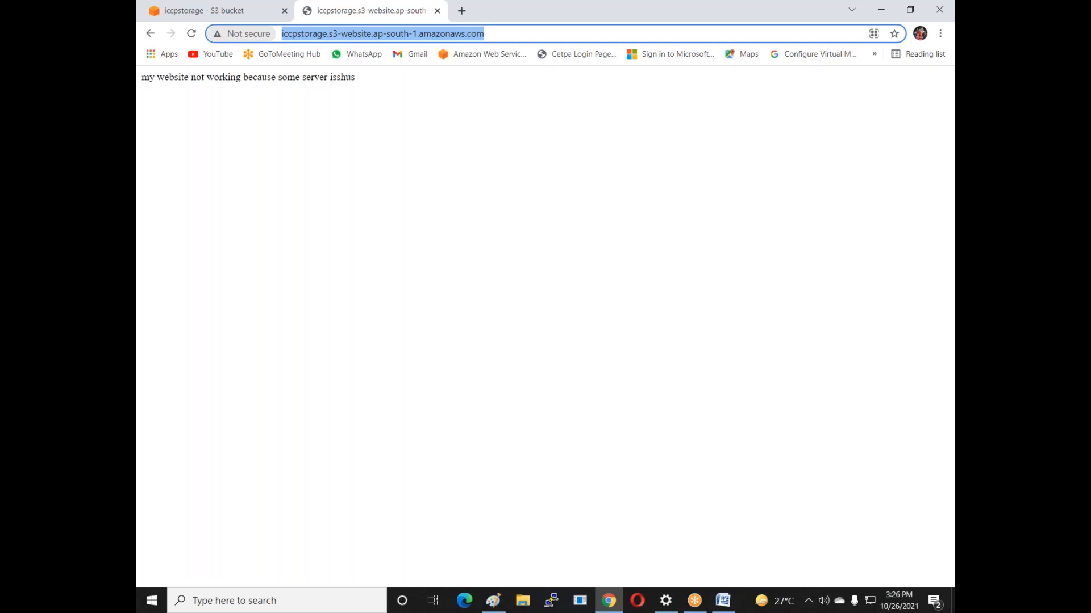
{"action": "left_click", "coordinate": [385, 135]}
Step: Upload mydata.txt from the Desktop to the iccpstorage bucket and close the upload status
{"action": "left_click", "coordinate": [234, 14]}
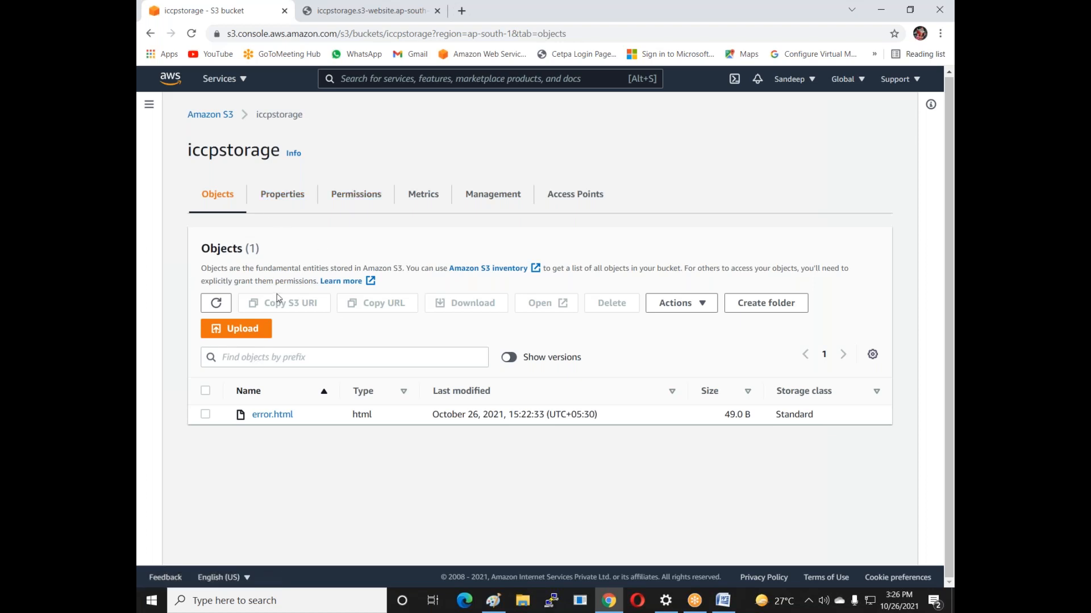
{"action": "left_click", "coordinate": [249, 341]}
{"action": "left_click", "coordinate": [576, 285]}
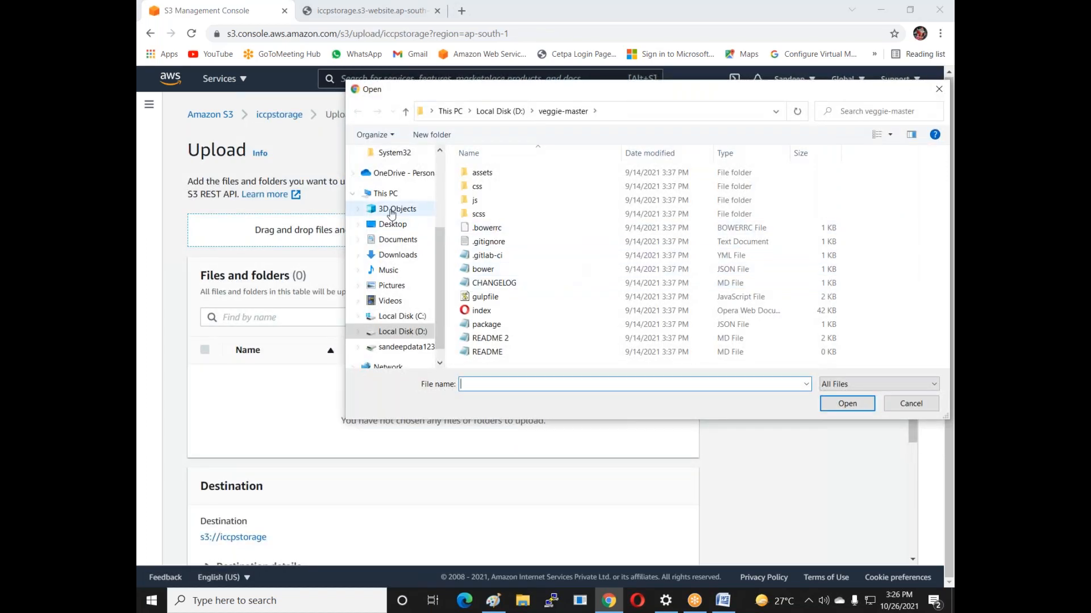
{"action": "left_click", "coordinate": [391, 225]}
{"action": "left_click", "coordinate": [839, 187]}
{"action": "left_click", "coordinate": [847, 403]}
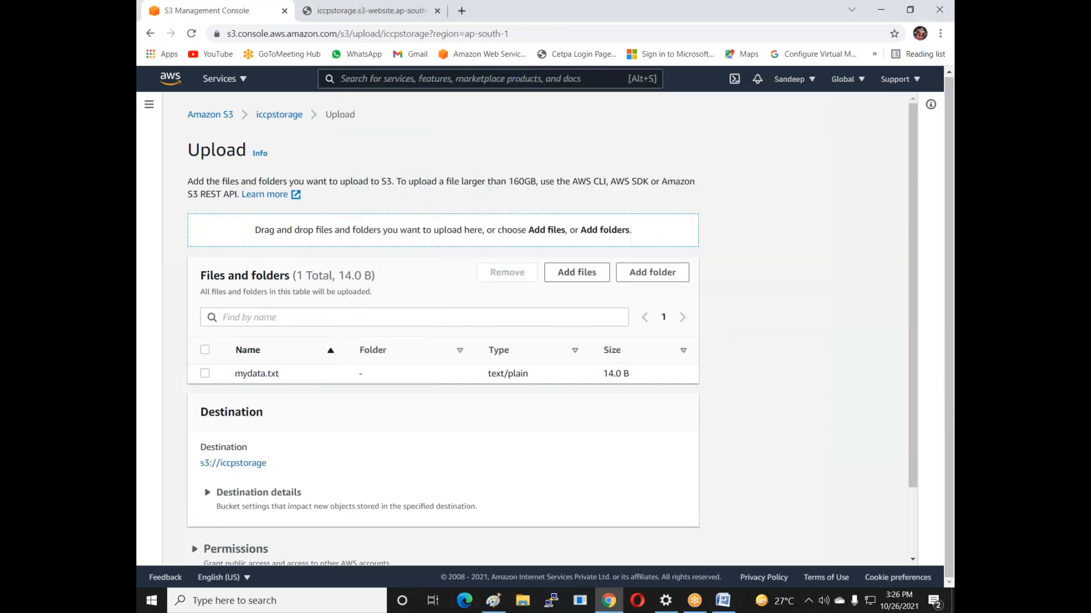
{"action": "scroll", "coordinate": [528, 324], "scroll_direction": "down", "scroll_amount": 2}
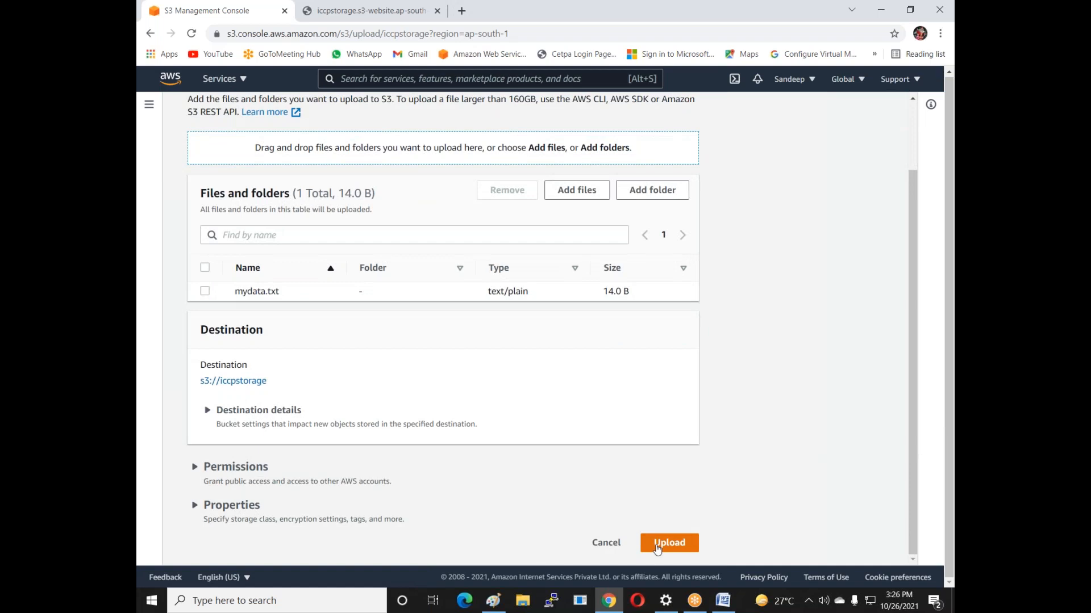
{"action": "left_click", "coordinate": [657, 545]}
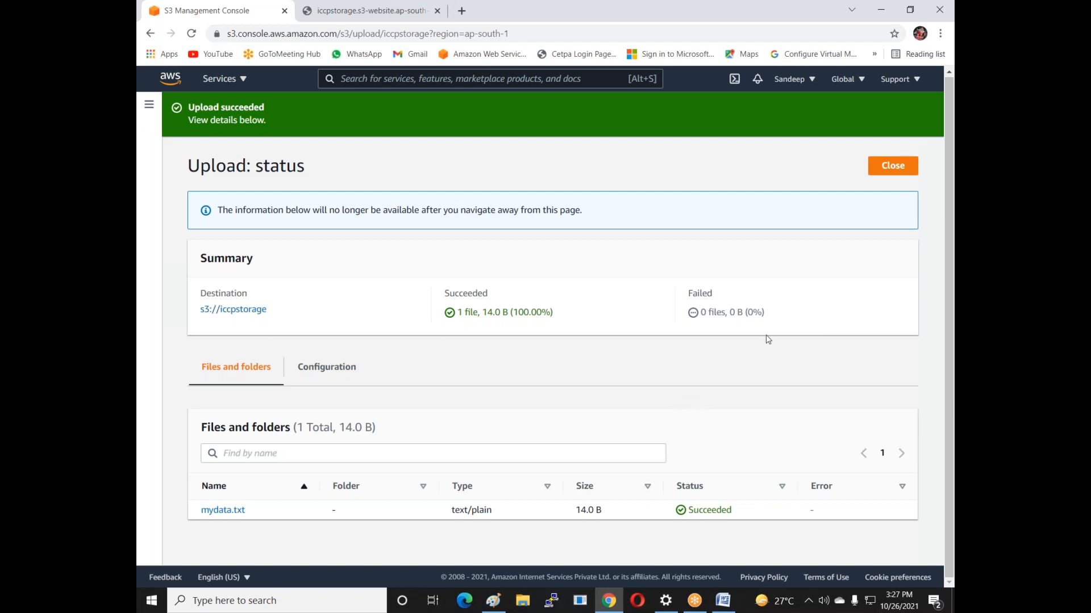
{"action": "left_click", "coordinate": [895, 165]}
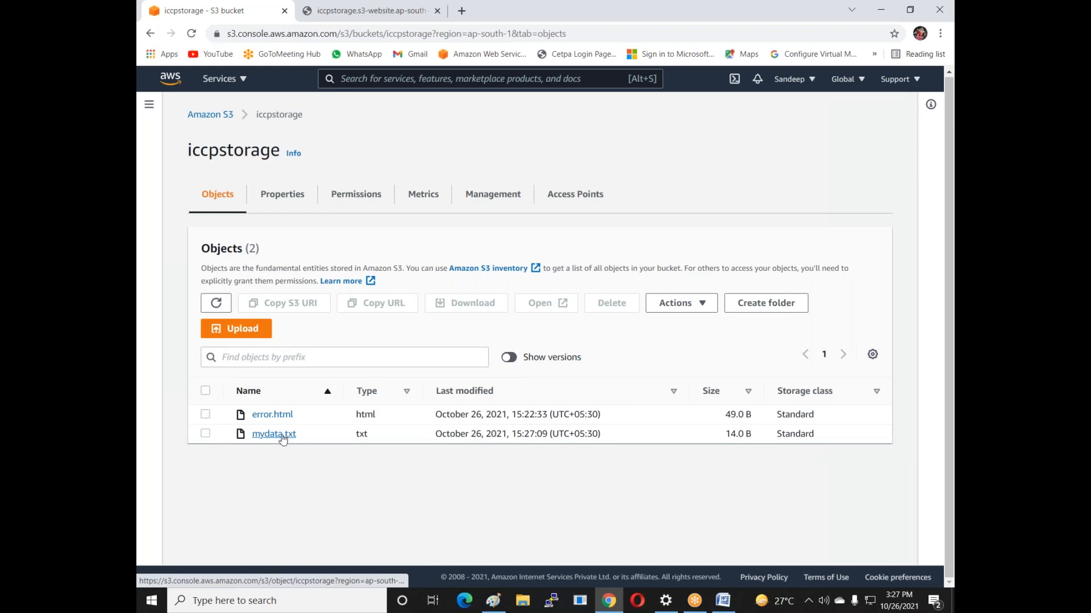
Step: Open the details of error.html and copy its object URL
{"action": "left_click", "coordinate": [275, 416]}
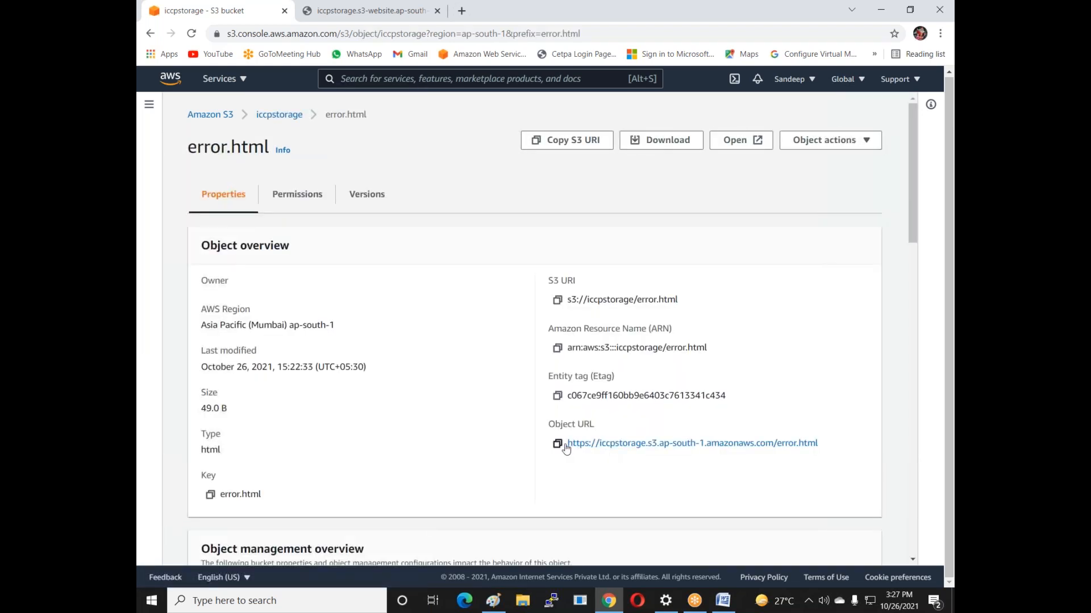
{"action": "left_click", "coordinate": [557, 444]}
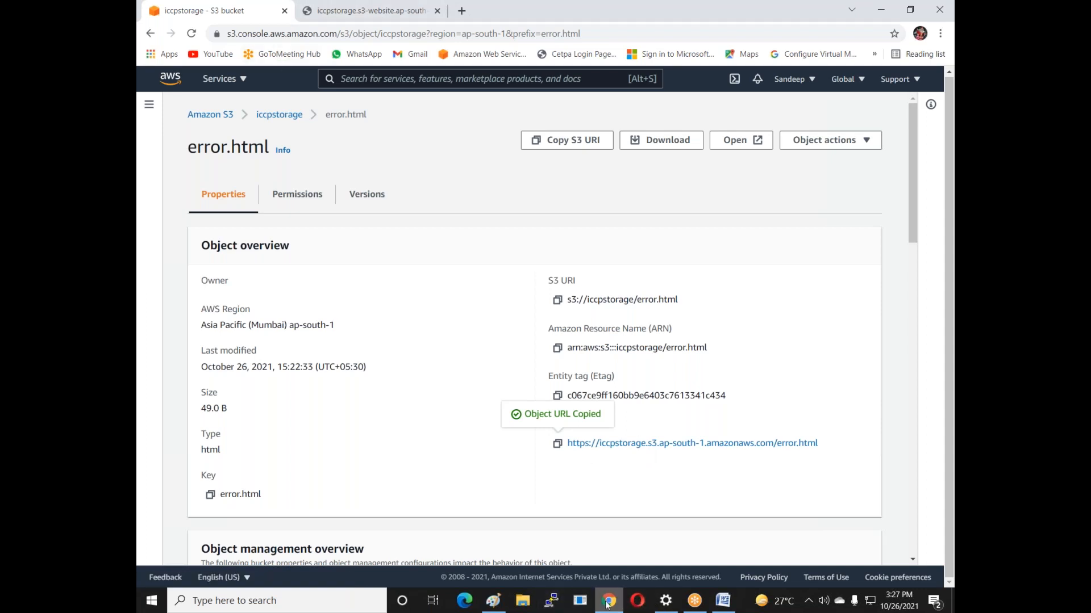
Step: Switch to Paint and draw two ellipses, one above the other, in the blank area below the notes, the lower about 168 × 88 px
{"action": "left_click", "coordinate": [493, 600]}
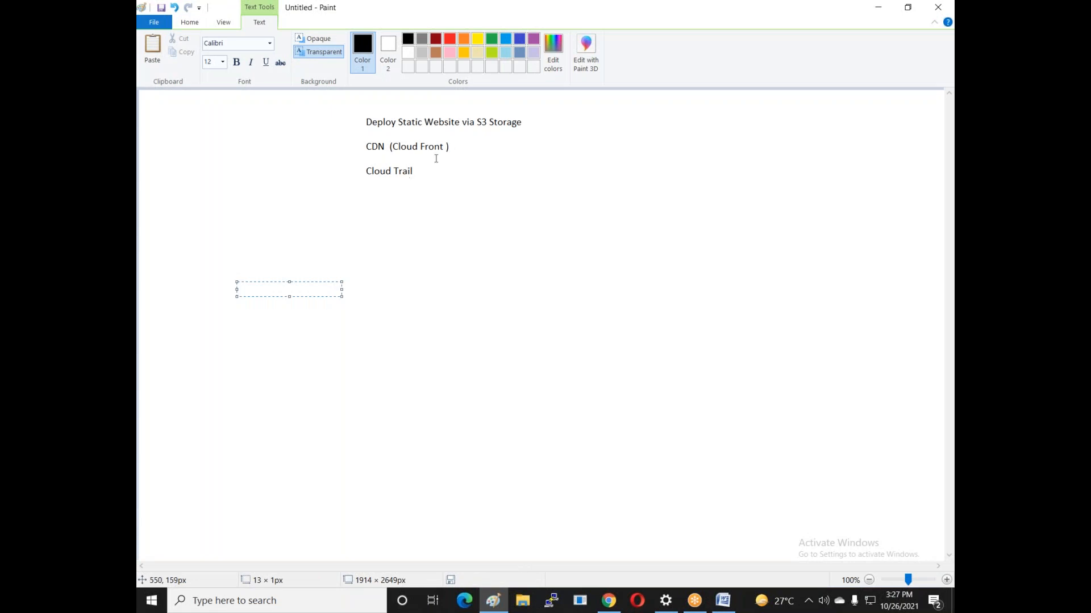
{"action": "left_click", "coordinate": [460, 250]}
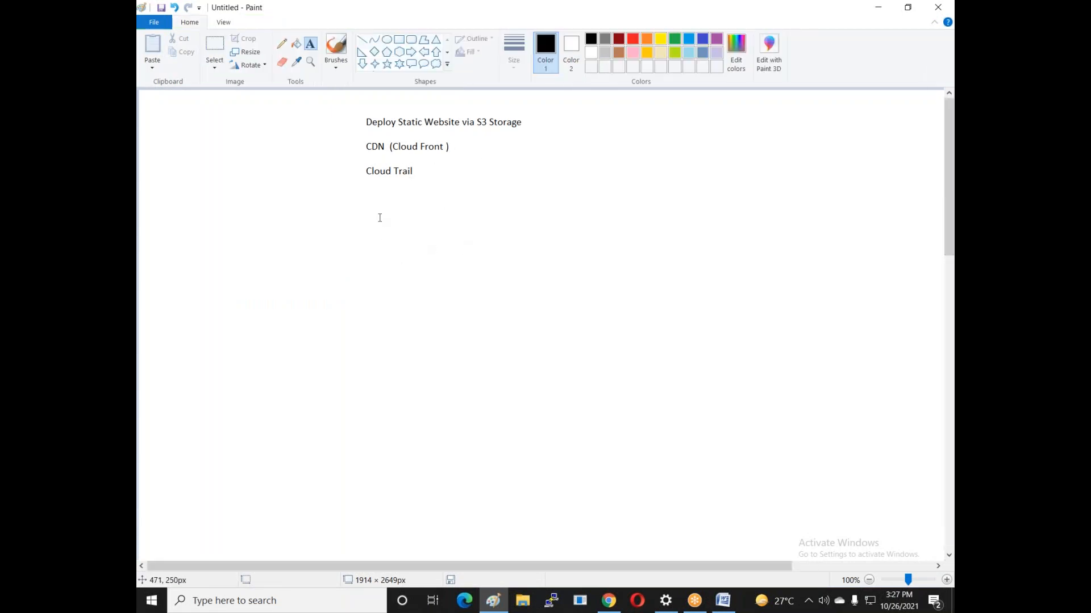
{"action": "scroll", "coordinate": [378, 215], "scroll_direction": "down", "scroll_amount": 5}
{"action": "left_click", "coordinate": [386, 41]}
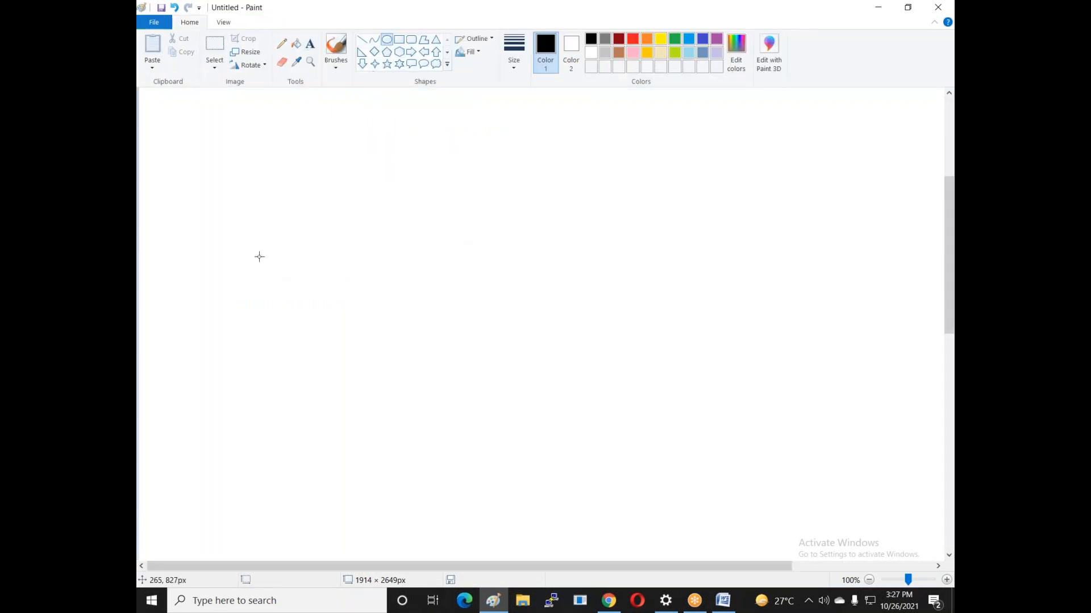
{"action": "left_click_drag", "start_coordinate": [226, 187], "coordinate": [327, 243]}
{"action": "left_click_drag", "start_coordinate": [232, 367], "coordinate": [319, 413]}
{"action": "left_click_drag", "start_coordinate": [275, 384], "coordinate": [274, 360]}
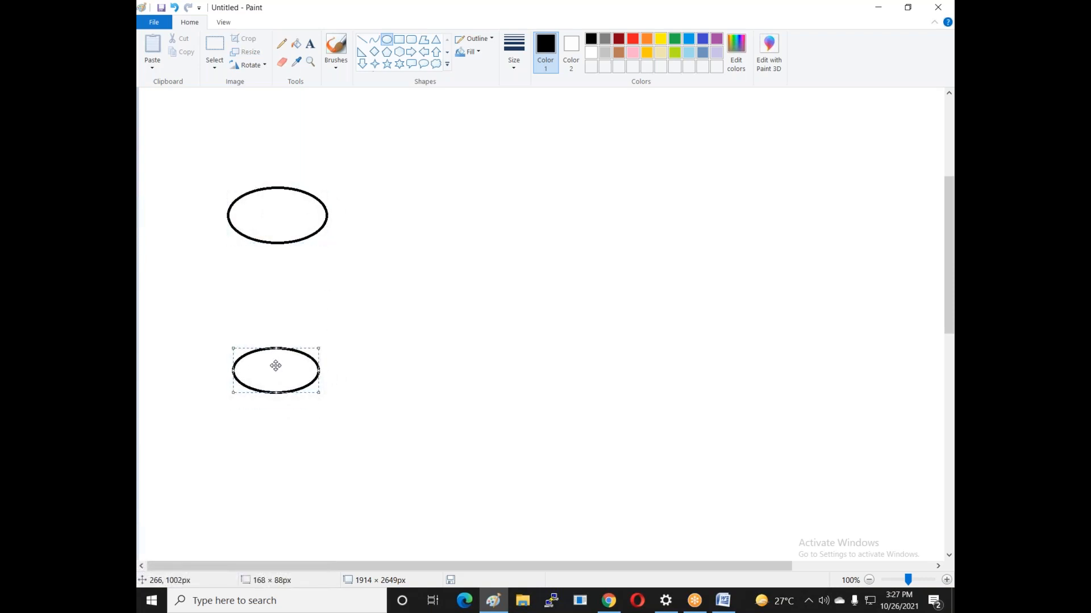
Step: Connect both sides of the two ellipses with straight lines about 315 px long to form a cylinder
{"action": "left_click", "coordinate": [362, 39]}
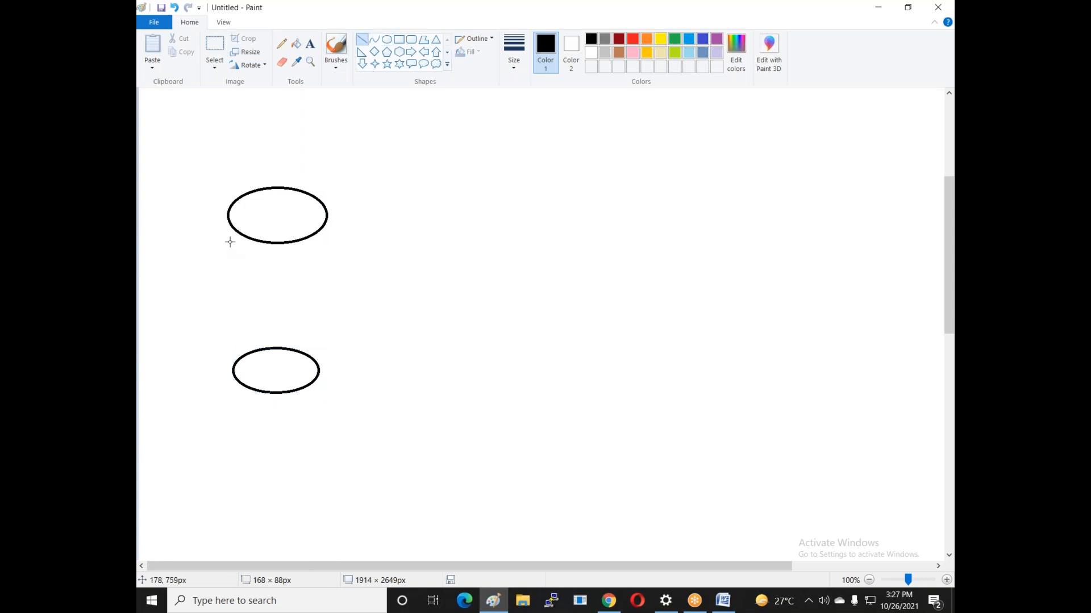
{"action": "left_click_drag", "start_coordinate": [228, 214], "coordinate": [233, 373]}
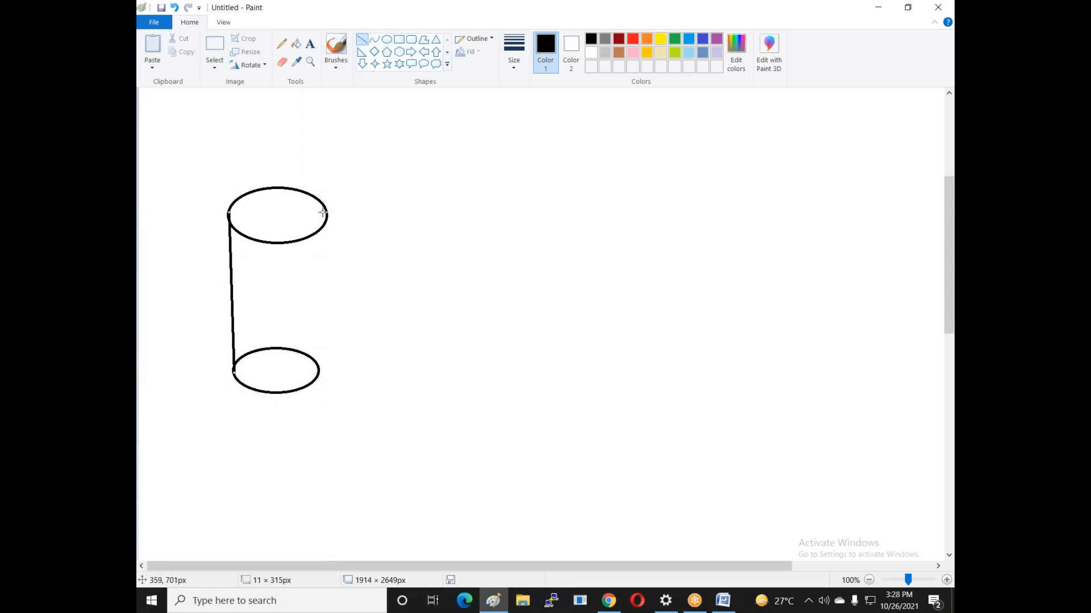
{"action": "left_click_drag", "start_coordinate": [328, 213], "coordinate": [318, 371]}
{"action": "left_click", "coordinate": [406, 306]}
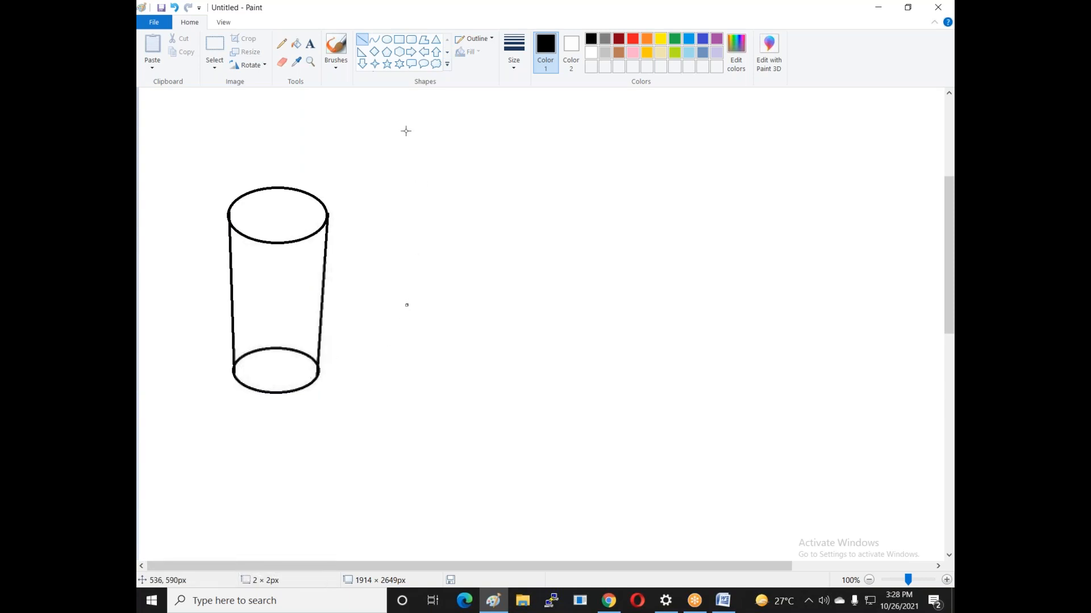
Step: Draw three round speech-bubble callouts, one below the cylinder and two far to its right, one high and one low
{"action": "left_click", "coordinate": [423, 65]}
{"action": "left_click_drag", "start_coordinate": [279, 457], "coordinate": [336, 526]}
{"action": "mouse_move", "coordinate": [743, 130]}
{"action": "left_mouse_down"}
{"action": "mouse_move", "coordinate": [796, 153]}
{"action": "mouse_move", "coordinate": [796, 195]}
{"action": "left_mouse_up"}
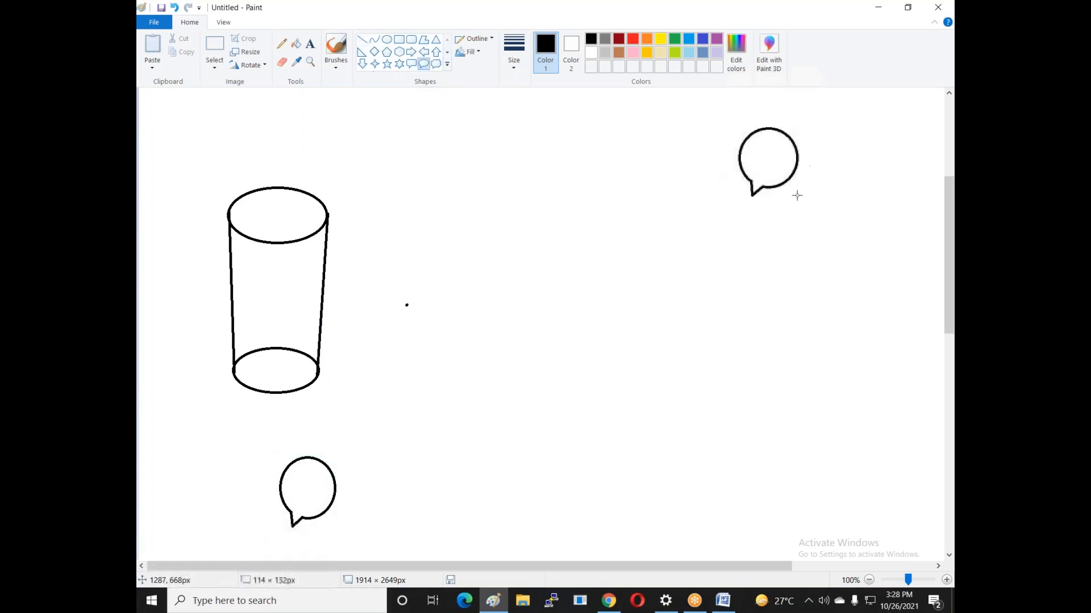
{"action": "left_click_drag", "start_coordinate": [752, 454], "coordinate": [813, 536]}
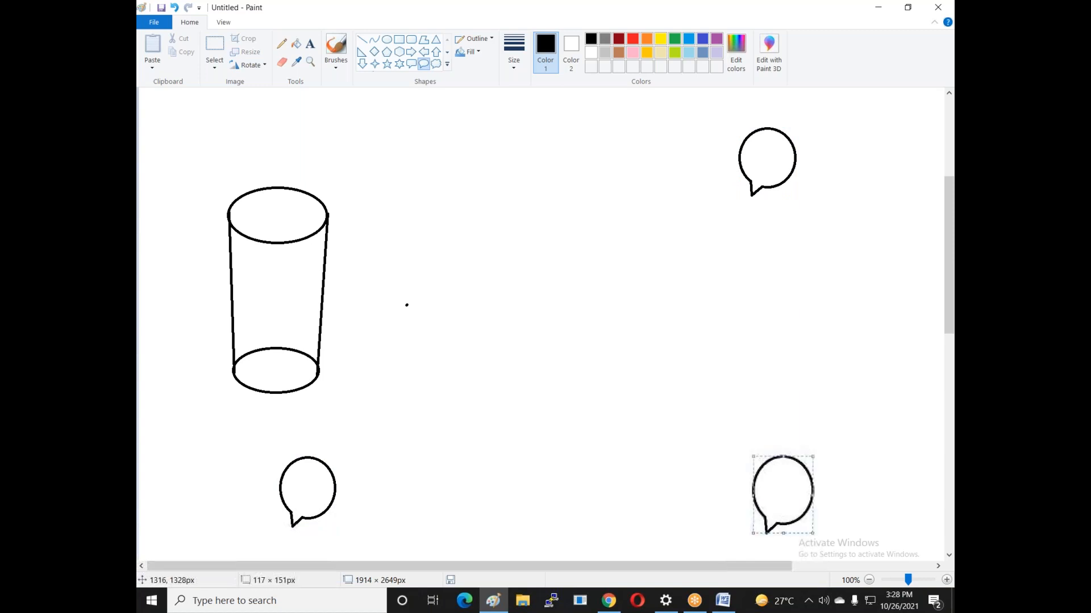
Step: Label the top of the cylinder "Gmail --- US"
{"action": "left_click", "coordinate": [311, 44]}
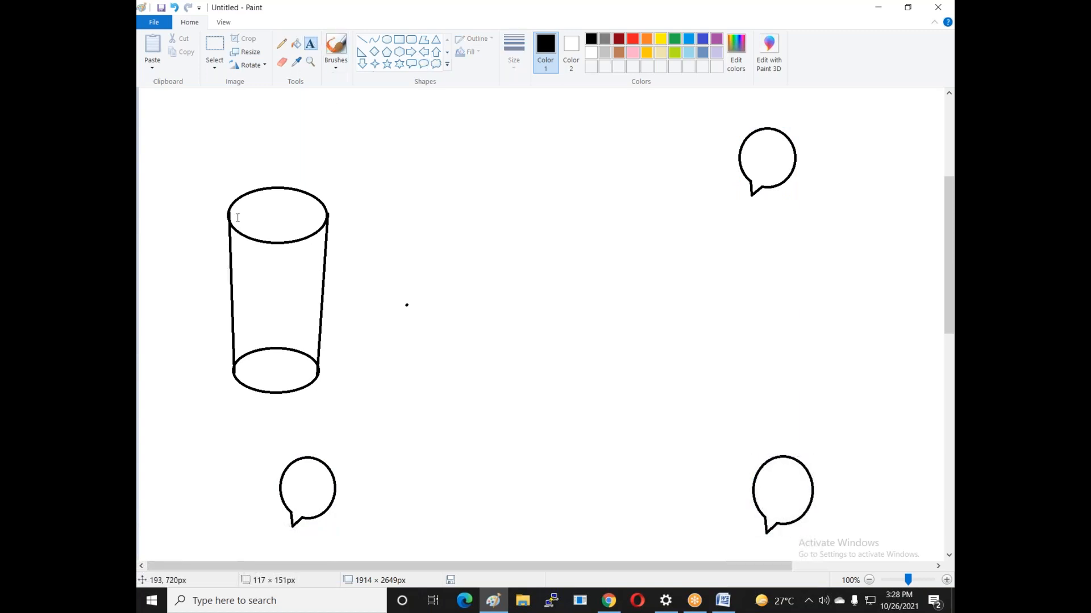
{"action": "left_click_drag", "start_coordinate": [237, 202], "coordinate": [342, 217]}
{"action": "type", "text": "Gmail"}
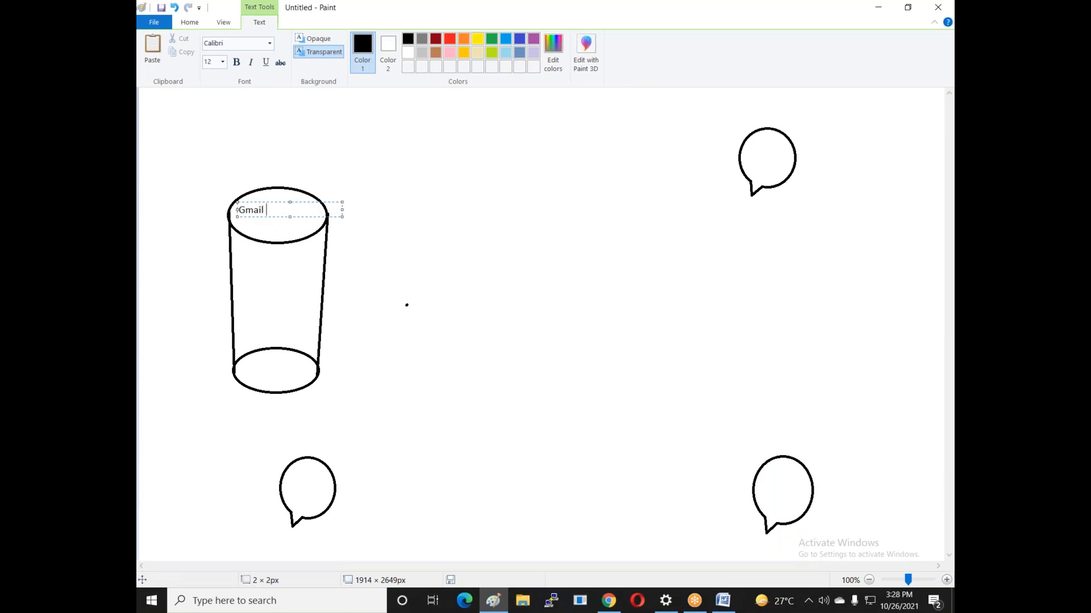
{"action": "type", "text": " --- US"}
Step: Label the callout below the cylinder "user 1" with "us" on a second line
{"action": "left_click", "coordinate": [285, 471]}
{"action": "type", "text": "user 1"}
{"action": "key", "text": "Return"}
{"action": "type", "text": "us"}
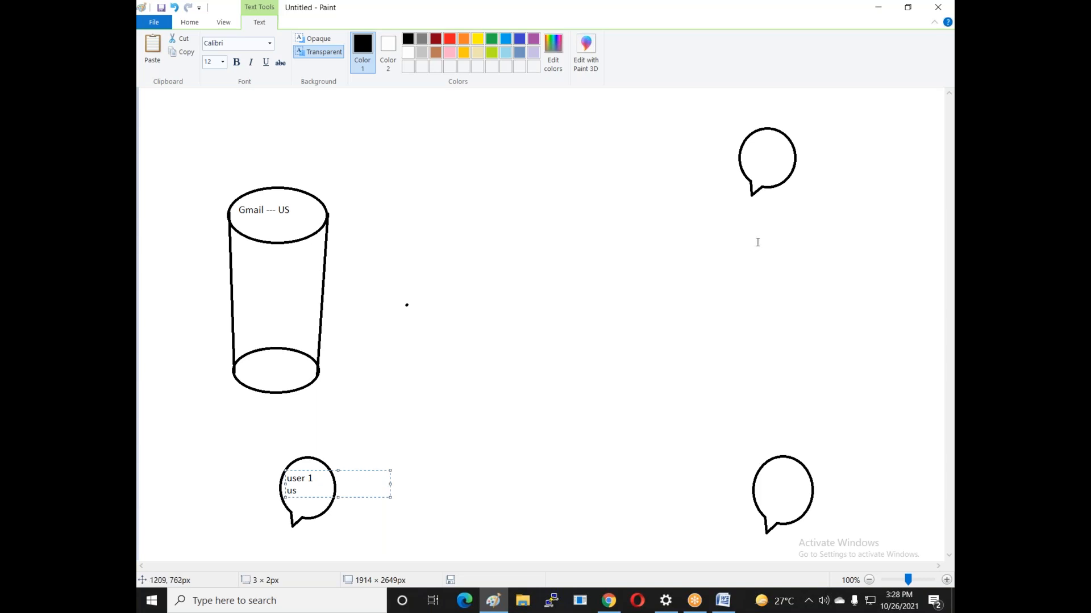
Step: Label the upper far callout "user 2" with "india" on a second line
{"action": "left_click", "coordinate": [732, 143]}
{"action": "left_click", "coordinate": [748, 138]}
{"action": "type", "text": "user 2"}
{"action": "key", "text": "Return"}
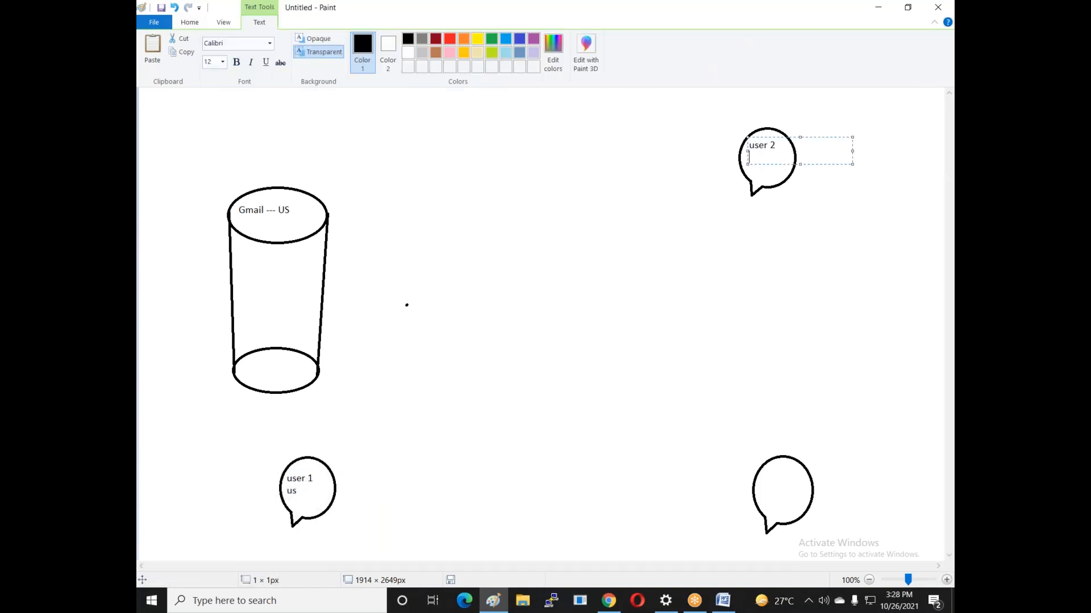
{"action": "type", "text": "india"}
Step: Label the lower far callout "user 3" with "Aus" below it, separated by a blank line
{"action": "left_click", "coordinate": [764, 470]}
{"action": "left_click", "coordinate": [764, 469]}
{"action": "type", "text": "user 3"}
{"action": "key", "text": "Return"}
{"action": "key", "text": "Return"}
{"action": "type", "text": "A"}
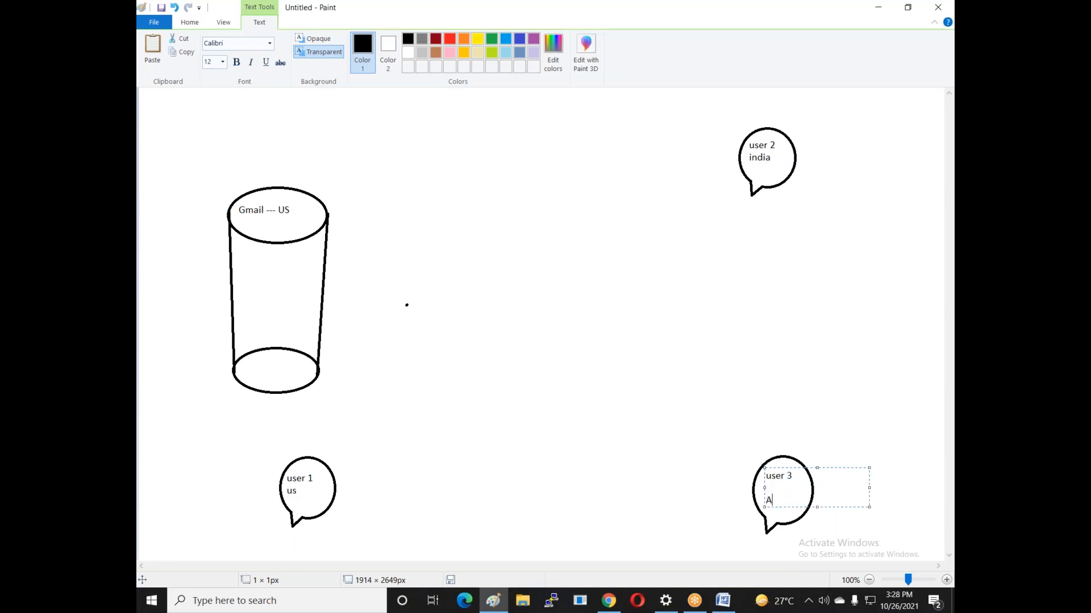
{"action": "type", "text": "us"}
{"action": "left_click", "coordinate": [444, 281]}
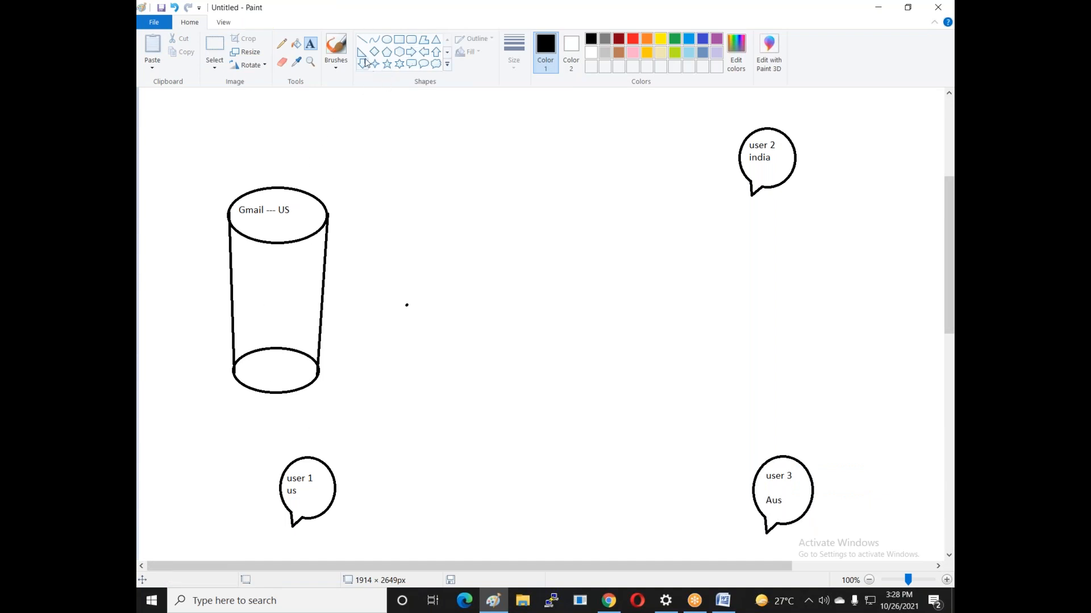
Step: Connect the cylinder's base to the user 1 callout with a line spanning about 59 × 140 px, and label it "5 sec"
{"action": "left_click", "coordinate": [363, 40]}
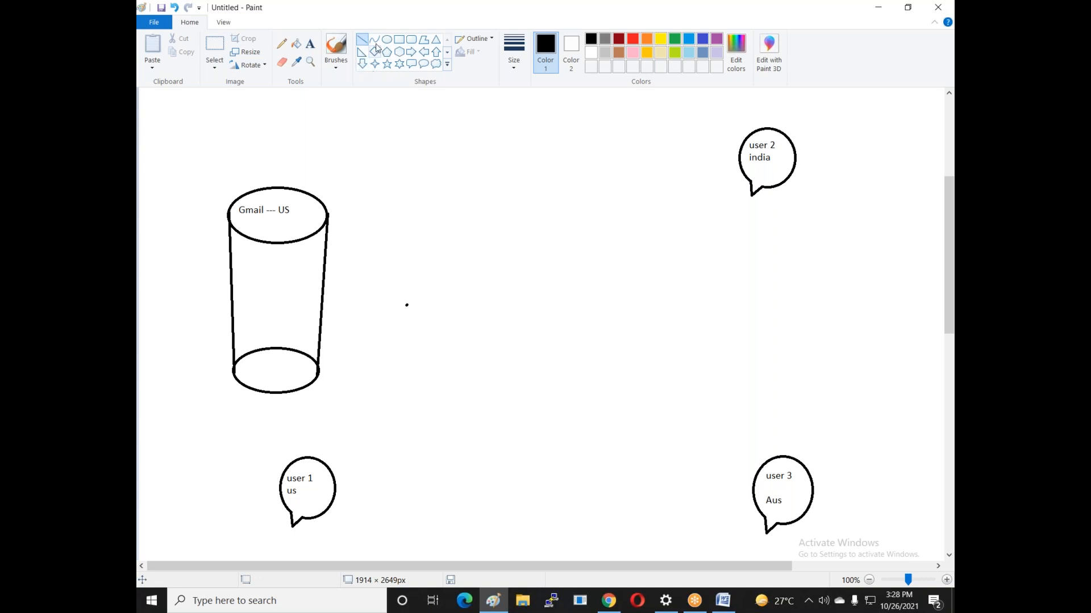
{"action": "left_click_drag", "start_coordinate": [289, 392], "coordinate": [320, 464]}
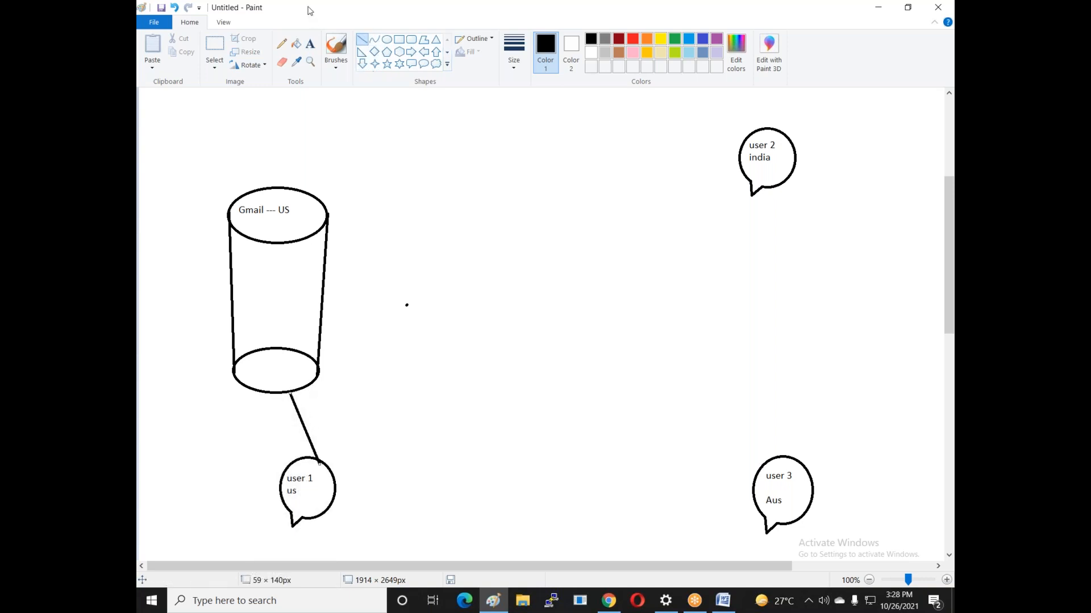
{"action": "left_click", "coordinate": [310, 44]}
{"action": "left_click", "coordinate": [313, 409]}
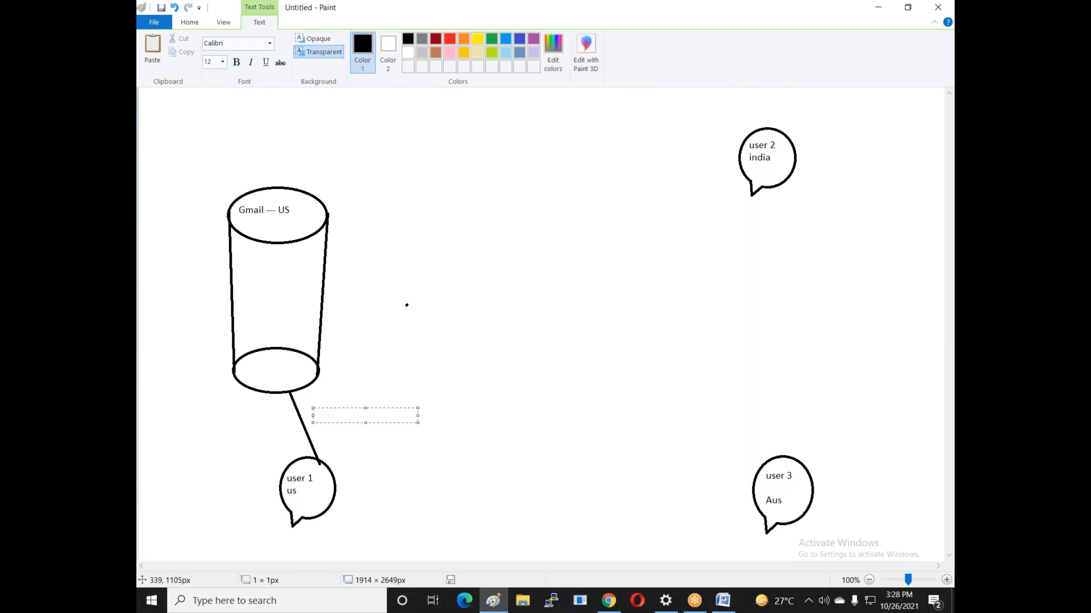
{"action": "type", "text": "%"}
{"action": "type", "text": " sec"}
{"action": "key", "text": "Left"}
{"action": "key", "text": "Left"}
{"action": "key", "text": "BackSpace"}
{"action": "key", "text": "BackSpace"}
{"action": "type", "text": "5"}
{"action": "left_click", "coordinate": [641, 161]}
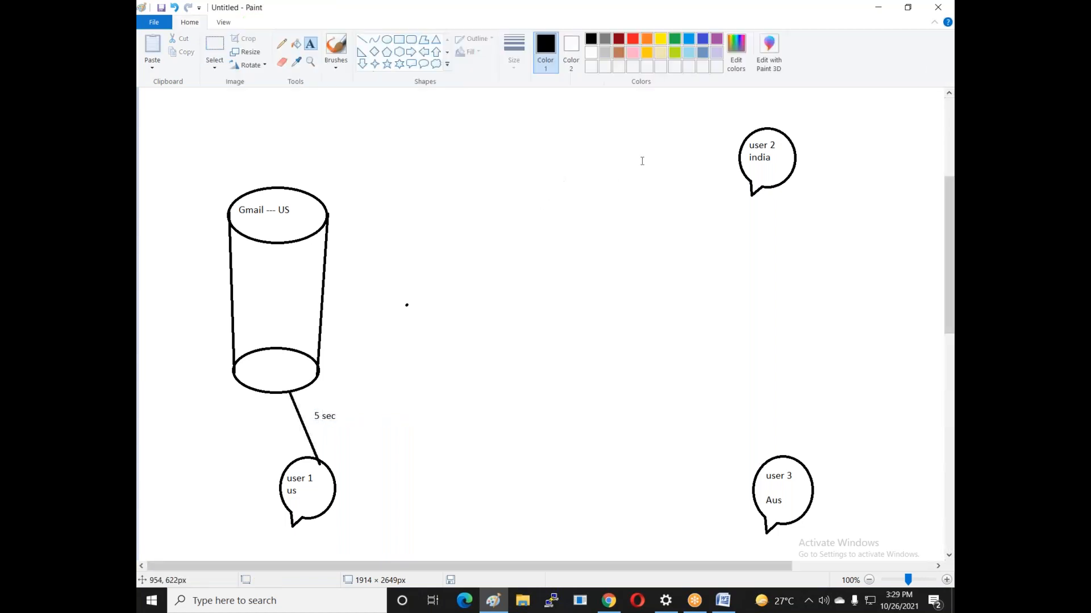
Step: Add the label "20 sec" beside the user 2 callout
{"action": "left_click", "coordinate": [811, 139]}
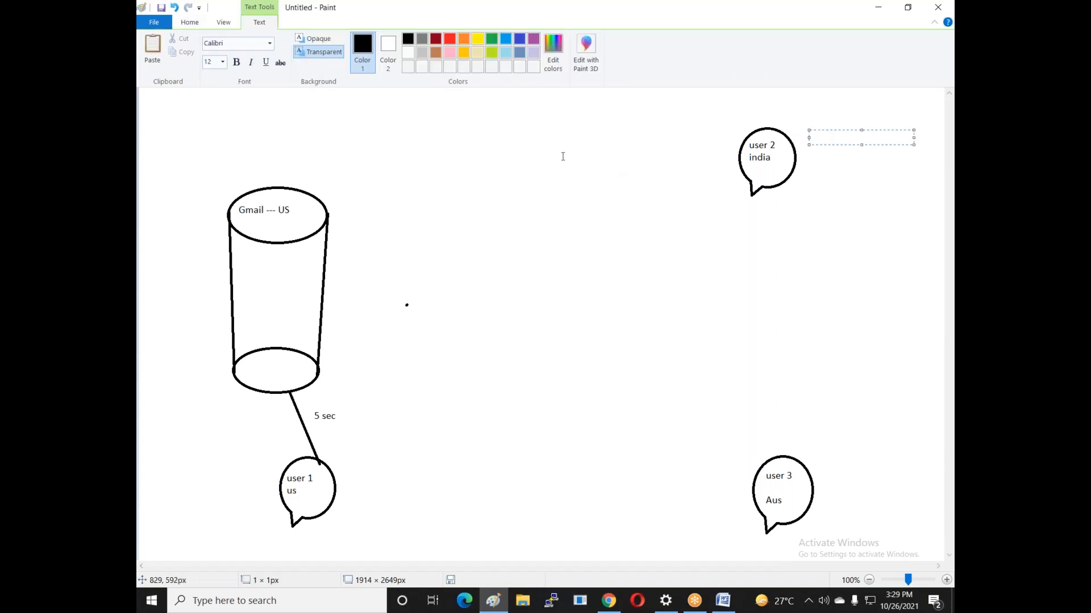
{"action": "type", "text": "20 sec"}
{"action": "left_click", "coordinate": [370, 223]}
Step: Try to connect the upper edge of the cylinder to the user 2 callout with a straight line
{"action": "left_click", "coordinate": [367, 42]}
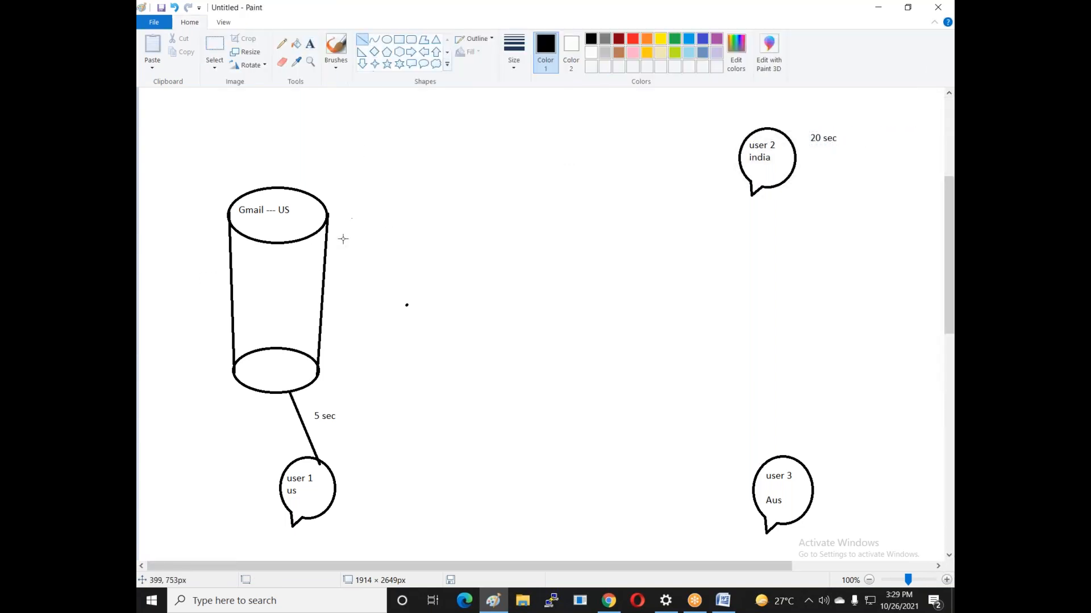
{"action": "left_click_drag", "start_coordinate": [329, 221], "coordinate": [739, 157]}
{"action": "left_click", "coordinate": [685, 233]}
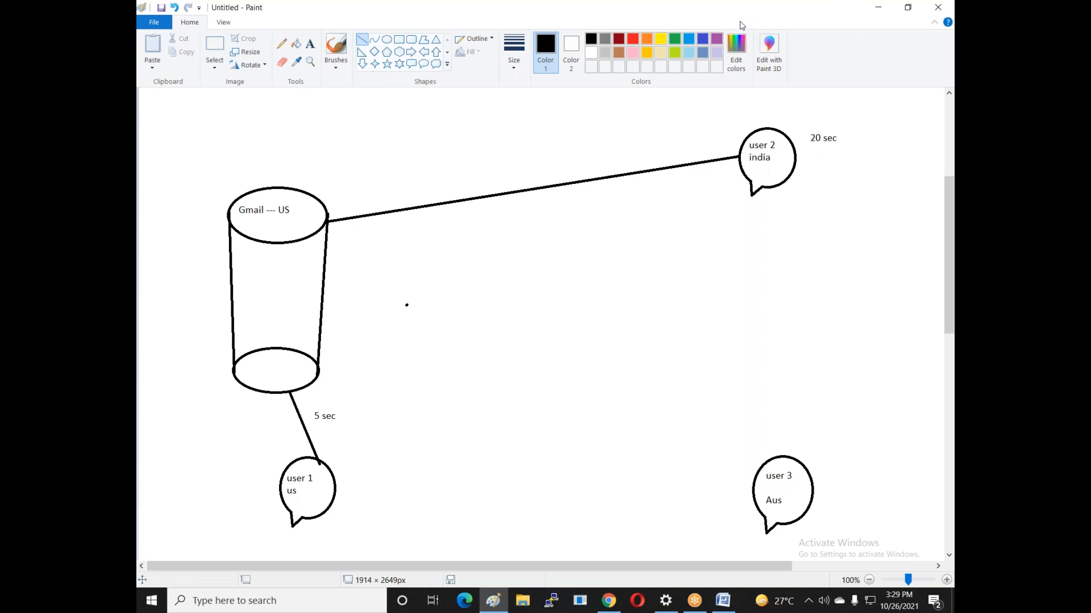
{"action": "left_click", "coordinate": [695, 19]}
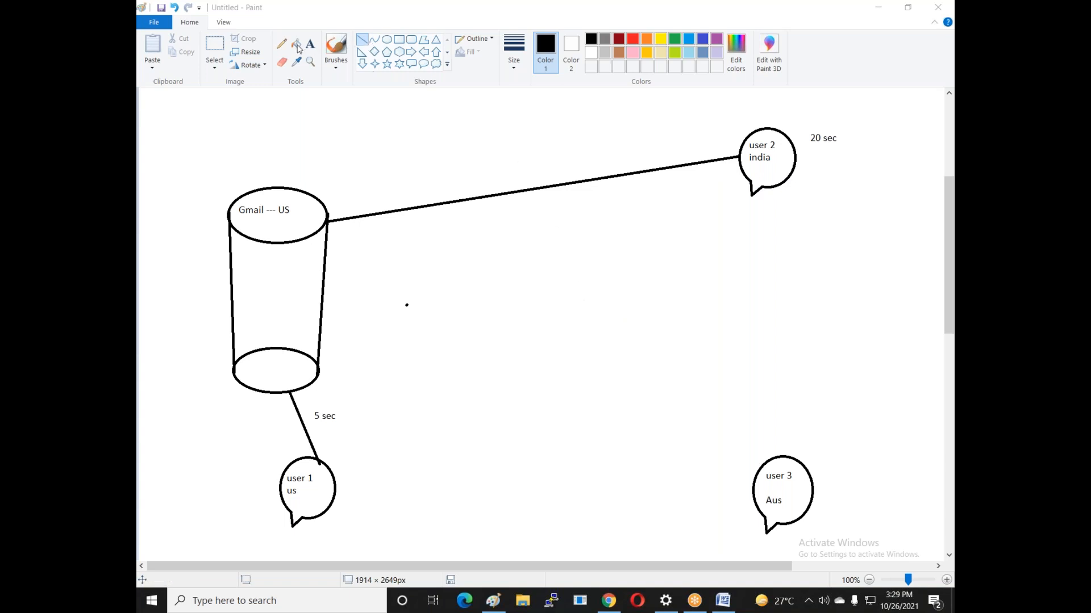
{"action": "left_click", "coordinate": [470, 282]}
{"action": "key", "text": "ctrl+z"}
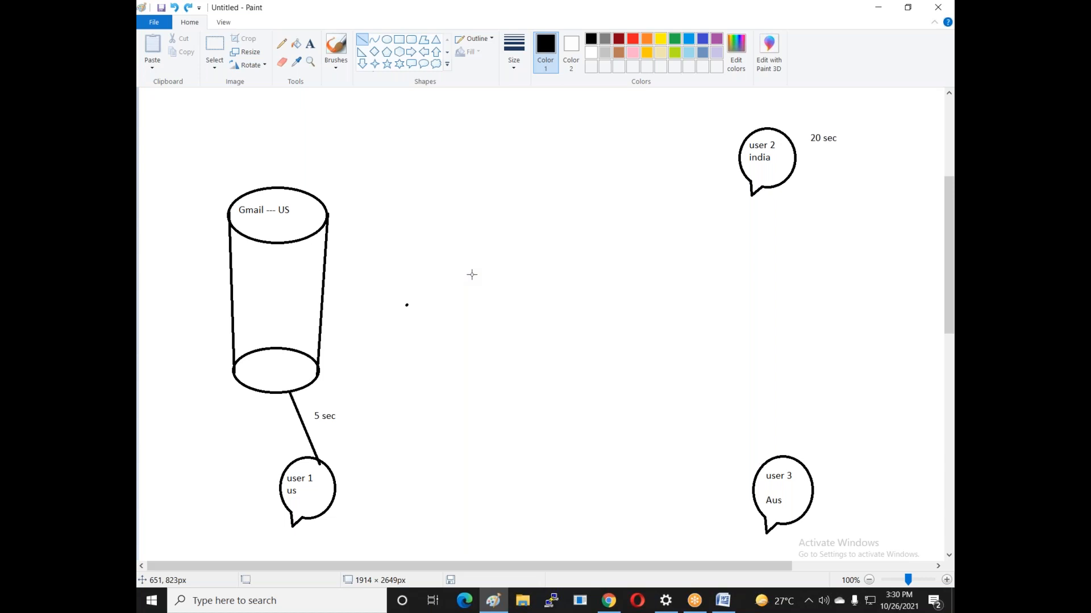
Step: Branch two diverging lines off the "CDN (Cloud Front )" note and label the upper branch "Edge Region --- 11"
{"action": "scroll", "coordinate": [472, 275], "scroll_direction": "up", "scroll_amount": 5}
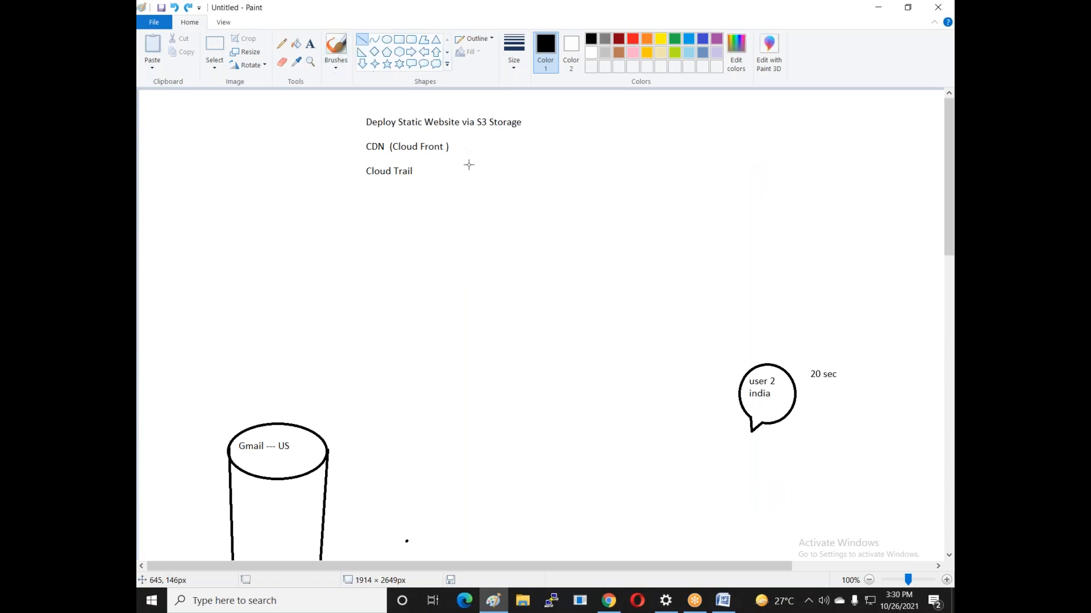
{"action": "mouse_move", "coordinate": [456, 152]}
{"action": "left_mouse_down"}
{"action": "mouse_move", "coordinate": [493, 132]}
{"action": "mouse_move", "coordinate": [487, 193]}
{"action": "left_mouse_up"}
{"action": "left_click", "coordinate": [310, 44]}
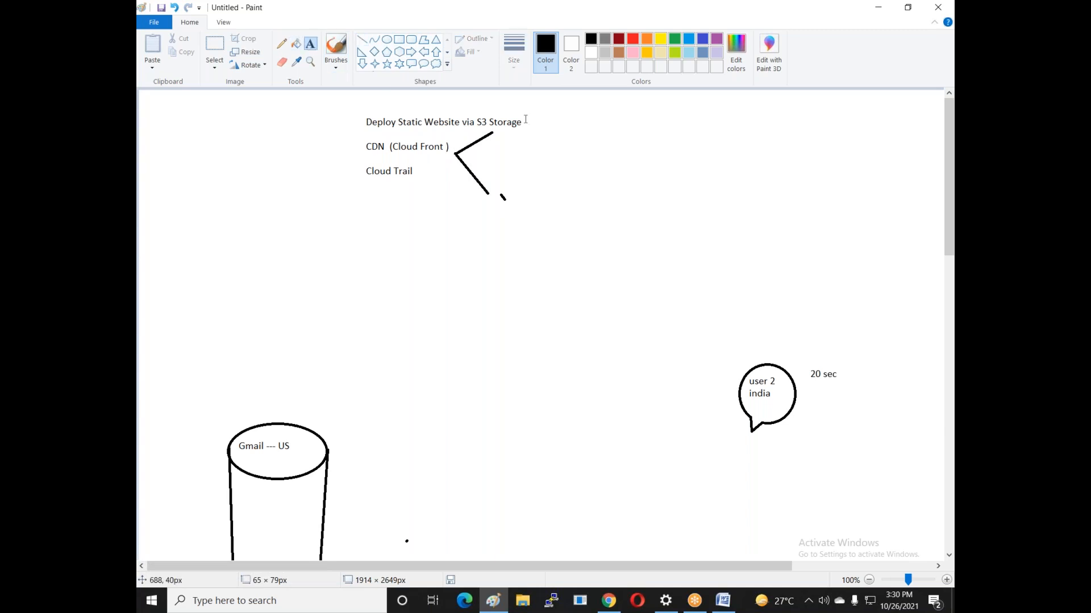
{"action": "left_click", "coordinate": [503, 131]}
{"action": "type", "text": "Edge Region ---"}
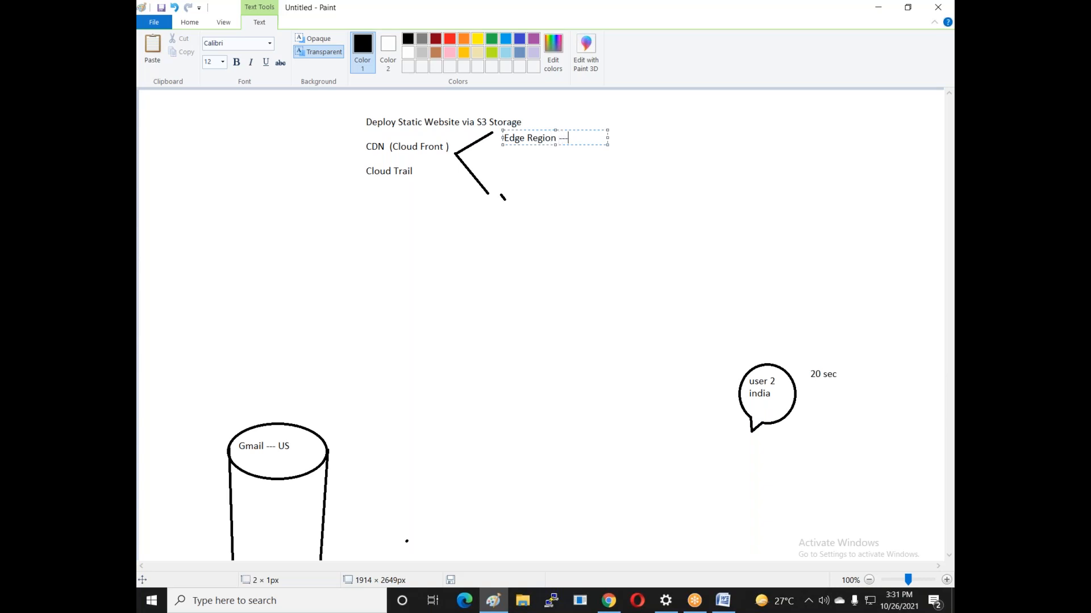
{"action": "type", "text": "11"}
Step: Label the lower branch of the CDN note "205 Edge Location", leaving blank lines below the Edge Region label
{"action": "key", "text": "Return"}
{"action": "key", "text": "Return"}
{"action": "key", "text": "Return"}
{"action": "key", "text": "Return"}
{"action": "key", "text": "Return"}
{"action": "type", "text": "205 Edge Locatio"}
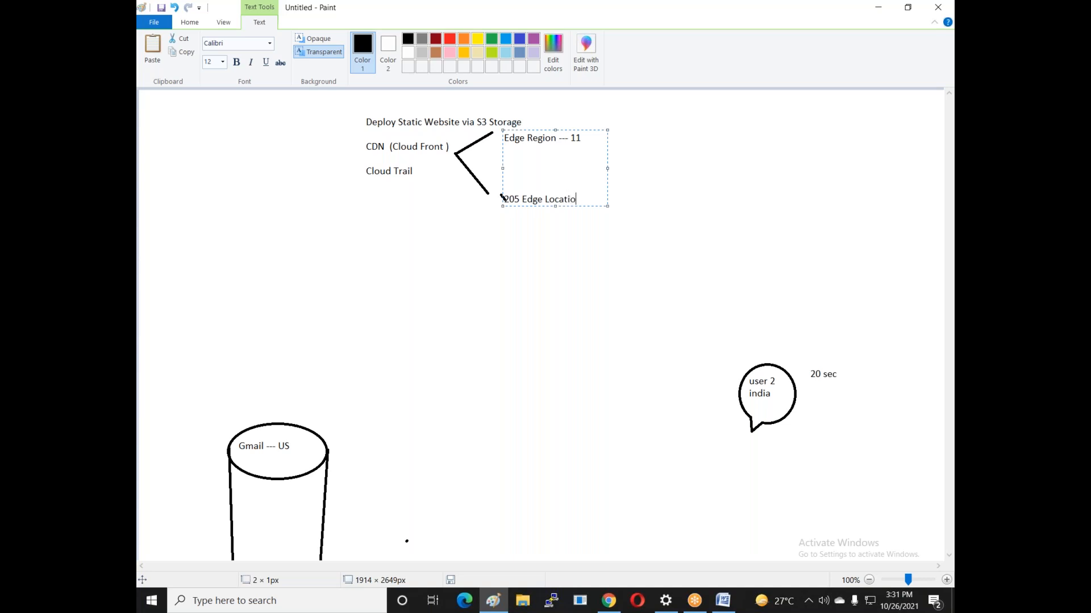
{"action": "type", "text": "n"}
{"action": "left_click", "coordinate": [489, 251]}
Step: Frame the Edge Region and Edge Location labels with rounded rectangles, the lower one about 198 × 60 px
{"action": "left_click", "coordinate": [411, 40]}
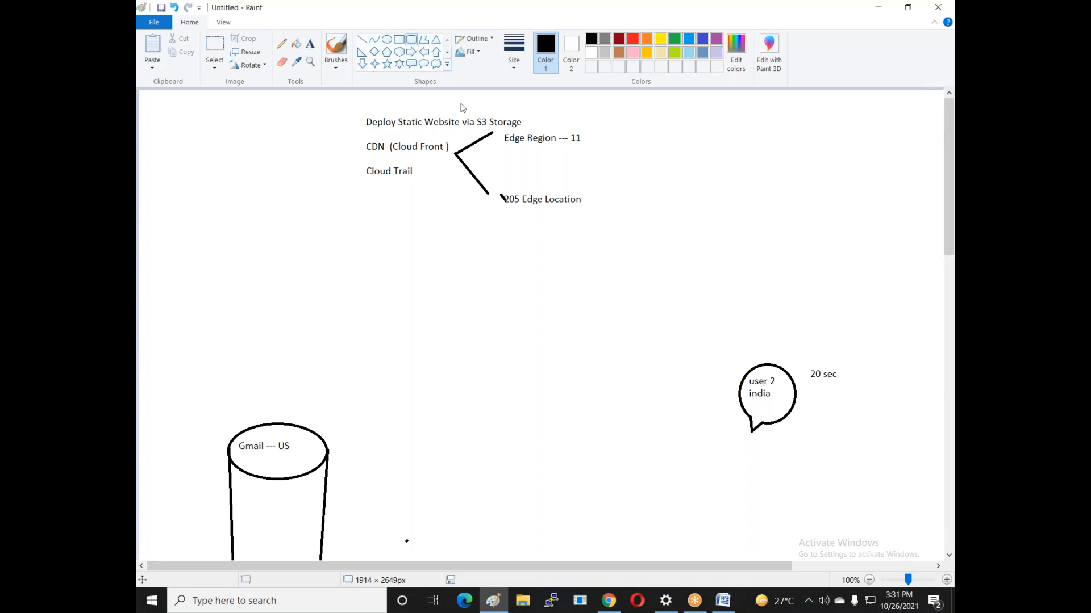
{"action": "left_click_drag", "start_coordinate": [501, 132], "coordinate": [591, 150]}
{"action": "left_click", "coordinate": [577, 229]}
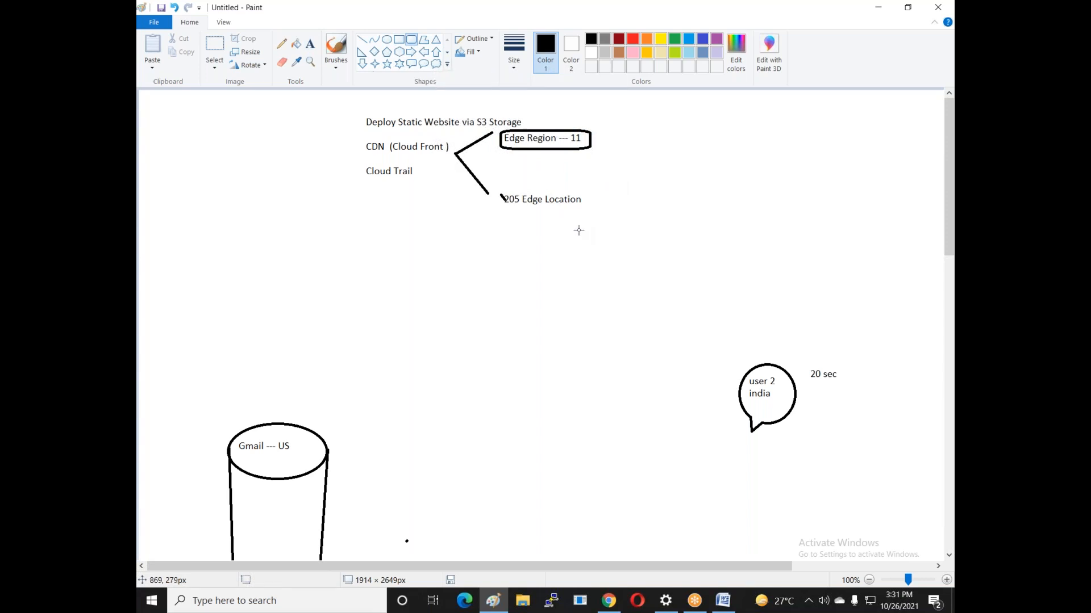
{"action": "left_click_drag", "start_coordinate": [492, 181], "coordinate": [593, 211]}
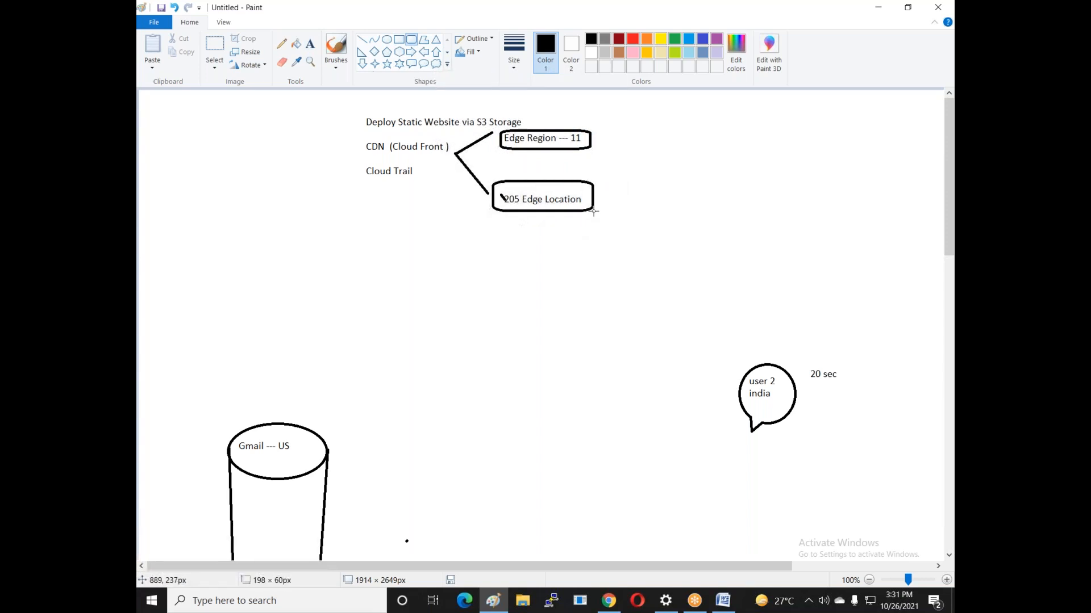
Step: Draw two straight lines from the Edge Region and Edge Location boxes converging at one point beyond them
{"action": "left_click", "coordinate": [361, 39]}
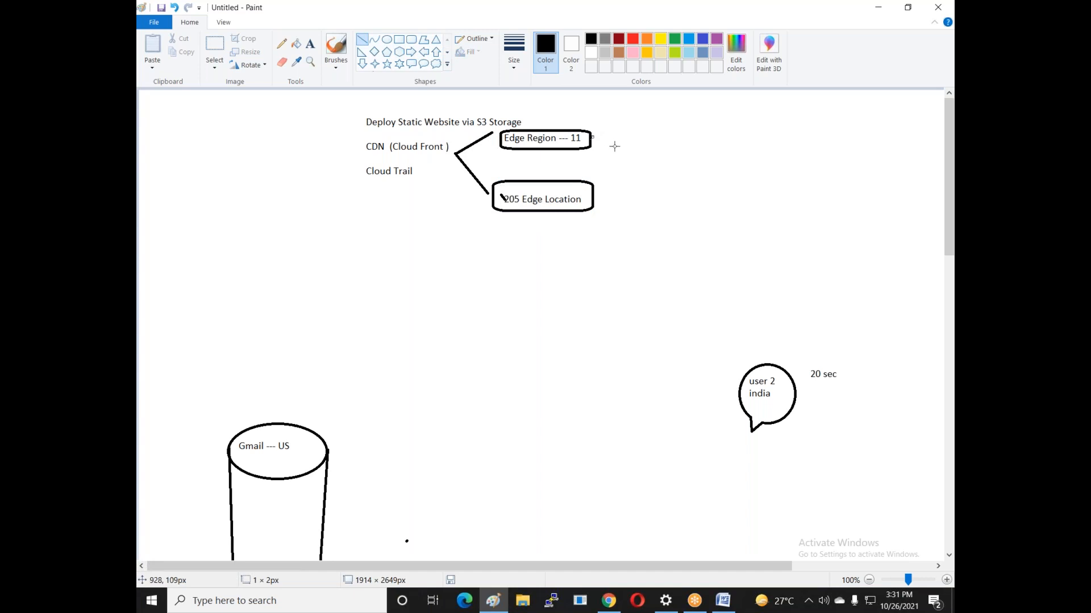
{"action": "left_click_drag", "start_coordinate": [592, 136], "coordinate": [652, 175]}
{"action": "left_click_drag", "start_coordinate": [593, 210], "coordinate": [652, 175]}
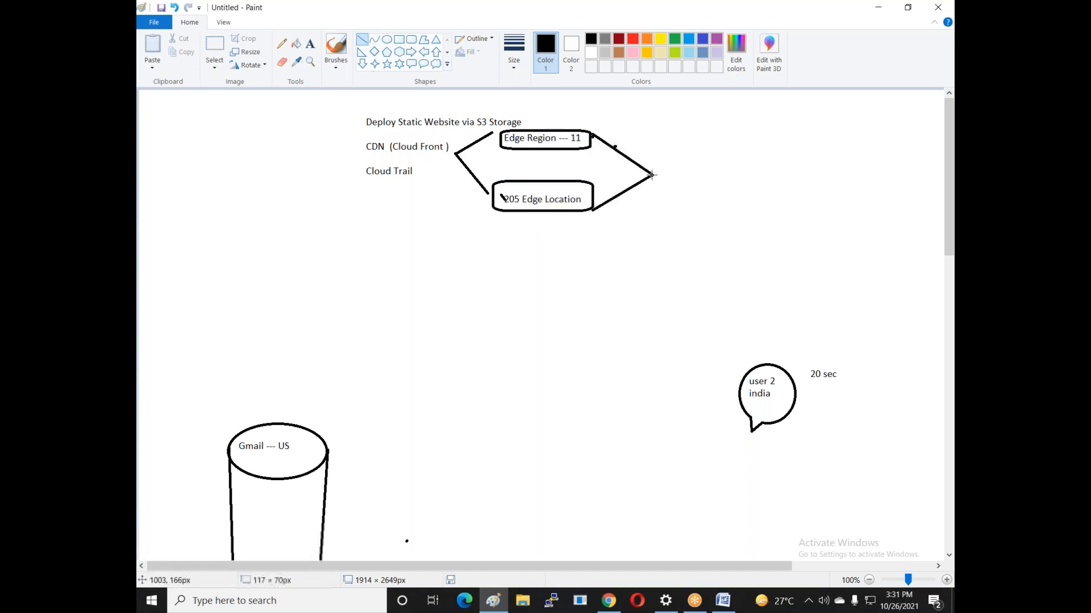
Step: Add a note beyond the converging lines reading "temp storage", a blank line, "virtual memory", "virtual server" and "virtual edge location"
{"action": "left_click", "coordinate": [310, 43]}
{"action": "left_click", "coordinate": [669, 128]}
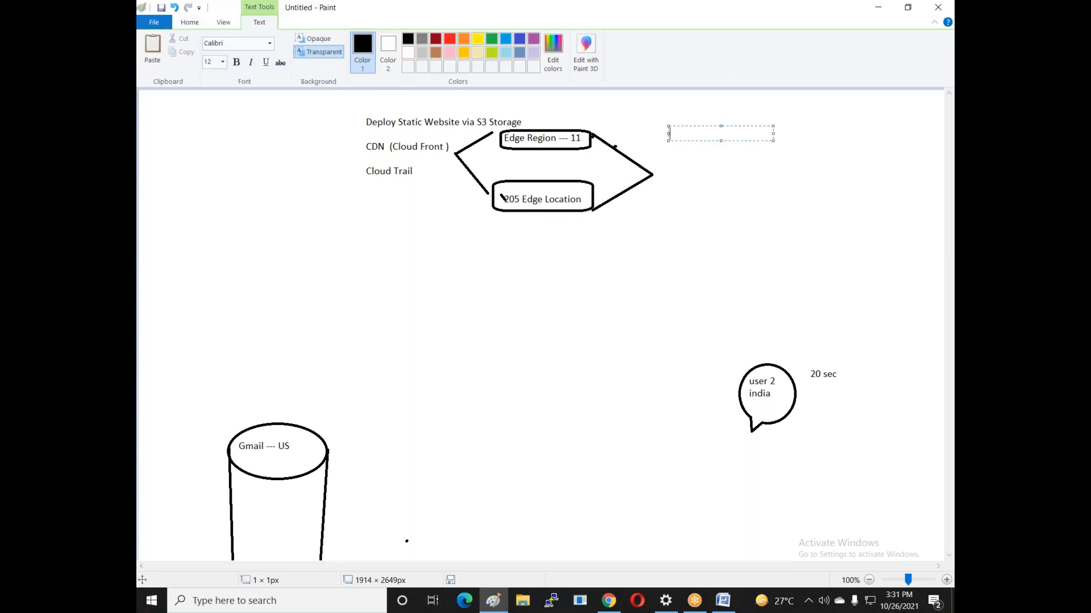
{"action": "type", "text": "temp storage"}
{"action": "key", "text": "Return"}
{"action": "key", "text": "Return"}
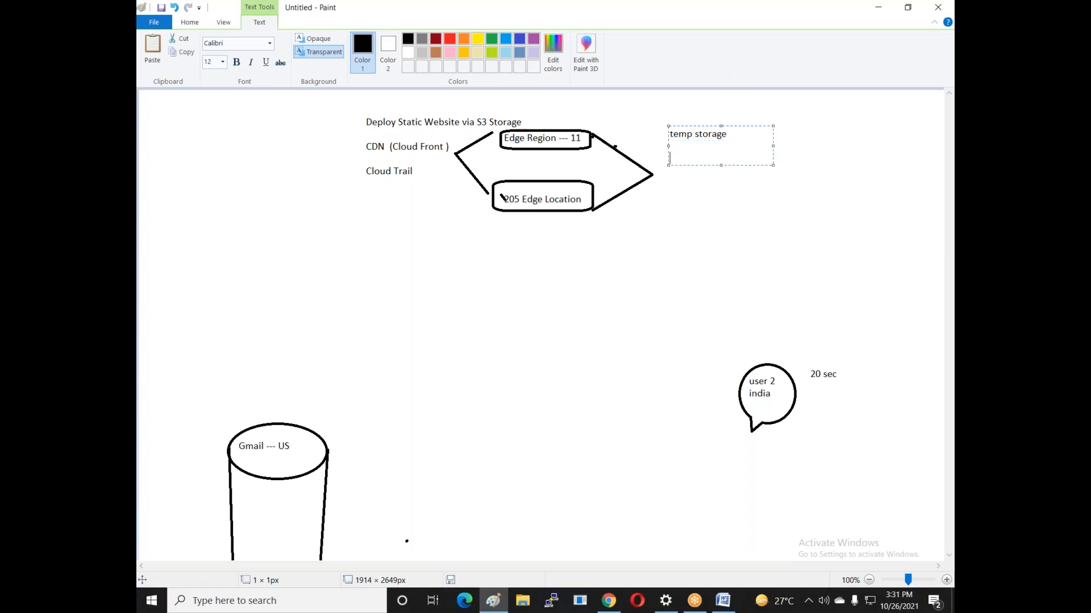
{"action": "type", "text": "virtual memory"}
{"action": "key", "text": "Return"}
{"action": "type", "text": "virtual server"}
{"action": "key", "text": "Return"}
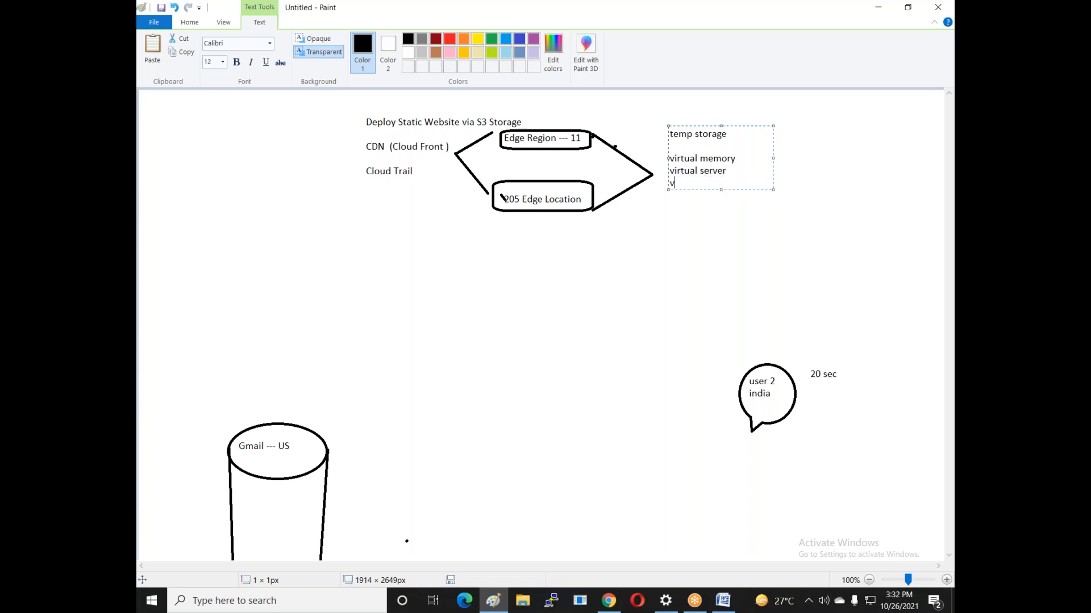
{"action": "type", "text": "virtual edge location"}
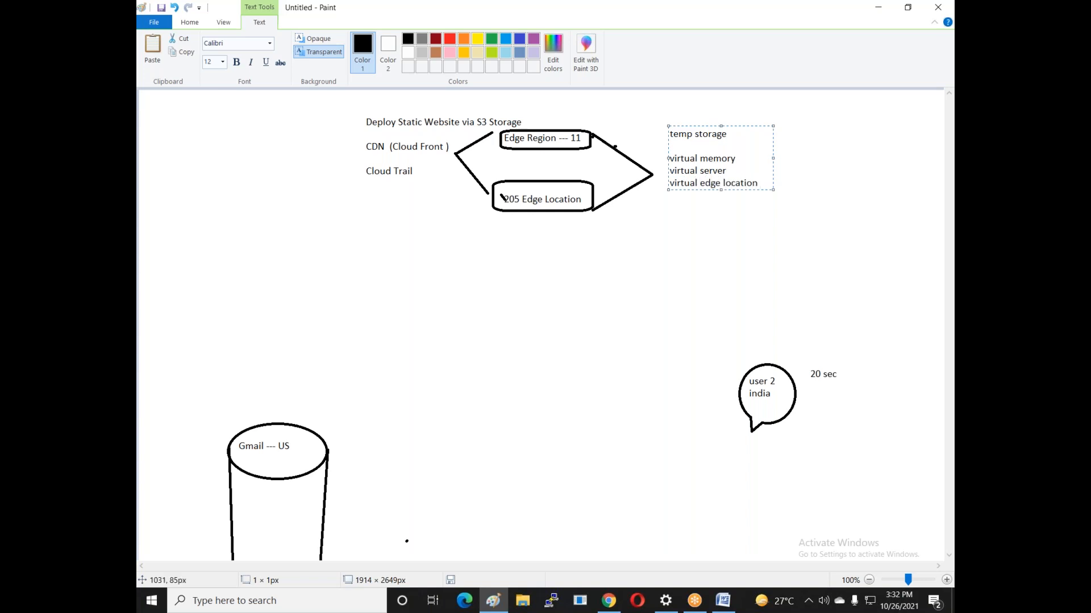
{"action": "left_click", "coordinate": [752, 189]}
Step: Add the text "store sate for limited prio" beside the temp storage note
{"action": "left_click", "coordinate": [771, 138]}
{"action": "type", "text": "store sat"}
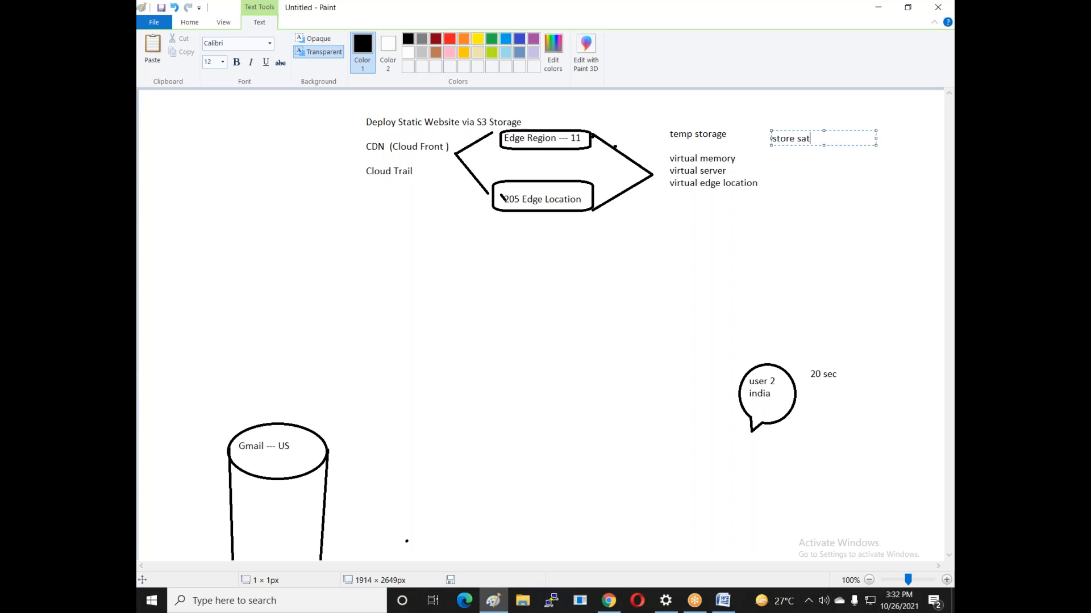
{"action": "type", "text": "e for limited prio"}
{"action": "left_click", "coordinate": [823, 170]}
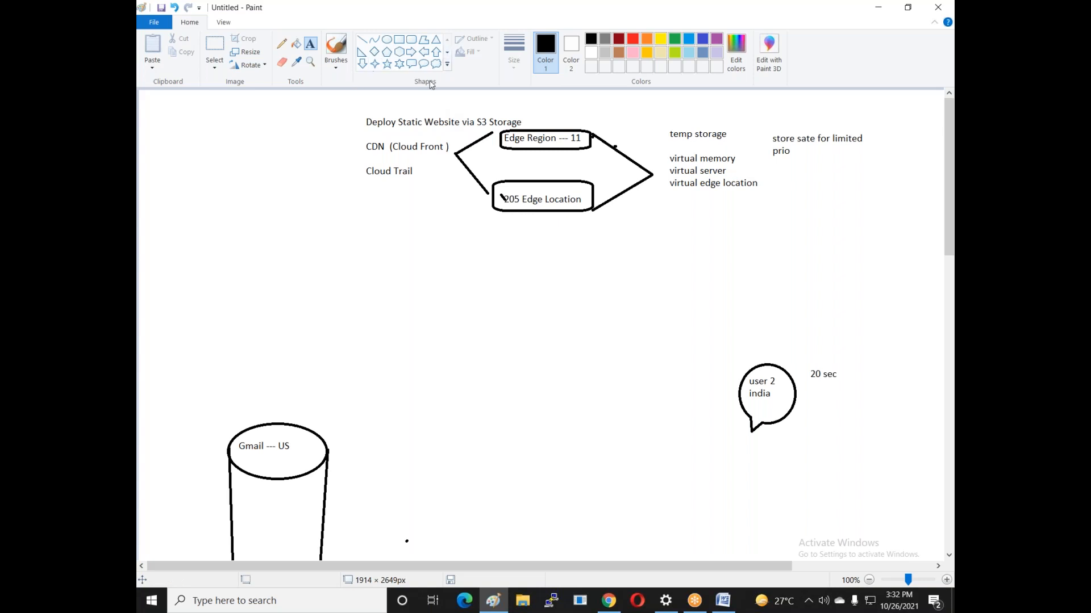
Step: Draw a small down arrow under the 205 Edge Location box and caption it "24 hr 1 yr"
{"action": "left_click", "coordinate": [362, 63]}
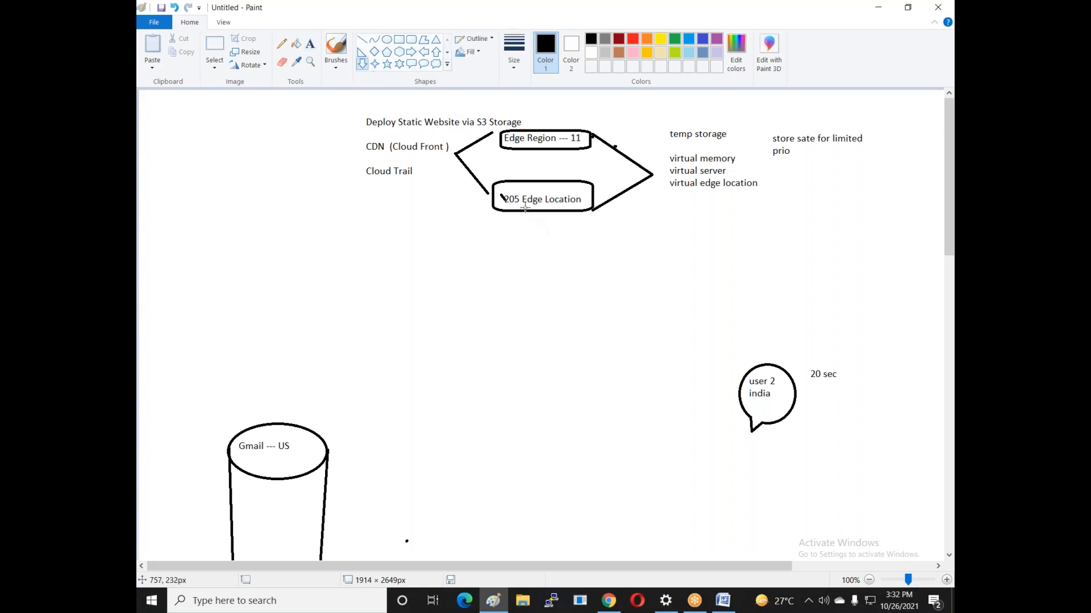
{"action": "left_click_drag", "start_coordinate": [524, 212], "coordinate": [534, 239]}
{"action": "left_click", "coordinate": [310, 44]}
{"action": "left_click", "coordinate": [520, 239]}
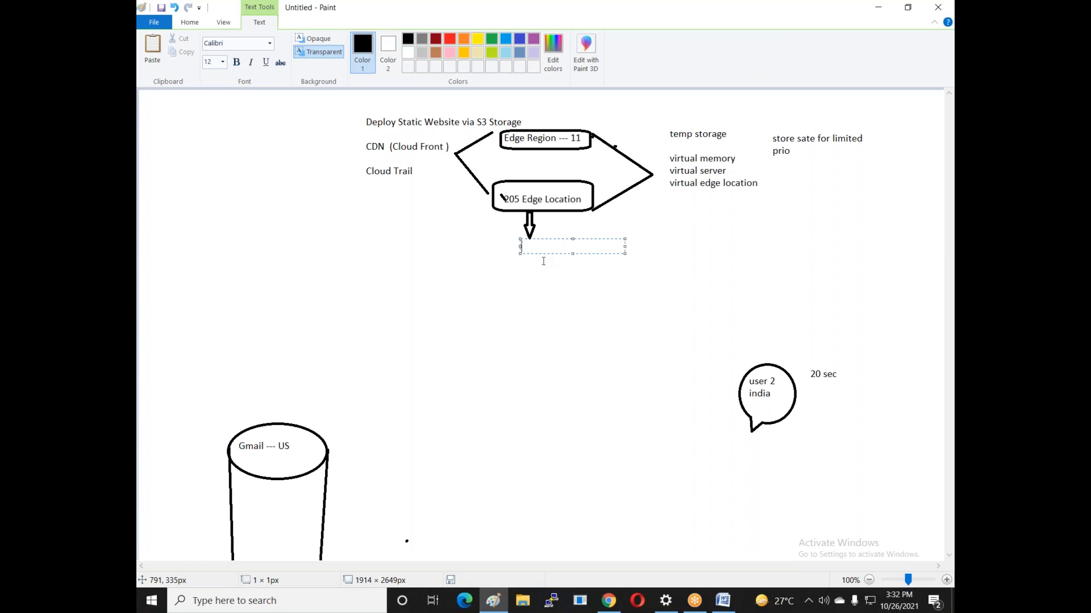
{"action": "type", "text": "24 hr 1 y"}
{"action": "scroll", "coordinate": [472, 397], "scroll_direction": "down", "scroll_amount": 5}
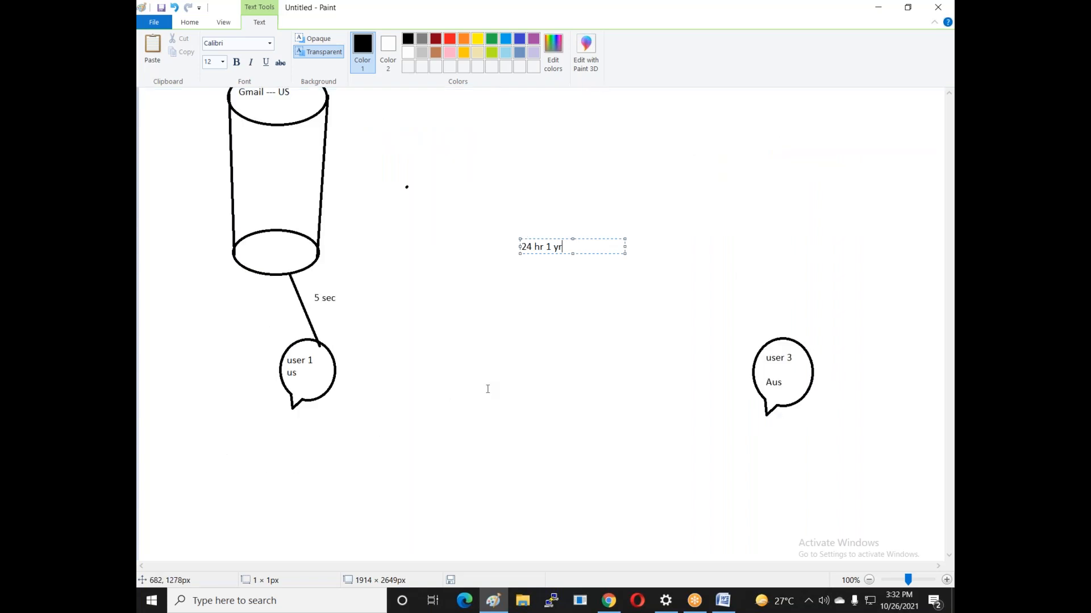
{"action": "scroll", "coordinate": [487, 389], "scroll_direction": "up", "scroll_amount": 5}
{"action": "left_click", "coordinate": [450, 365]}
Step: Draw a tall pentagon in the space between the Gmail cylinder and the user 2 and user 3 callouts
{"action": "scroll", "coordinate": [451, 361], "scroll_direction": "down", "scroll_amount": 5}
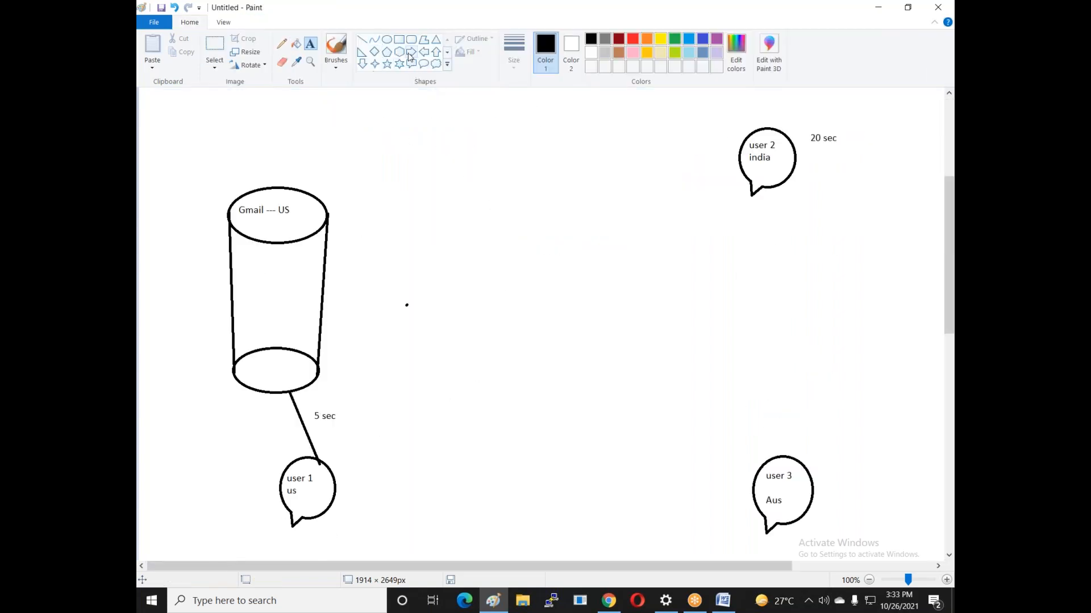
{"action": "left_click", "coordinate": [386, 52]}
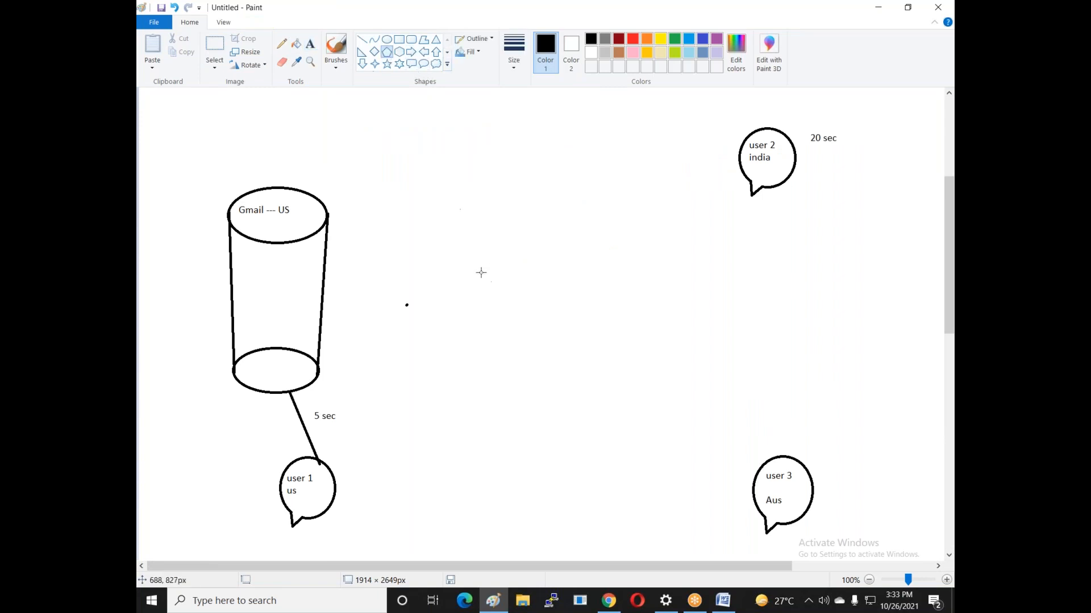
{"action": "left_click_drag", "start_coordinate": [462, 232], "coordinate": [538, 382]}
{"action": "left_click_drag", "start_coordinate": [493, 317], "coordinate": [509, 318]}
{"action": "left_click", "coordinate": [420, 214]}
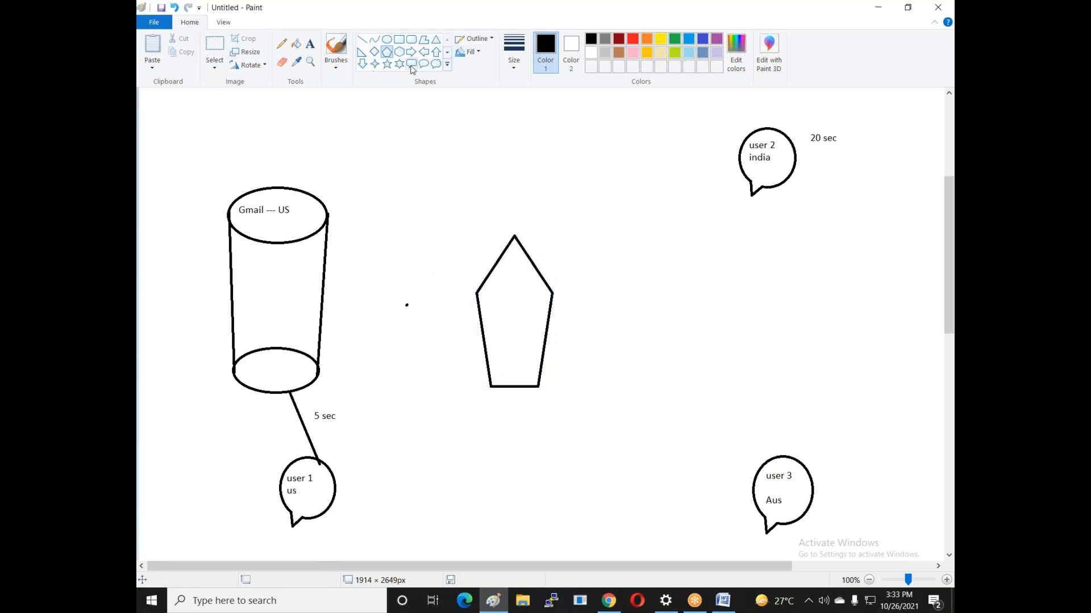
Step: Draw a diamond about 148 × 200 px next to the user 2 callout and shift it slightly away from the callout
{"action": "left_click", "coordinate": [374, 52]}
{"action": "mouse_move", "coordinate": [637, 135]}
{"action": "left_mouse_down"}
{"action": "mouse_move", "coordinate": [674, 160]}
{"action": "mouse_move", "coordinate": [713, 235]}
{"action": "left_mouse_up"}
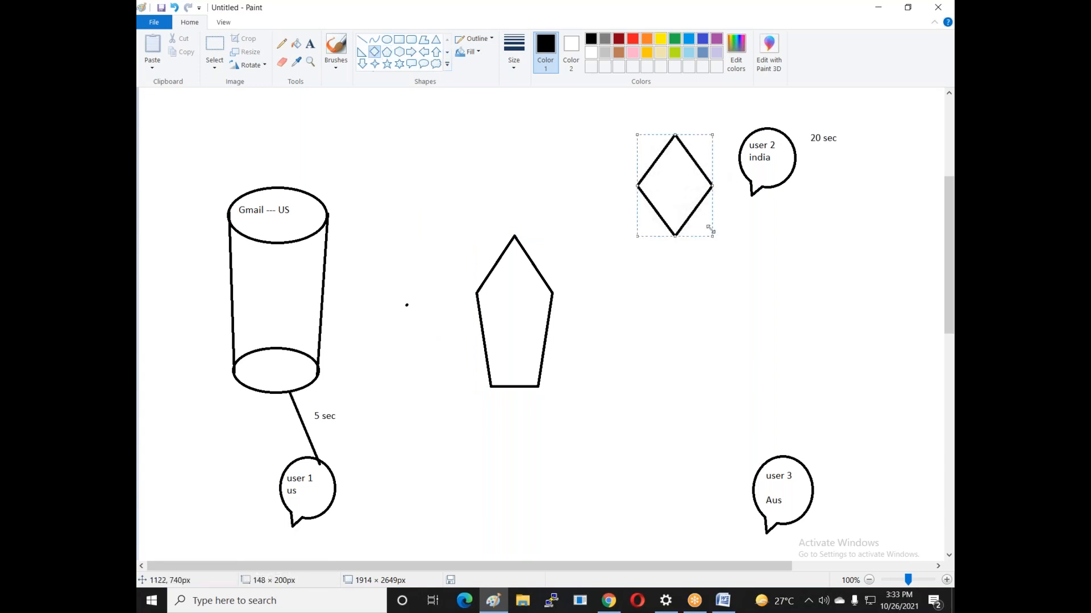
{"action": "left_click_drag", "start_coordinate": [672, 183], "coordinate": [656, 167]}
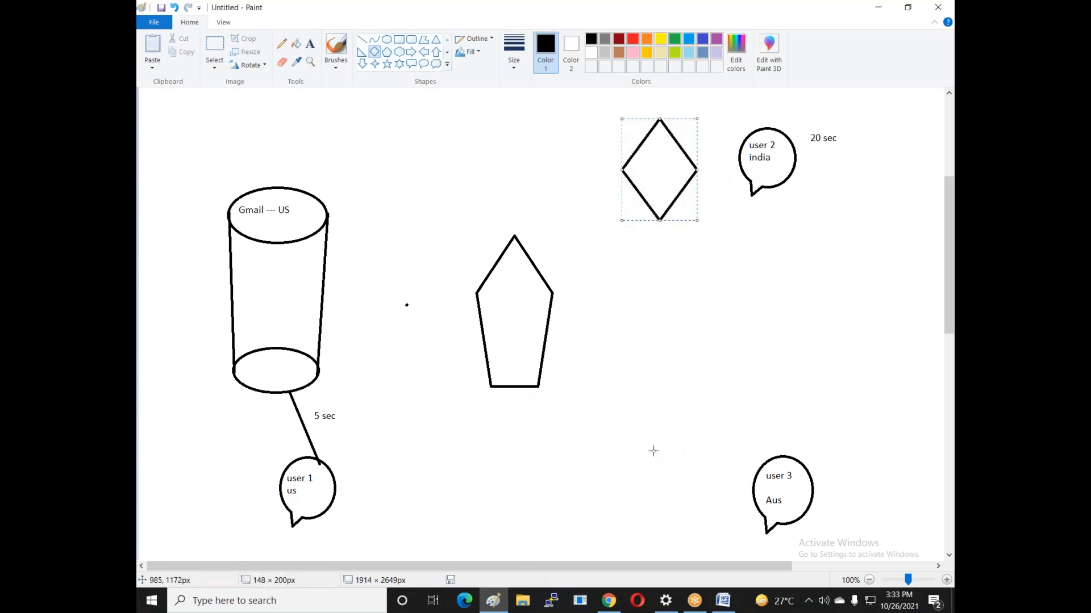
Step: Draw a diamond next to the user 3 callout and shift it slightly away from the callout
{"action": "mouse_move", "coordinate": [648, 440]}
{"action": "left_mouse_down"}
{"action": "mouse_move", "coordinate": [730, 564]}
{"action": "mouse_move", "coordinate": [726, 556]}
{"action": "left_mouse_up"}
{"action": "left_click_drag", "start_coordinate": [672, 499], "coordinate": [664, 486]}
{"action": "left_click", "coordinate": [559, 477]}
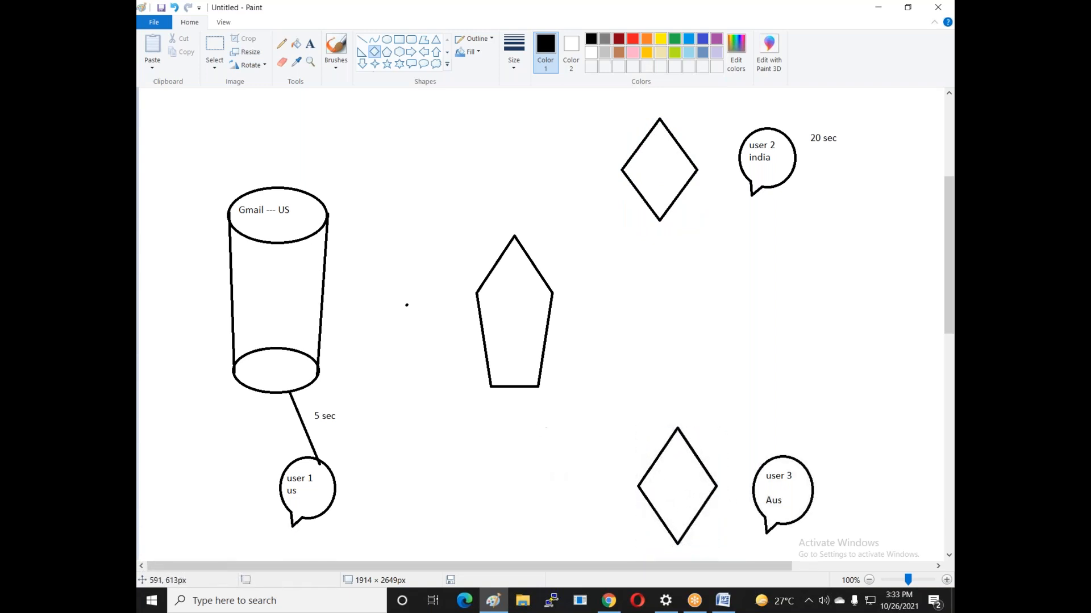
Step: Label the diamond next to user 2 "edge location", split over two lines
{"action": "left_click", "coordinate": [309, 43]}
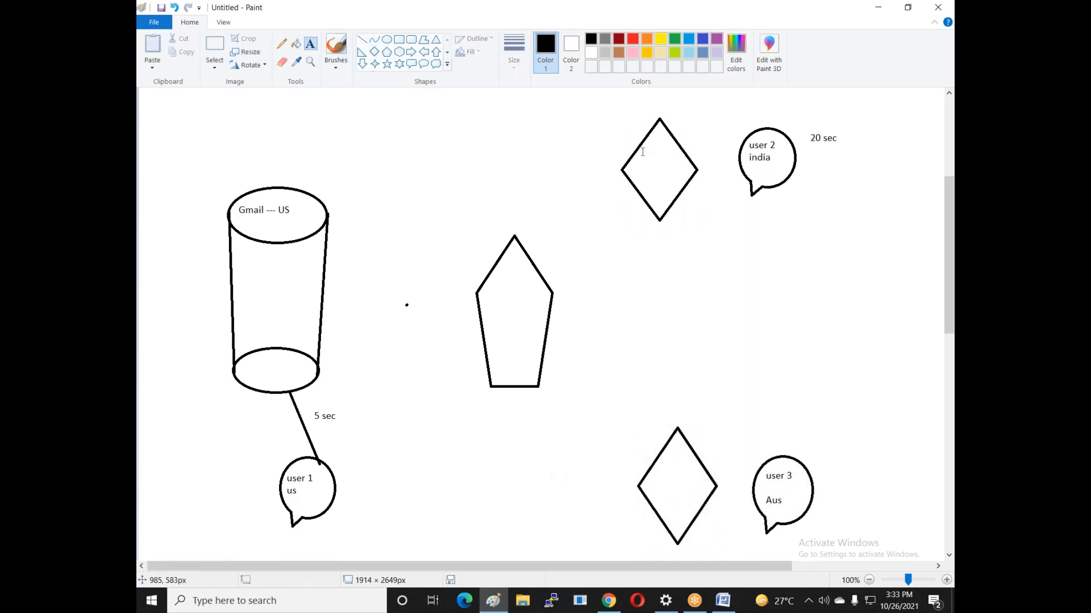
{"action": "left_click", "coordinate": [642, 146]}
{"action": "type", "text": "edge location"}
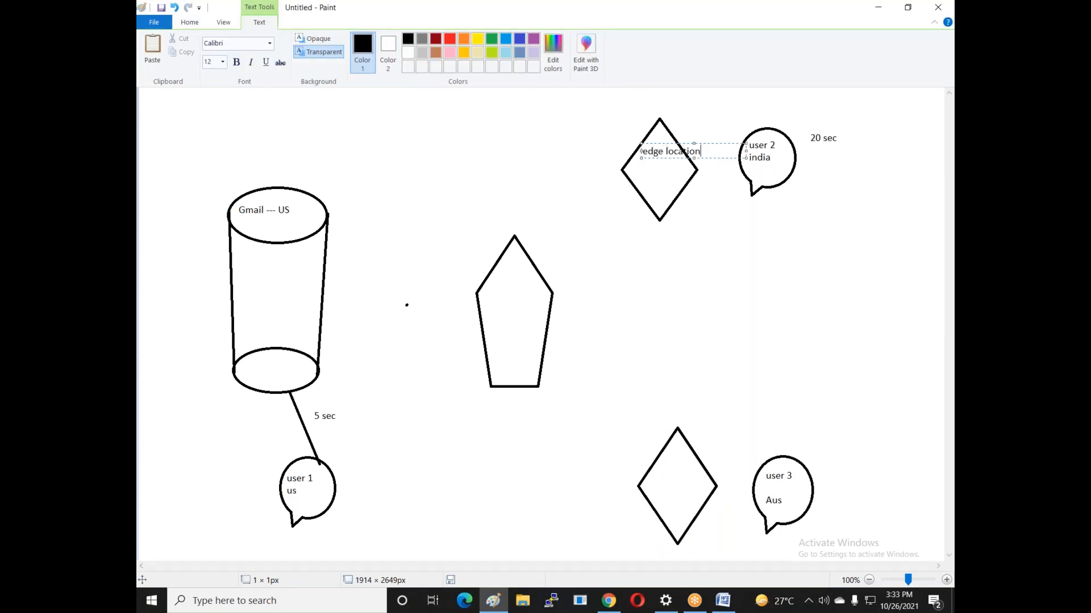
{"action": "left_click", "coordinate": [664, 149]}
{"action": "key", "text": "Return"}
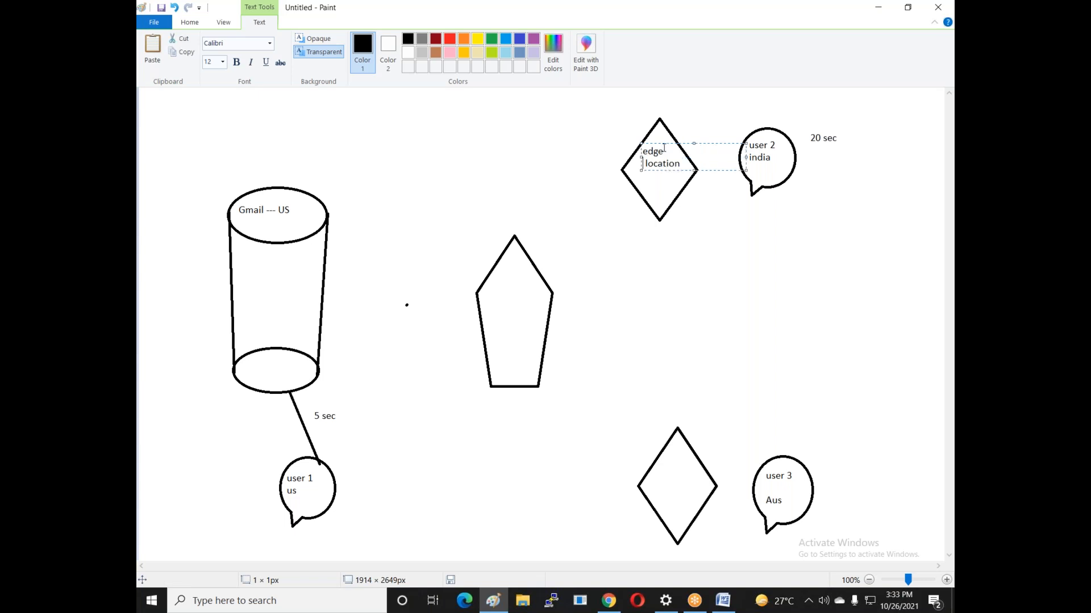
Step: Label the diamond next to user 3 "edge location", split over two lines
{"action": "left_click", "coordinate": [654, 466]}
{"action": "left_click", "coordinate": [652, 465]}
{"action": "type", "text": "edge location"}
{"action": "key", "text": "Left"}
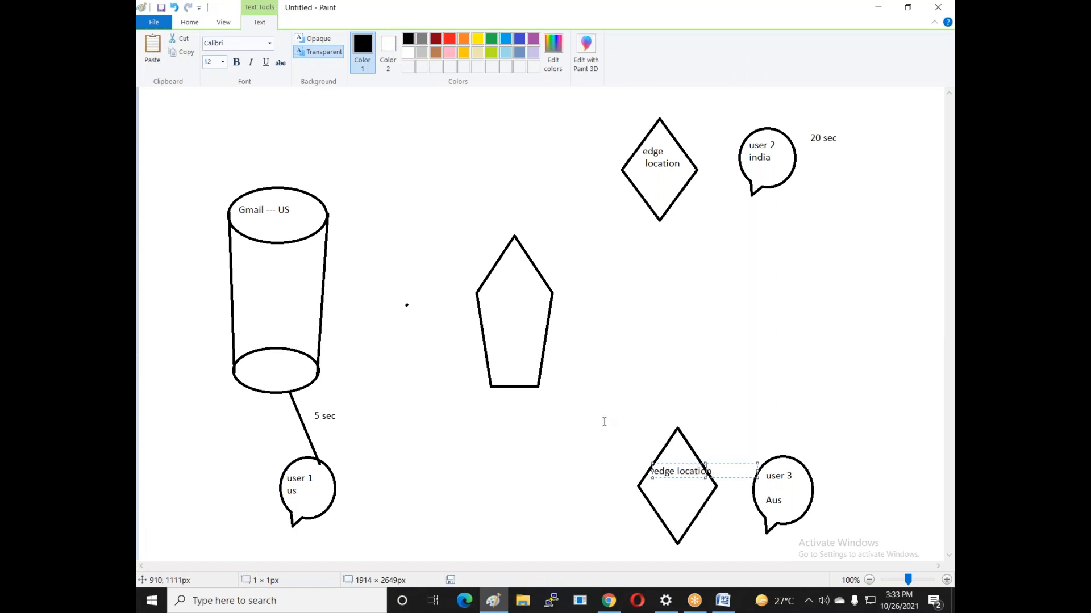
{"action": "key", "text": "Return"}
Step: Label the pentagon "edge region" and the Gmail cylinder "data center"
{"action": "left_click", "coordinate": [485, 292]}
{"action": "left_click", "coordinate": [487, 287]}
{"action": "type", "text": "edge region"}
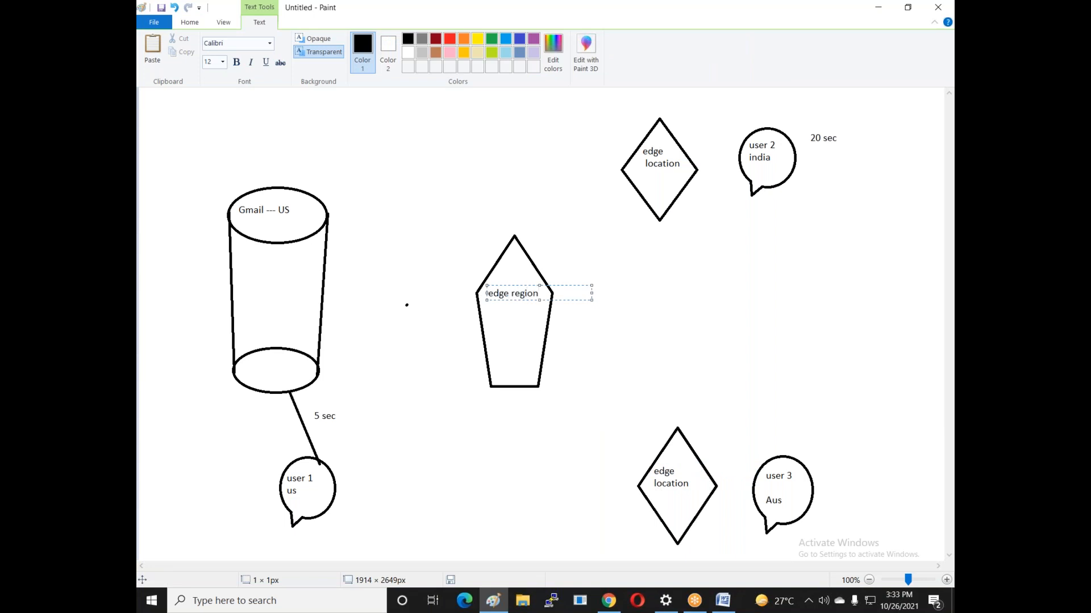
{"action": "left_click", "coordinate": [415, 294]}
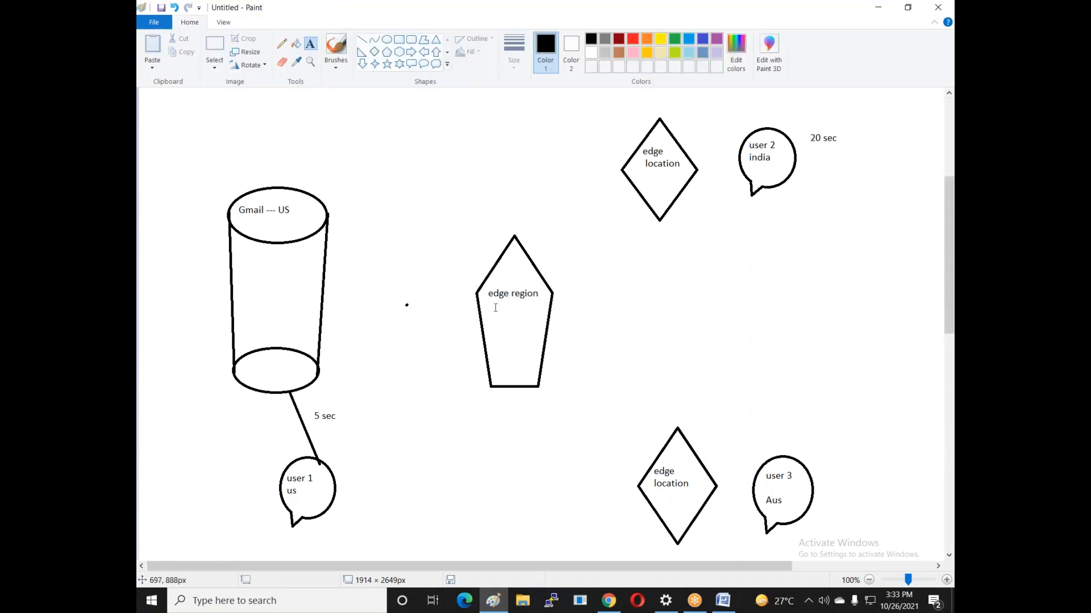
{"action": "left_click", "coordinate": [249, 264]}
{"action": "type", "text": "data center"}
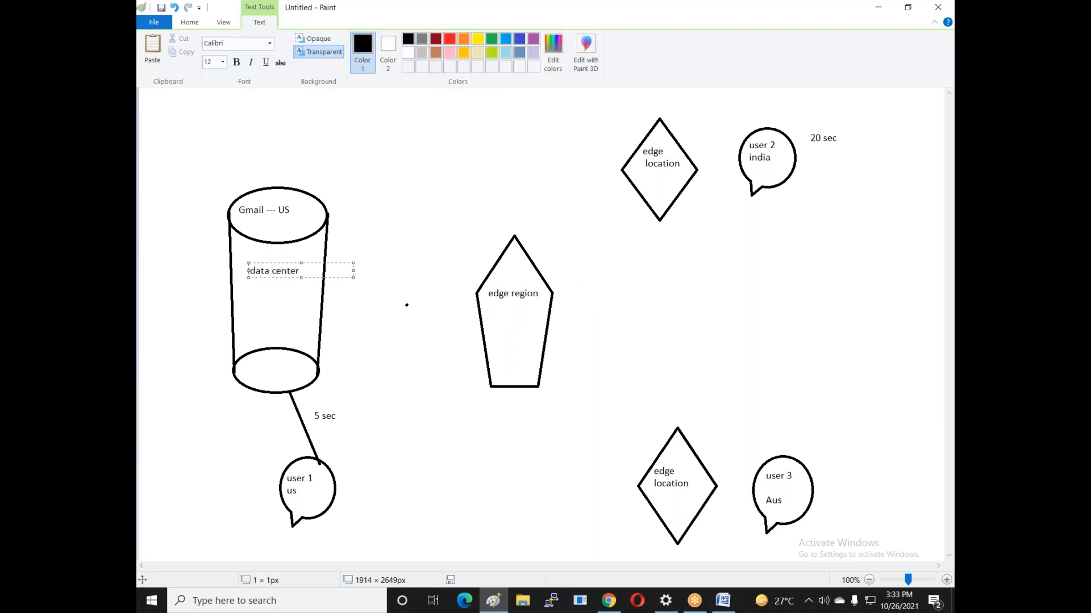
{"action": "left_click", "coordinate": [407, 303]}
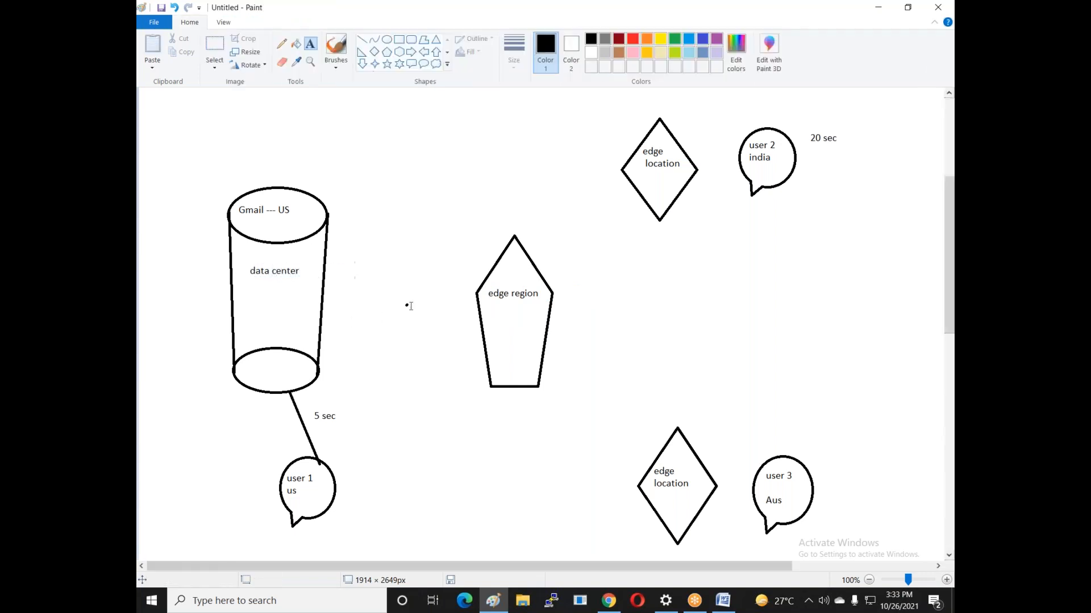
Step: Connect the edge region pentagon with straight black lines to both edge location diamonds and to the data center cylinder
{"action": "left_click", "coordinate": [363, 42]}
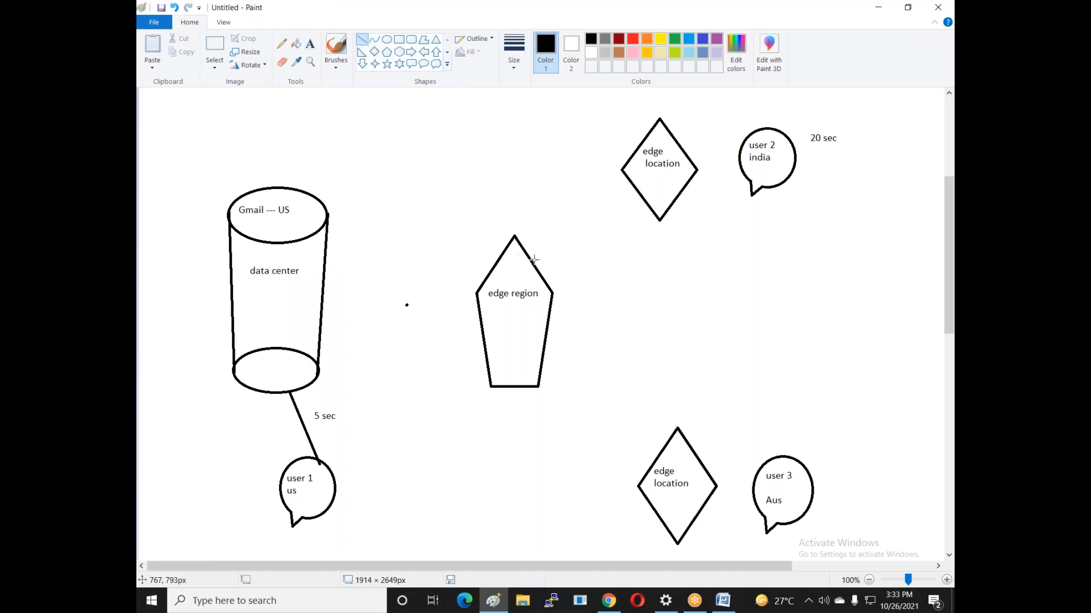
{"action": "mouse_move", "coordinate": [552, 291]}
{"action": "left_mouse_down"}
{"action": "mouse_move", "coordinate": [568, 246]}
{"action": "mouse_move", "coordinate": [623, 169]}
{"action": "left_mouse_up"}
{"action": "left_click", "coordinate": [551, 292]}
{"action": "left_click_drag", "start_coordinate": [593, 346], "coordinate": [677, 430]}
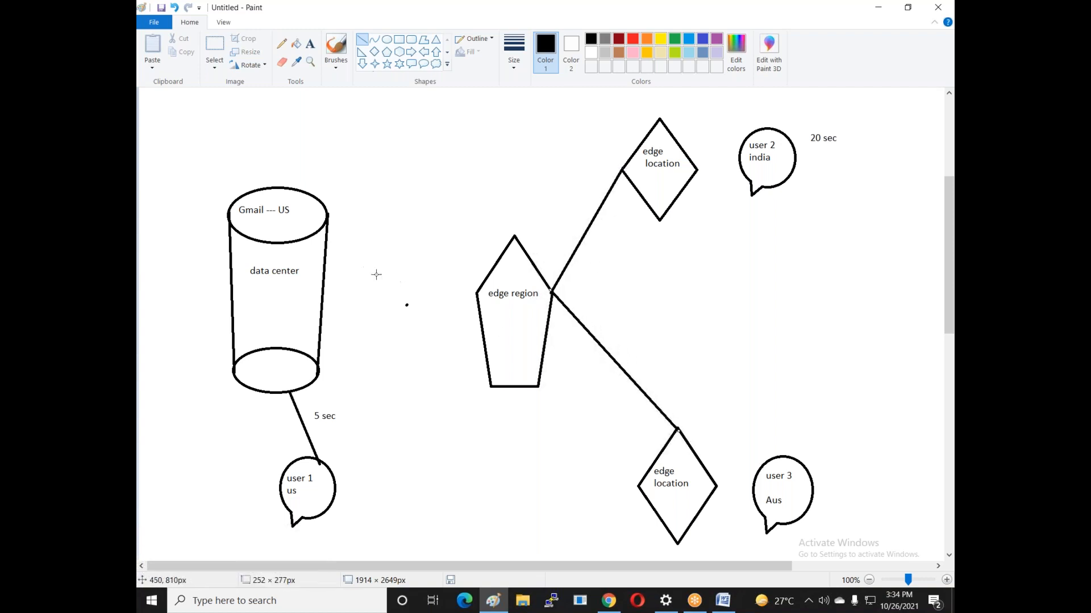
{"action": "left_click_drag", "start_coordinate": [474, 294], "coordinate": [322, 288]}
{"action": "left_click", "coordinate": [402, 356]}
{"action": "left_click", "coordinate": [310, 44]}
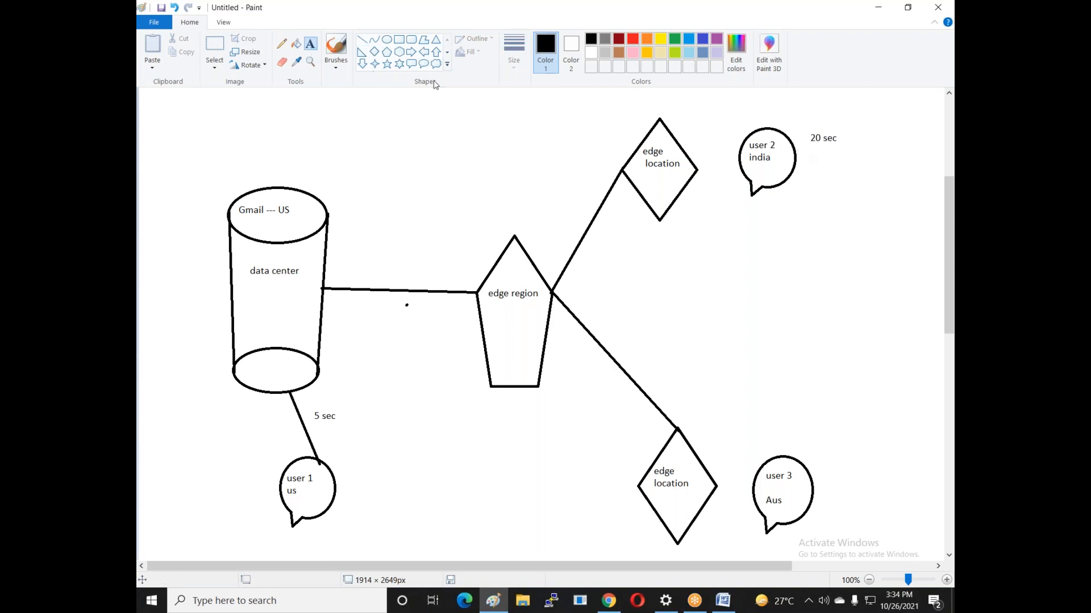
{"action": "left_click", "coordinate": [632, 43]}
{"action": "left_click", "coordinate": [813, 155]}
{"action": "type", "text": "w"}
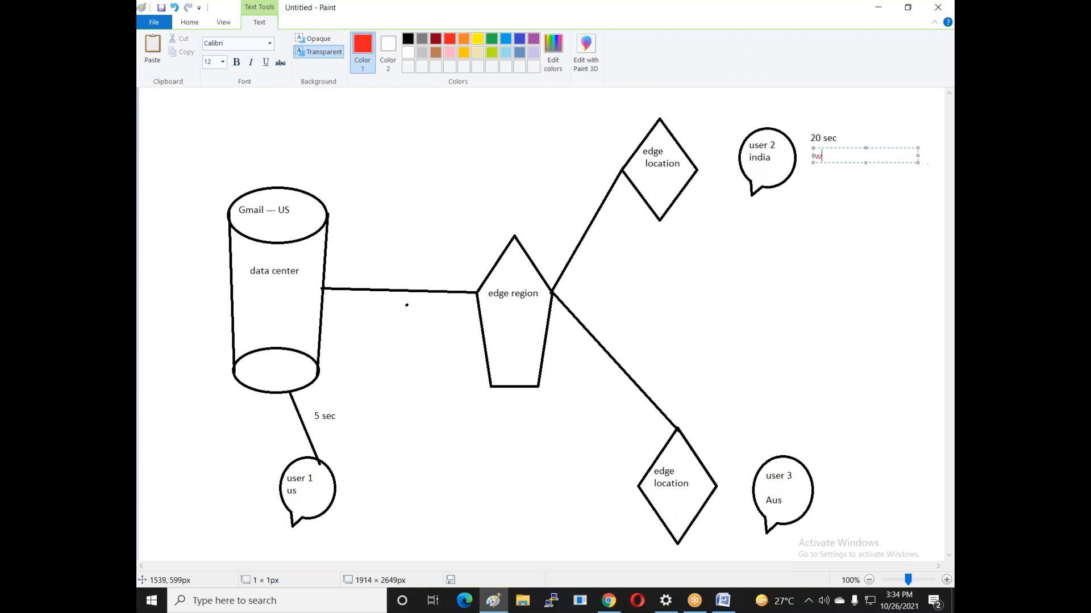
{"action": "type", "text": "ww.gmail.com"}
{"action": "left_click", "coordinate": [771, 187]}
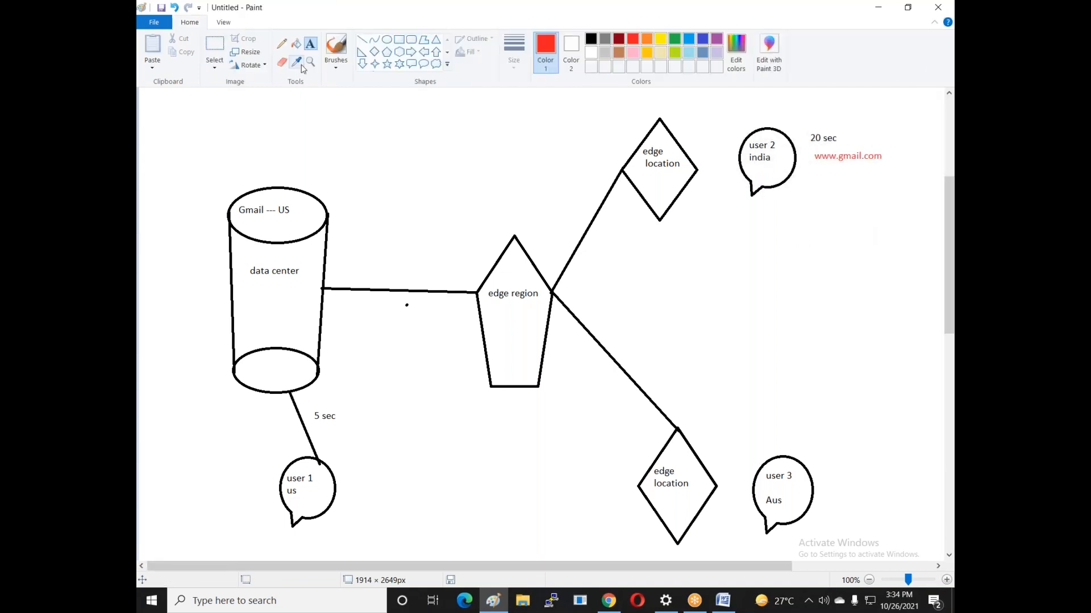
Step: Brush red curved arrows tracing the request from user 2 through its edge location and the edge region to the data center
{"action": "left_click", "coordinate": [336, 46]}
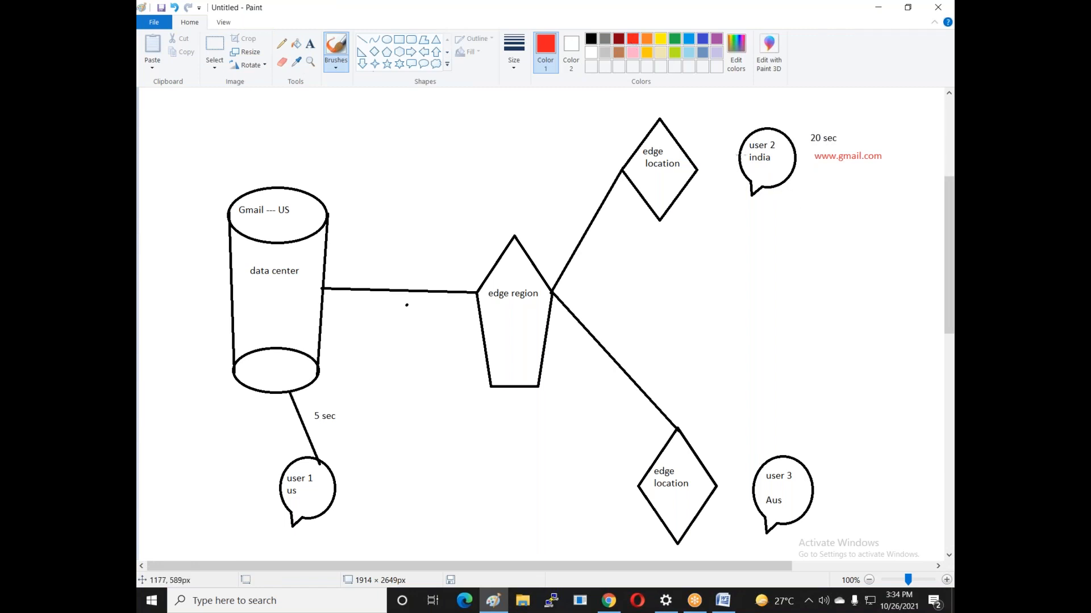
{"action": "mouse_move", "coordinate": [741, 147]}
{"action": "left_mouse_down"}
{"action": "mouse_move", "coordinate": [689, 131]}
{"action": "mouse_move", "coordinate": [673, 146]}
{"action": "mouse_move", "coordinate": [685, 146]}
{"action": "left_mouse_up"}
{"action": "mouse_move", "coordinate": [620, 167]}
{"action": "left_mouse_down"}
{"action": "mouse_move", "coordinate": [537, 162]}
{"action": "mouse_move", "coordinate": [517, 189]}
{"action": "mouse_move", "coordinate": [514, 230]}
{"action": "left_mouse_up"}
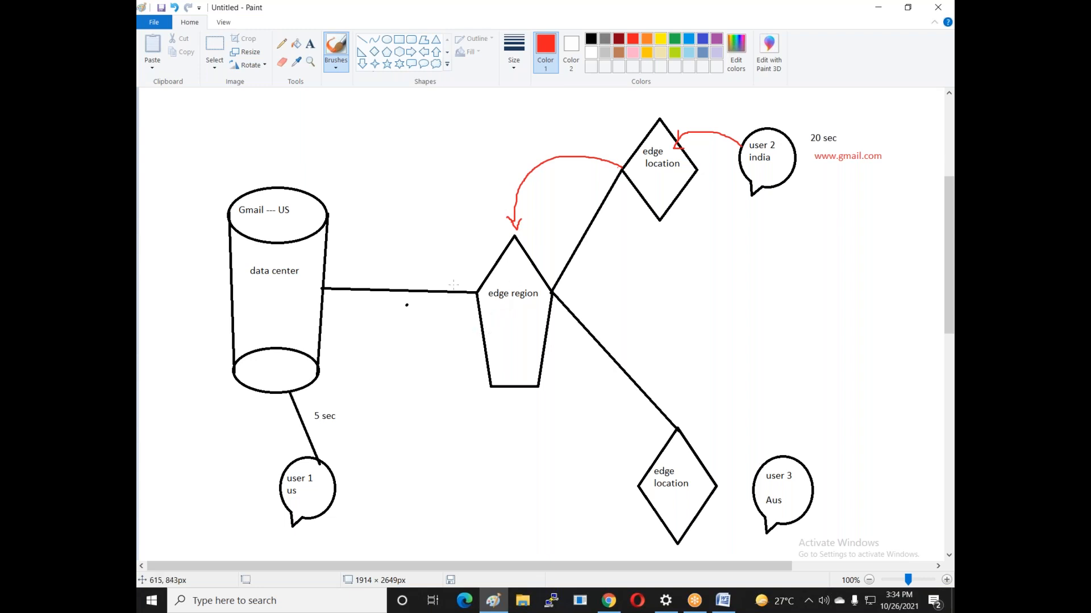
{"action": "mouse_move", "coordinate": [473, 283]}
{"action": "left_mouse_down"}
{"action": "mouse_move", "coordinate": [446, 254]}
{"action": "mouse_move", "coordinate": [392, 252]}
{"action": "mouse_move", "coordinate": [307, 273]}
{"action": "mouse_move", "coordinate": [324, 288]}
{"action": "left_mouse_up"}
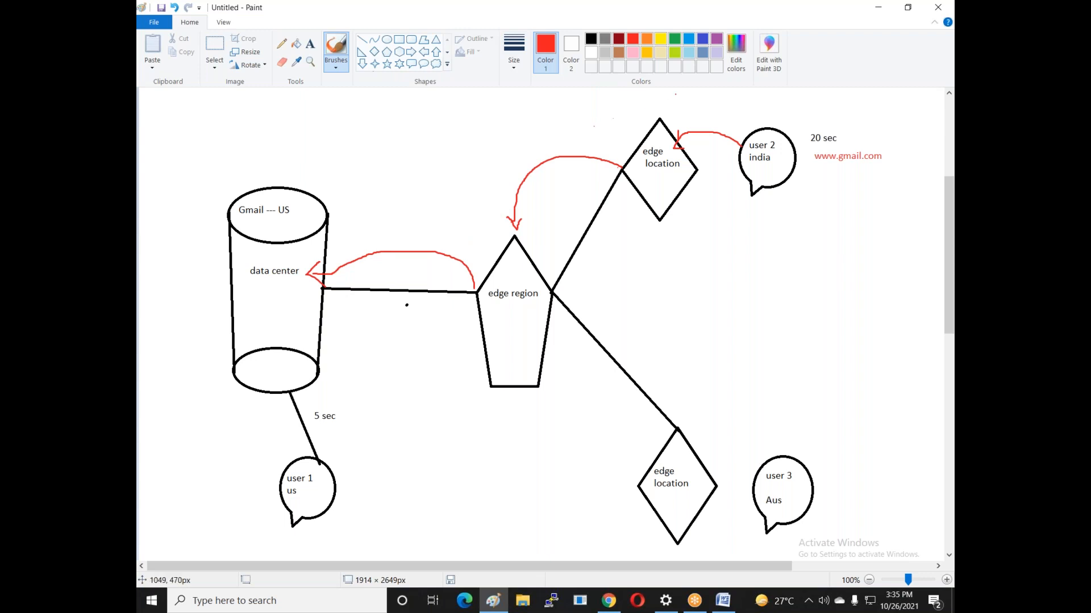
Step: Brush green arrows from the data center back to user 2, with a green square in the edge region and in user 2's edge location
{"action": "left_click", "coordinate": [675, 43]}
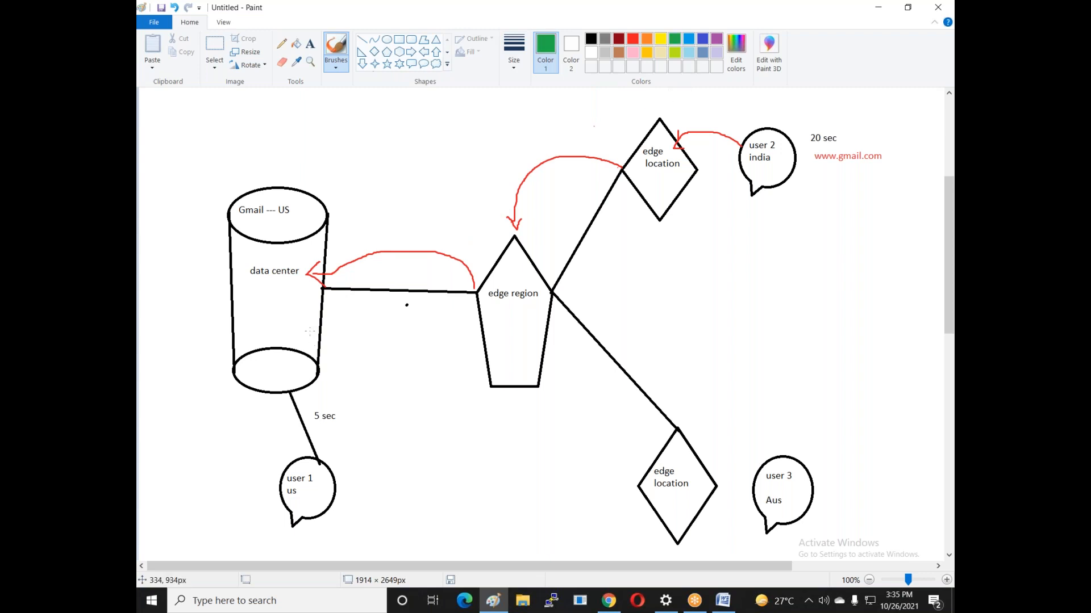
{"action": "mouse_move", "coordinate": [321, 306]}
{"action": "left_mouse_down"}
{"action": "mouse_move", "coordinate": [335, 326]}
{"action": "mouse_move", "coordinate": [470, 305]}
{"action": "mouse_move", "coordinate": [457, 310]}
{"action": "left_mouse_up"}
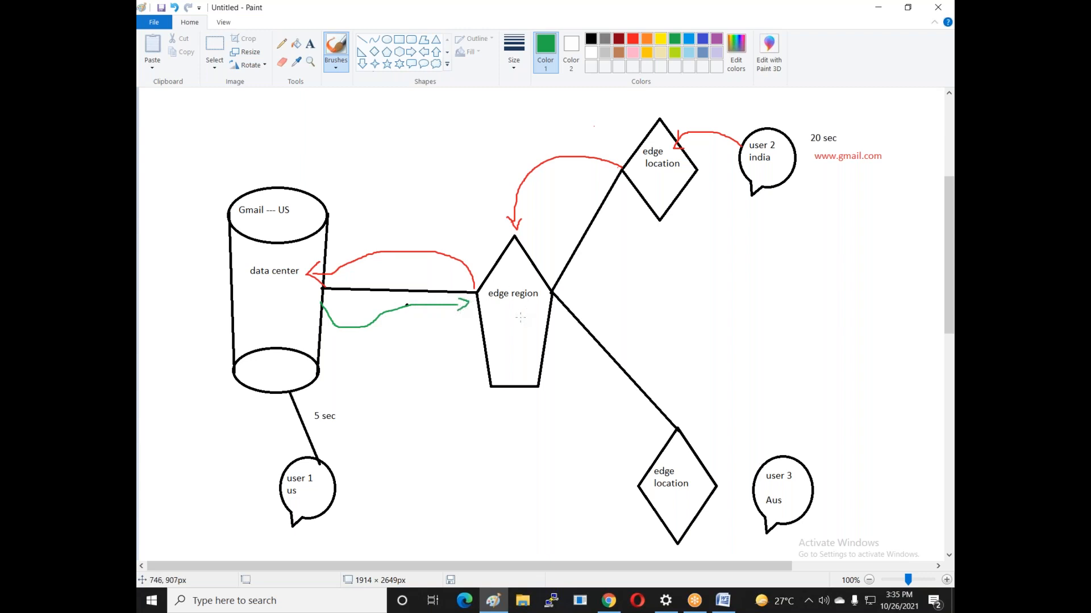
{"action": "mouse_move", "coordinate": [522, 320]}
{"action": "left_mouse_down"}
{"action": "mouse_move", "coordinate": [497, 320]}
{"action": "mouse_move", "coordinate": [492, 355]}
{"action": "mouse_move", "coordinate": [528, 360]}
{"action": "mouse_move", "coordinate": [526, 329]}
{"action": "left_mouse_up"}
{"action": "mouse_move", "coordinate": [538, 275]}
{"action": "left_mouse_down"}
{"action": "mouse_move", "coordinate": [578, 221]}
{"action": "mouse_move", "coordinate": [643, 196]}
{"action": "mouse_move", "coordinate": [638, 203]}
{"action": "left_mouse_up"}
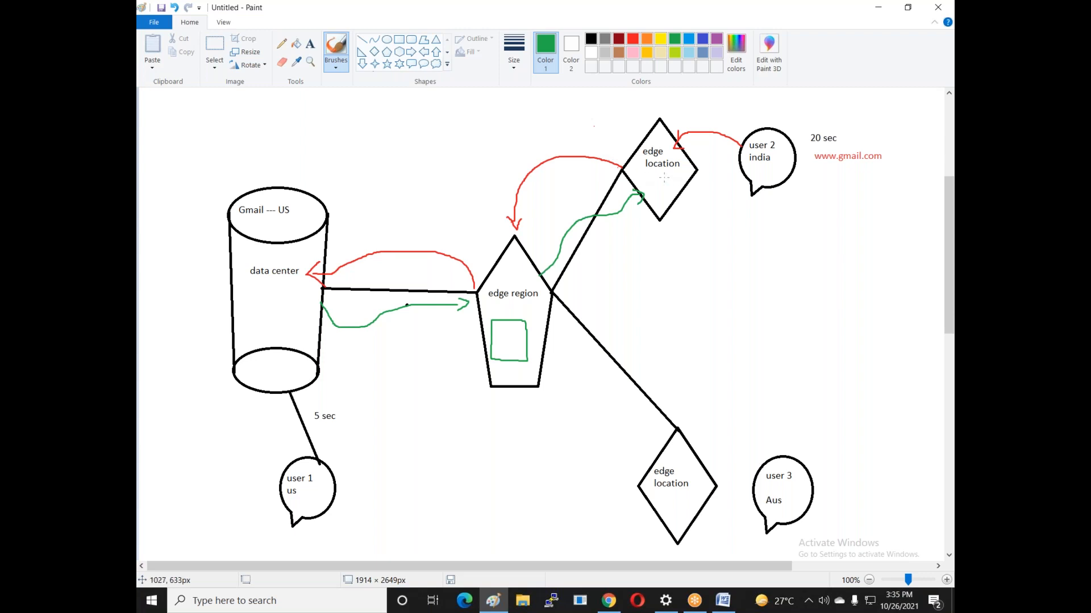
{"action": "mouse_move", "coordinate": [664, 176]}
{"action": "left_mouse_down"}
{"action": "mouse_move", "coordinate": [648, 178]}
{"action": "mouse_move", "coordinate": [650, 201]}
{"action": "mouse_move", "coordinate": [671, 200]}
{"action": "mouse_move", "coordinate": [668, 176]}
{"action": "mouse_move", "coordinate": [722, 183]}
{"action": "mouse_move", "coordinate": [747, 171]}
{"action": "mouse_move", "coordinate": [730, 177]}
{"action": "left_mouse_up"}
Step: Draw a green oval callout about 133 × 129 px below the user 2 callout
{"action": "left_click", "coordinate": [310, 44]}
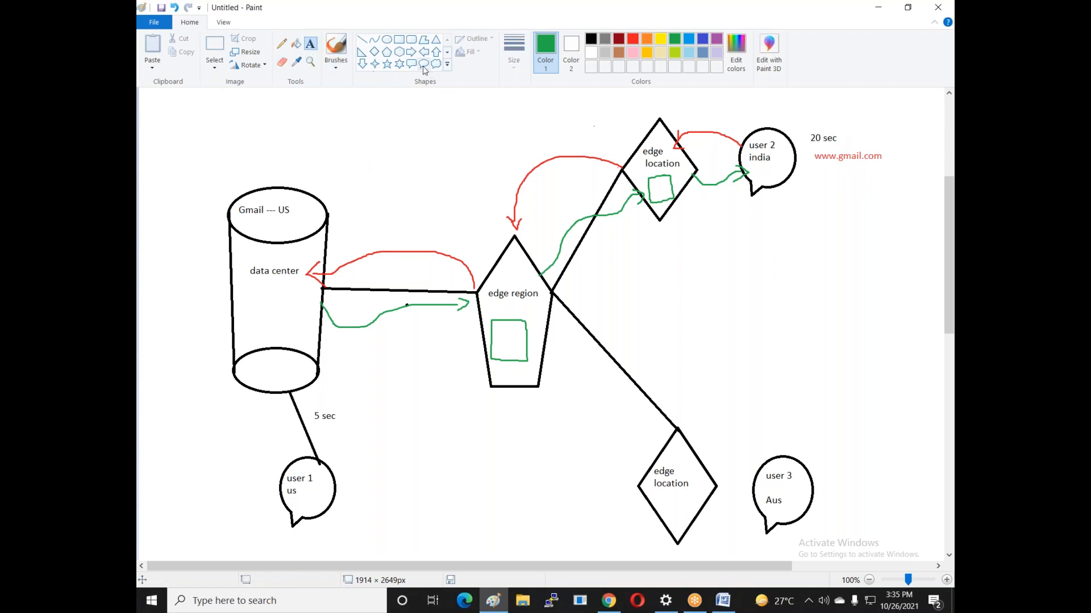
{"action": "left_click", "coordinate": [423, 67]}
{"action": "left_click_drag", "start_coordinate": [769, 208], "coordinate": [837, 273]}
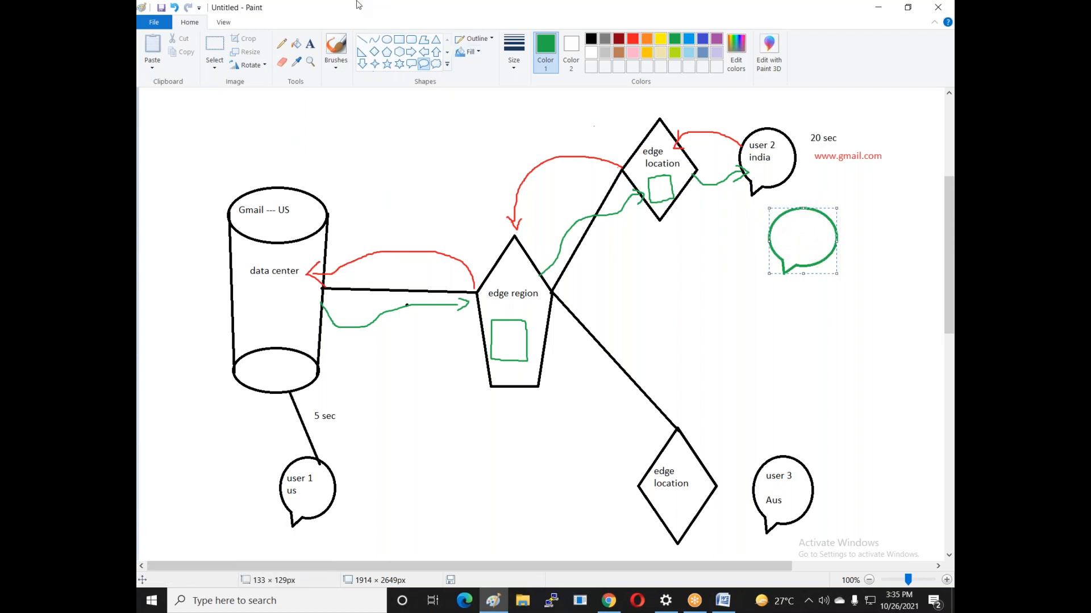
Step: Label the green callout "user 4" with "india" two lines below
{"action": "left_click", "coordinate": [311, 43]}
{"action": "left_click", "coordinate": [779, 216]}
{"action": "type", "text": "user 4"}
{"action": "key", "text": "Return"}
{"action": "key", "text": "Return"}
{"action": "type", "text": "india"}
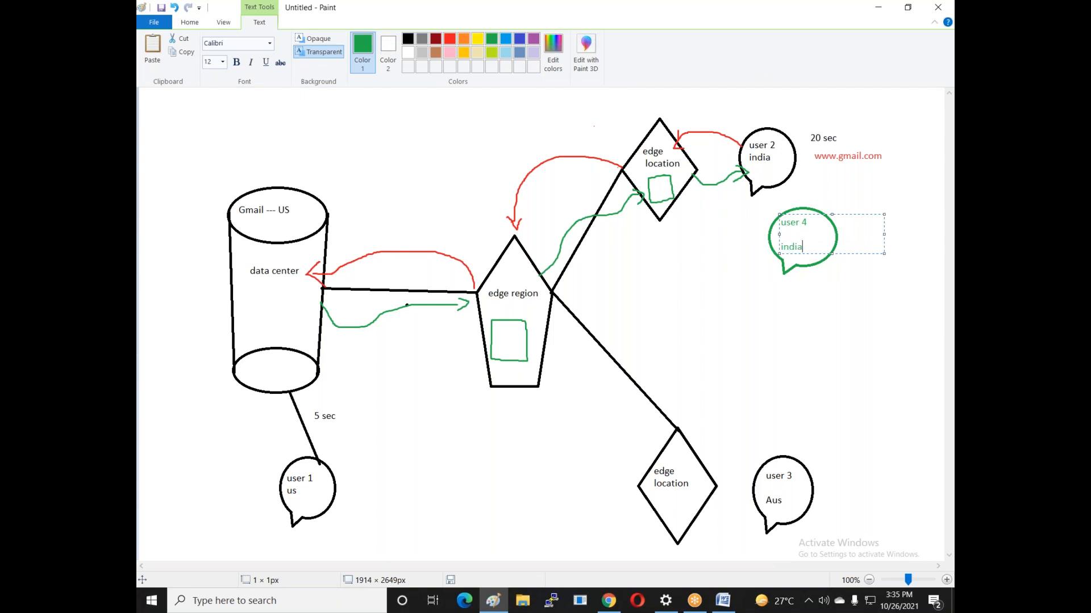
{"action": "left_click", "coordinate": [833, 209]}
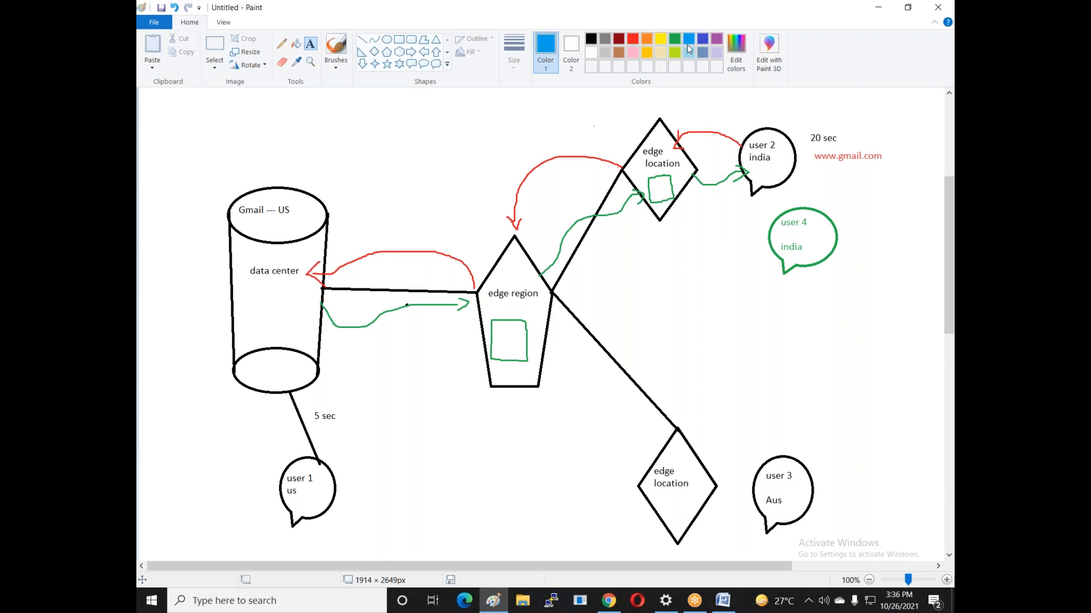
Step: Brush a blue curved arrow from user 2's edge location diamond to the user 4 callout
{"action": "left_click", "coordinate": [335, 49]}
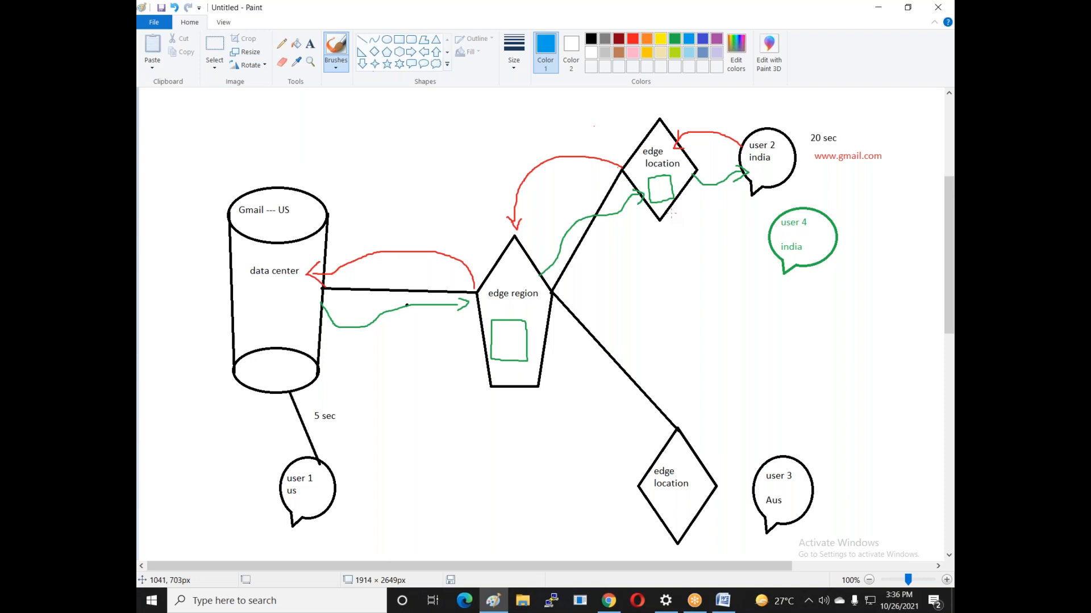
{"action": "mouse_move", "coordinate": [662, 211]}
{"action": "left_mouse_down"}
{"action": "mouse_move", "coordinate": [713, 234]}
{"action": "mouse_move", "coordinate": [767, 238]}
{"action": "mouse_move", "coordinate": [757, 248]}
{"action": "left_mouse_up"}
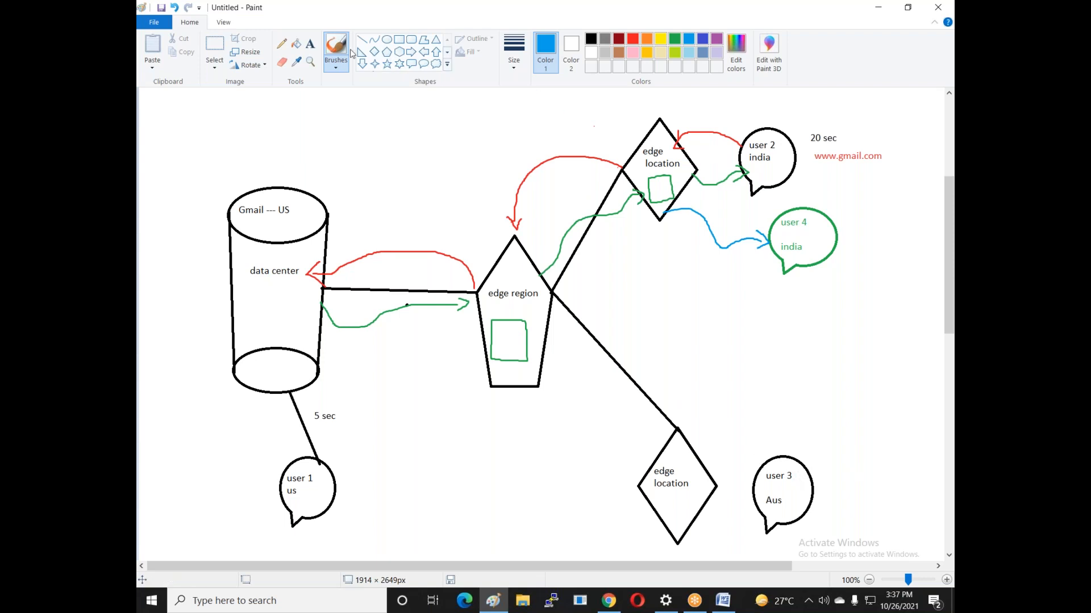
Step: Brush a red stroke from user 3 to its edge location and a red arrow from the edge region's square to that diamond
{"action": "left_click", "coordinate": [633, 39]}
{"action": "left_click_drag", "start_coordinate": [760, 467], "coordinate": [710, 484]}
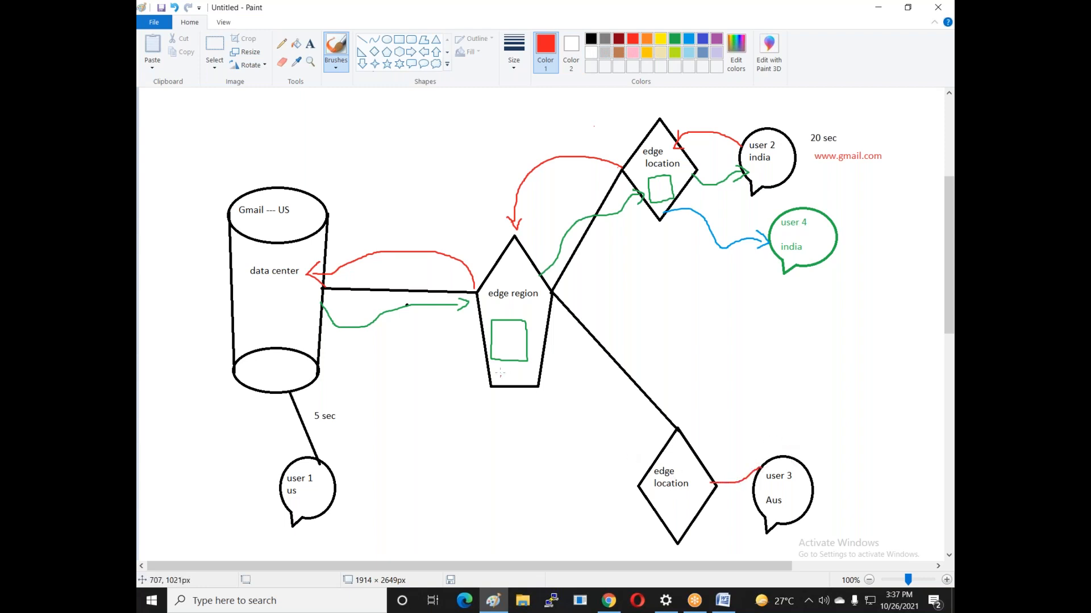
{"action": "mouse_move", "coordinate": [523, 360]}
{"action": "left_mouse_down"}
{"action": "mouse_move", "coordinate": [669, 439]}
{"action": "mouse_move", "coordinate": [659, 451]}
{"action": "left_mouse_up"}
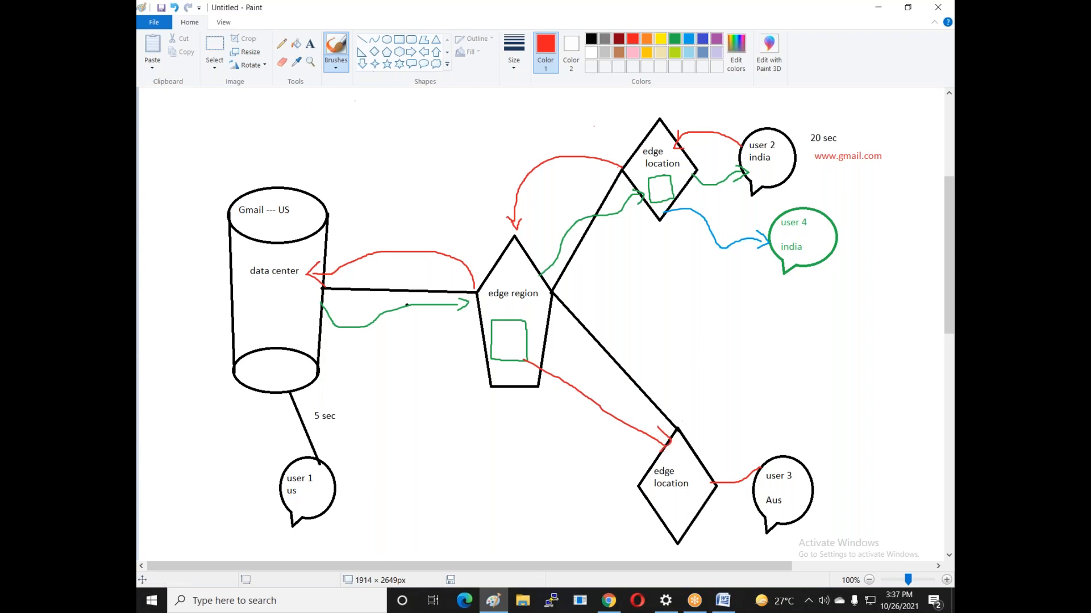
Step: Add the red text "10" with "5" two lines below, beside the top of user 3's edge location diamond
{"action": "left_click", "coordinate": [310, 44]}
{"action": "left_click", "coordinate": [708, 420]}
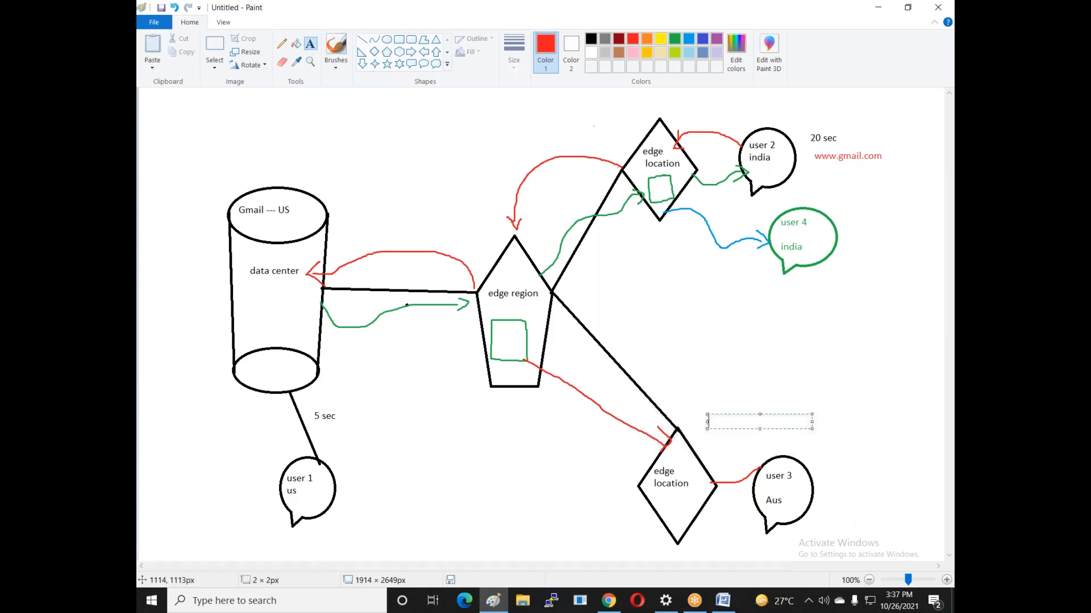
{"action": "type", "text": "10"}
{"action": "key", "text": "Return"}
{"action": "key", "text": "Return"}
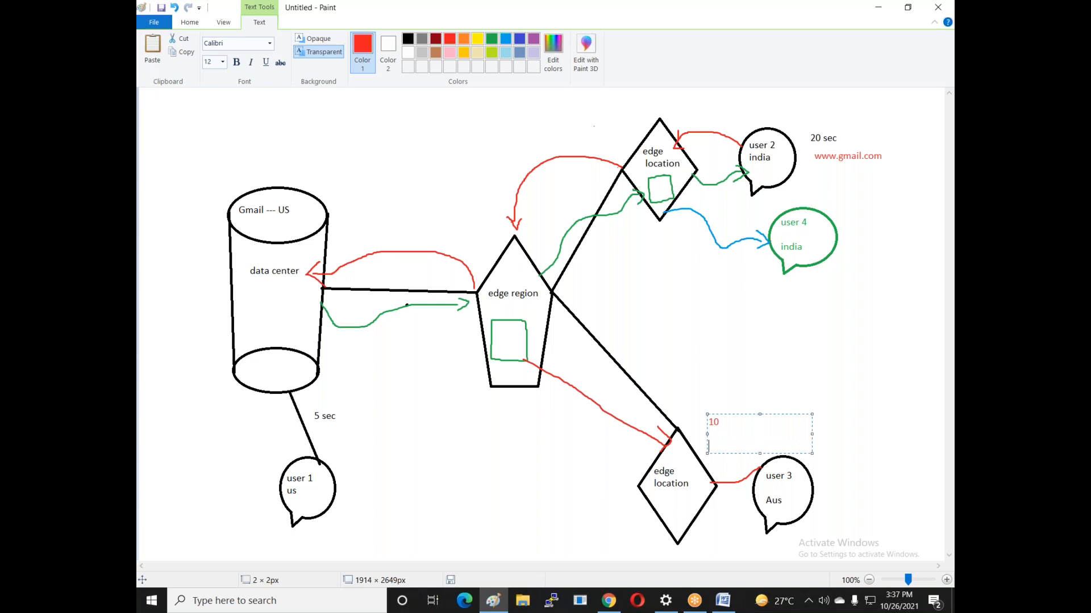
{"action": "type", "text": "5"}
{"action": "left_click", "coordinate": [506, 394]}
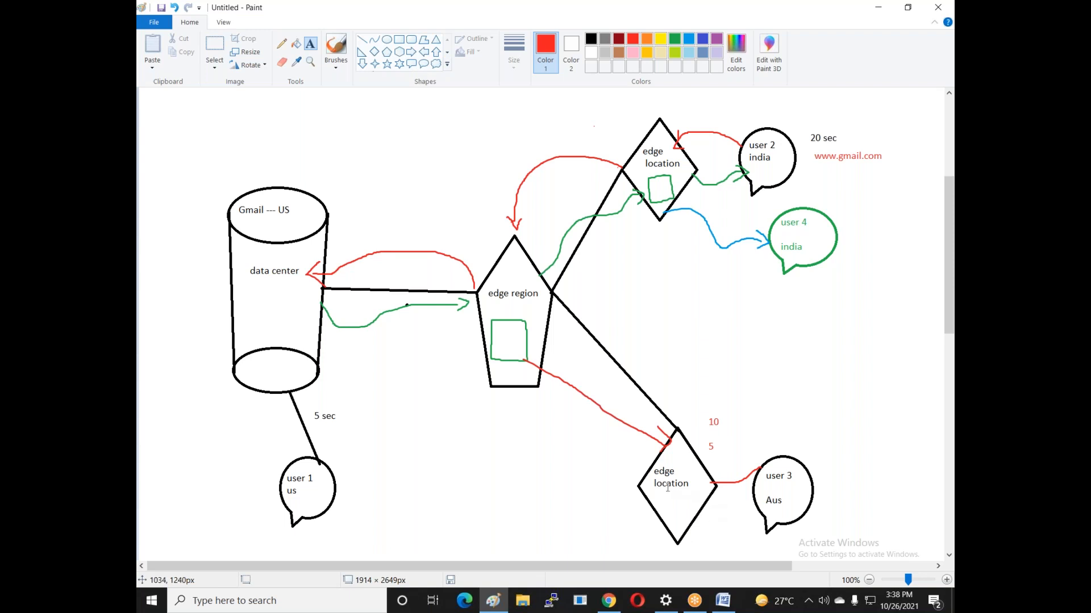
Step: Brush a red square inside user 3's edge location diamond and a red arrow pointing at the data center label
{"action": "left_click", "coordinate": [335, 47]}
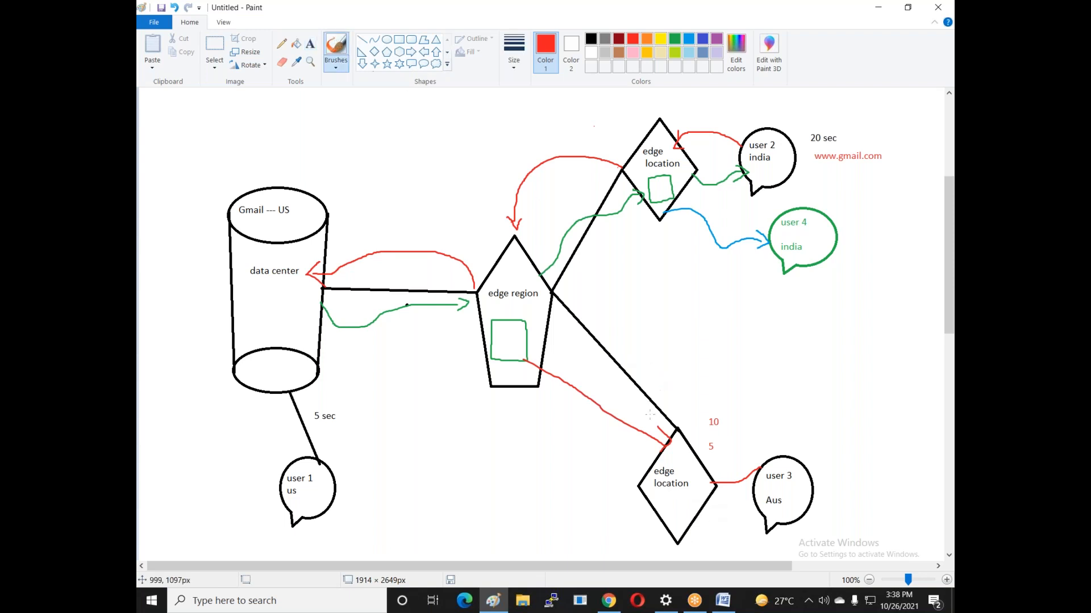
{"action": "mouse_move", "coordinate": [685, 472]}
{"action": "left_mouse_down"}
{"action": "mouse_move", "coordinate": [663, 509]}
{"action": "mouse_move", "coordinate": [703, 502]}
{"action": "mouse_move", "coordinate": [688, 472]}
{"action": "left_mouse_up"}
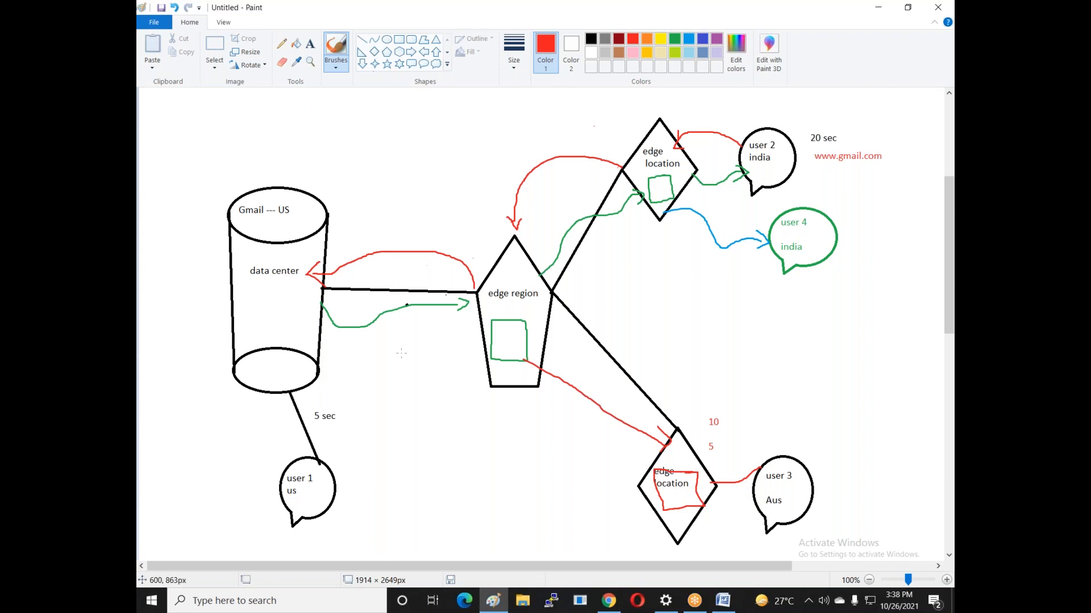
{"action": "mouse_move", "coordinate": [262, 258]}
{"action": "left_mouse_down"}
{"action": "mouse_move", "coordinate": [282, 272]}
{"action": "mouse_move", "coordinate": [396, 229]}
{"action": "left_mouse_up"}
Step: Enclose the user 2 and user 4 callouts in a red rounded rectangle and draw a red cross of two lines beneath it
{"action": "left_click", "coordinate": [415, 42]}
{"action": "mouse_move", "coordinate": [718, 99]}
{"action": "left_mouse_down"}
{"action": "mouse_move", "coordinate": [759, 292]}
{"action": "mouse_move", "coordinate": [908, 295]}
{"action": "mouse_move", "coordinate": [751, 347]}
{"action": "left_mouse_up"}
{"action": "left_click", "coordinate": [361, 39]}
{"action": "left_click_drag", "start_coordinate": [786, 286], "coordinate": [872, 367]}
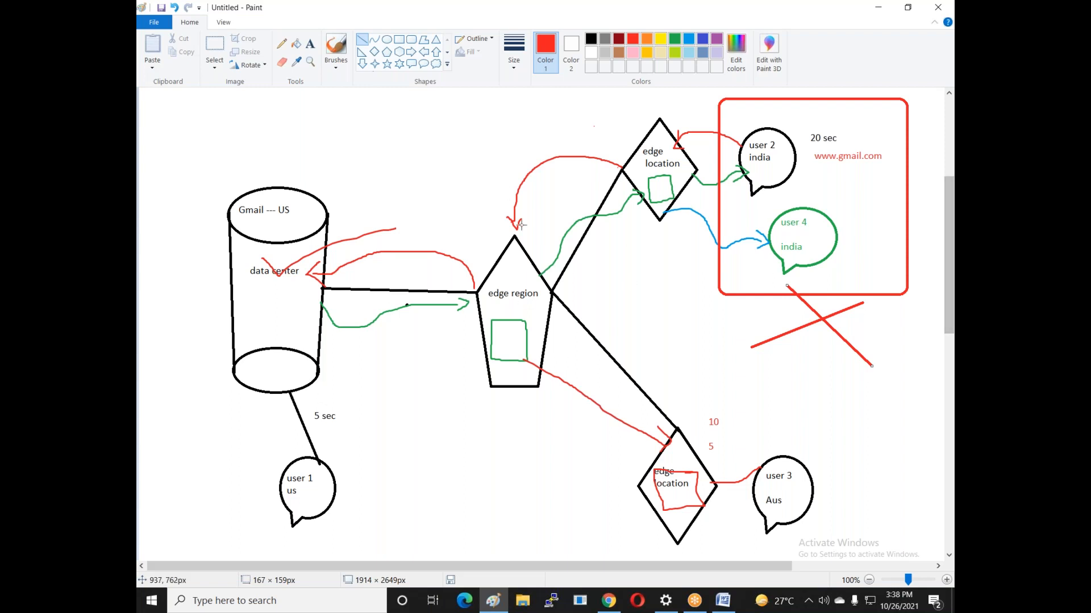
Step: Add the red text "origin" just above the Gmail data center cylinder
{"action": "left_click", "coordinate": [311, 45]}
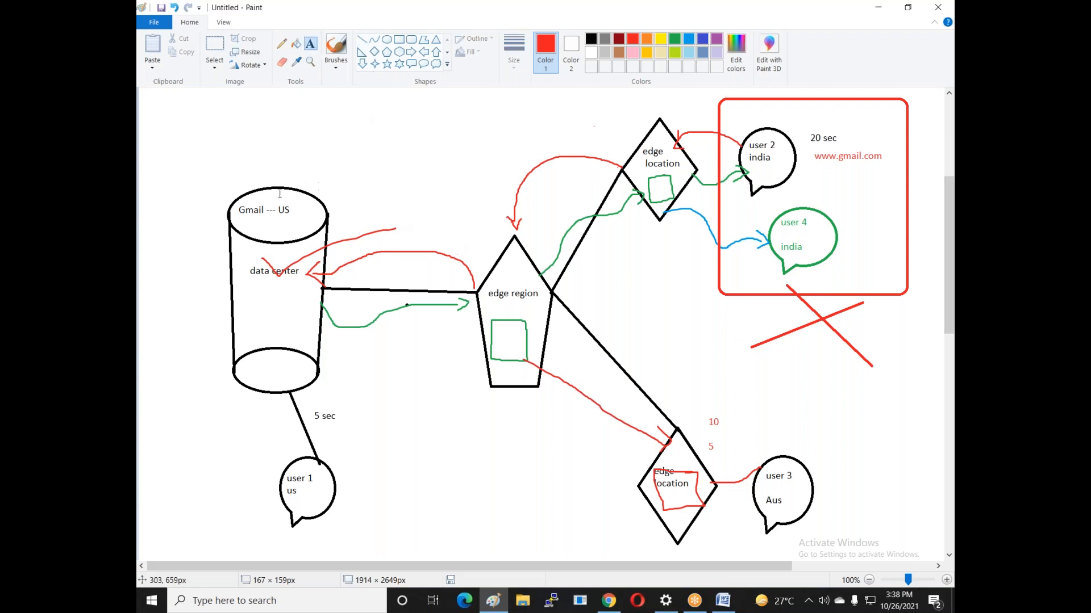
{"action": "left_click", "coordinate": [255, 170]}
{"action": "type", "text": "origin"}
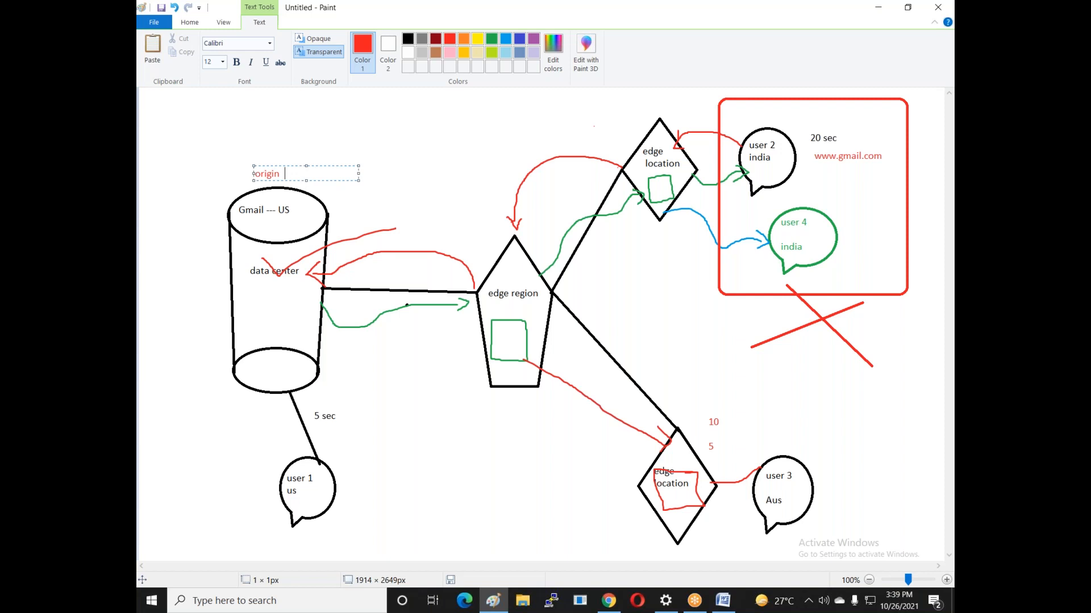
Step: Switch to the AWS console in Chrome and try to open the CloudFront service through the service search
{"action": "left_click", "coordinate": [602, 606]}
{"action": "left_click", "coordinate": [367, 77]}
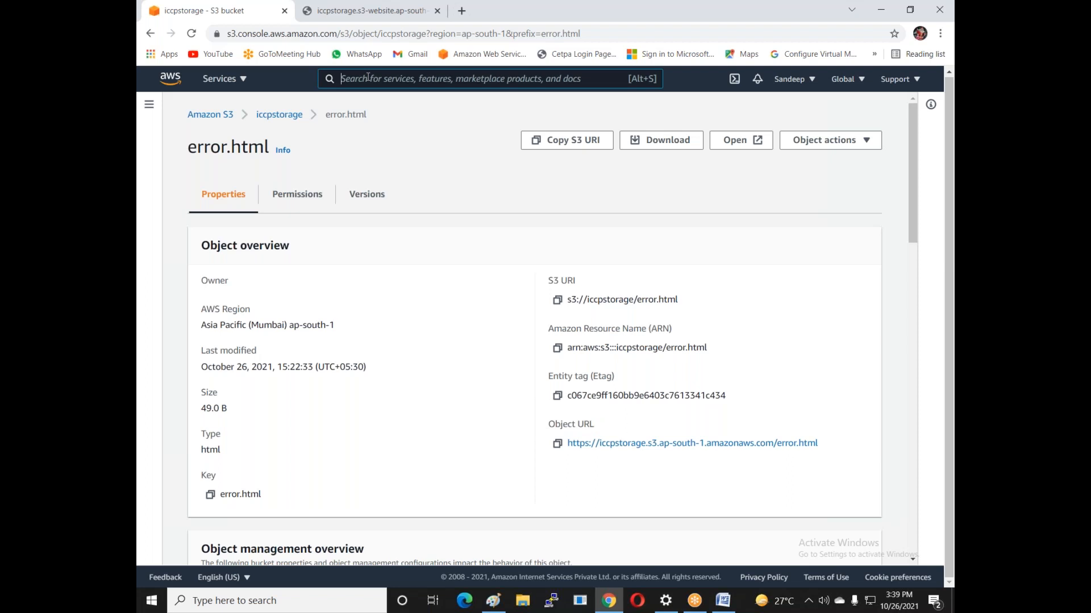
{"action": "type", "text": "clo"}
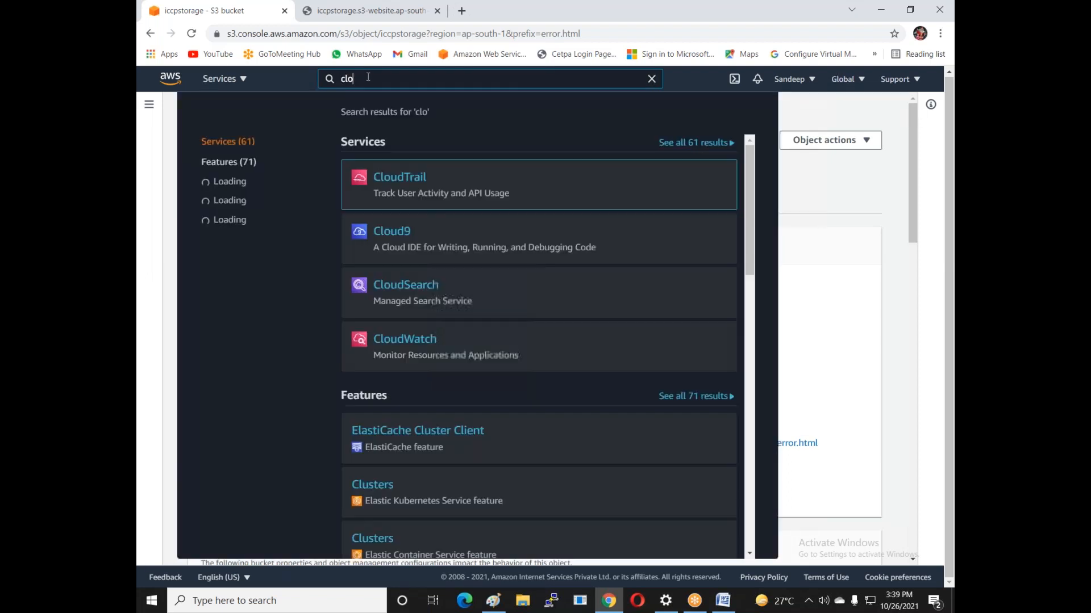
{"action": "type", "text": "ud9 fro"}
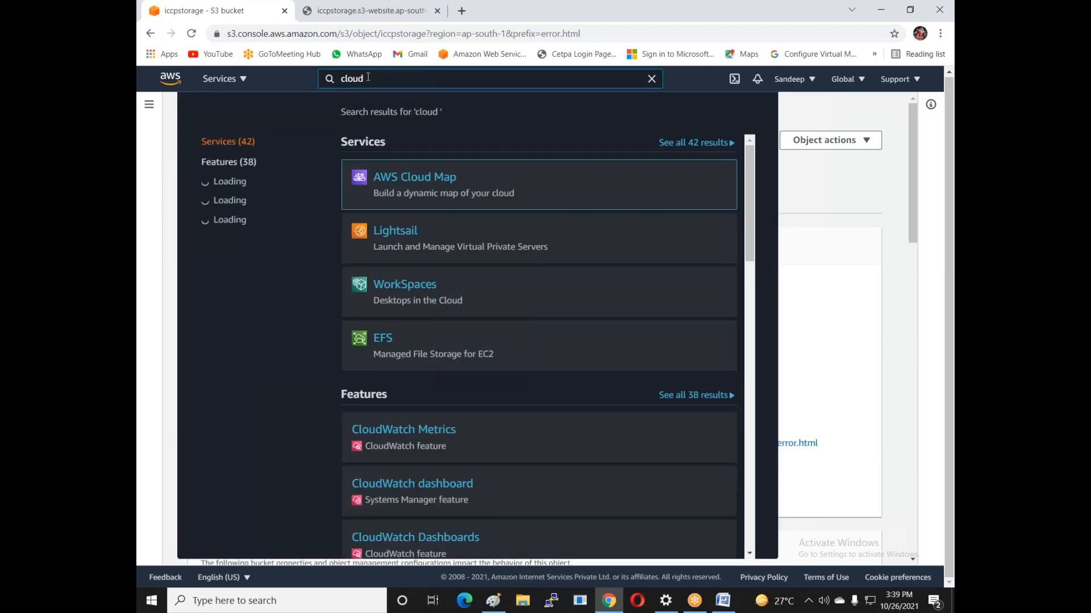
{"action": "type", "text": "nt"}
{"action": "key", "text": "Return"}
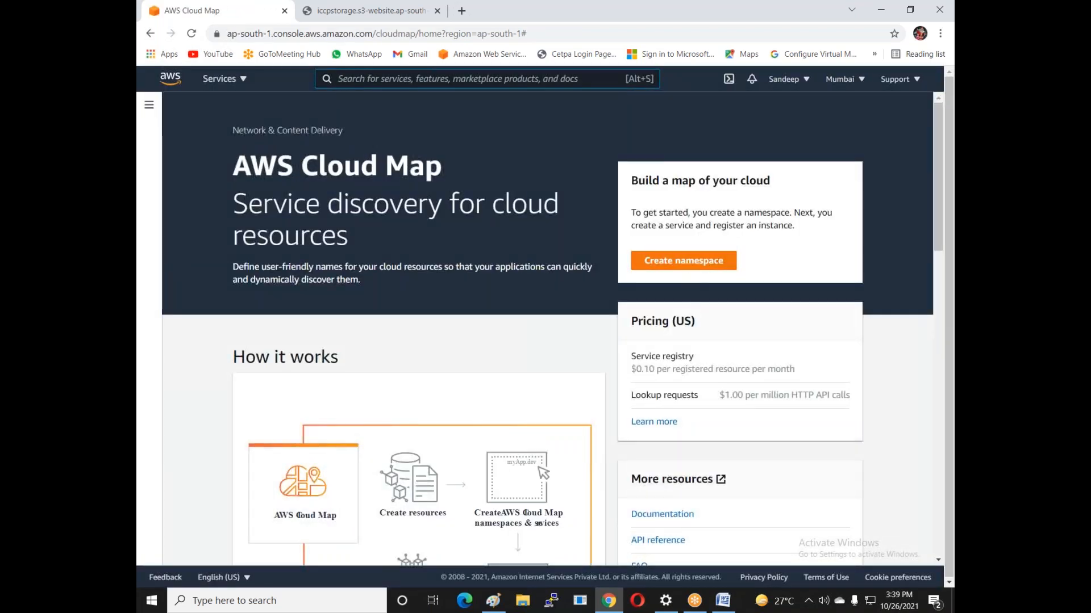
Step: Search the AWS services again for "cloud" from the AWS Cloud Map page
{"action": "left_click", "coordinate": [427, 76]}
{"action": "type", "text": "clou"}
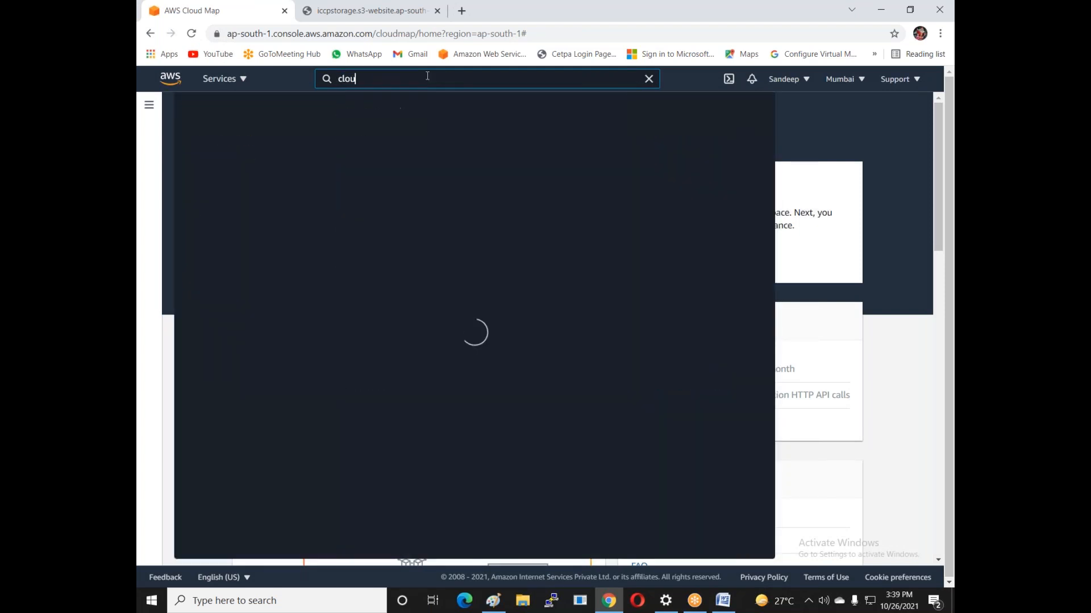
{"action": "type", "text": "d "}
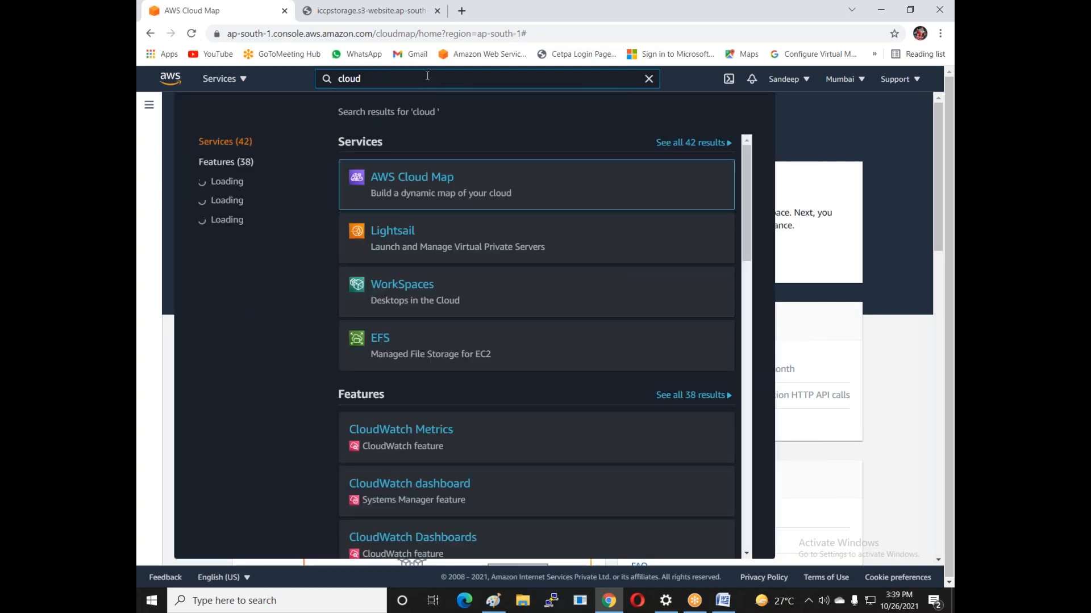
Step: Find the CloudFront service with the search "cloud front", open its distributions list and check the region selector
{"action": "type", "text": "front"}
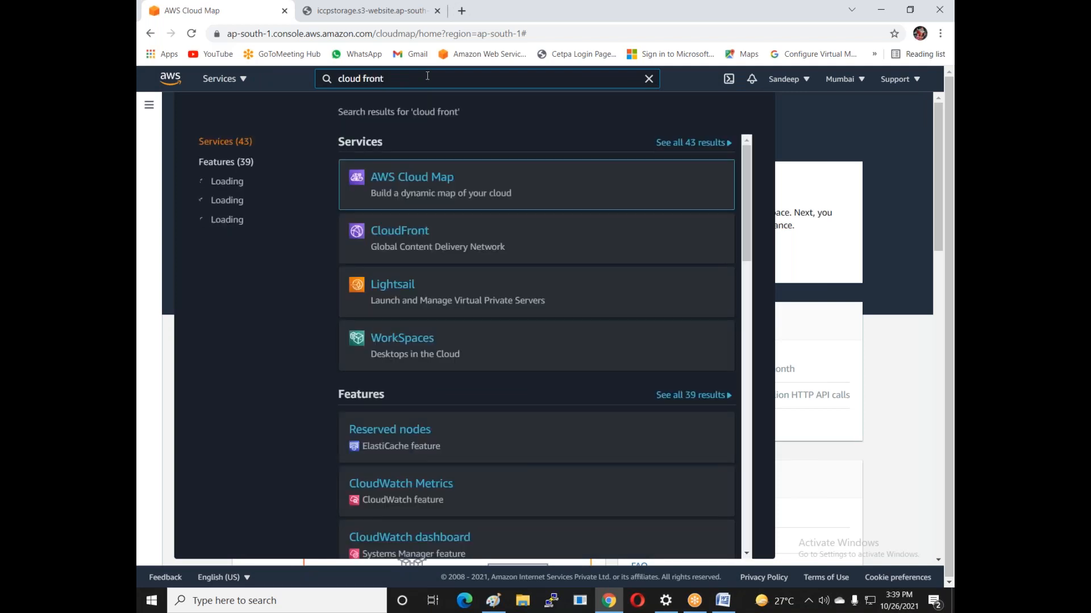
{"action": "left_click", "coordinate": [401, 244]}
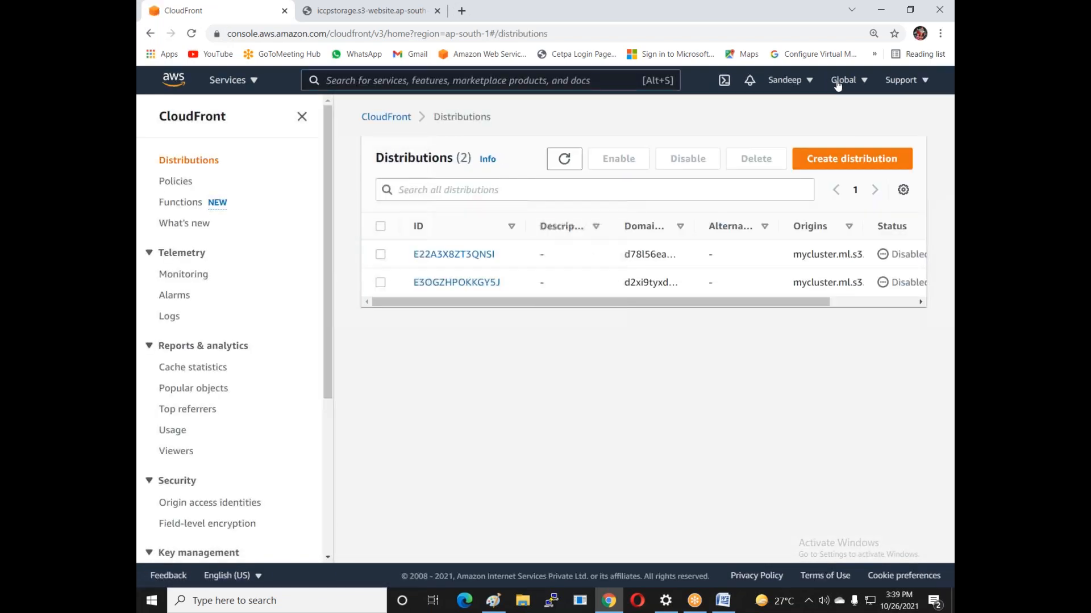
{"action": "left_click", "coordinate": [843, 80]}
{"action": "left_click", "coordinate": [520, 388]}
Step: Delete all the disabled distributions in the CloudFront list
{"action": "left_click", "coordinate": [380, 227]}
{"action": "left_click", "coordinate": [756, 159]}
{"action": "left_click", "coordinate": [704, 396]}
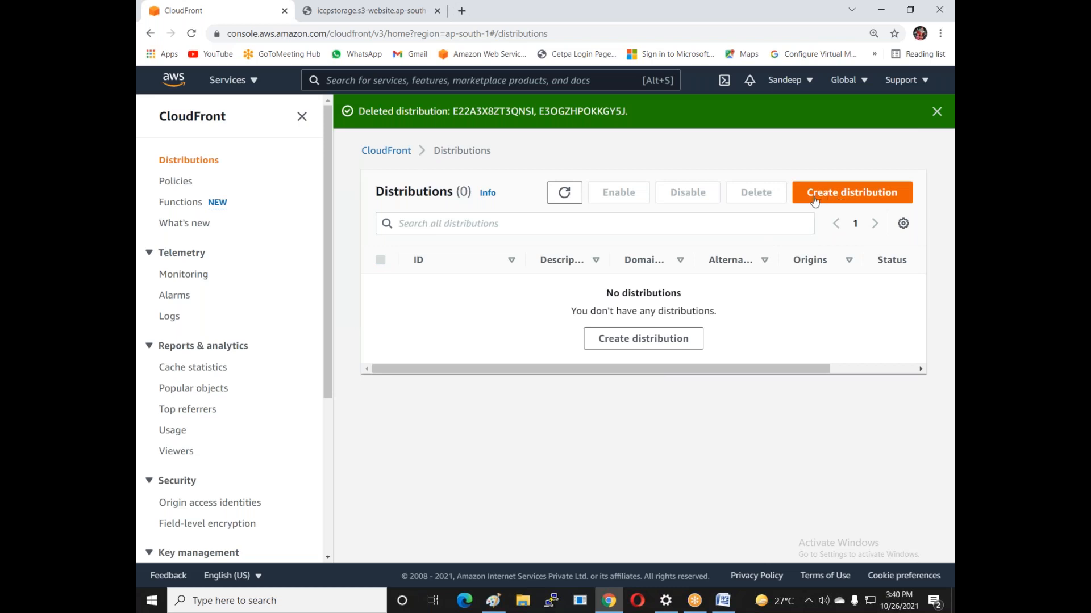
Step: Start a new CloudFront distribution with the S3 bucket iccpstorage.s3.amazonaws.com as its origin domain
{"action": "left_click", "coordinate": [814, 203]}
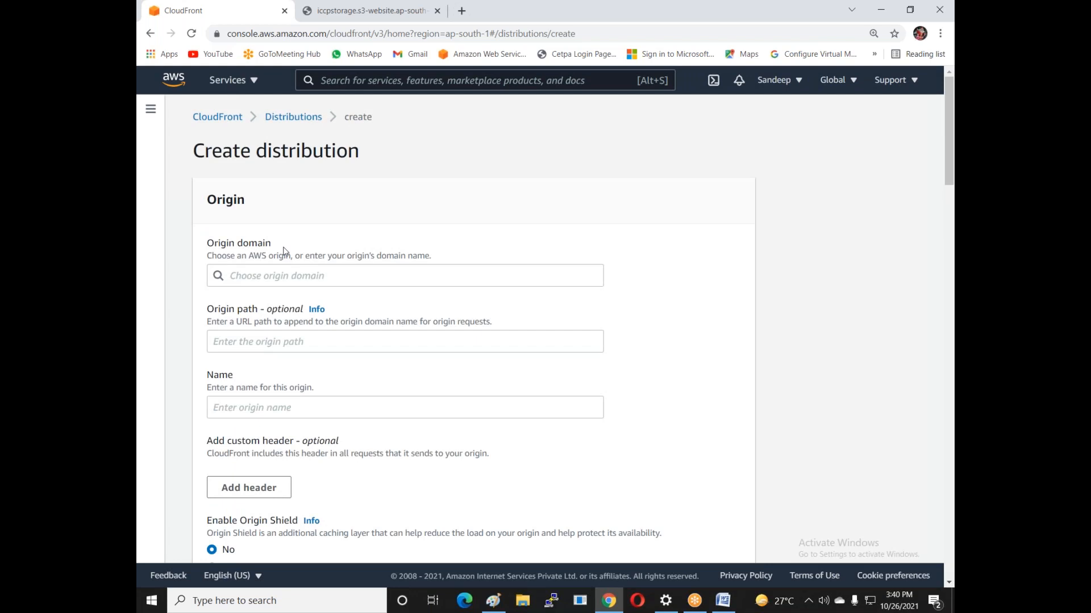
{"action": "left_click", "coordinate": [274, 278]}
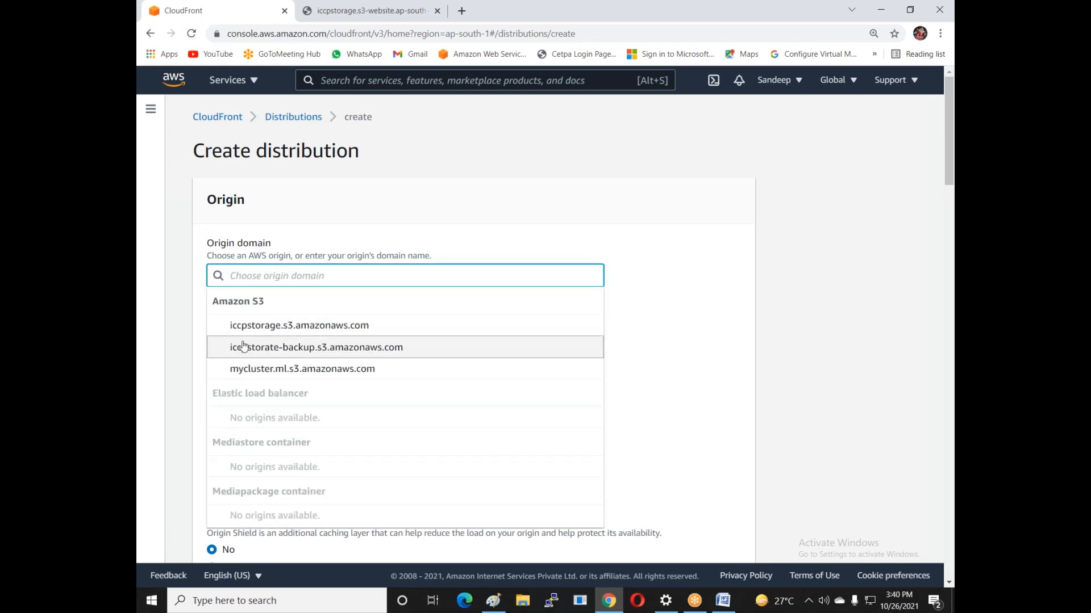
{"action": "left_click", "coordinate": [316, 326]}
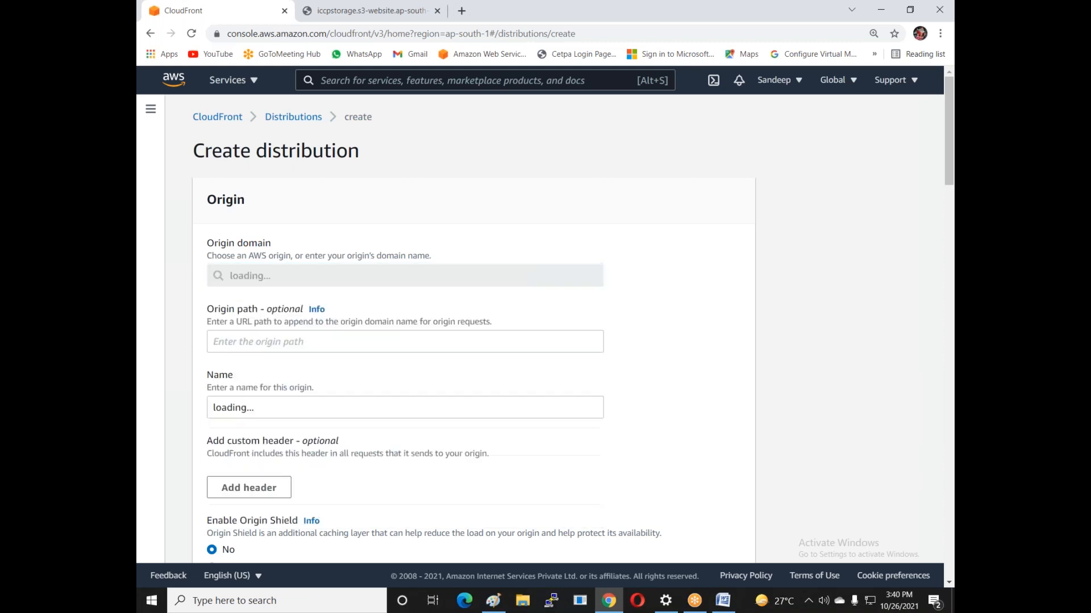
{"action": "scroll", "coordinate": [314, 326], "scroll_direction": "down", "scroll_amount": 1}
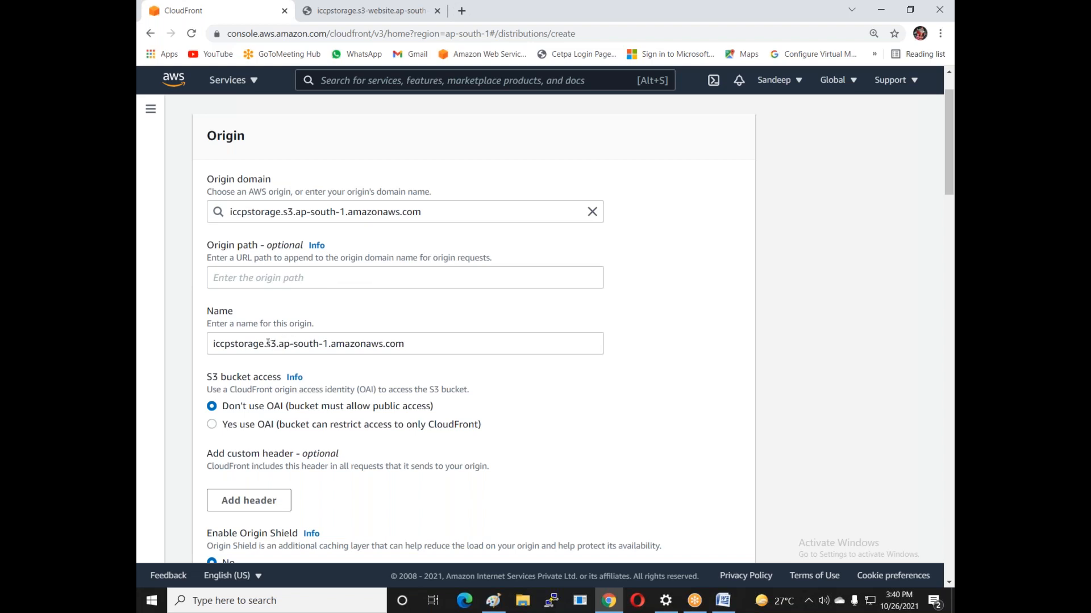
Step: Shorten the origin's name to iccpstorage
{"action": "left_click", "coordinate": [422, 343]}
{"action": "key", "text": "BackSpace"}
{"action": "key", "text": "BackSpace"}
{"action": "key", "text": "BackSpace"}
{"action": "key", "text": "BackSpace"}
{"action": "key", "text": "BackSpace"}
{"action": "key", "text": "BackSpace"}
{"action": "key", "text": "BackSpace"}
{"action": "key", "text": "BackSpace"}
{"action": "key", "text": "BackSpace"}
{"action": "key", "text": "BackSpace"}
{"action": "key", "text": "BackSpace"}
{"action": "key", "text": "BackSpace"}
{"action": "key", "text": "BackSpace"}
{"action": "key", "text": "BackSpace"}
{"action": "key", "text": "BackSpace"}
{"action": "key", "text": "BackSpace"}
{"action": "key", "text": "BackSpace"}
{"action": "key", "text": "BackSpace"}
{"action": "key", "text": "BackSpace"}
{"action": "key", "text": "BackSpace"}
{"action": "key", "text": "BackSpace"}
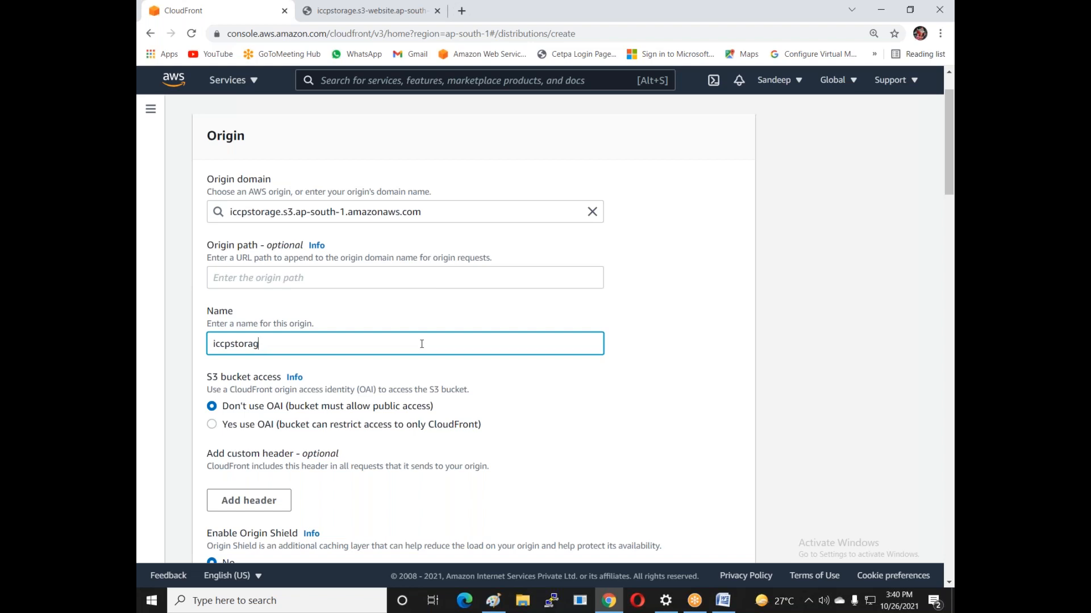
{"action": "type", "text": "e"}
{"action": "left_click", "coordinate": [733, 27]}
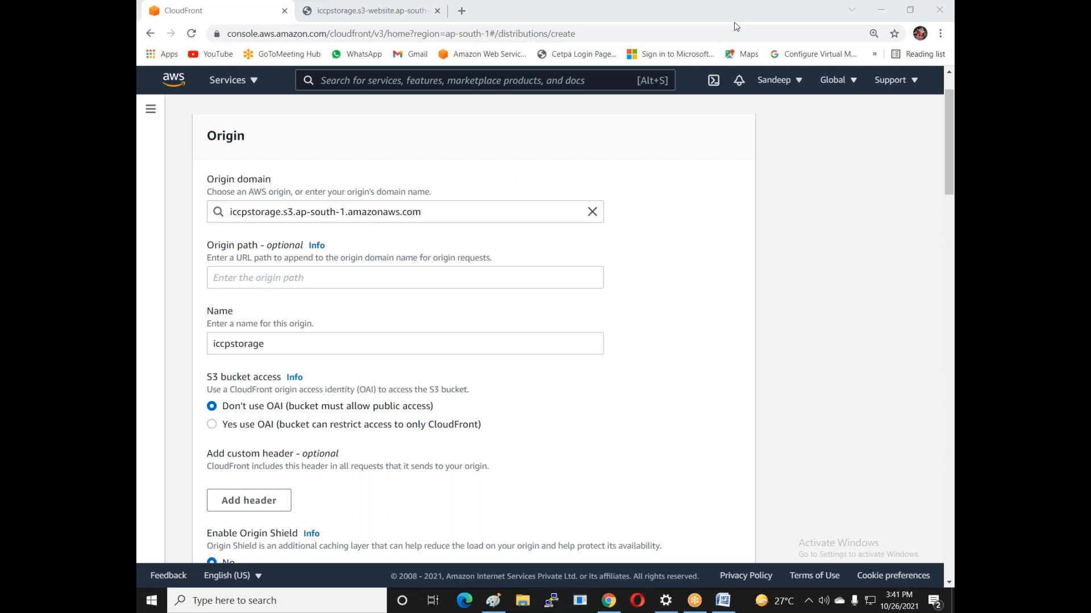
Step: Create the distribution, keeping the default origin access, cache behavior and general settings
{"action": "scroll", "coordinate": [334, 375], "scroll_direction": "down", "scroll_amount": 2}
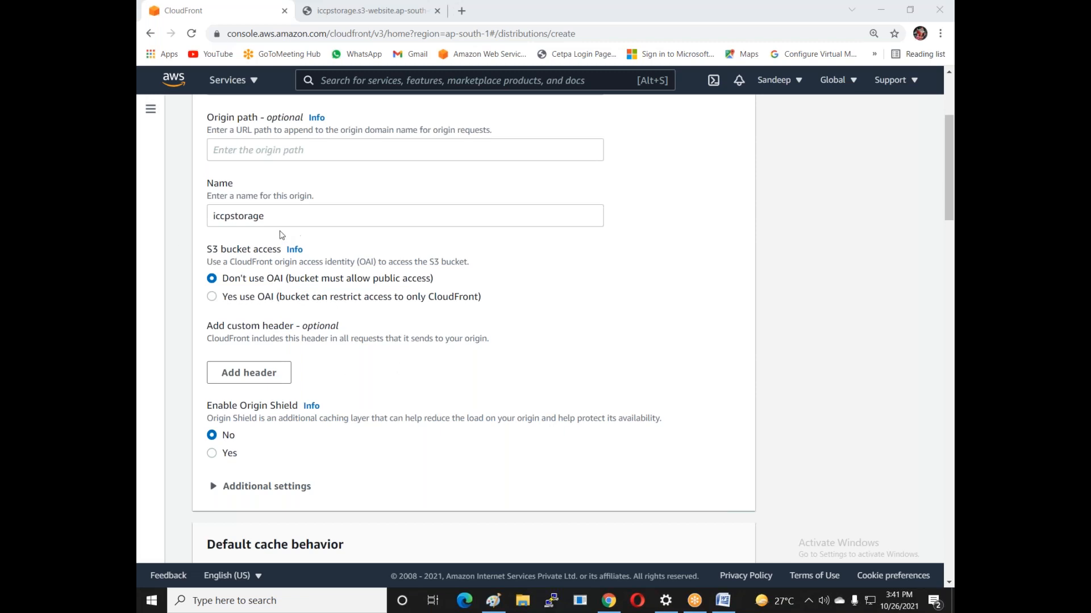
{"action": "scroll", "coordinate": [336, 313], "scroll_direction": "down", "scroll_amount": 2}
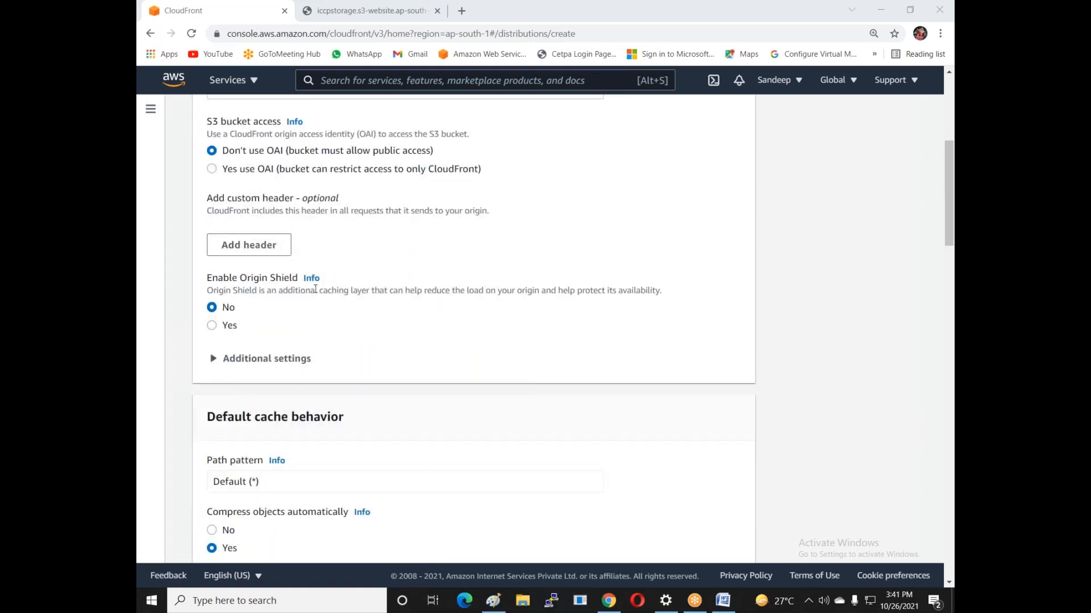
{"action": "scroll", "coordinate": [306, 316], "scroll_direction": "down", "scroll_amount": 2}
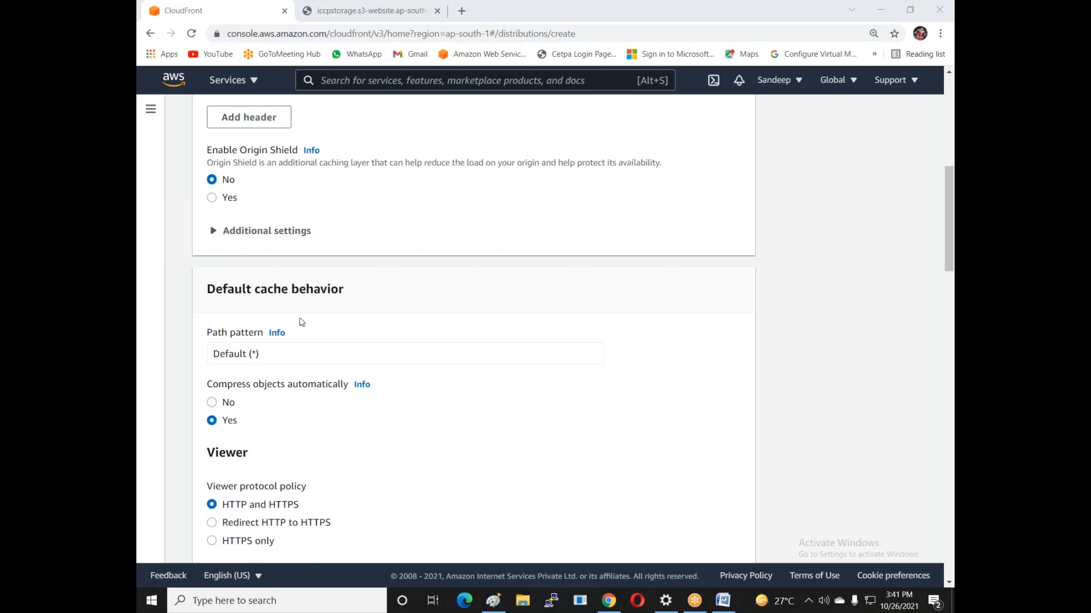
{"action": "scroll", "coordinate": [358, 343], "scroll_direction": "down", "scroll_amount": 4}
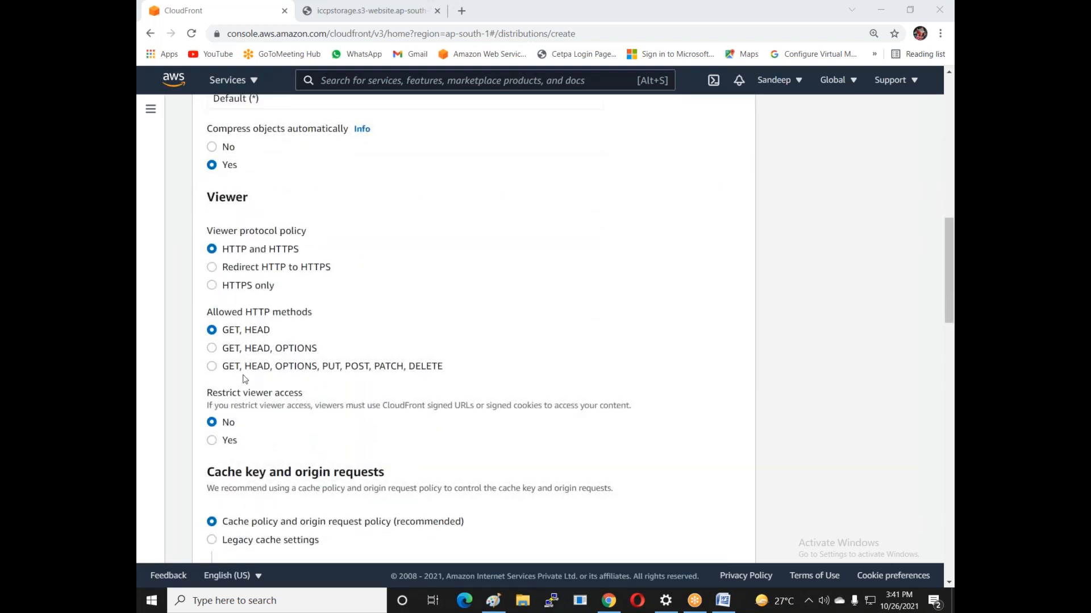
{"action": "scroll", "coordinate": [369, 362], "scroll_direction": "down", "scroll_amount": 3}
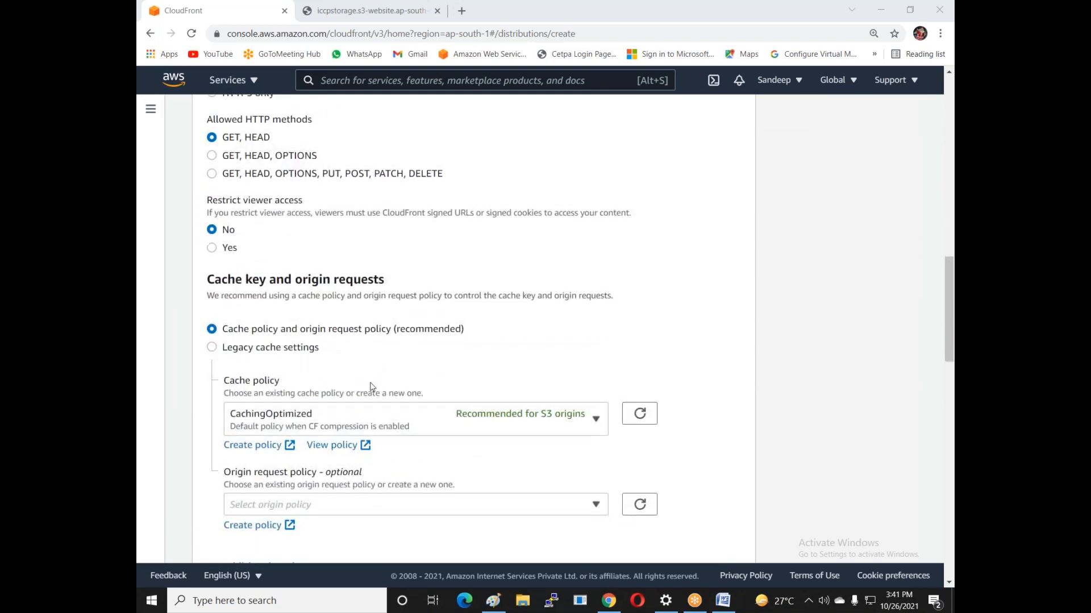
{"action": "scroll", "coordinate": [372, 387], "scroll_direction": "down", "scroll_amount": 5}
{"action": "scroll", "coordinate": [347, 404], "scroll_direction": "down", "scroll_amount": 18}
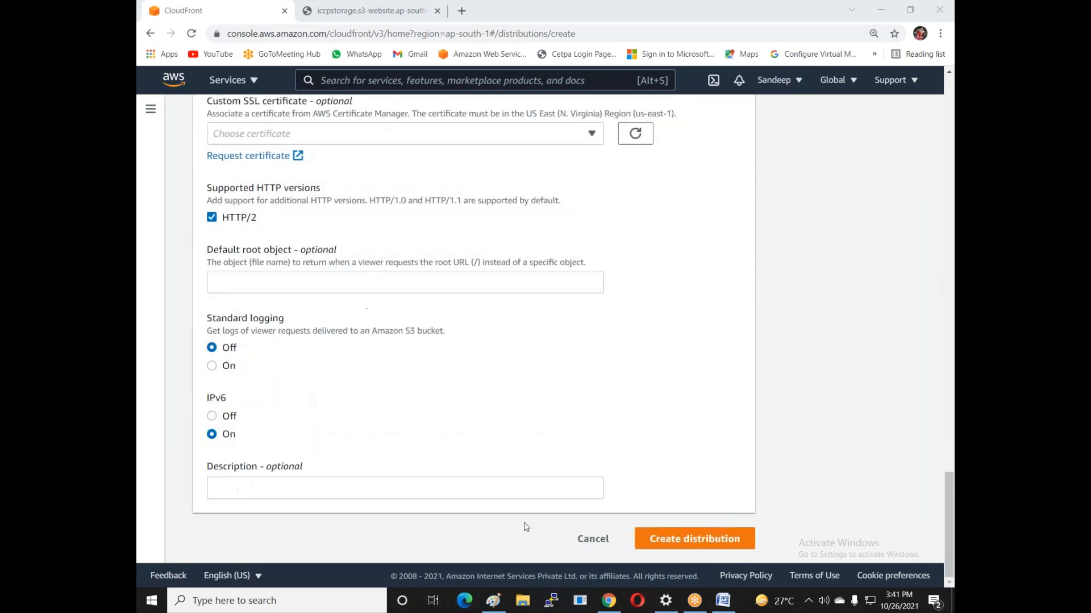
{"action": "left_click", "coordinate": [674, 539]}
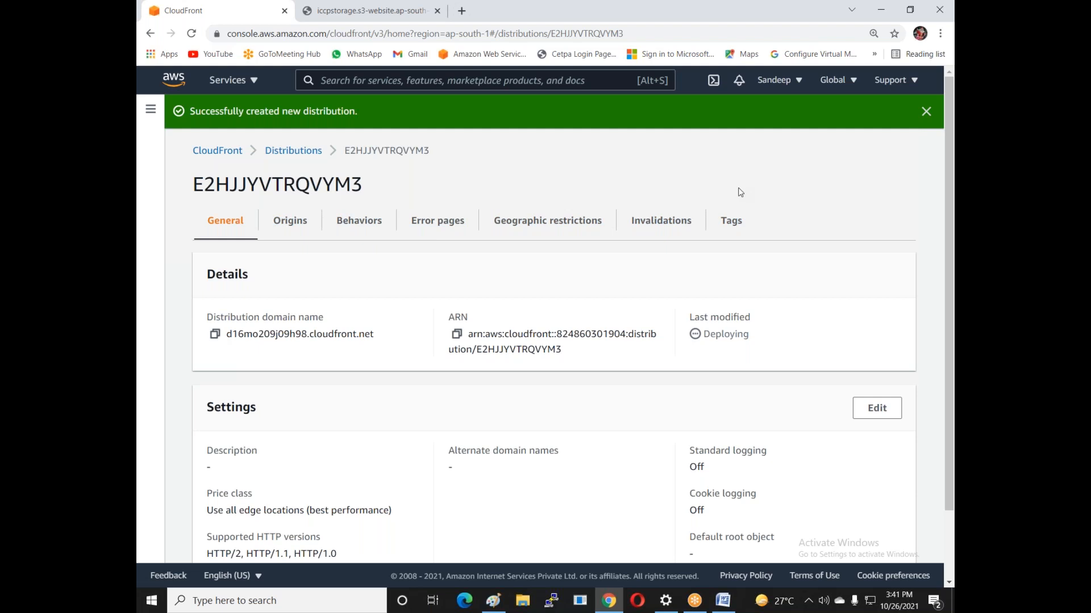
Step: Review the new distribution's geographic restrictions, error pages and origins
{"action": "left_click", "coordinate": [548, 223]}
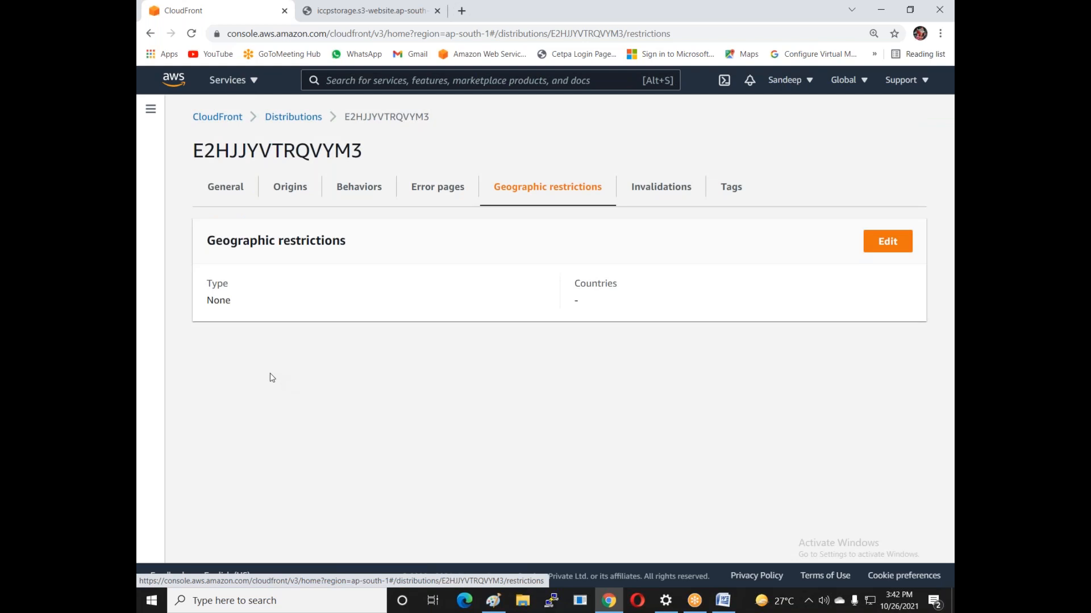
{"action": "left_click", "coordinate": [425, 195]}
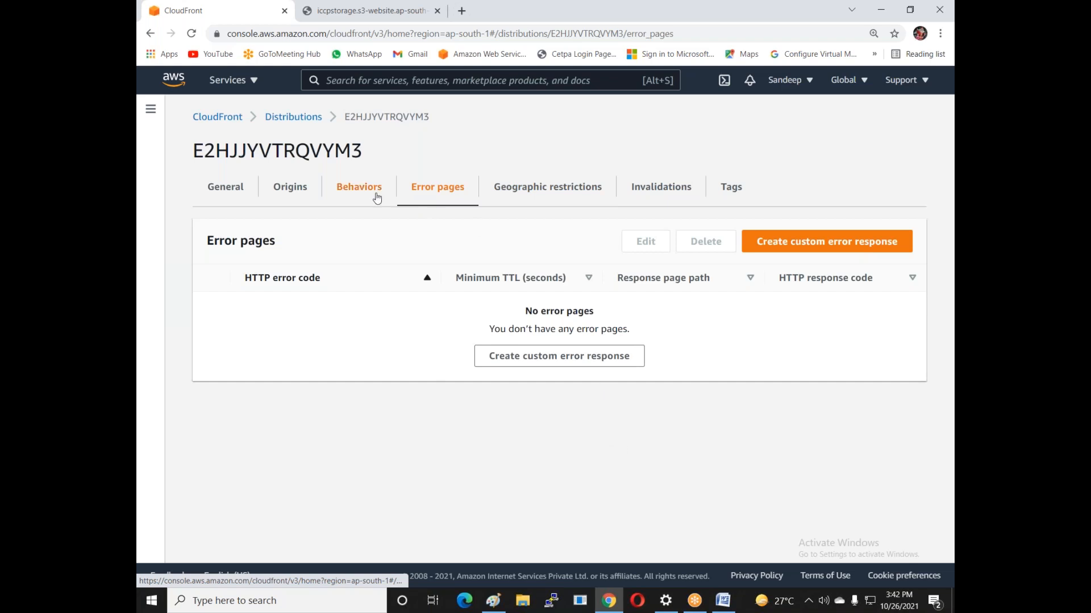
{"action": "left_click", "coordinate": [291, 195]}
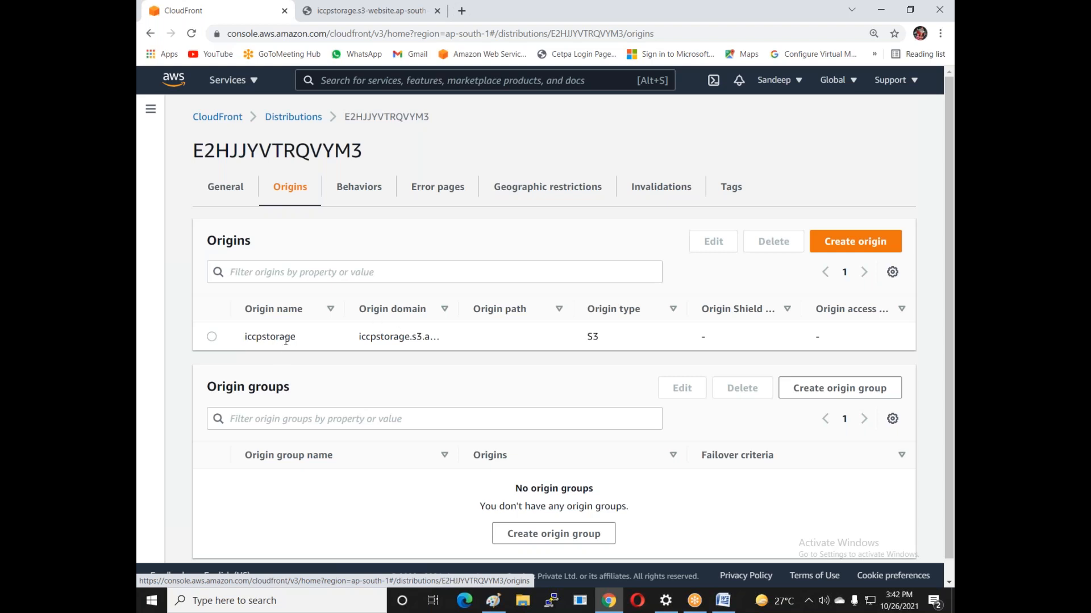
Step: Copy the distribution domain name, try to load its /error.html page in a new browser tab, and close that tab
{"action": "left_click", "coordinate": [226, 191]}
{"action": "left_click", "coordinate": [215, 300]}
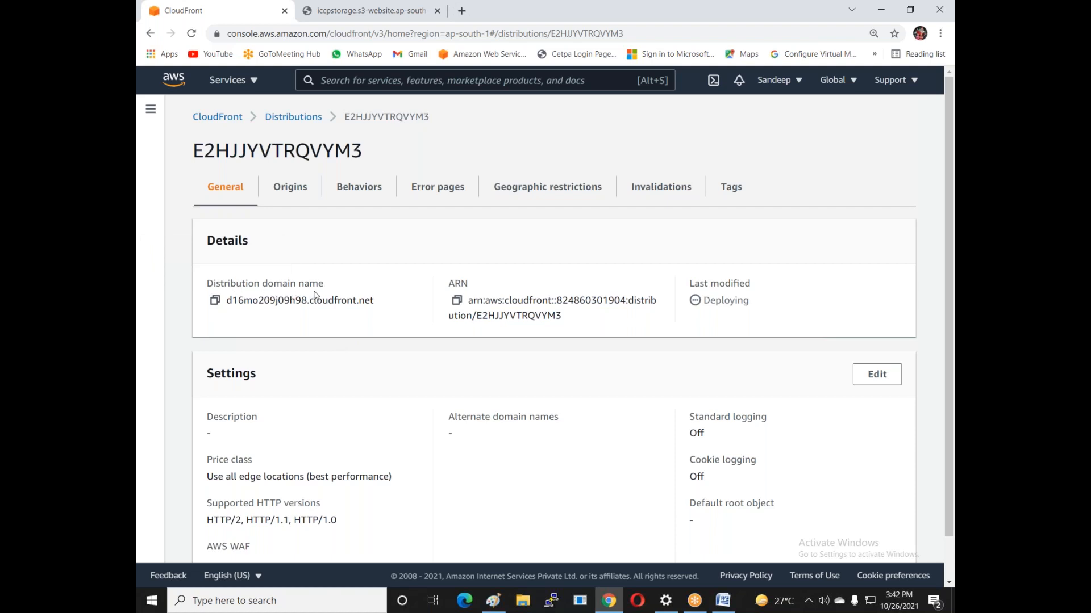
{"action": "left_click", "coordinate": [215, 301]}
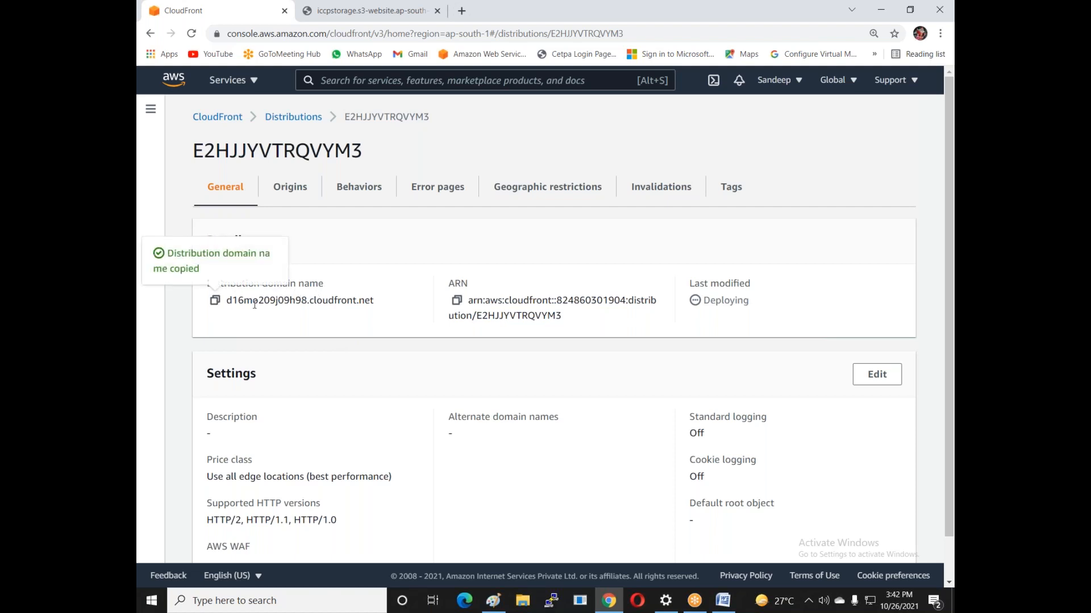
{"action": "left_click", "coordinate": [462, 11]}
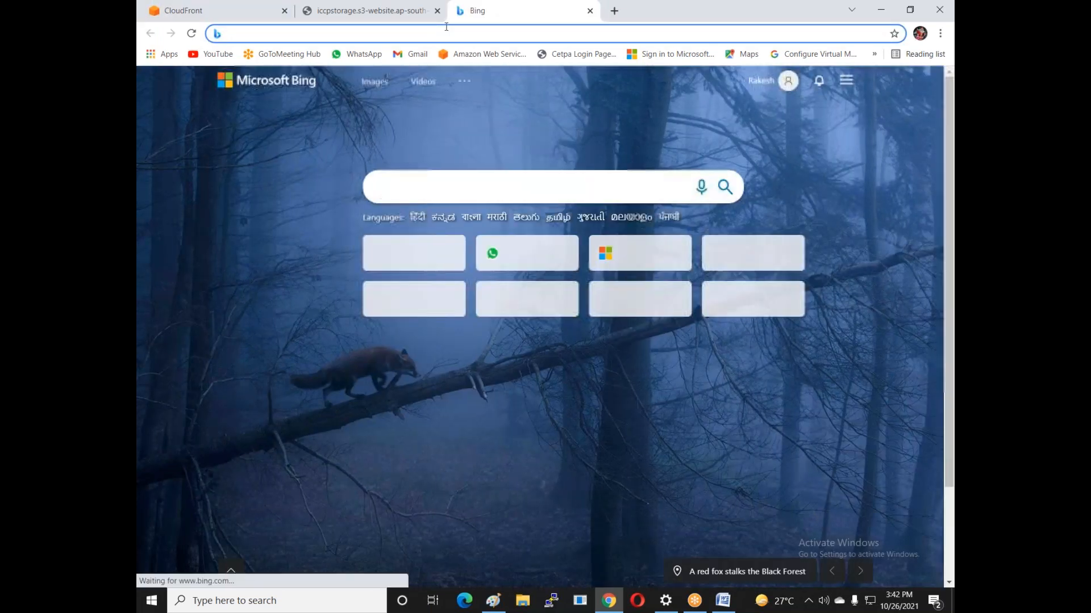
{"action": "key", "text": "ctrl+v"}
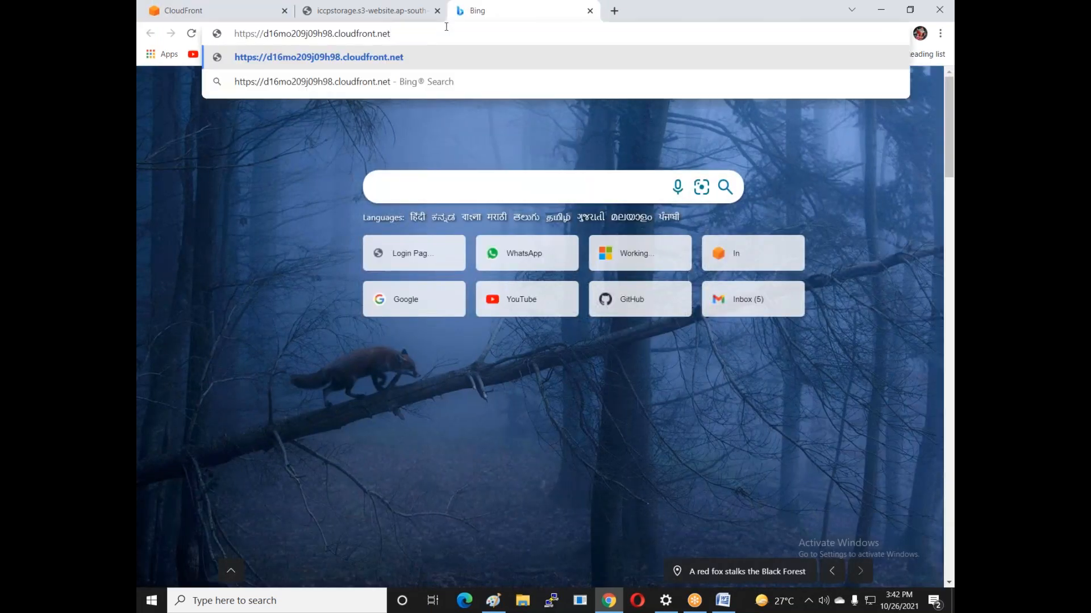
{"action": "type", "text": "/"}
{"action": "type", "text": "erro"}
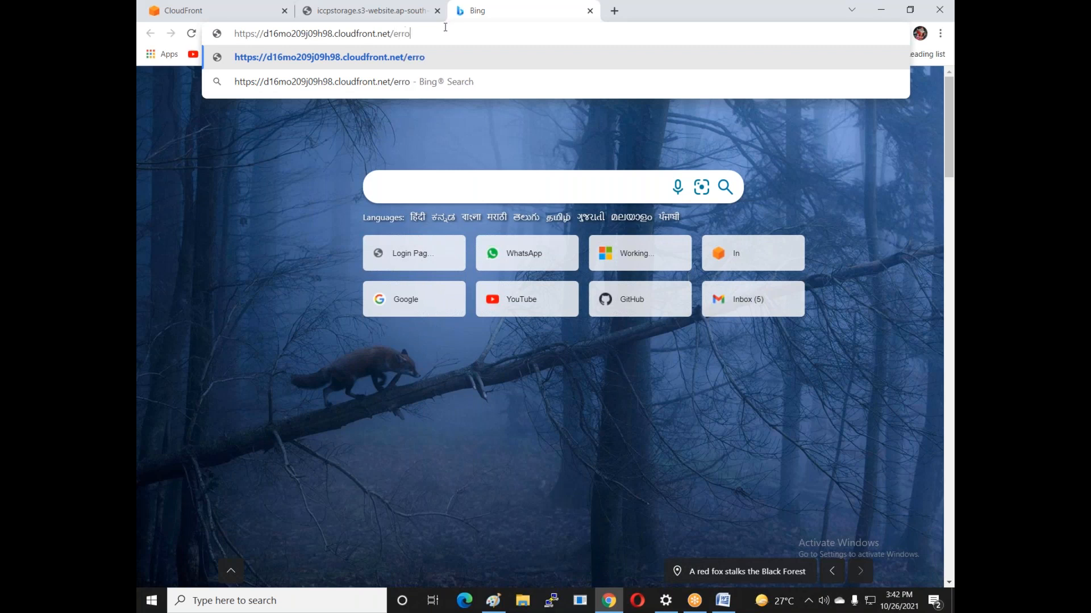
{"action": "type", "text": "r.html"}
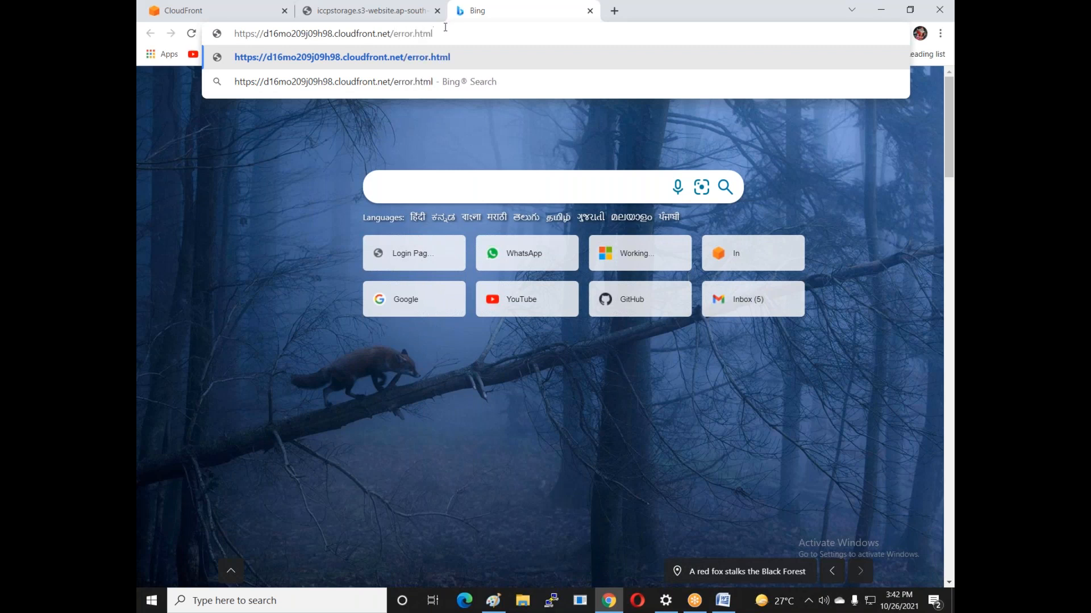
{"action": "key", "text": "Return"}
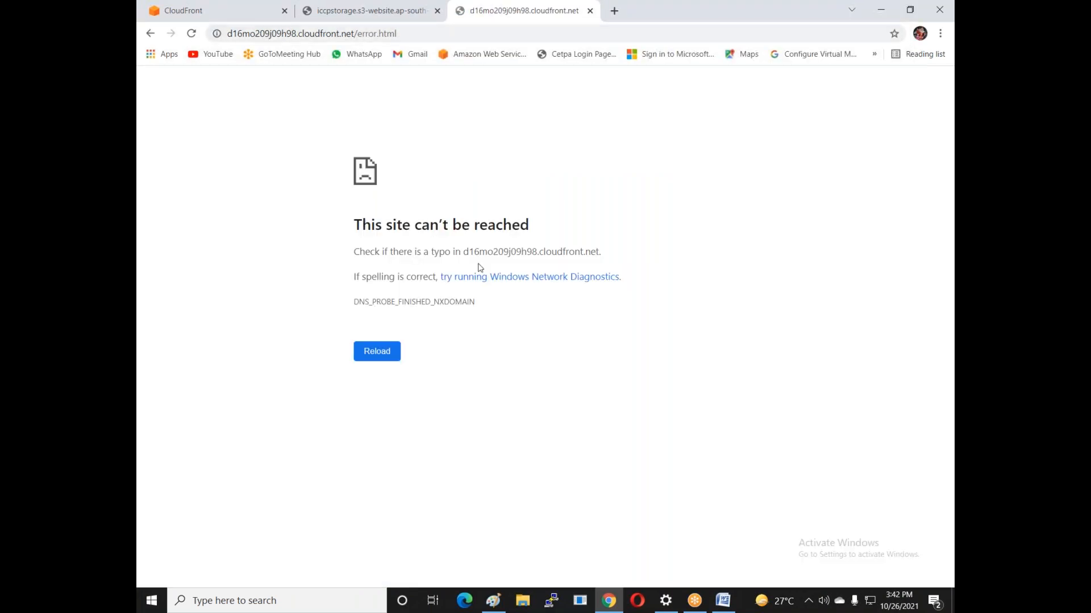
{"action": "left_click", "coordinate": [589, 11]}
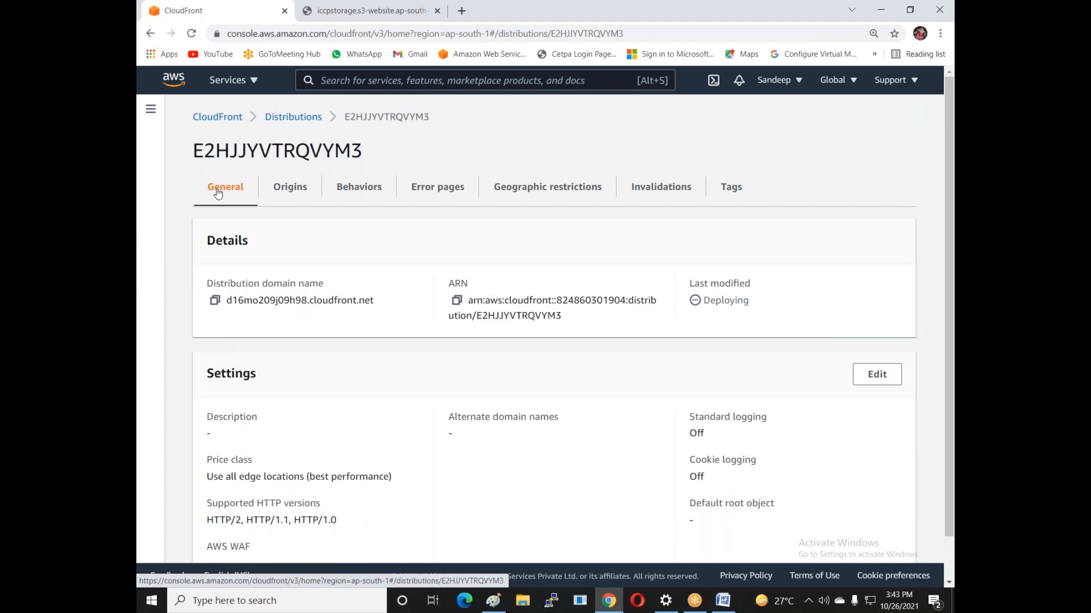
Step: Return to the distributions list and refresh it to check the new distribution's deployment status
{"action": "left_click", "coordinate": [291, 118]}
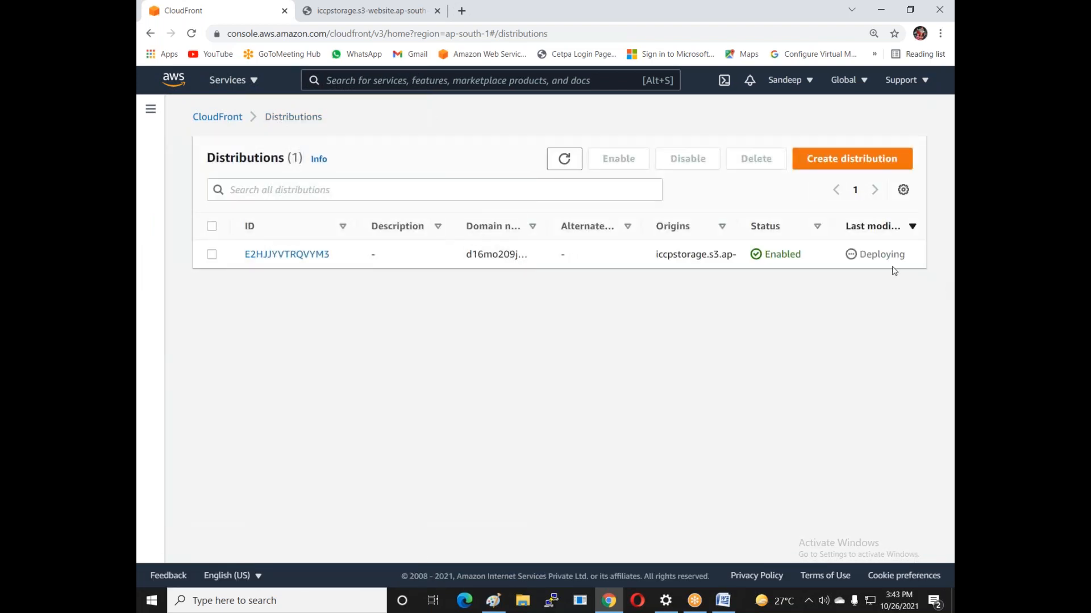
{"action": "left_click", "coordinate": [564, 159]}
{"action": "left_click", "coordinate": [564, 159]}
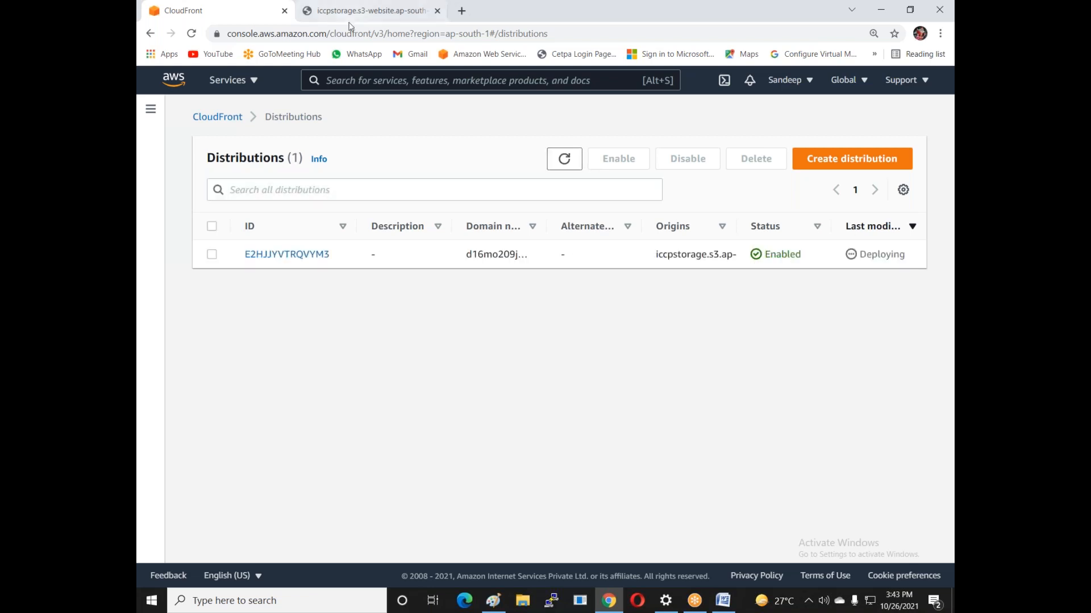
{"action": "left_click", "coordinate": [875, 331]}
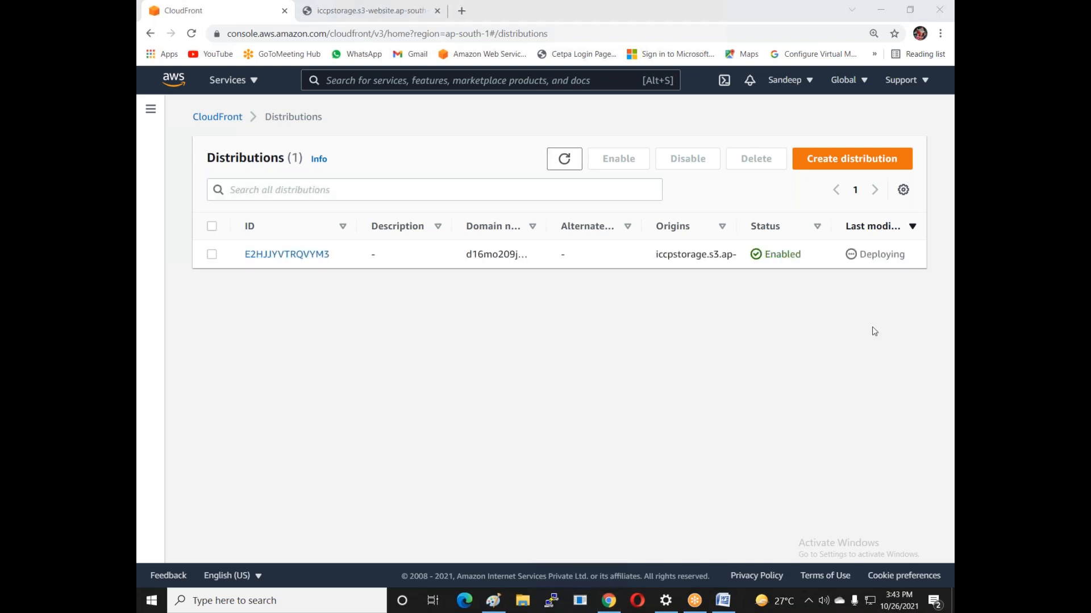
Step: Minimize the open windows and create a new text document named raj on the desktop
{"action": "left_click", "coordinate": [877, 17]}
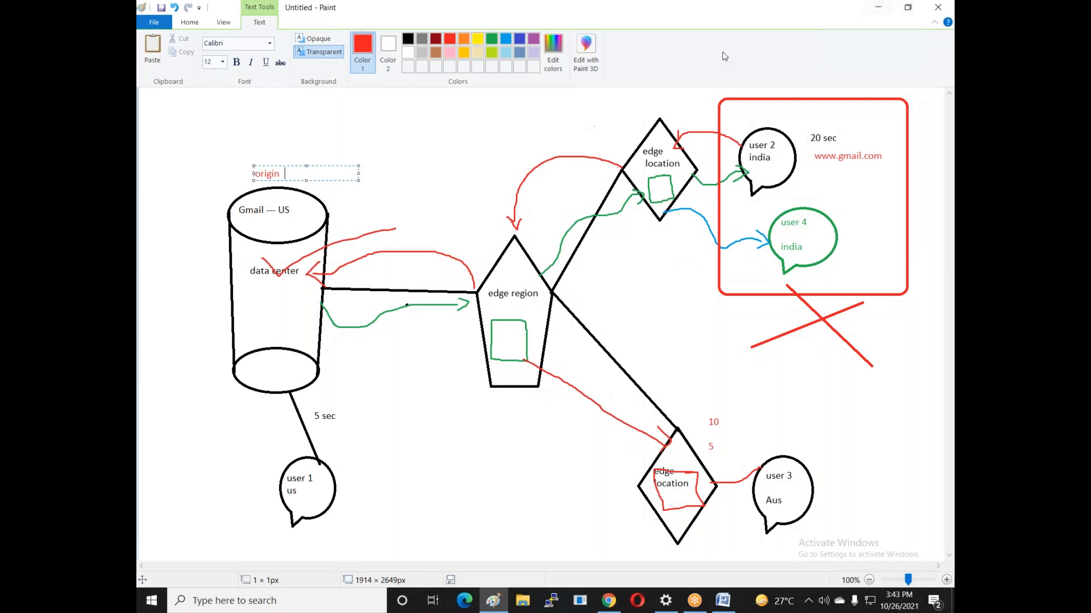
{"action": "left_click", "coordinate": [876, 15]}
{"action": "right_click", "coordinate": [264, 159]}
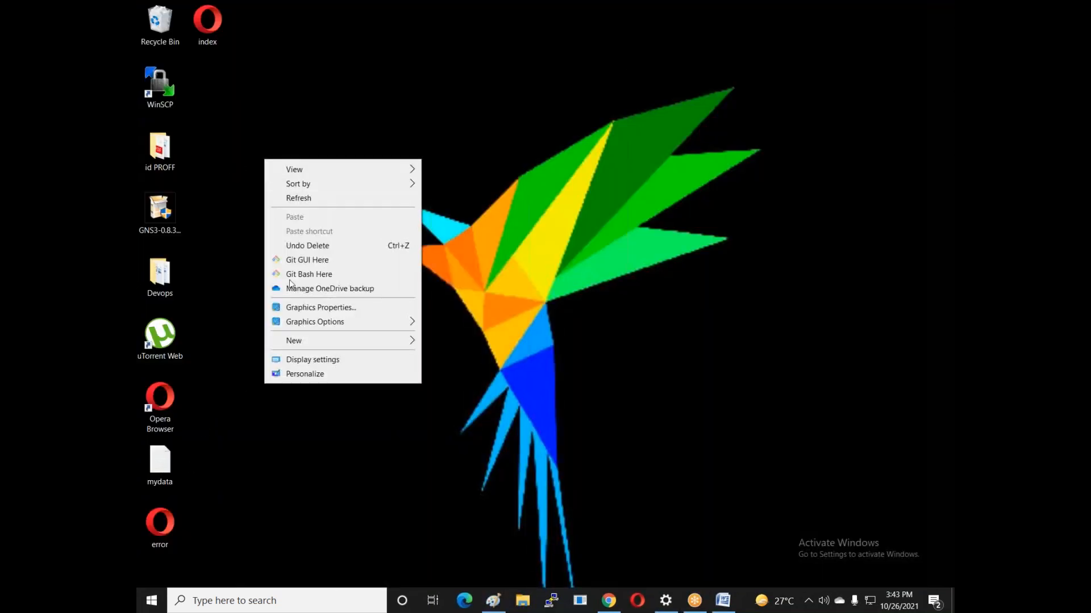
{"action": "mouse_move", "coordinate": [314, 350]}
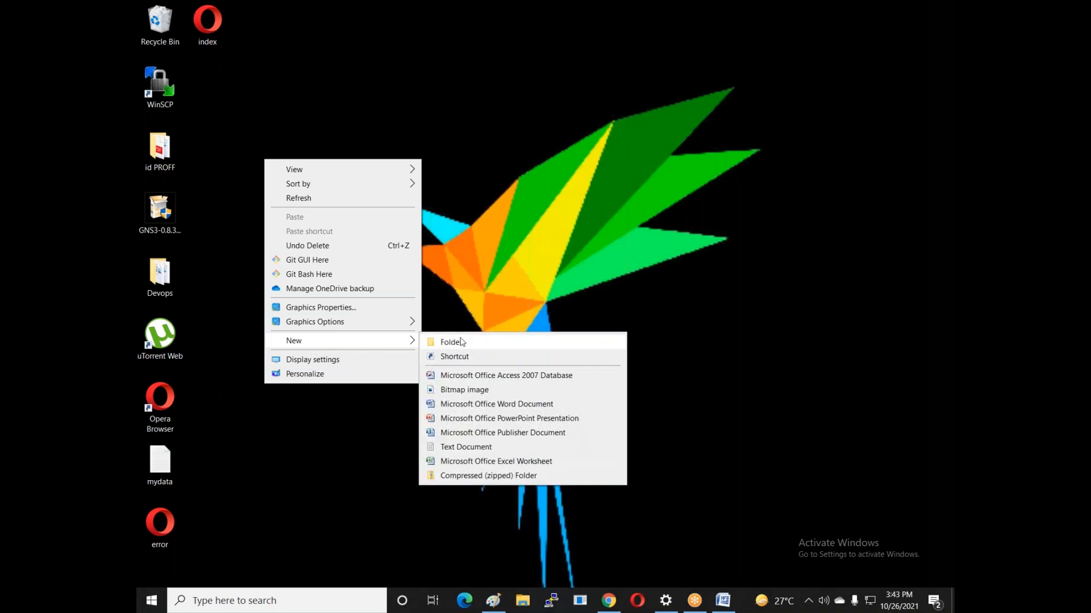
{"action": "left_click", "coordinate": [463, 447]}
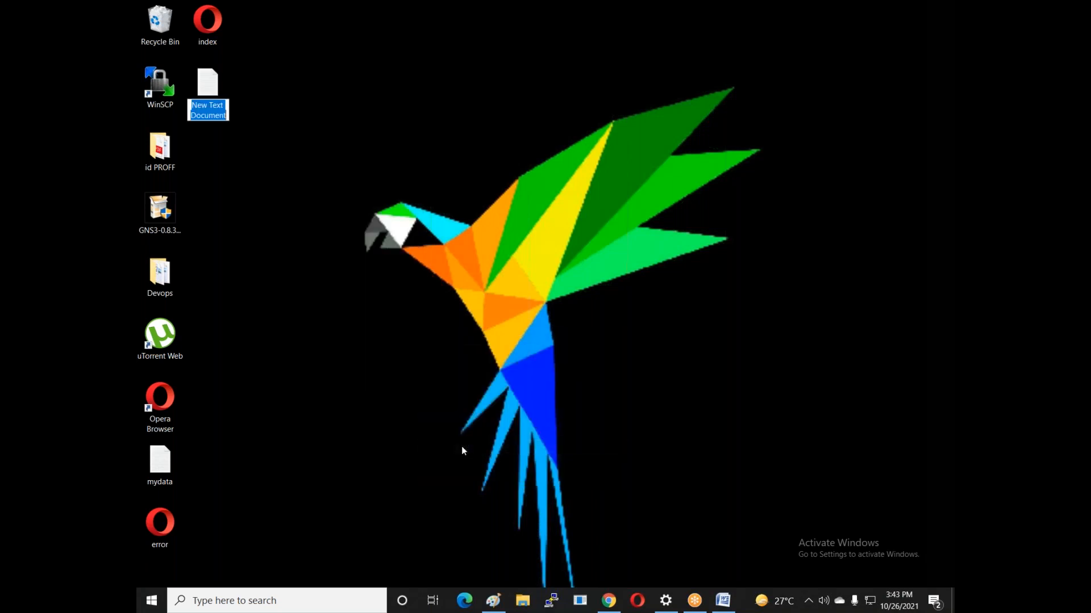
{"action": "type", "text": "raj"}
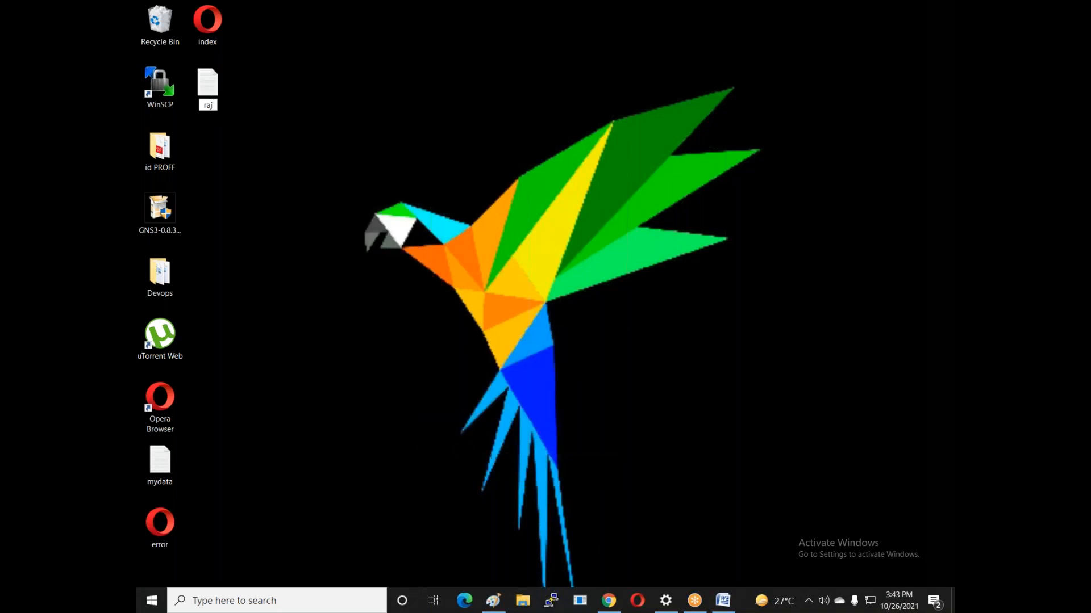
{"action": "key", "text": "Return"}
Step: Open the raj text file, enter "hell raj" as its content, save it and close it
{"action": "key", "text": "Return"}
{"action": "type", "text": "hell raj"}
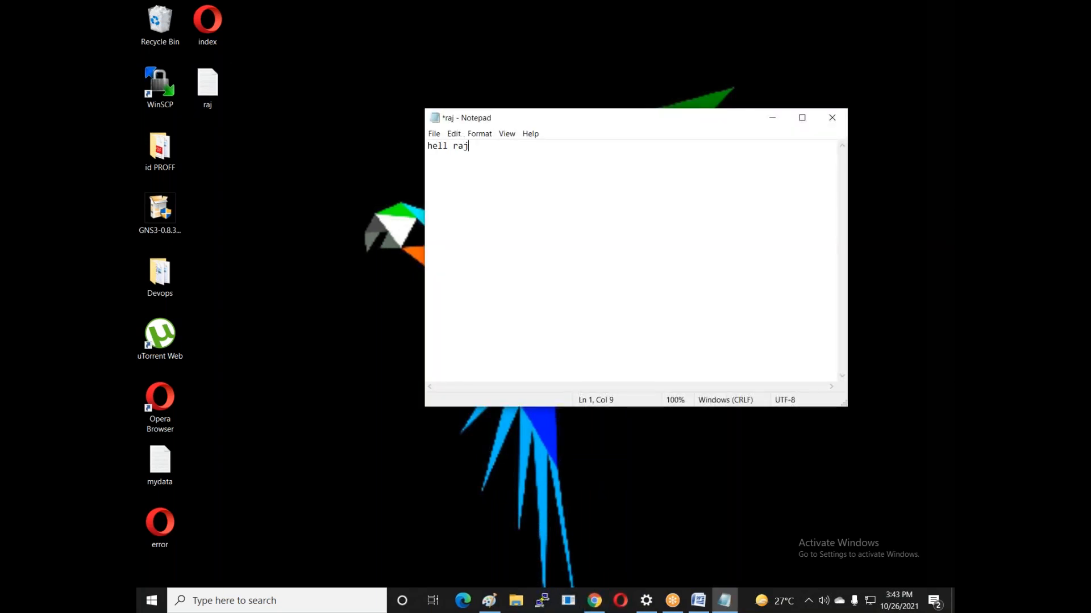
{"action": "key", "text": "ctrl+s"}
{"action": "left_click", "coordinate": [831, 117]}
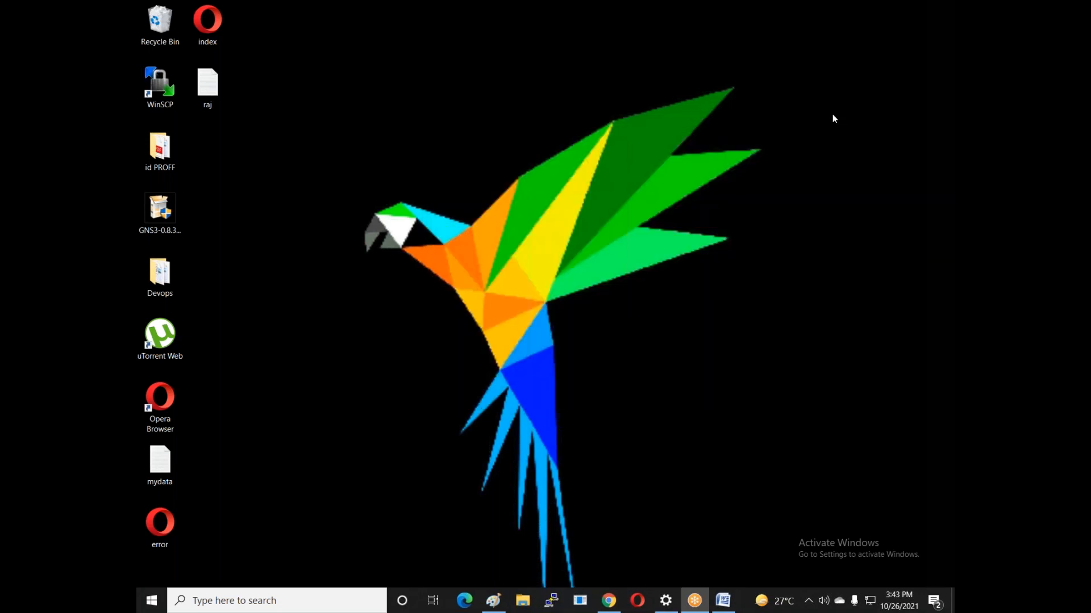
Step: Switch back to Chrome and close the tab showing the iccpstorage S3 website
{"action": "left_click", "coordinate": [618, 607]}
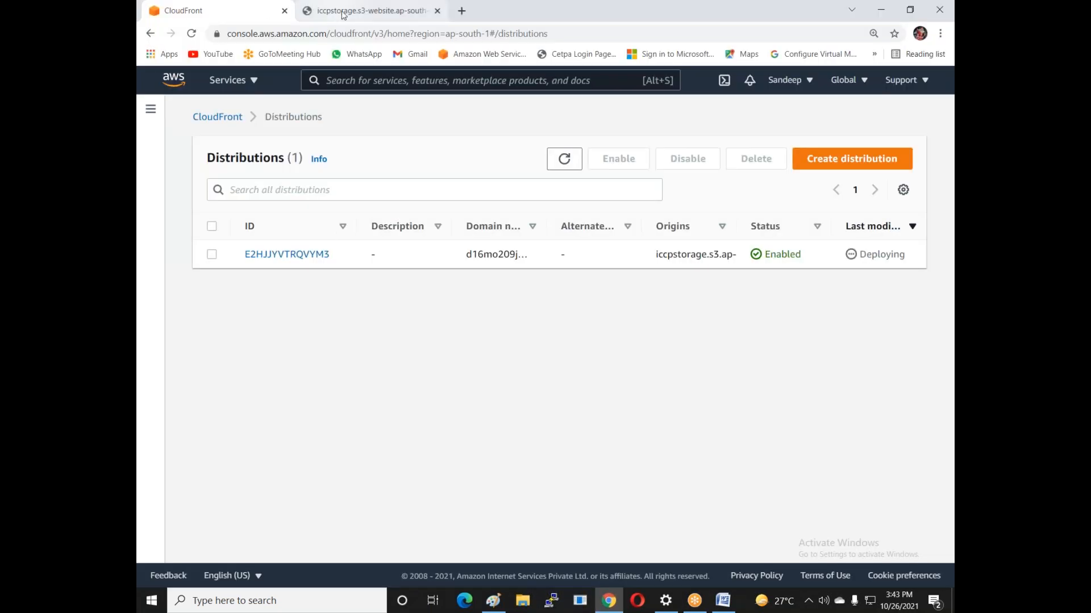
{"action": "left_click", "coordinate": [344, 14]}
{"action": "left_click", "coordinate": [149, 34]}
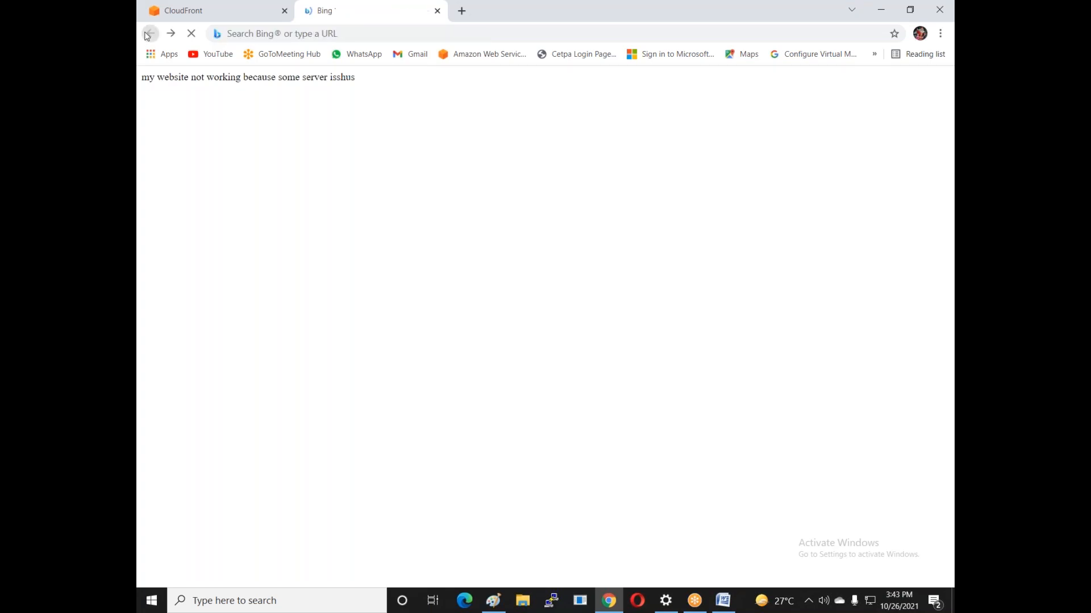
{"action": "left_click", "coordinate": [438, 14]}
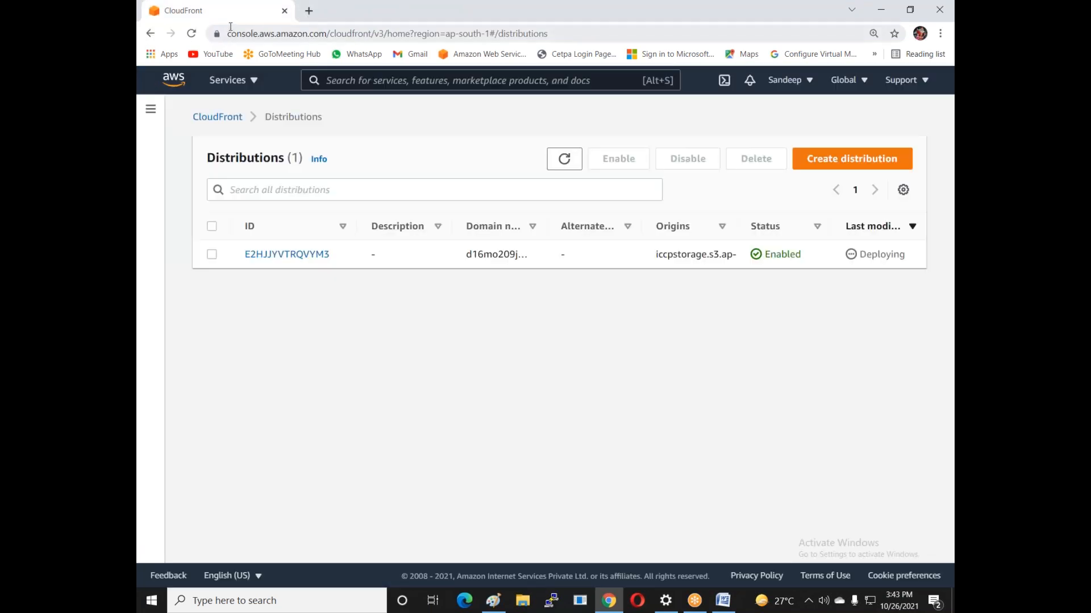
Step: Open the S3 console in a new browser tab and show its bucket list
{"action": "left_click", "coordinate": [245, 80]}
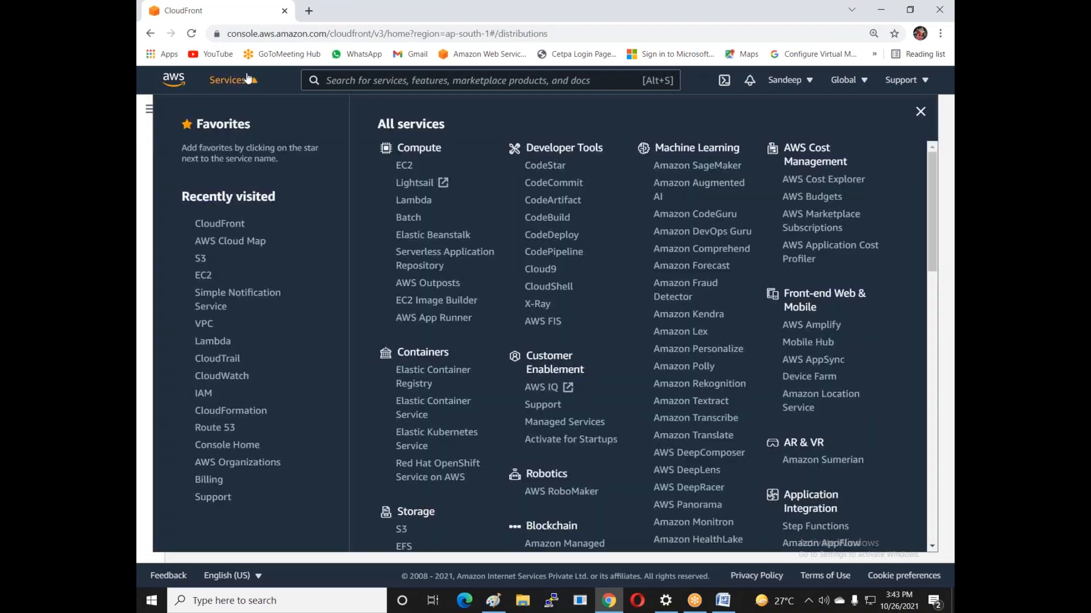
{"action": "right_click", "coordinate": [201, 260]}
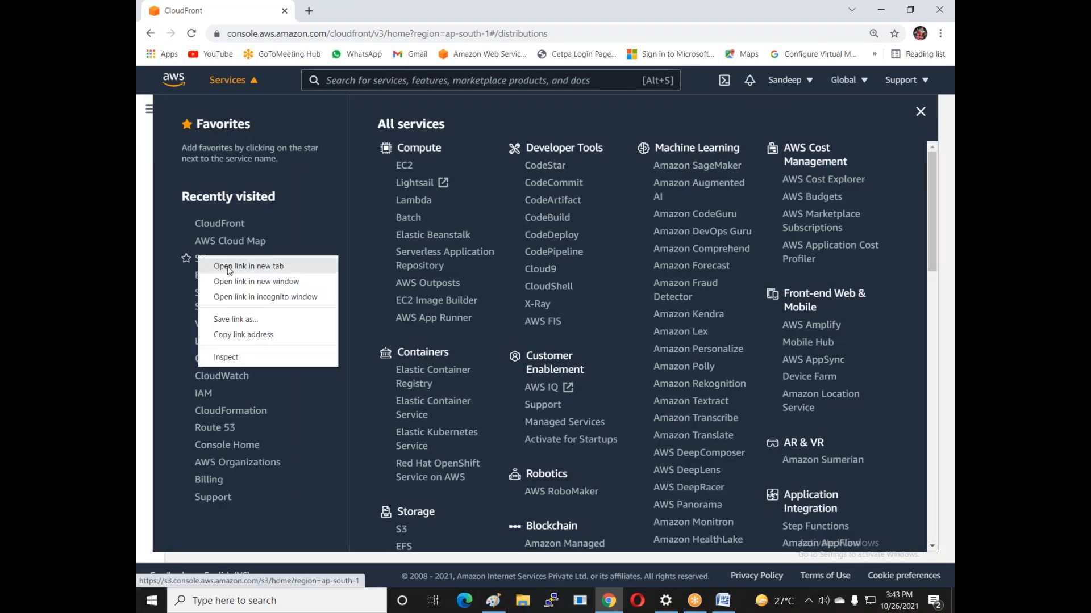
{"action": "left_click", "coordinate": [228, 265]}
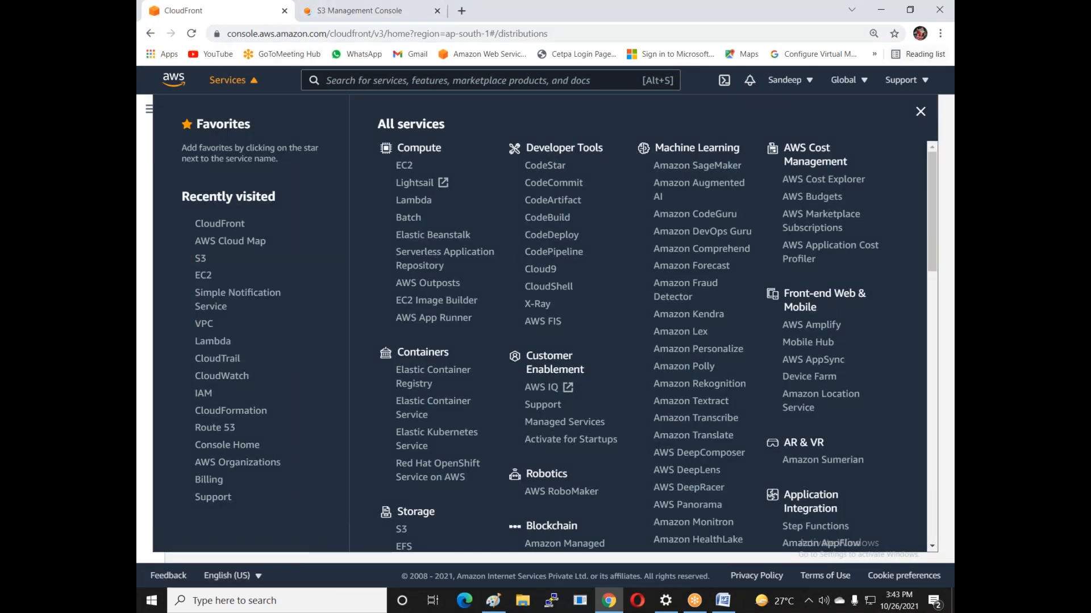
{"action": "left_click", "coordinate": [920, 111]}
{"action": "left_click", "coordinate": [366, 11]}
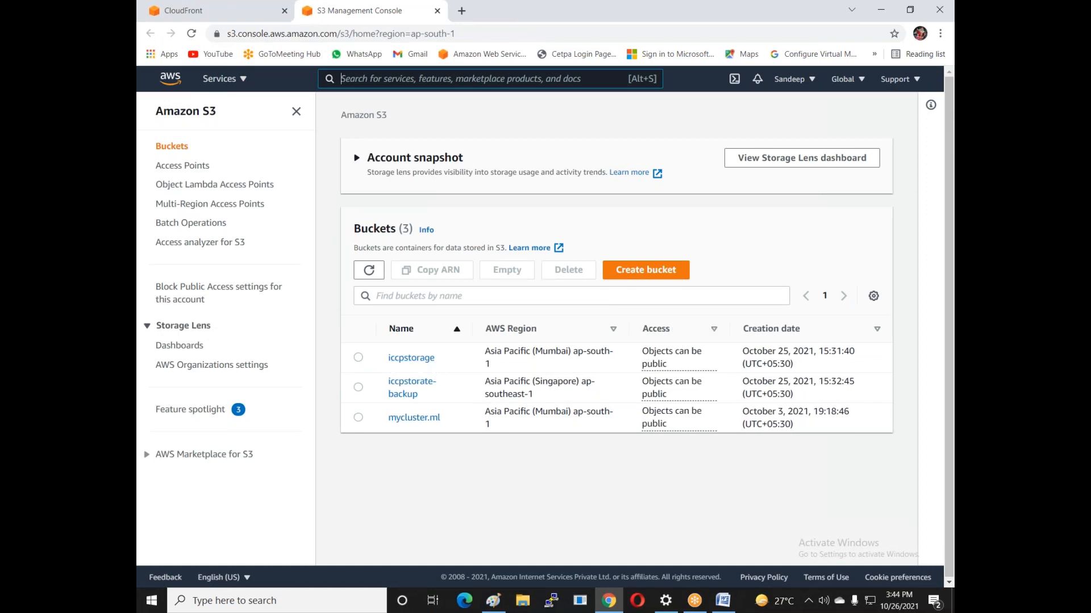
Step: Permit and confirm deletion of mydata.txt from the iccpstorate-backup bucket, then close the deletion status page
{"action": "left_click", "coordinate": [415, 389]}
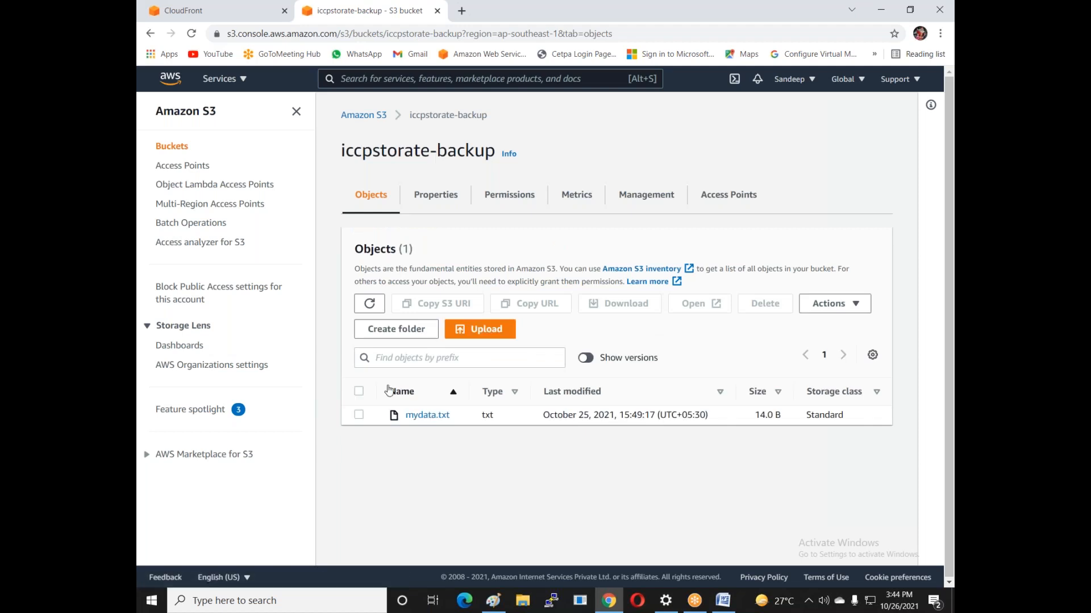
{"action": "left_click", "coordinate": [359, 415]}
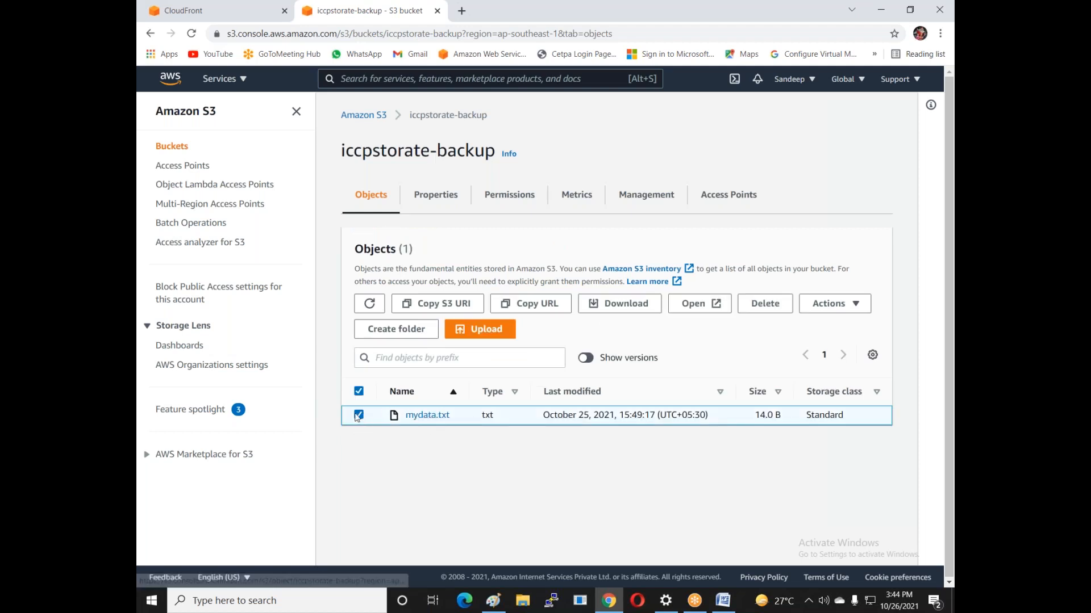
{"action": "left_click", "coordinate": [358, 415]}
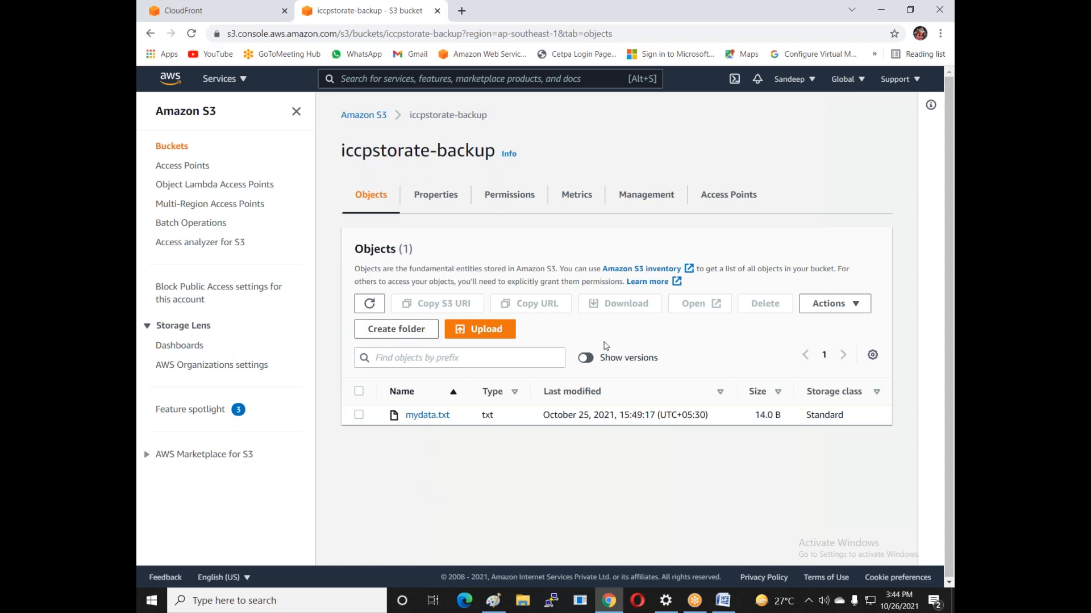
{"action": "left_click", "coordinate": [359, 416]}
{"action": "left_click", "coordinate": [764, 304]}
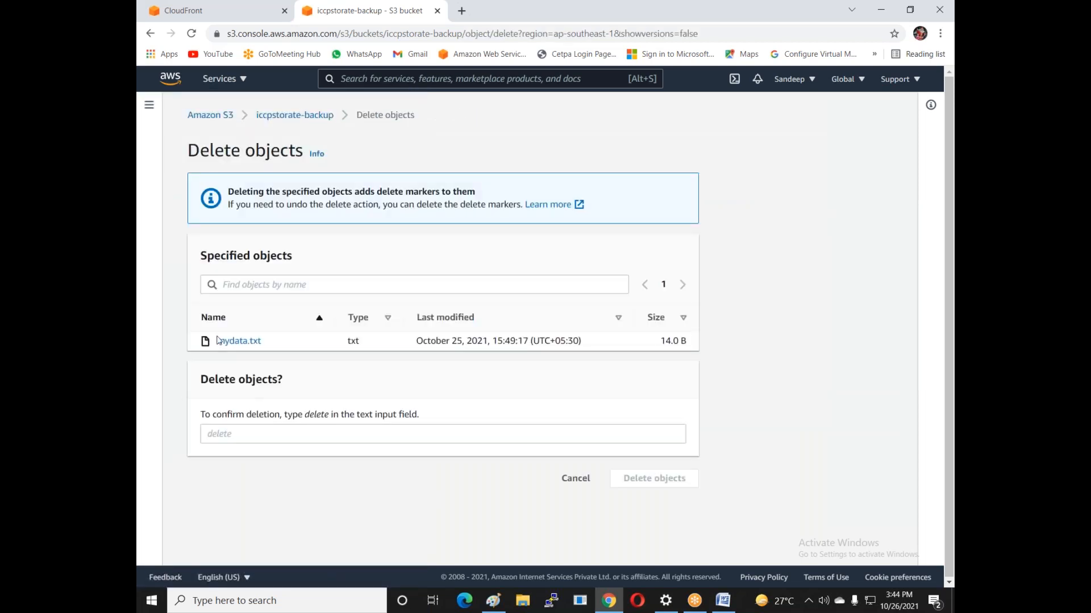
{"action": "left_click", "coordinate": [396, 433]}
{"action": "type", "text": "delete"}
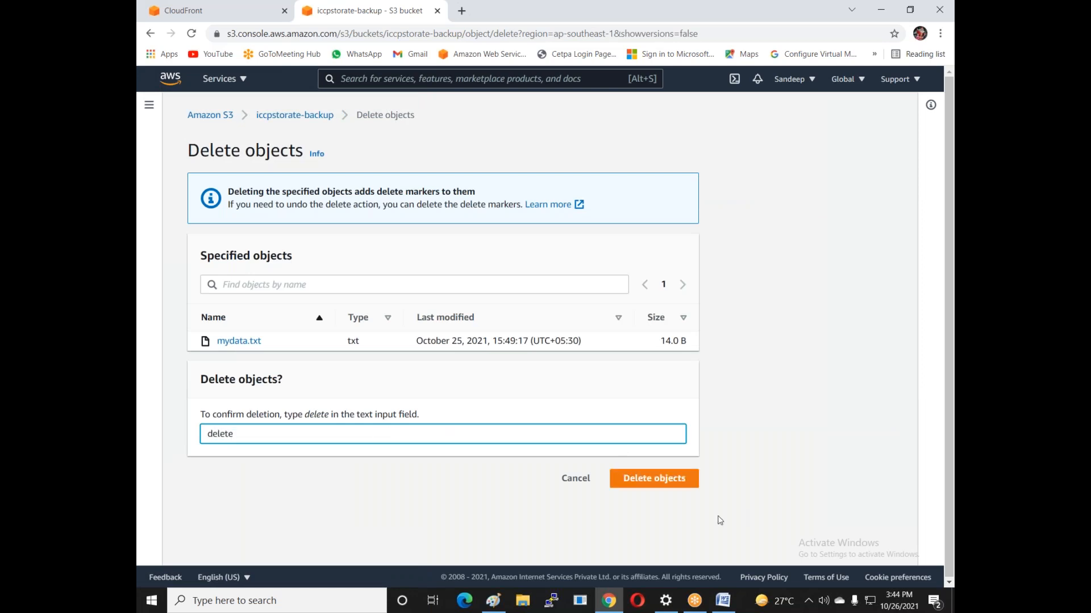
{"action": "left_click", "coordinate": [624, 480]}
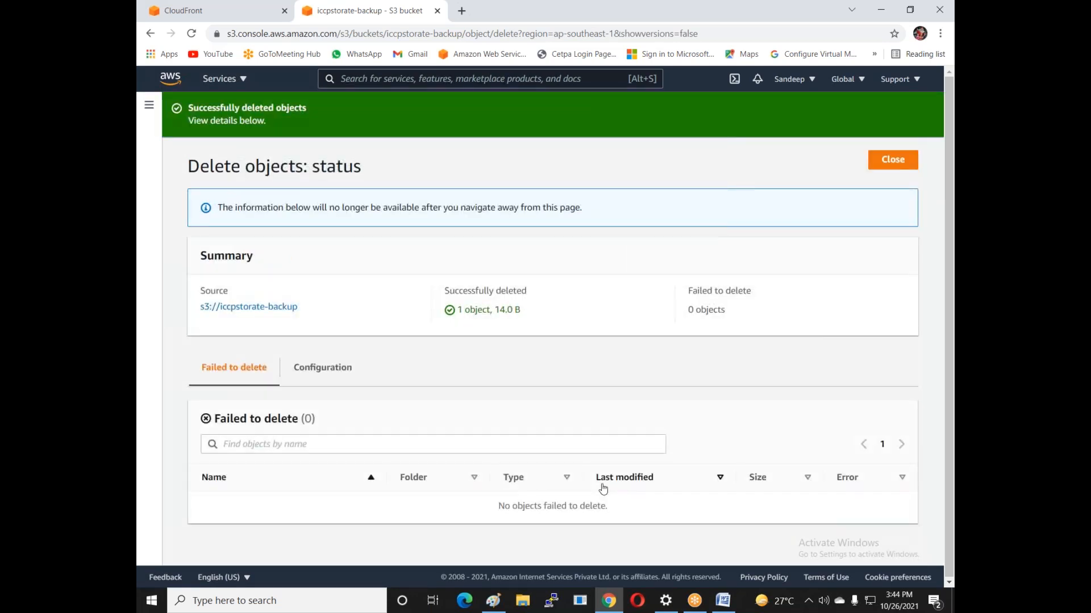
{"action": "left_click", "coordinate": [897, 164]}
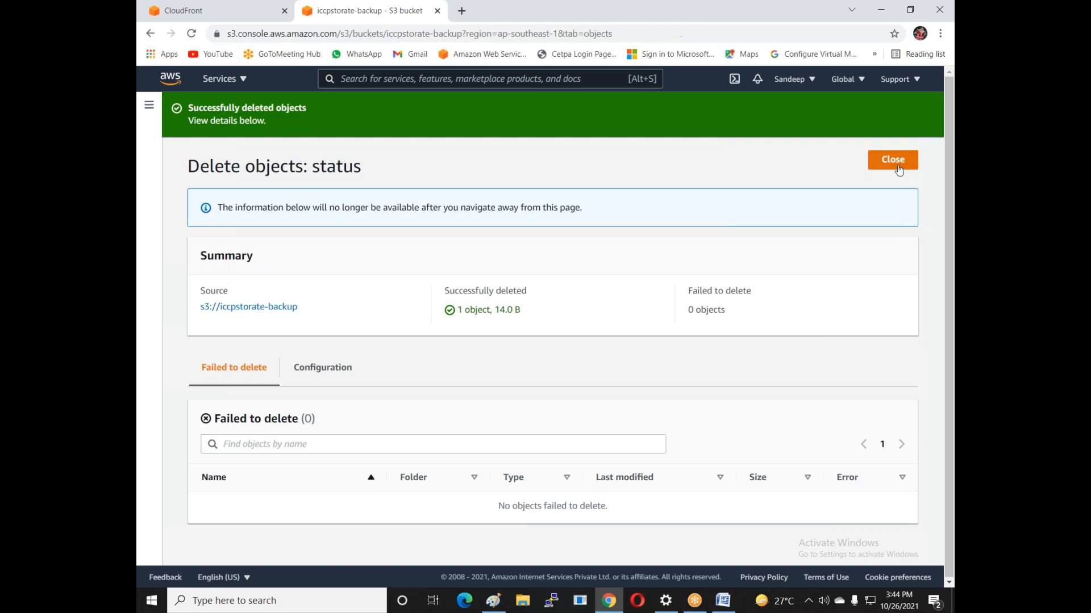
Step: Upload raj.txt from the desktop to the iccpstorate-backup bucket and close the upload status page
{"action": "left_click", "coordinate": [702, 306]}
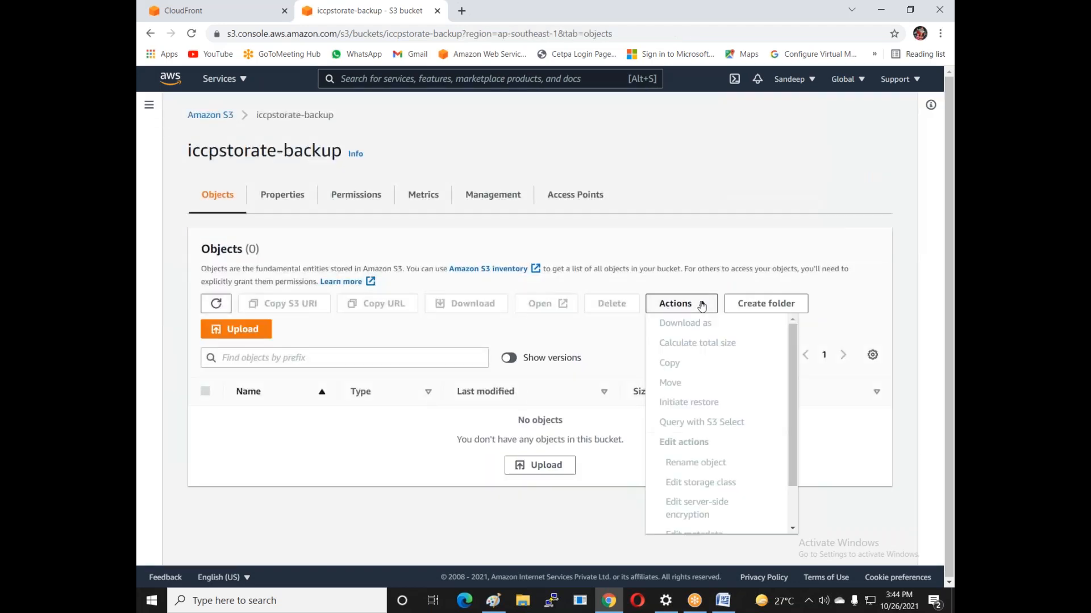
{"action": "left_click", "coordinate": [256, 332]}
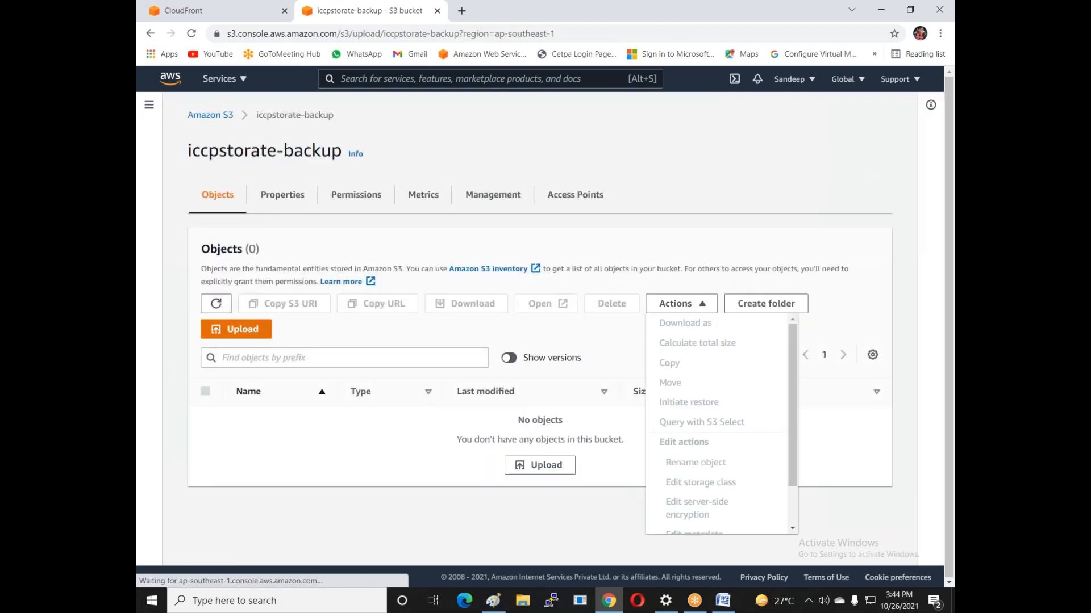
{"action": "left_click", "coordinate": [599, 276]}
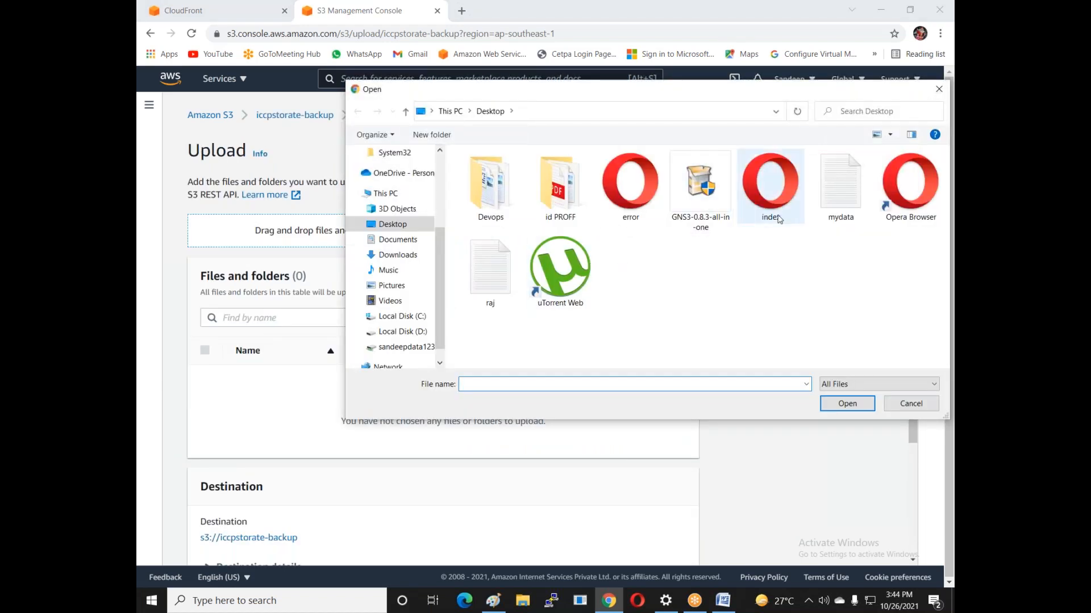
{"action": "double_click", "coordinate": [490, 270]}
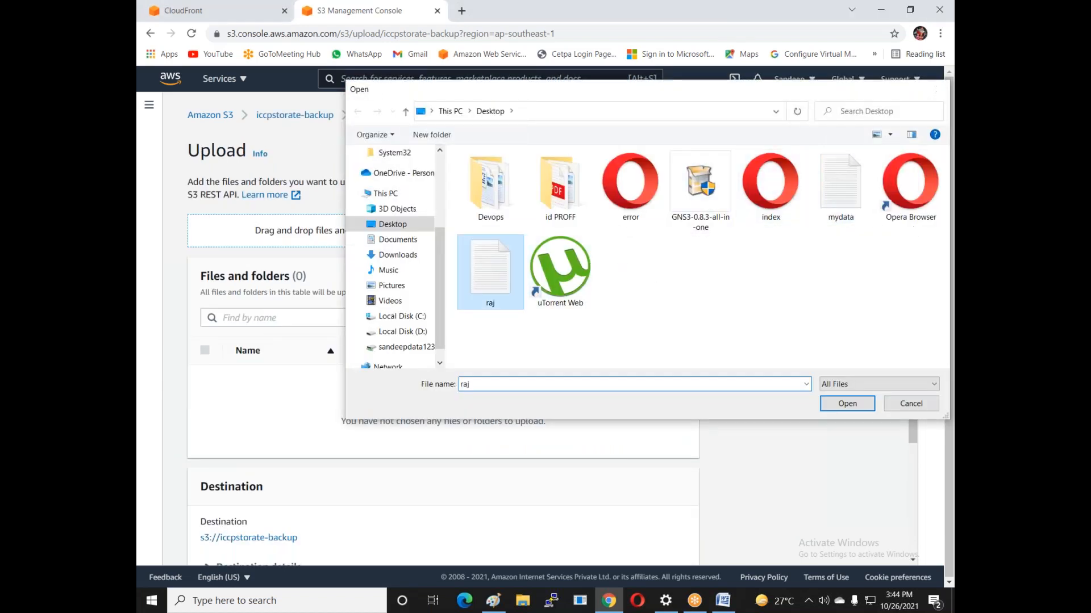
{"action": "scroll", "coordinate": [662, 546], "scroll_direction": "down", "scroll_amount": 2}
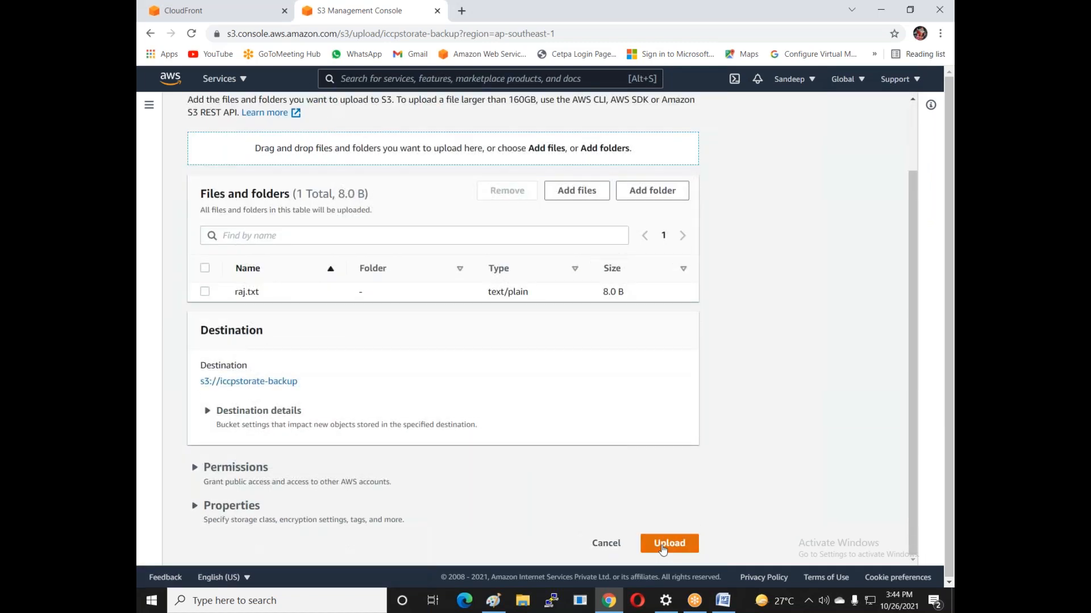
{"action": "left_click", "coordinate": [662, 544]}
{"action": "left_click", "coordinate": [893, 168]}
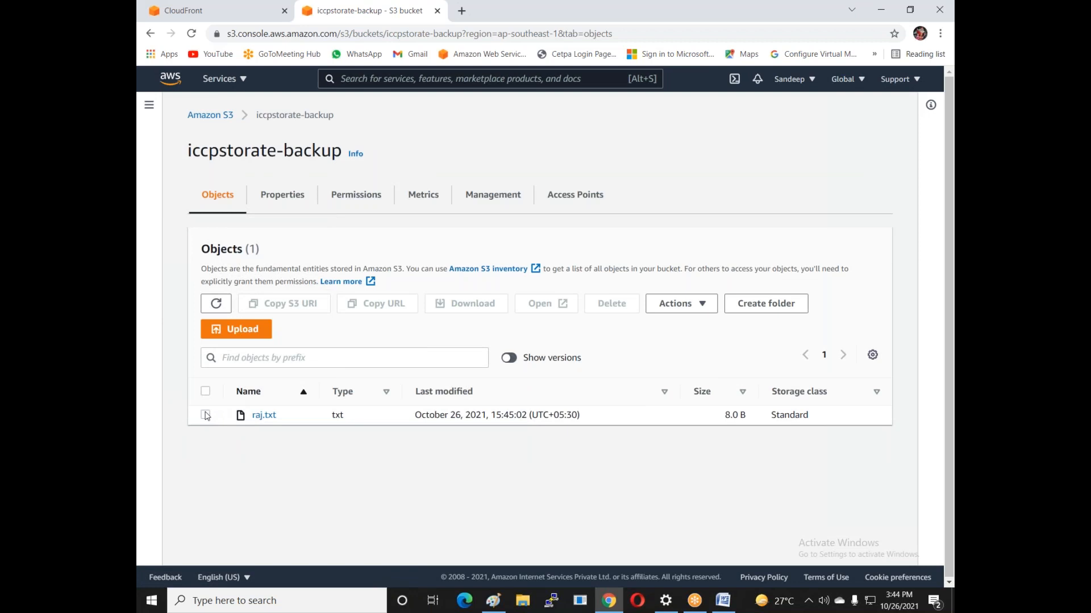
Step: Make raj.txt in the iccpstorate-backup bucket publicly readable and return to the bucket's object list
{"action": "left_click", "coordinate": [206, 415]}
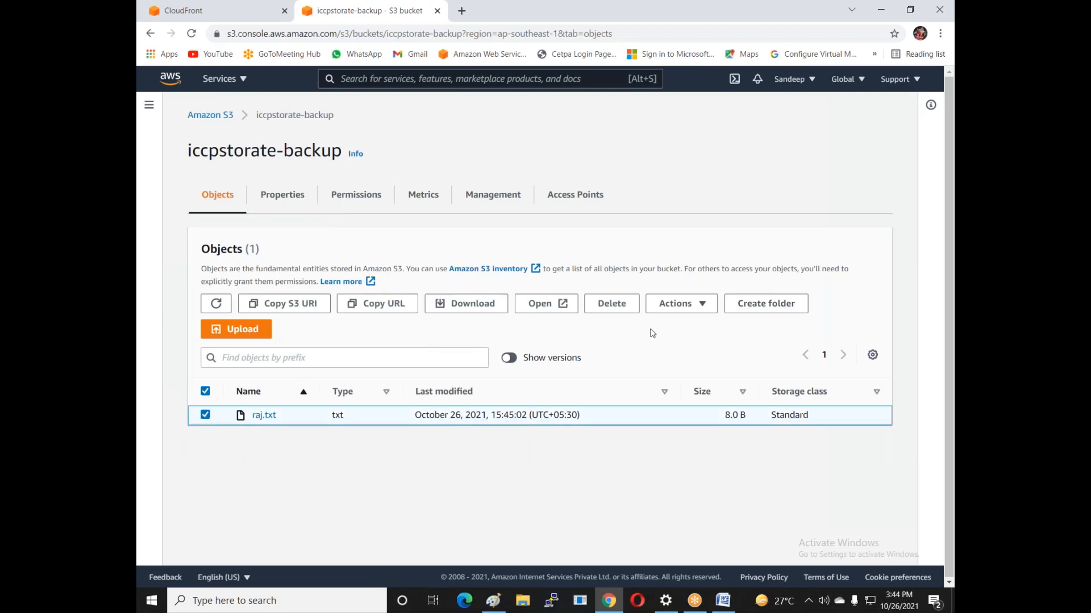
{"action": "left_click", "coordinate": [696, 309]}
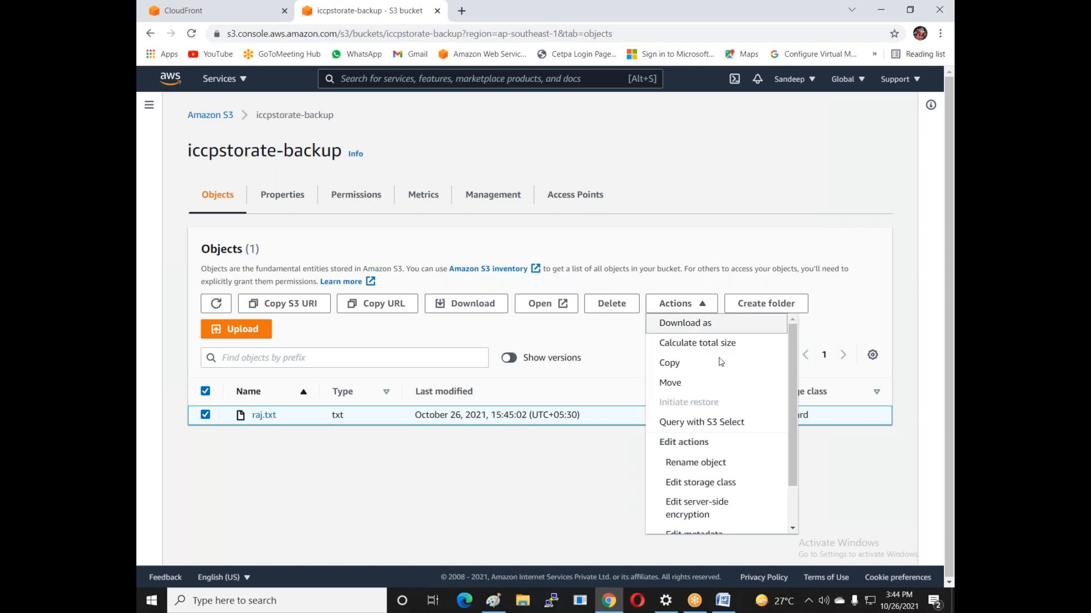
{"action": "scroll", "coordinate": [715, 443], "scroll_direction": "down", "scroll_amount": 2}
{"action": "left_click", "coordinate": [703, 530]}
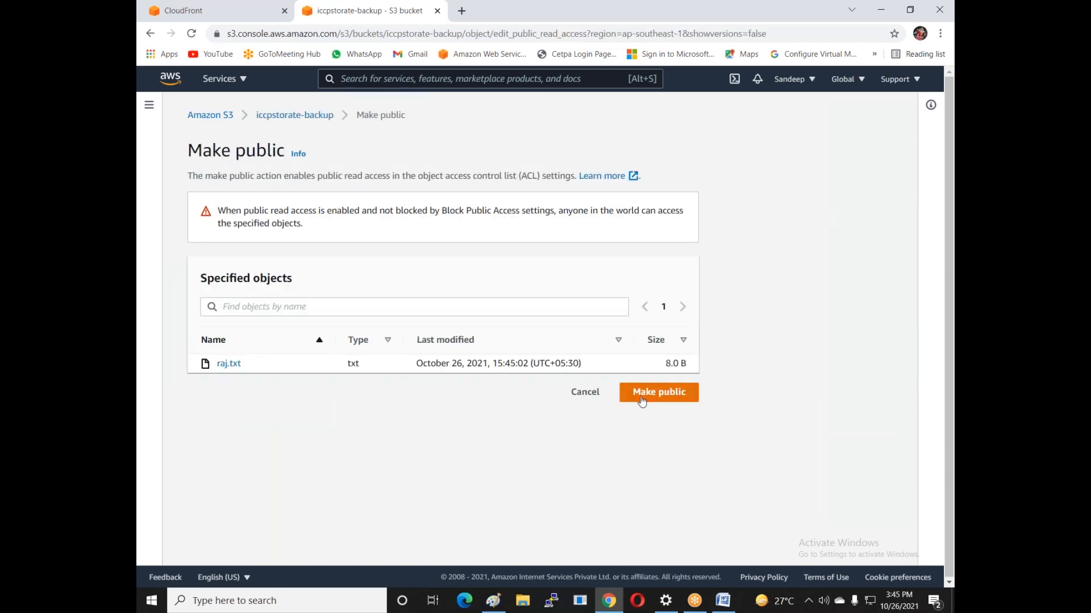
{"action": "left_click", "coordinate": [641, 400]}
{"action": "left_click", "coordinate": [896, 162]}
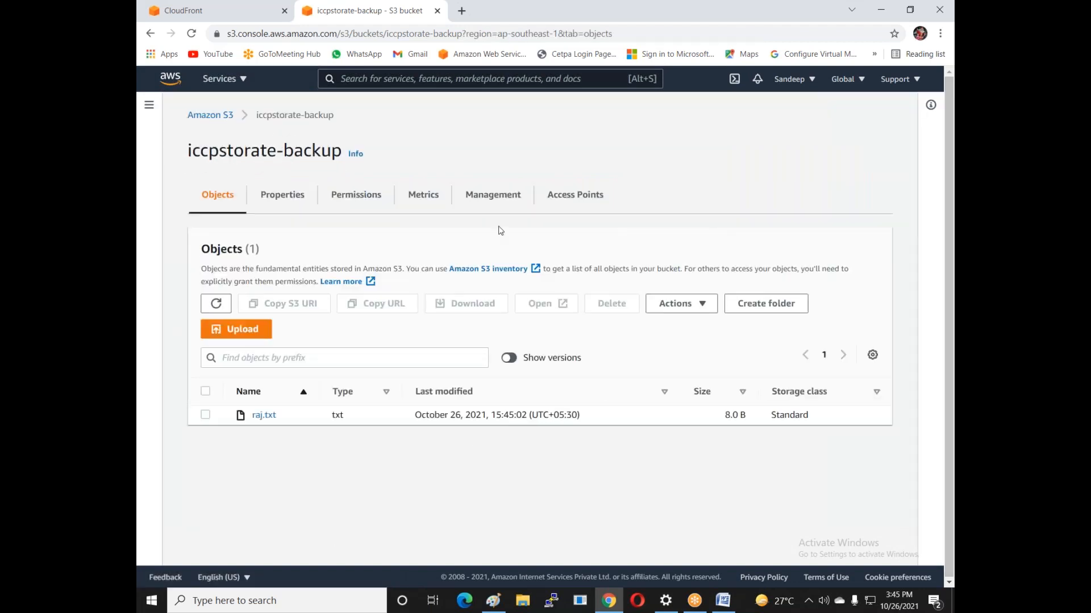
Step: Open the details of the CloudFront distribution for iccpstorage and copy its distribution domain name
{"action": "left_click", "coordinate": [253, 10]}
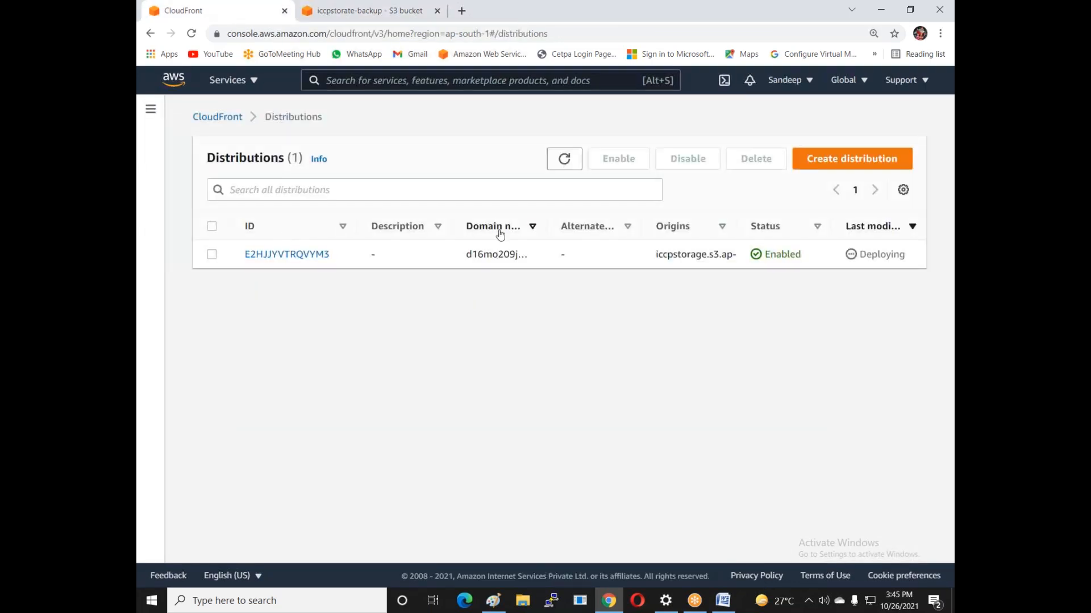
{"action": "left_click", "coordinate": [308, 258]}
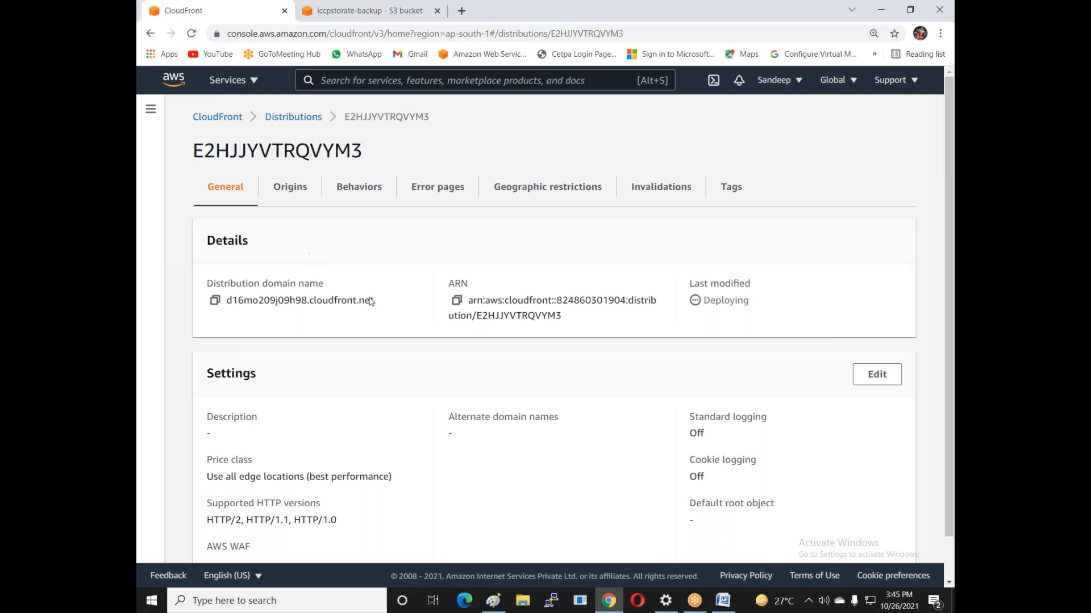
{"action": "left_click", "coordinate": [215, 300]}
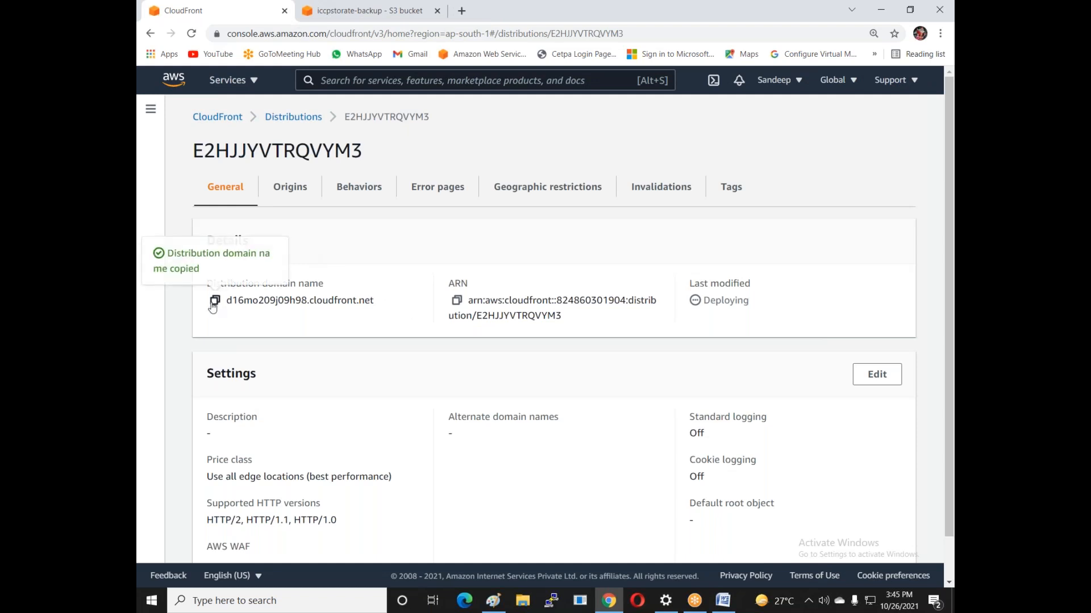
{"action": "left_click", "coordinate": [462, 10]}
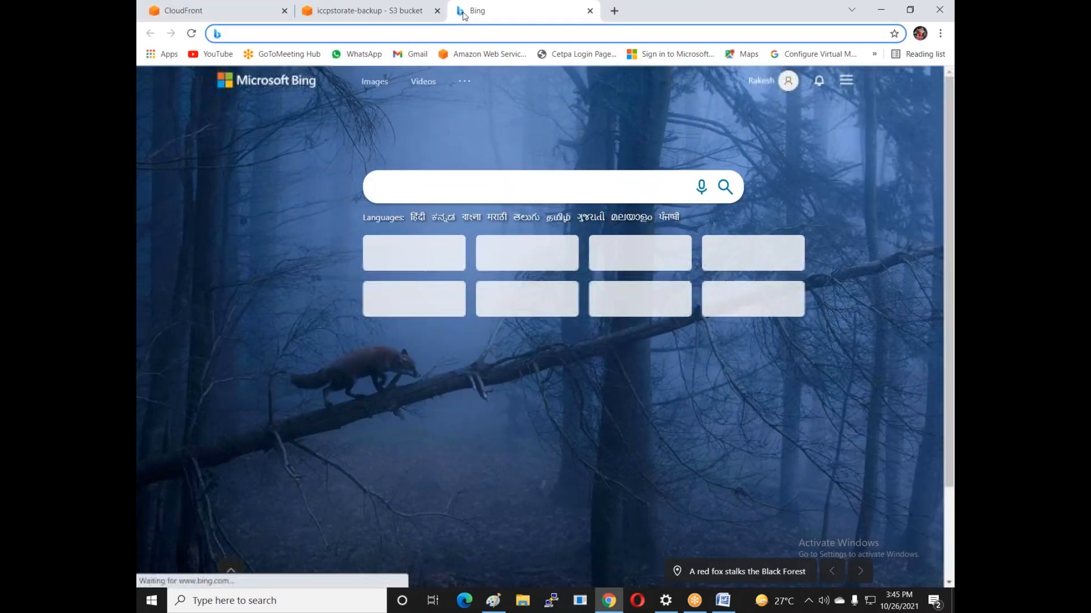
{"action": "key", "text": "ctrl+v"}
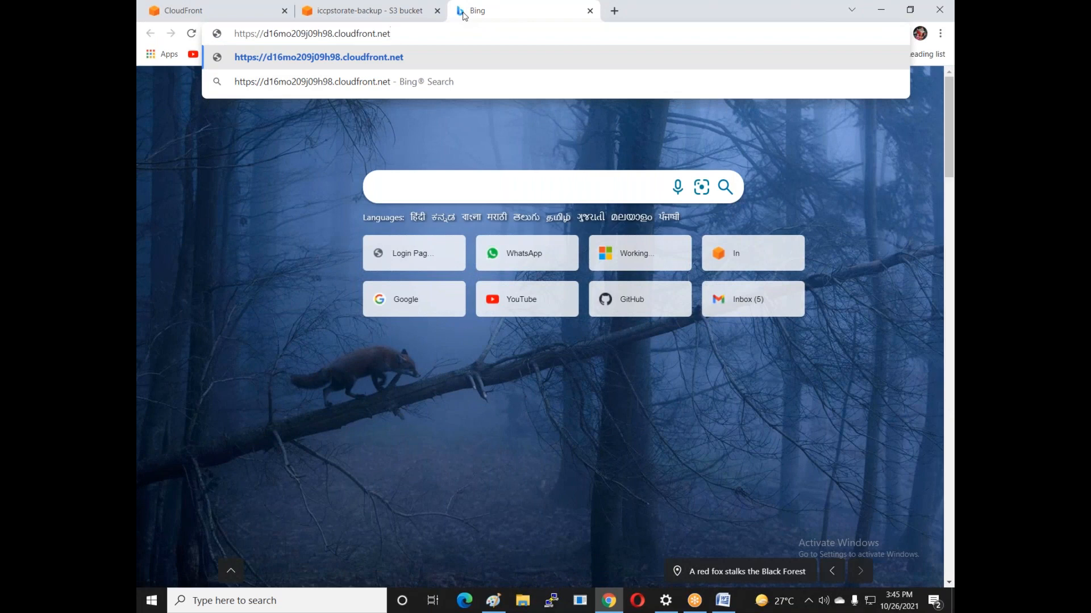
{"action": "type", "text": "error"}
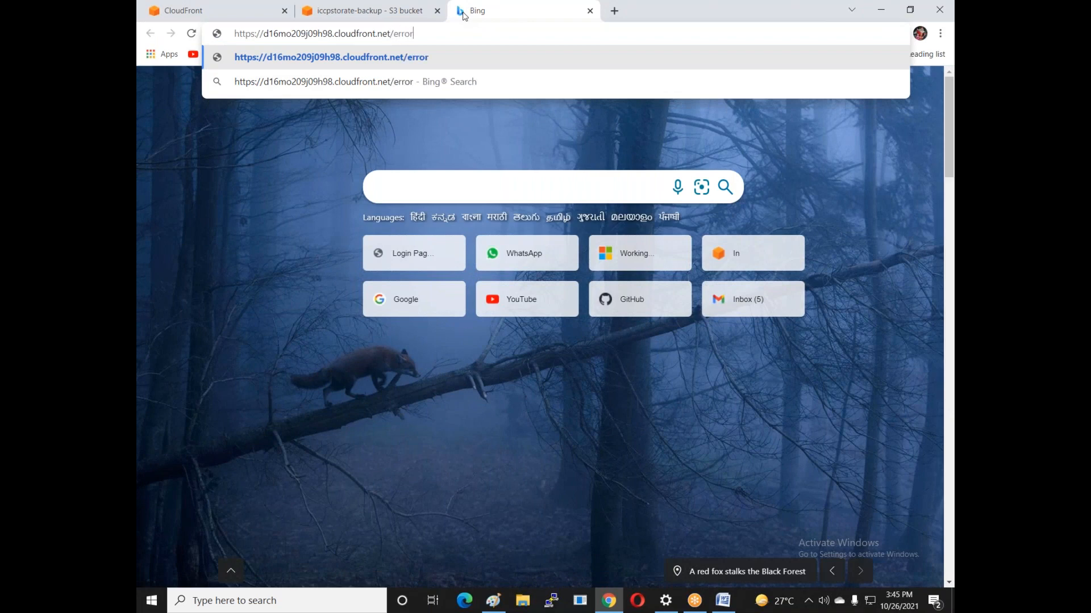
{"action": "type", "text": ".html"}
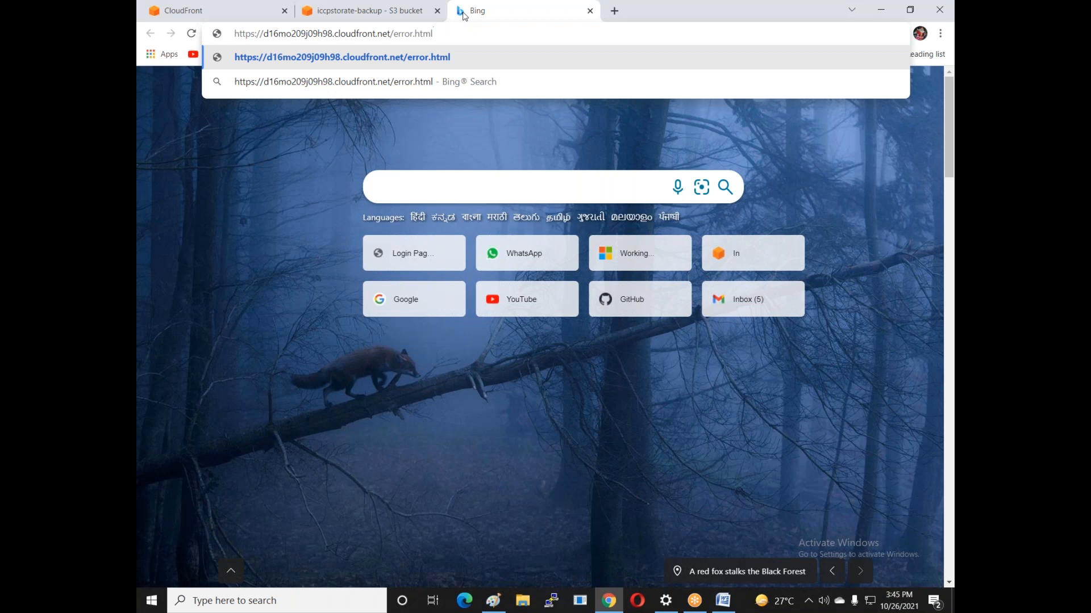
{"action": "key", "text": "Return"}
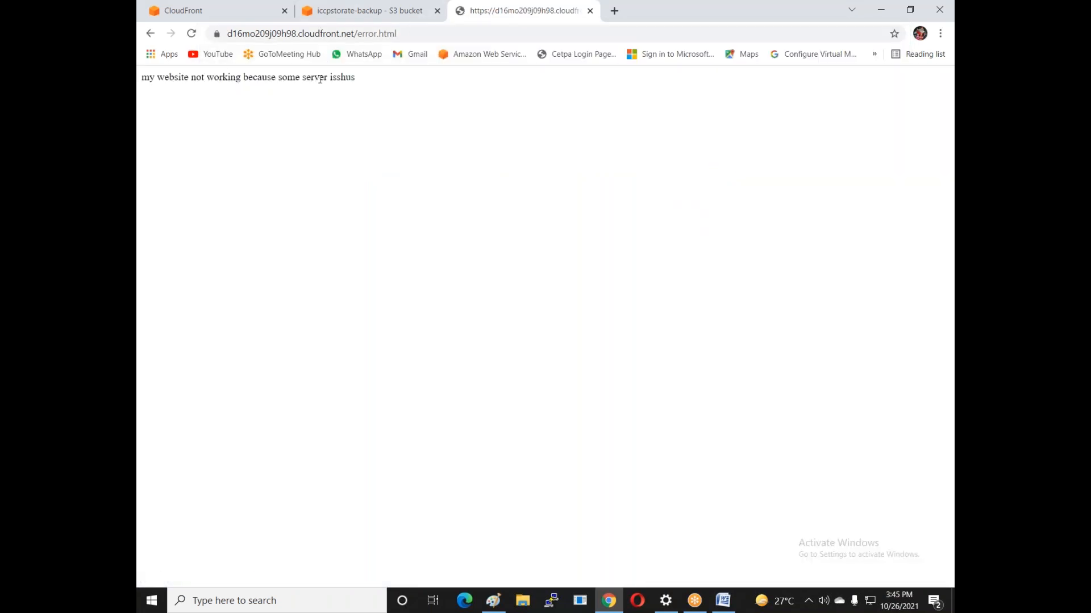
Step: Change the path in the address to /mydata.txt and load that file through the CloudFront domain
{"action": "left_click", "coordinate": [447, 33]}
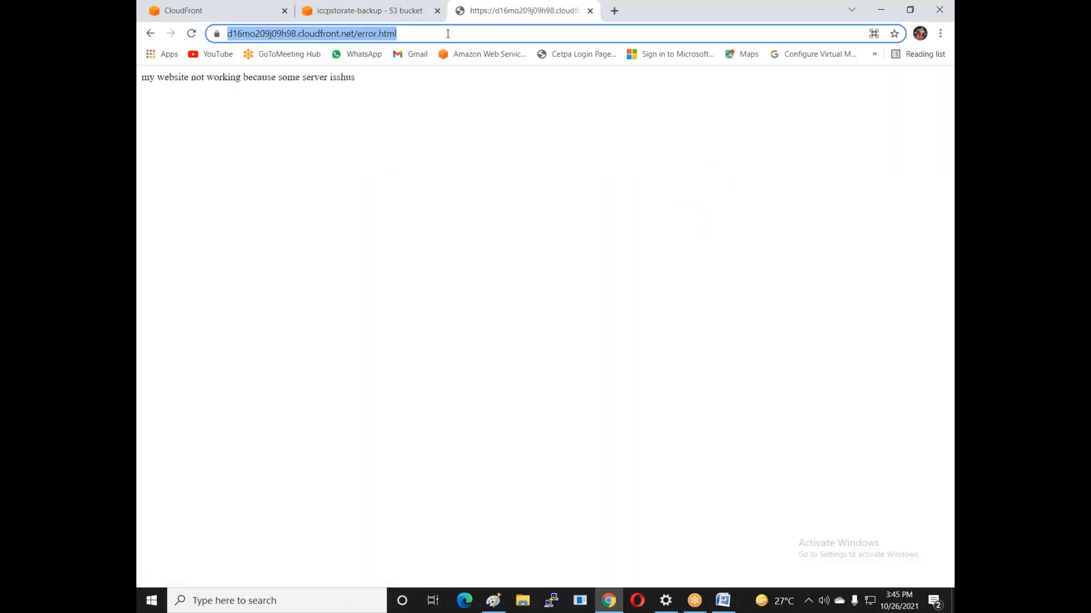
{"action": "left_click", "coordinate": [448, 34]}
{"action": "key", "text": "BackSpace"}
{"action": "key", "text": "BackSpace"}
{"action": "key", "text": "BackSpace"}
{"action": "key", "text": "BackSpace"}
{"action": "key", "text": "BackSpace"}
{"action": "key", "text": "BackSpace"}
{"action": "key", "text": "BackSpace"}
{"action": "key", "text": "BackSpace"}
{"action": "key", "text": "BackSpace"}
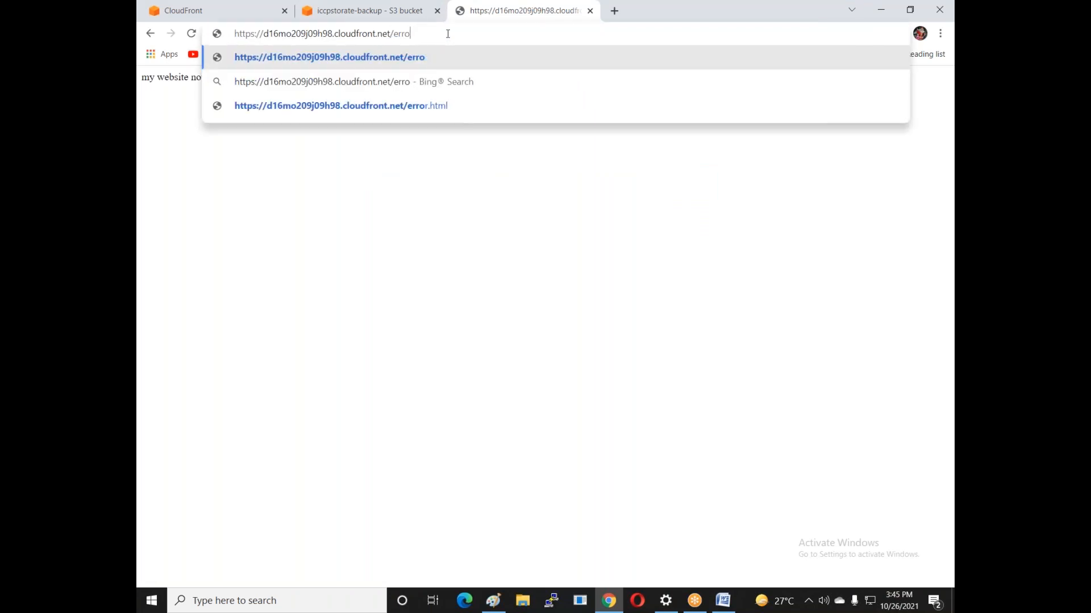
{"action": "key", "text": "BackSpace"}
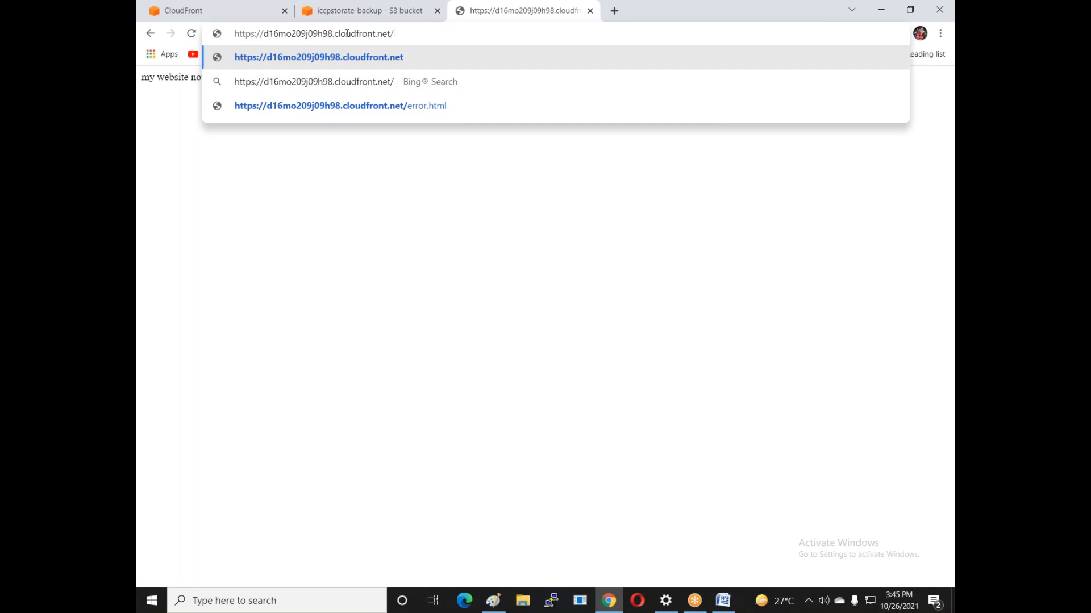
{"action": "type", "text": "myda"}
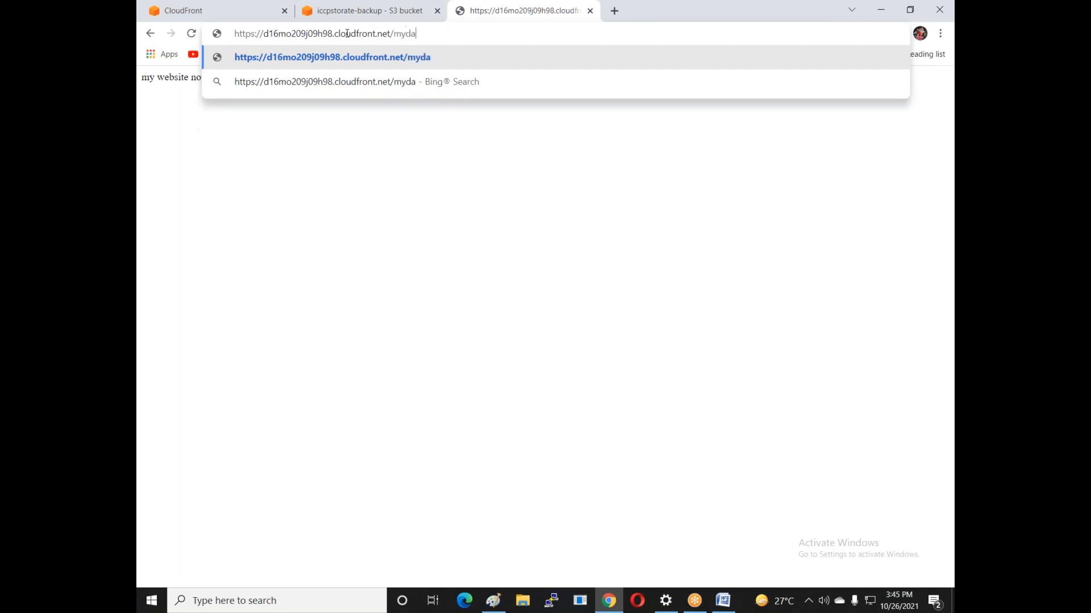
{"action": "type", "text": "ta.txt"}
{"action": "key", "text": "Return"}
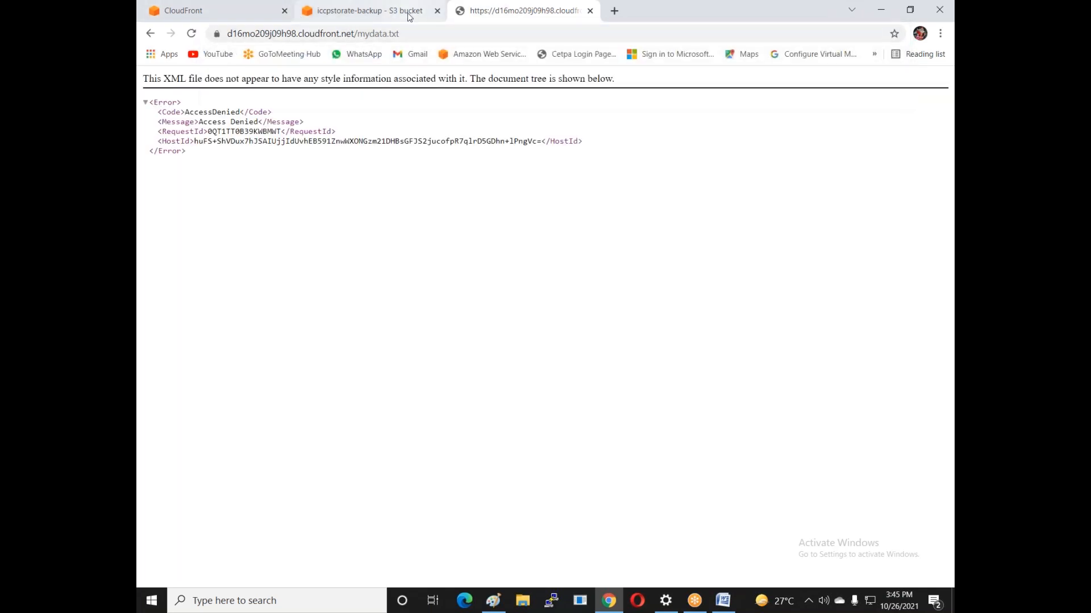
Step: Make mydata.txt in the iccpstorage bucket public and reload its CloudFront page
{"action": "left_click", "coordinate": [364, 13]}
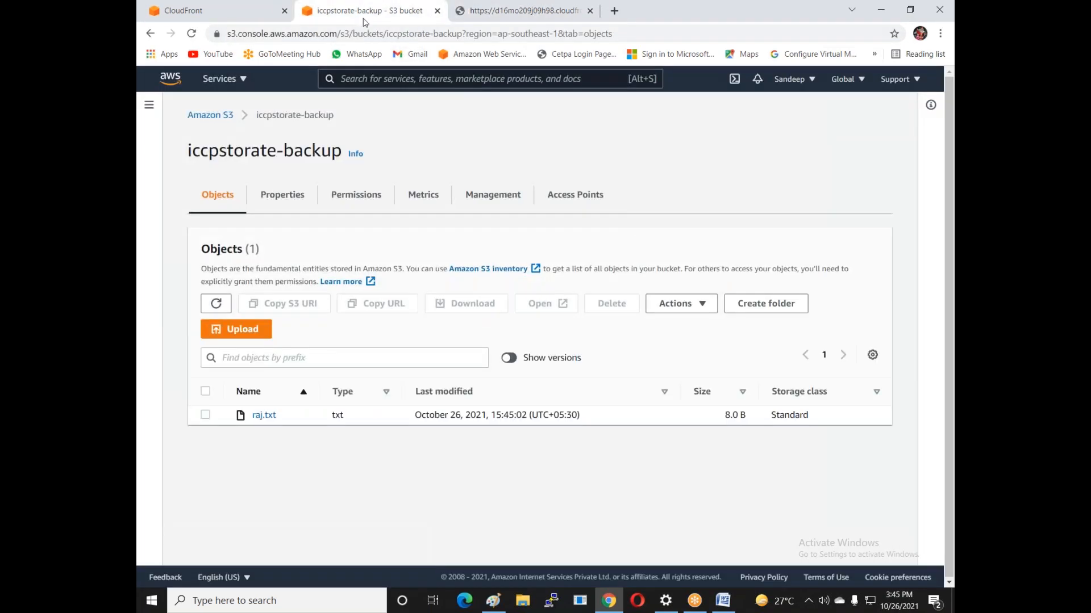
{"action": "left_click", "coordinate": [219, 117]}
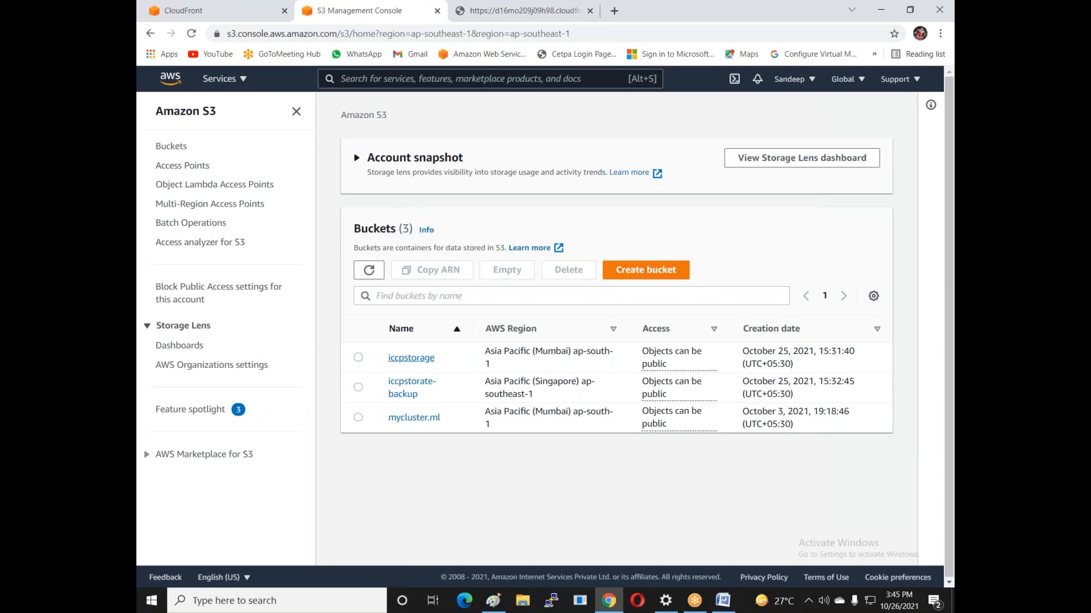
{"action": "left_click", "coordinate": [406, 363]}
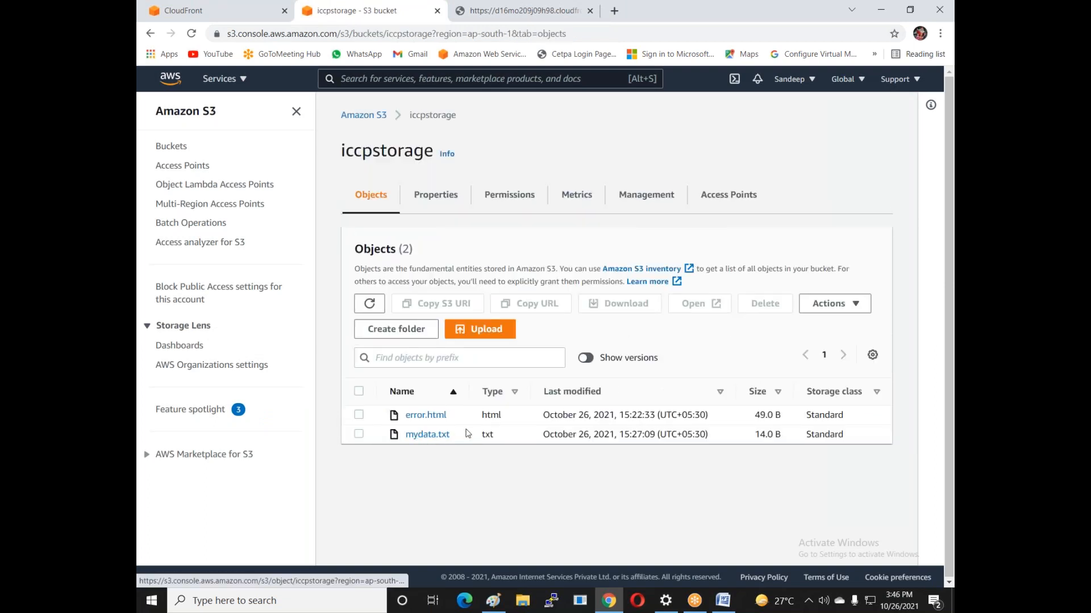
{"action": "left_click", "coordinate": [358, 434]}
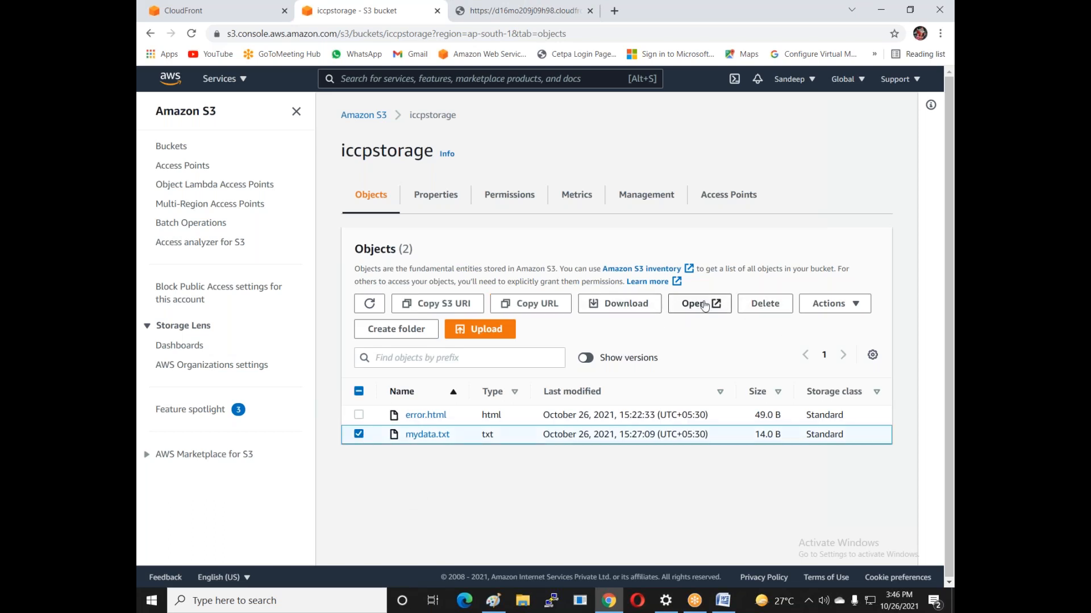
{"action": "left_click", "coordinate": [826, 305]}
{"action": "scroll", "coordinate": [842, 421], "scroll_direction": "down", "scroll_amount": 2}
{"action": "left_click", "coordinate": [850, 502]}
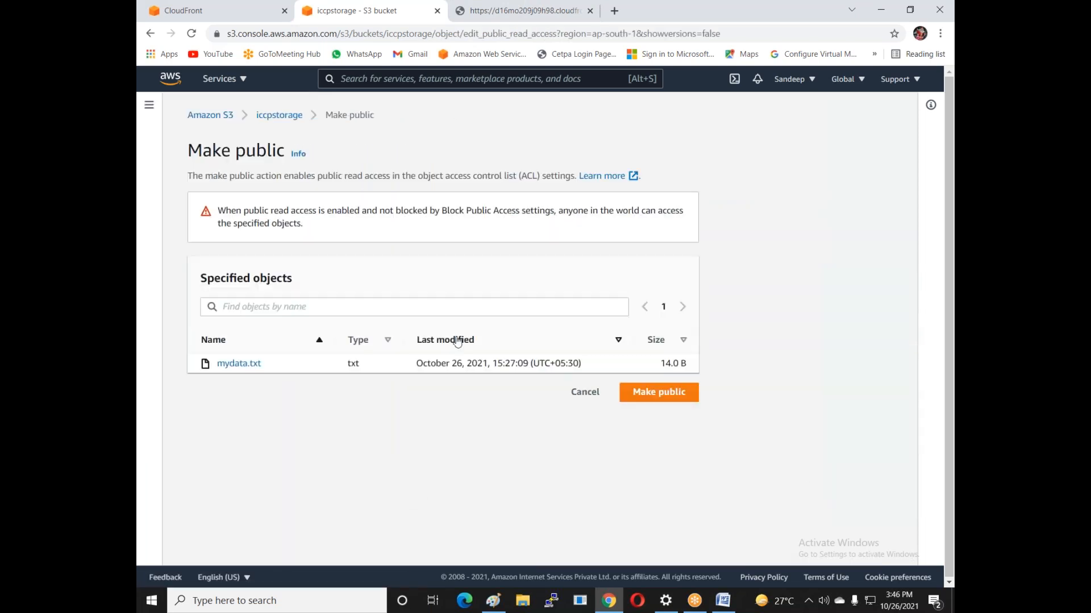
{"action": "left_click", "coordinate": [684, 393]}
{"action": "left_click", "coordinate": [527, 10]}
{"action": "left_click", "coordinate": [192, 34]}
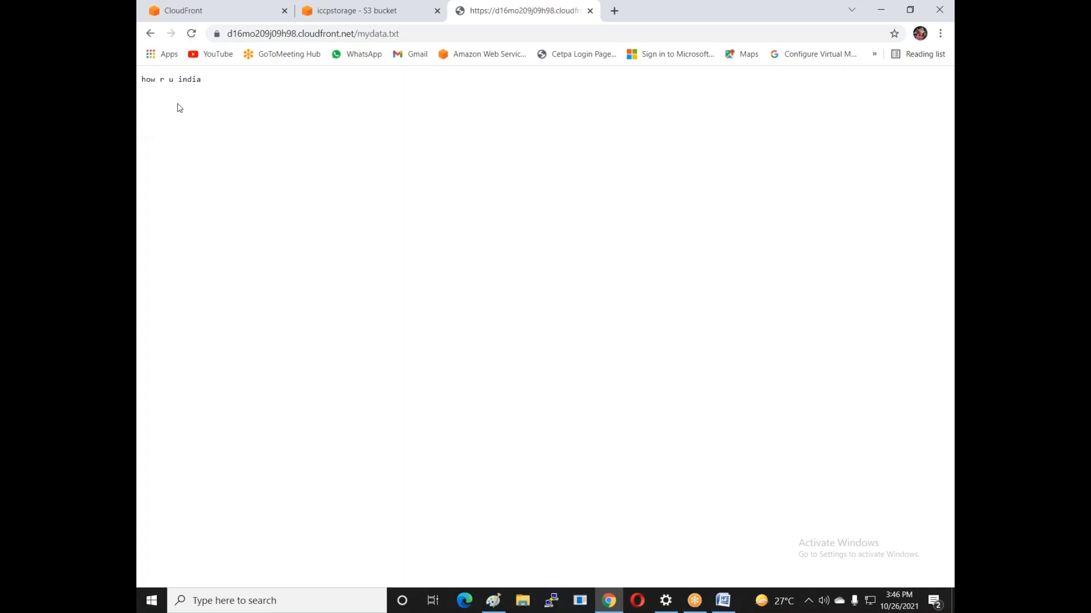
Step: Replace mydata.txt in the CloudFront address with raj and load that path
{"action": "left_click", "coordinate": [423, 33]}
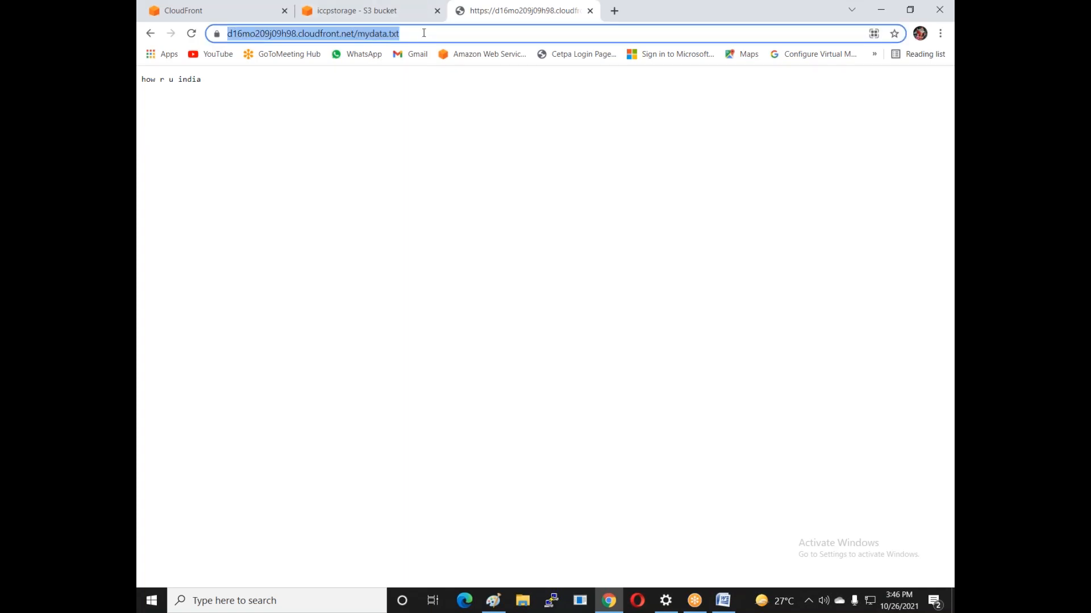
{"action": "left_click", "coordinate": [424, 33]}
{"action": "key", "text": "BackSpace"}
{"action": "key", "text": "BackSpace"}
{"action": "key", "text": "BackSpace"}
{"action": "key", "text": "BackSpace"}
{"action": "key", "text": "BackSpace"}
{"action": "key", "text": "BackSpace"}
{"action": "key", "text": "BackSpace"}
{"action": "key", "text": "BackSpace"}
{"action": "key", "text": "BackSpace"}
{"action": "key", "text": "BackSpace"}
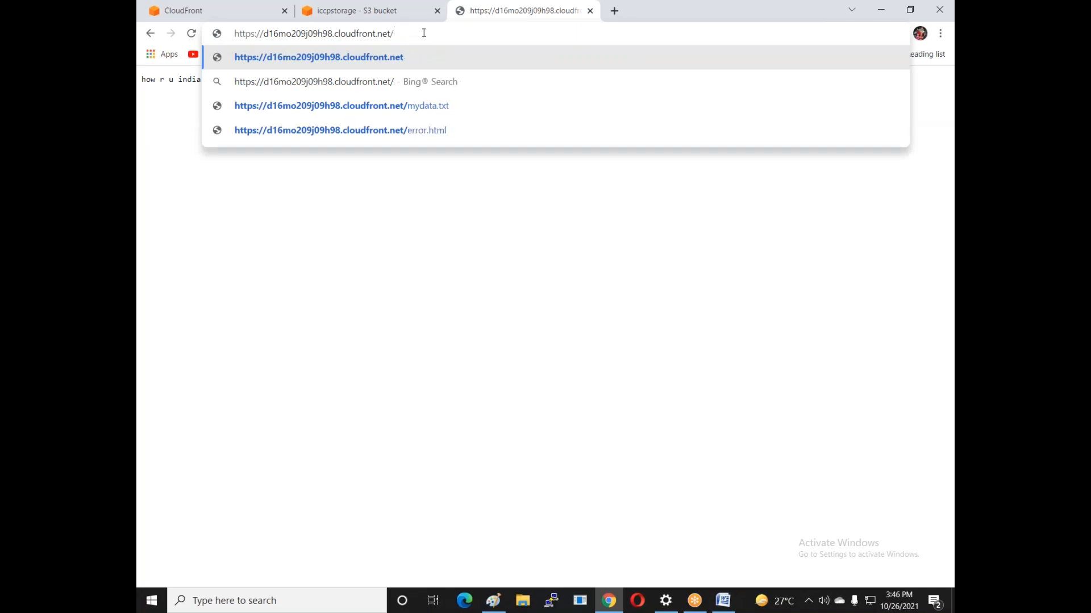
{"action": "type", "text": "raj"}
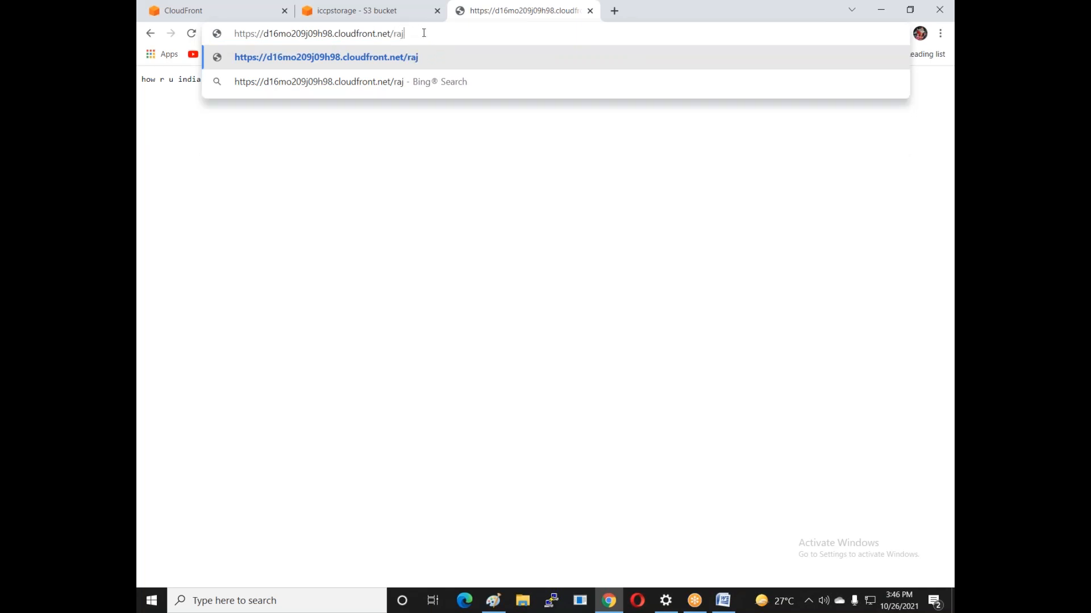
{"action": "key", "text": "Return"}
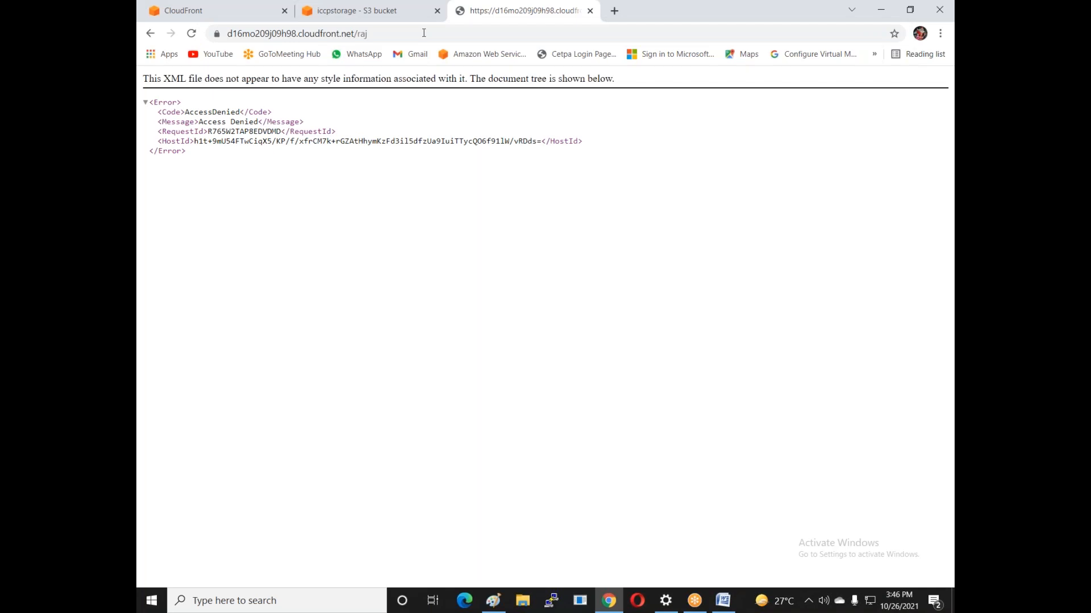
Step: Add the .txt extension to the address and request raj.txt through the CloudFront domain
{"action": "double_click", "coordinate": [423, 33]}
{"action": "left_click", "coordinate": [423, 33]}
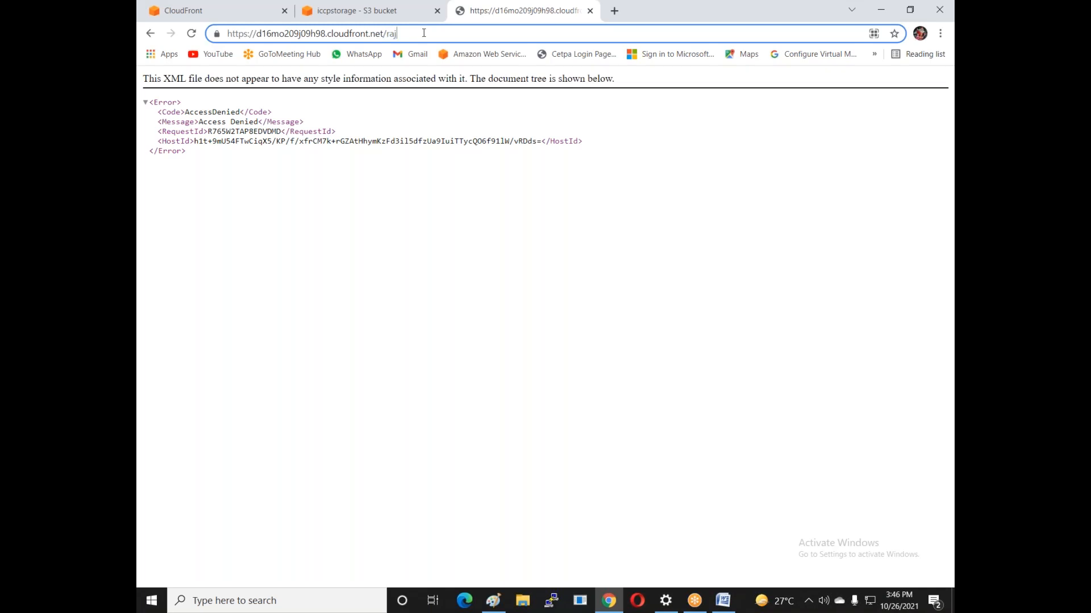
{"action": "type", "text": ".txt"}
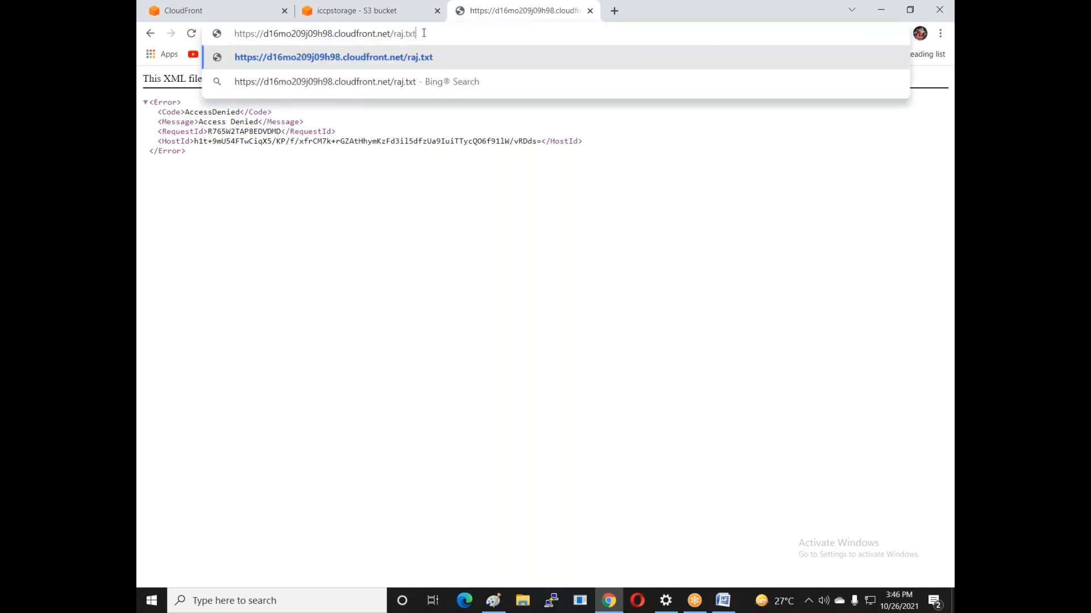
{"action": "key", "text": "Return"}
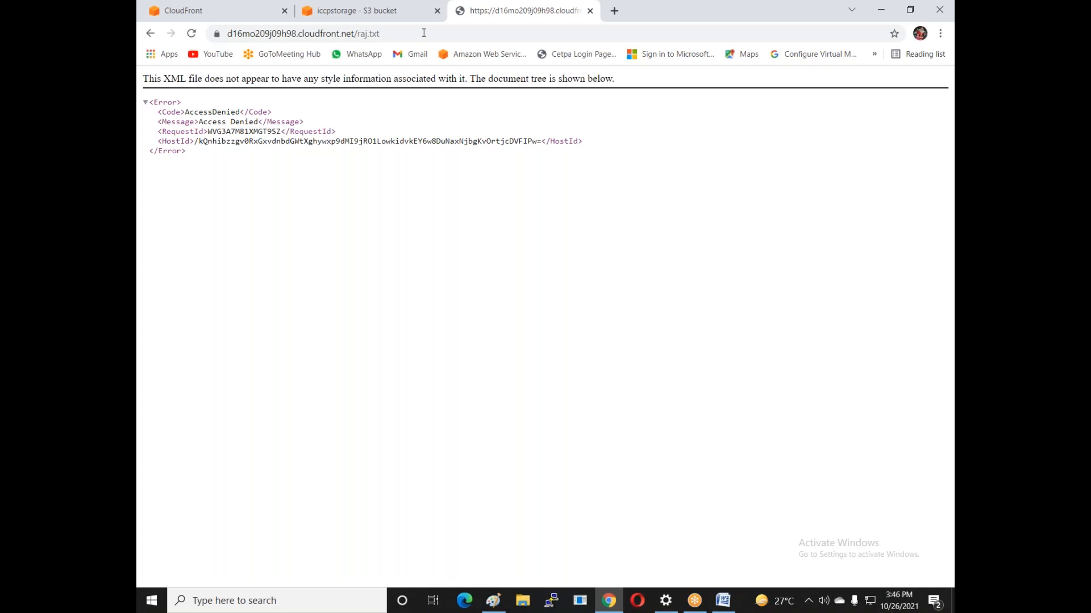
Step: Switch to the Paint drawing, finish the "origin" text and draw a tall red rounded rectangle in the middle of the canvas
{"action": "left_click", "coordinate": [494, 603]}
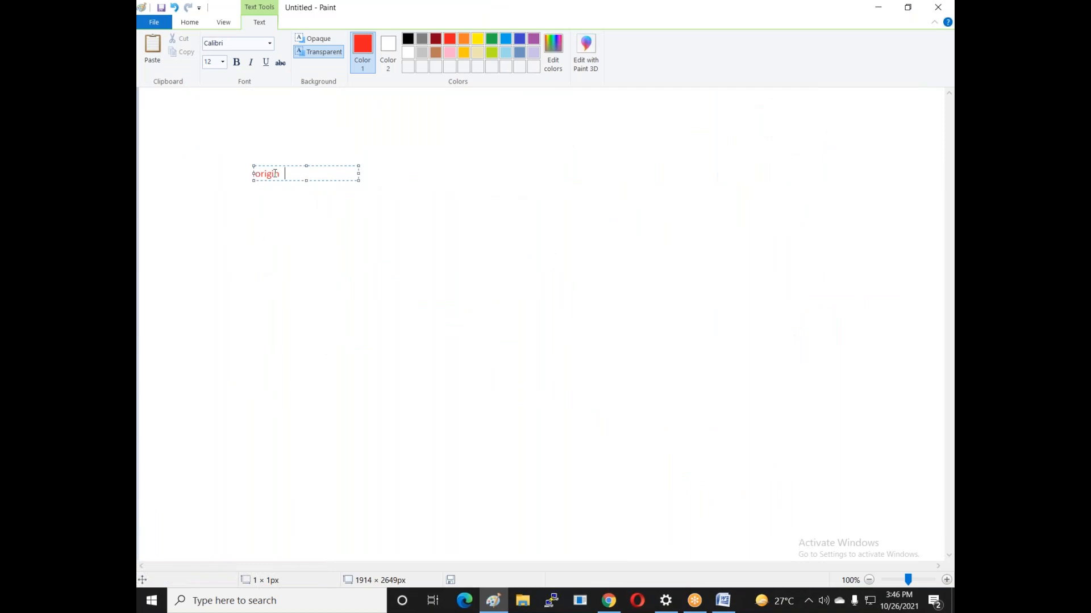
{"action": "left_click", "coordinate": [348, 224]}
{"action": "left_click", "coordinate": [411, 40]}
{"action": "left_click_drag", "start_coordinate": [472, 195], "coordinate": [611, 408]}
{"action": "left_click", "coordinate": [682, 264]}
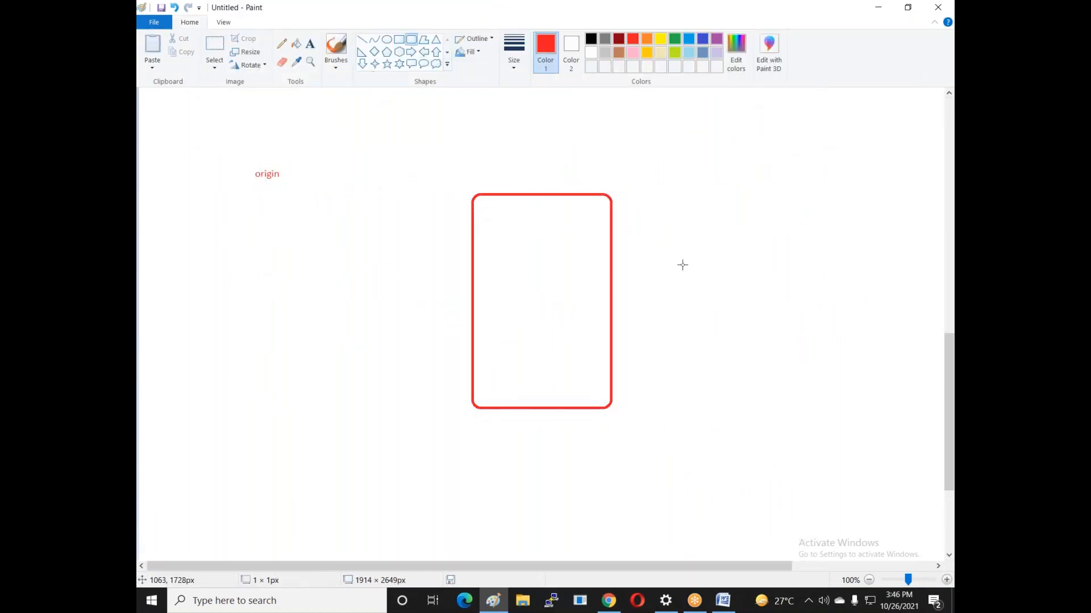
Step: Draw two large circles stacked beside the rounded rectangle and a small ellipse of about 25 × 35 px to their left
{"action": "left_click", "coordinate": [387, 41]}
{"action": "mouse_move", "coordinate": [315, 209]}
{"action": "left_mouse_down"}
{"action": "mouse_move", "coordinate": [387, 258]}
{"action": "mouse_move", "coordinate": [370, 302]}
{"action": "mouse_move", "coordinate": [405, 309]}
{"action": "left_mouse_up"}
{"action": "left_click_drag", "start_coordinate": [309, 362], "coordinate": [403, 466]}
{"action": "left_click_drag", "start_coordinate": [215, 311], "coordinate": [229, 332]}
Step: Label the upper circle "P" and the lower circle "Backup"
{"action": "left_click", "coordinate": [309, 44]}
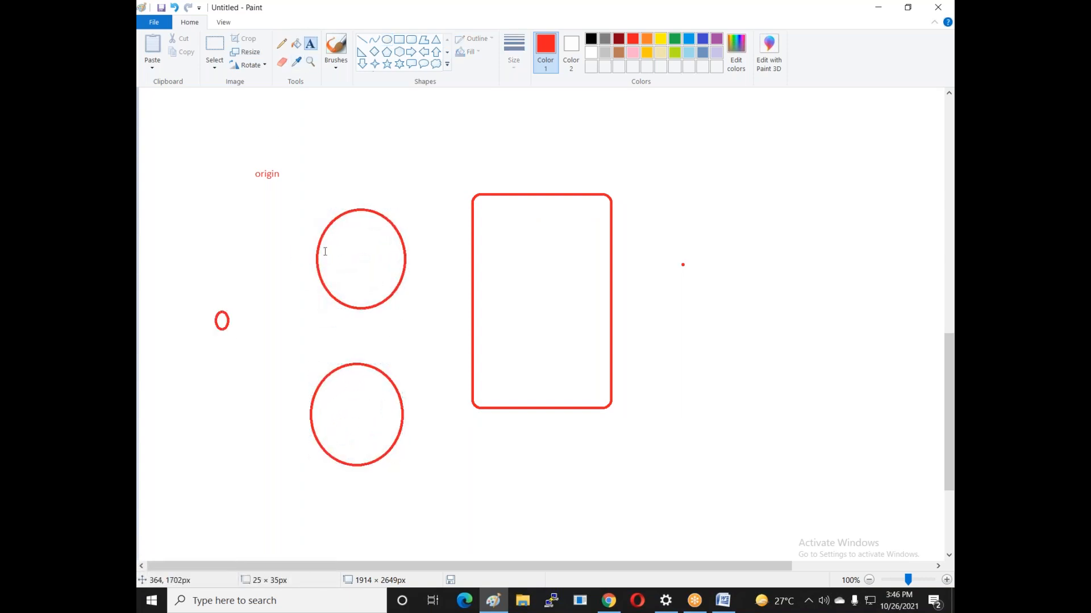
{"action": "left_click", "coordinate": [330, 235]}
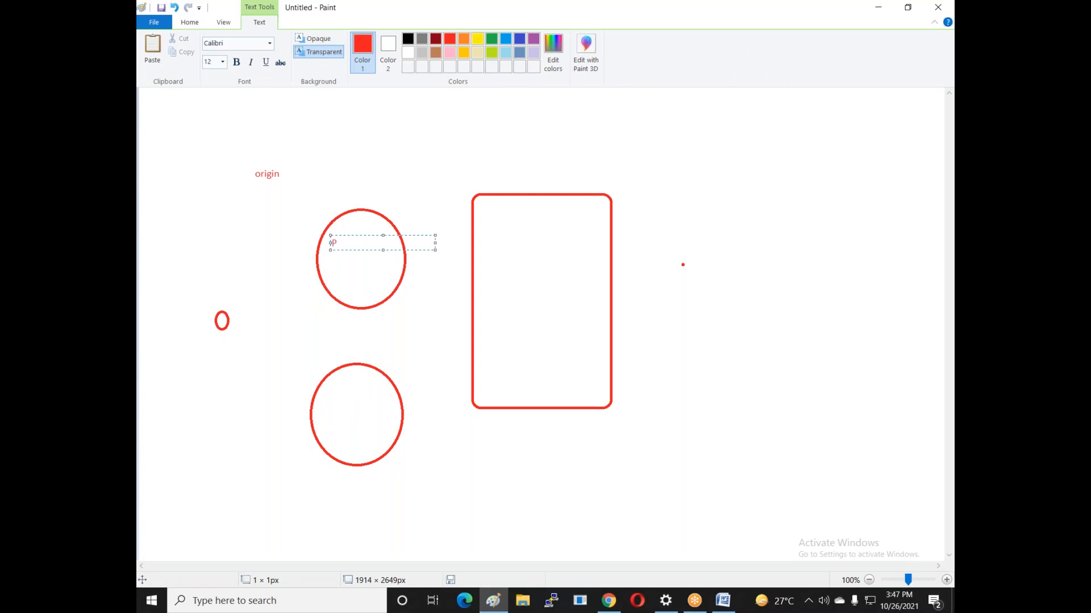
{"action": "left_click", "coordinate": [327, 394]}
{"action": "left_click", "coordinate": [327, 395]}
{"action": "left_click", "coordinate": [240, 193]}
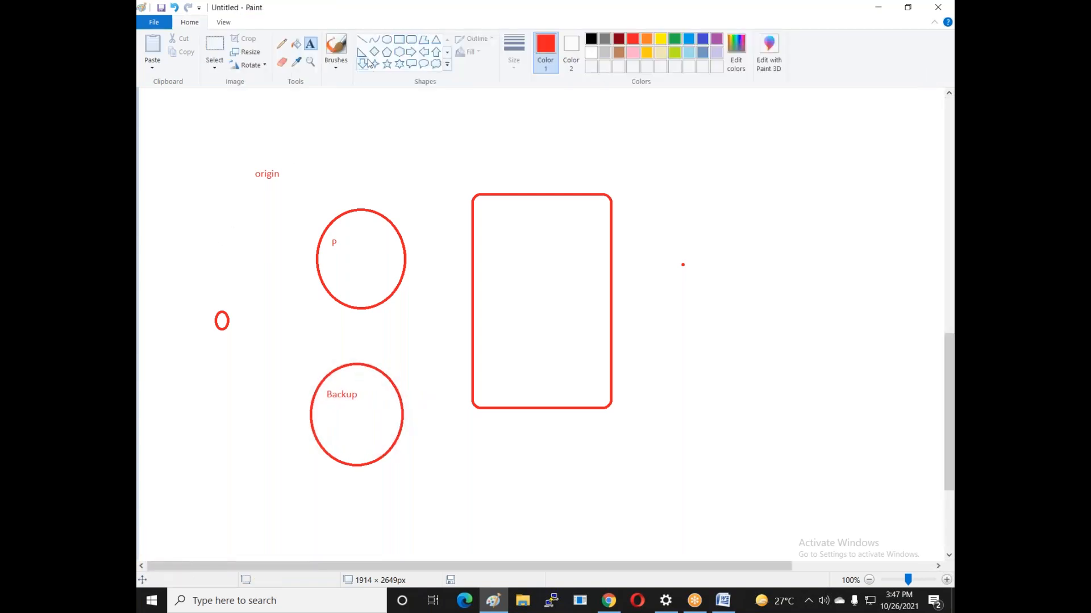
Step: Draw a down arrow about 19 × 107 px from the P circle to the Backup circle, and a line cross left of the P circle
{"action": "left_click", "coordinate": [361, 64]}
{"action": "left_click_drag", "start_coordinate": [355, 309], "coordinate": [365, 363]}
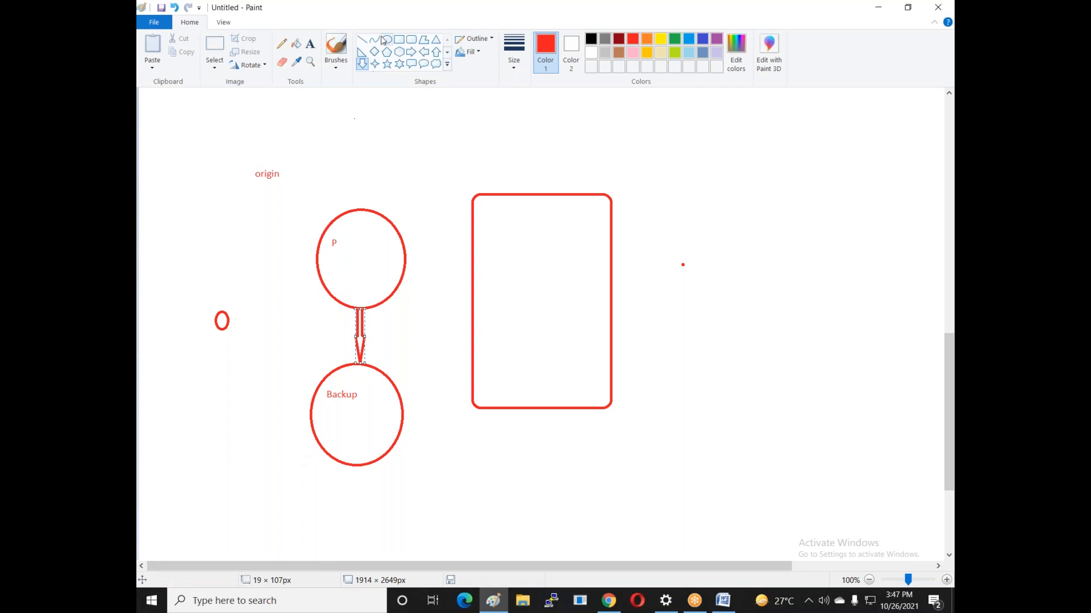
{"action": "left_click", "coordinate": [362, 39]}
{"action": "left_click_drag", "start_coordinate": [286, 223], "coordinate": [262, 269]}
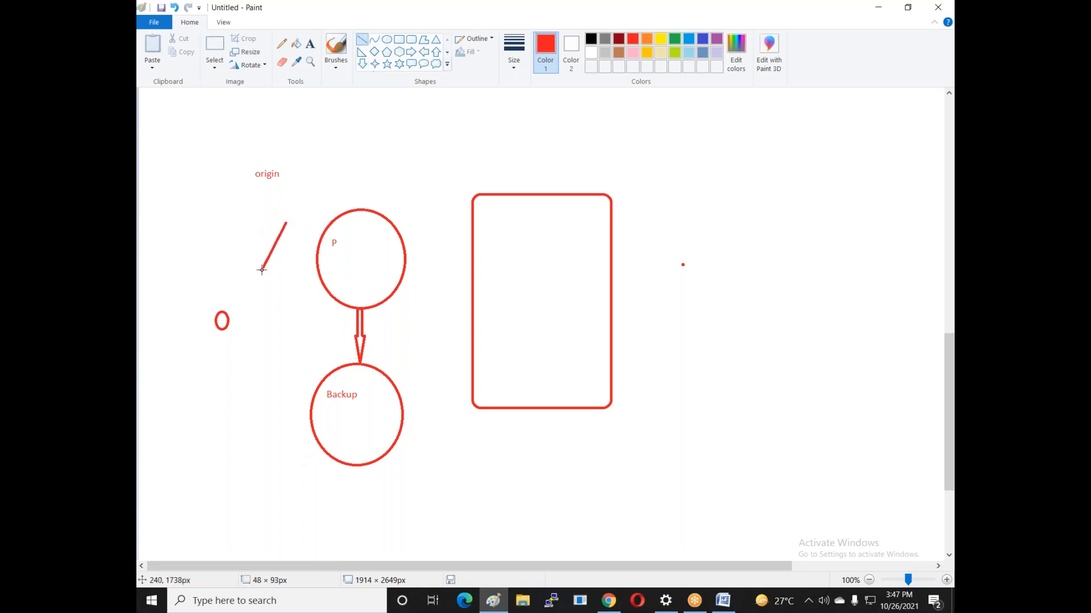
{"action": "left_click_drag", "start_coordinate": [261, 218], "coordinate": [278, 269]}
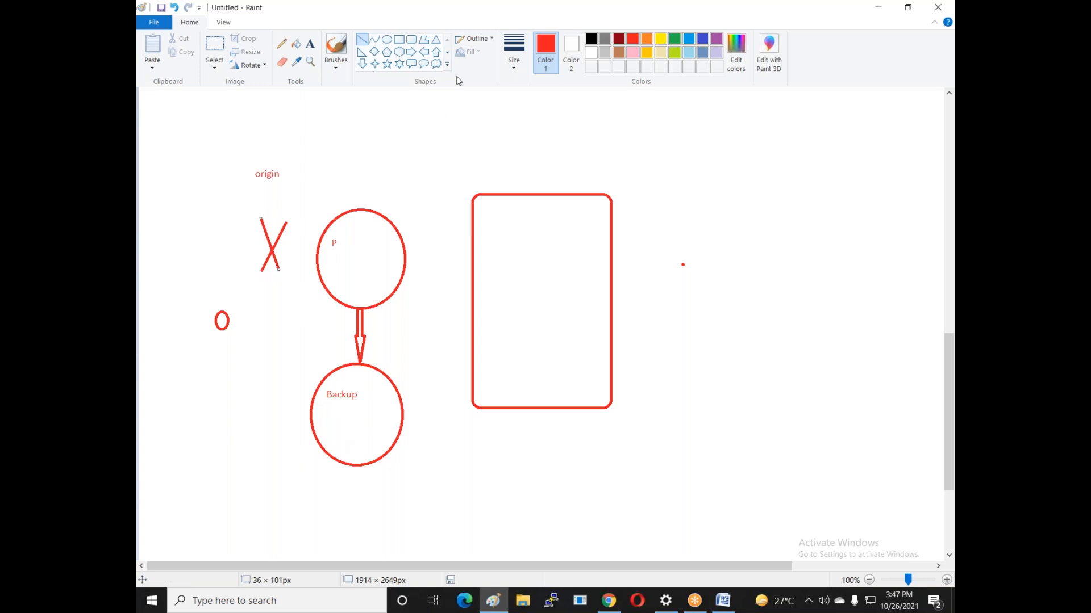
Step: Draw right-pointing arrows from the P circle and from the Backup circle to the rounded rectangle
{"action": "left_click", "coordinate": [411, 52]}
{"action": "left_click_drag", "start_coordinate": [402, 243], "coordinate": [472, 273]}
{"action": "left_click_drag", "start_coordinate": [401, 400], "coordinate": [471, 409]}
{"action": "left_click", "coordinate": [477, 458]}
{"action": "left_click", "coordinate": [386, 39]}
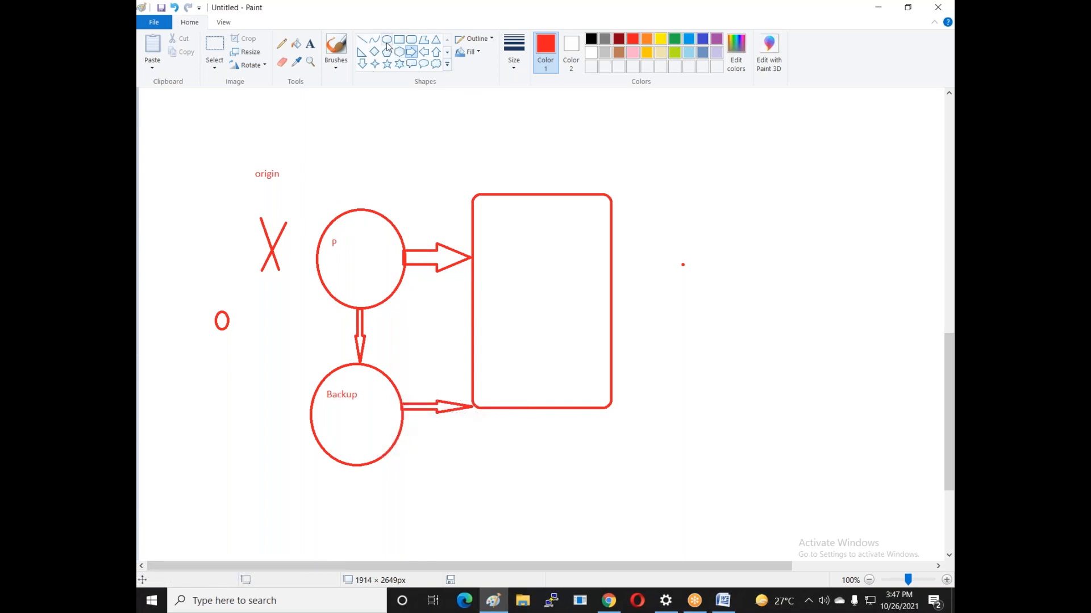
Step: Draw two ellipses stacked inside the rounded rectangle, the upper one about 129 × 84 px
{"action": "left_click_drag", "start_coordinate": [501, 214], "coordinate": [568, 260]}
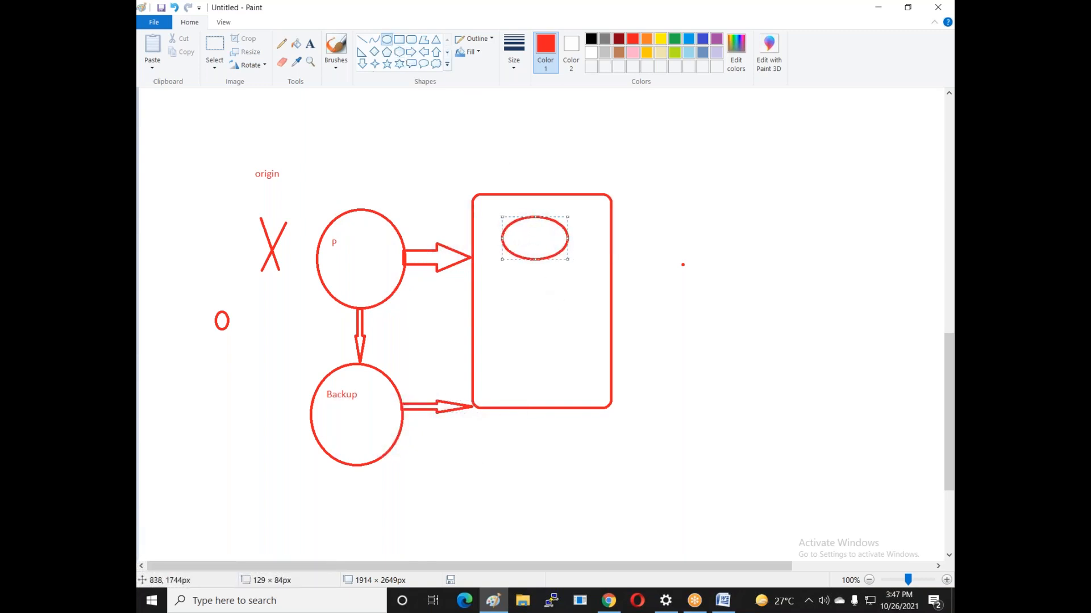
{"action": "left_click_drag", "start_coordinate": [504, 338], "coordinate": [568, 375]}
{"action": "left_click", "coordinate": [583, 414]}
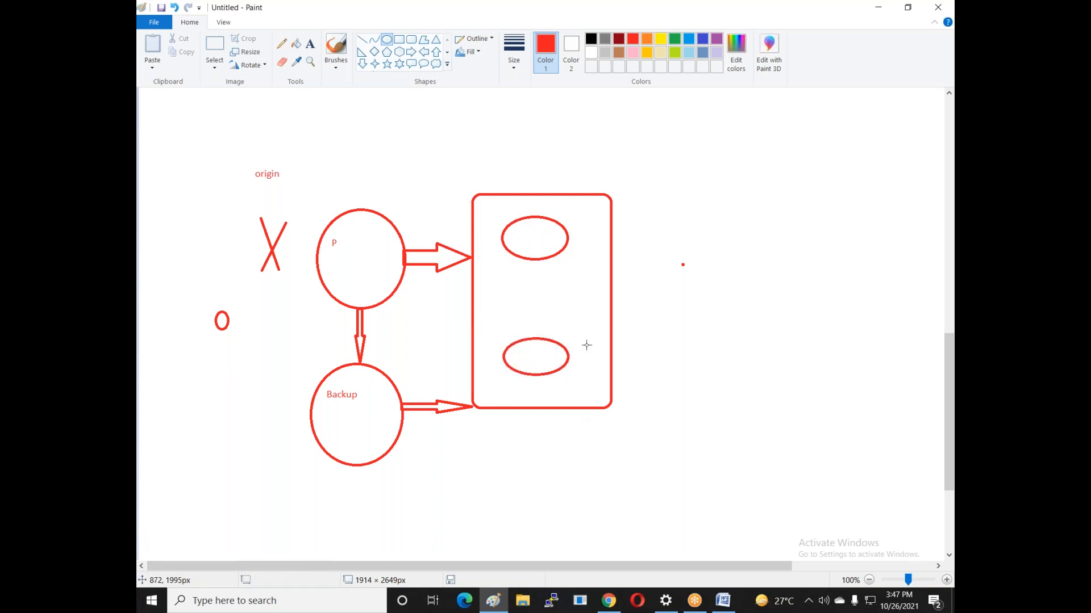
Step: Add the label "mystorage-group1" just below the rounded rectangle
{"action": "left_click", "coordinate": [310, 44]}
{"action": "left_click", "coordinate": [492, 426]}
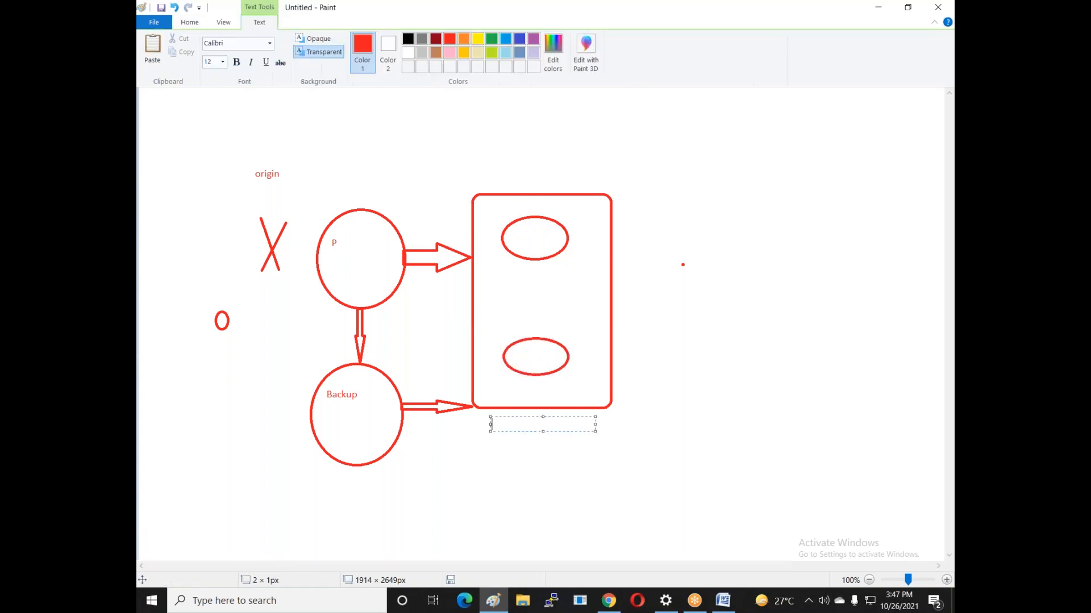
{"action": "type", "text": "mystorage-group1"}
{"action": "left_click", "coordinate": [524, 479]}
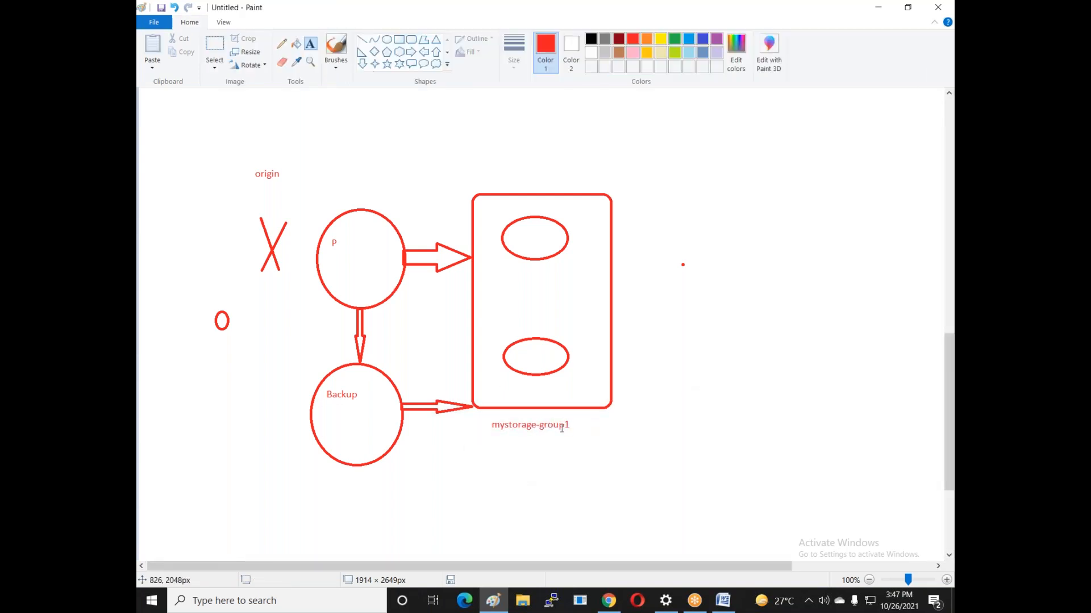
Step: Turn the upper ellipse into a bucket with two slanted sides and a flat elliptical base, and draw a large ellipse right of the rectangle
{"action": "left_click", "coordinate": [361, 40]}
{"action": "left_click_drag", "start_coordinate": [502, 235], "coordinate": [511, 287]}
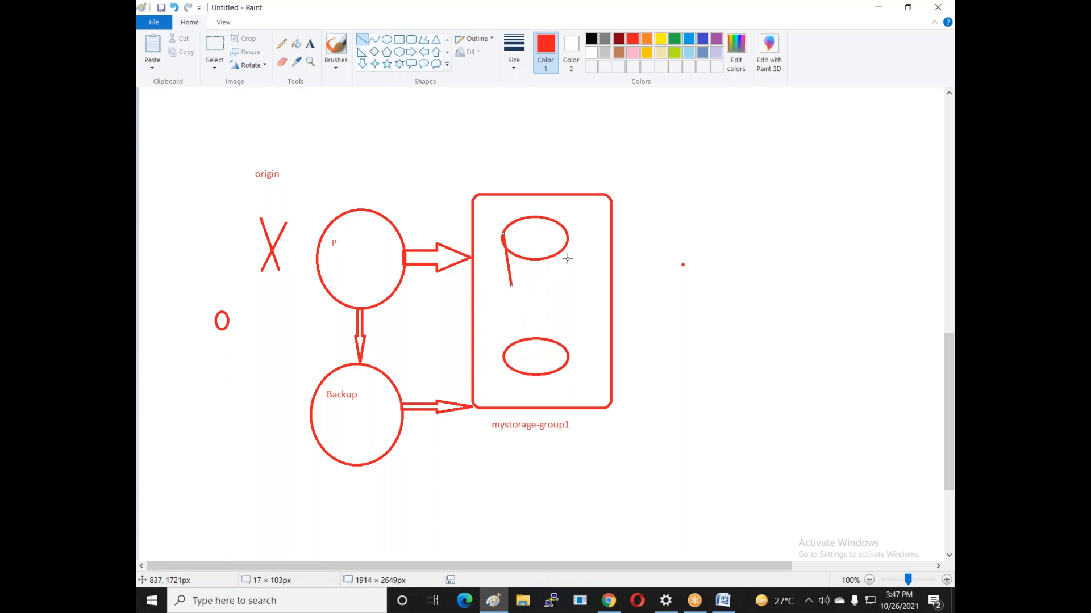
{"action": "left_click_drag", "start_coordinate": [566, 240], "coordinate": [561, 291]}
{"action": "left_click", "coordinate": [388, 41]}
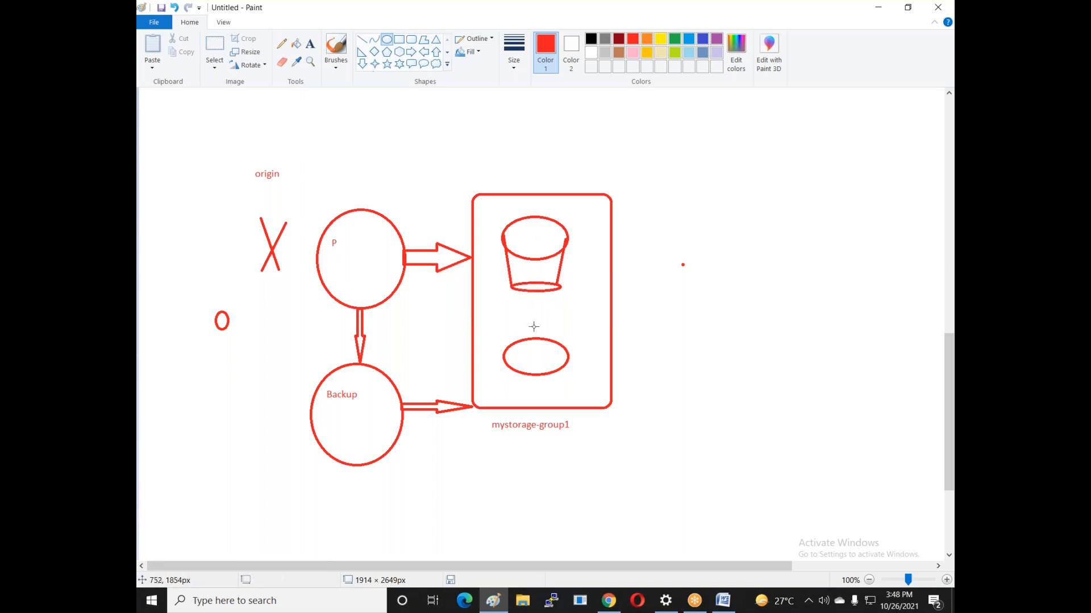
{"action": "left_click_drag", "start_coordinate": [676, 240], "coordinate": [777, 312]}
{"action": "left_click", "coordinate": [752, 360]}
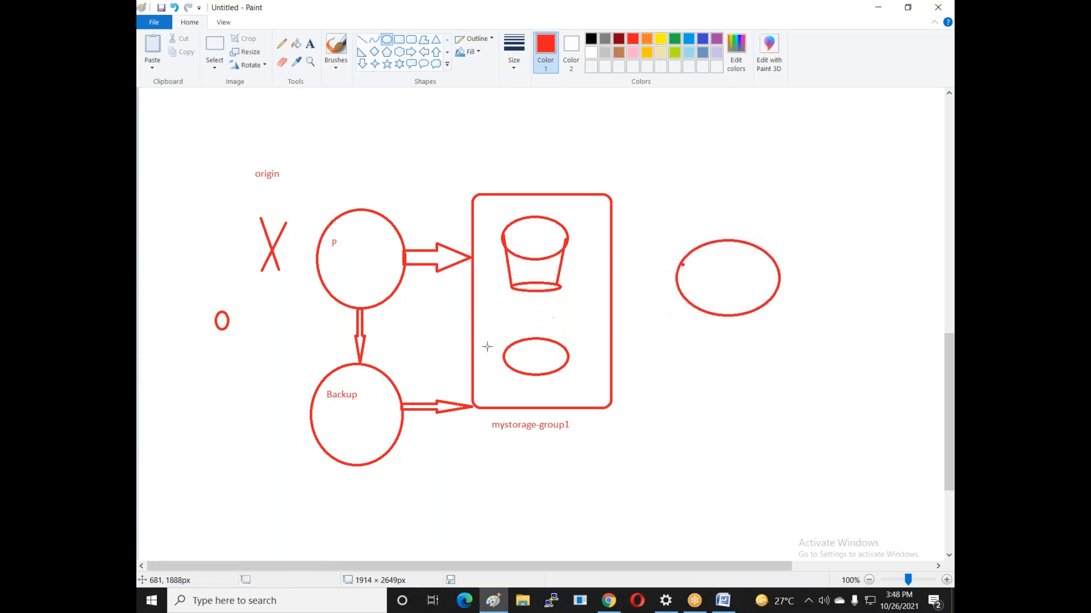
Step: Brush a cross above the P circle and freehand strokes linking the mystorage-group1 label with the large ellipse, one with an arrowhead
{"action": "left_click", "coordinate": [335, 49]}
{"action": "mouse_move", "coordinate": [395, 170]}
{"action": "left_mouse_down"}
{"action": "mouse_move", "coordinate": [375, 201]}
{"action": "mouse_move", "coordinate": [404, 203]}
{"action": "left_mouse_up"}
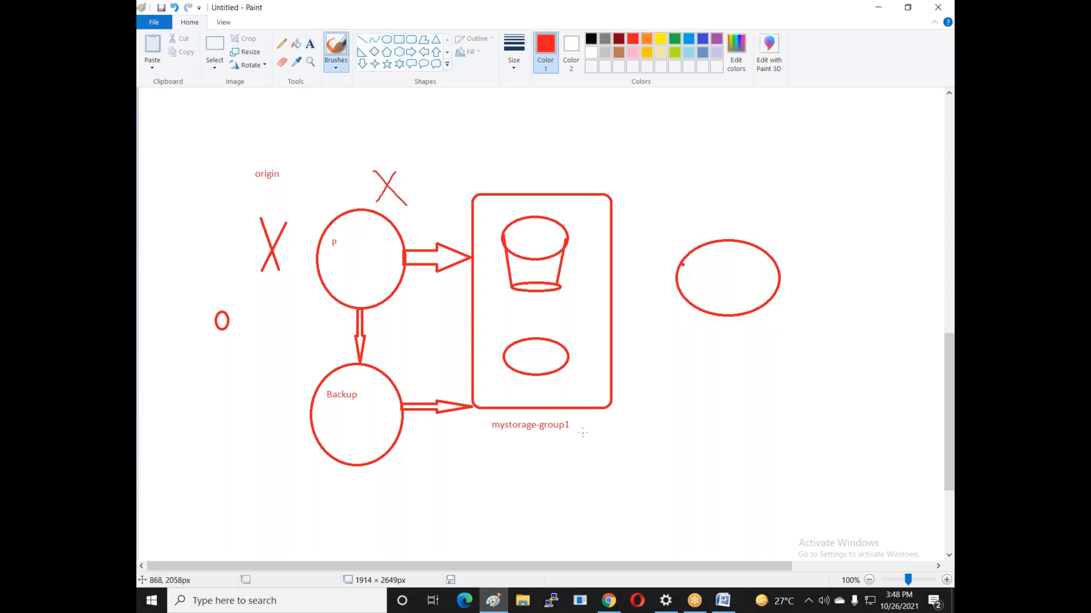
{"action": "mouse_move", "coordinate": [576, 426]}
{"action": "left_mouse_down"}
{"action": "mouse_move", "coordinate": [640, 335]}
{"action": "mouse_move", "coordinate": [649, 280]}
{"action": "mouse_move", "coordinate": [680, 278]}
{"action": "mouse_move", "coordinate": [673, 288]}
{"action": "left_mouse_up"}
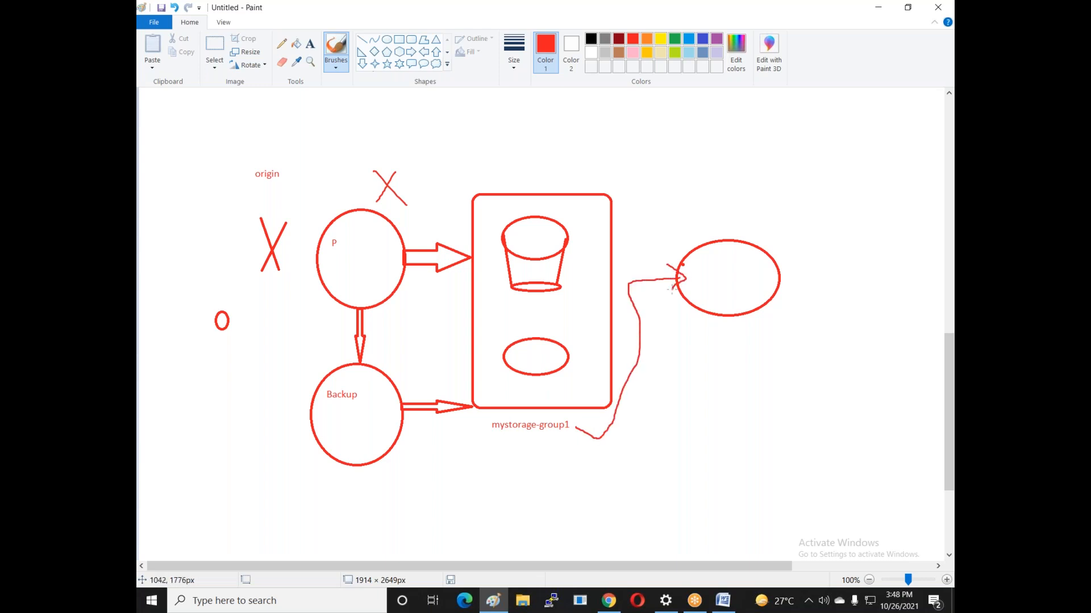
{"action": "mouse_move", "coordinate": [747, 271]}
{"action": "left_mouse_down"}
{"action": "mouse_move", "coordinate": [697, 271]}
{"action": "mouse_move", "coordinate": [650, 382]}
{"action": "mouse_move", "coordinate": [547, 430]}
{"action": "mouse_move", "coordinate": [547, 414]}
{"action": "left_mouse_up"}
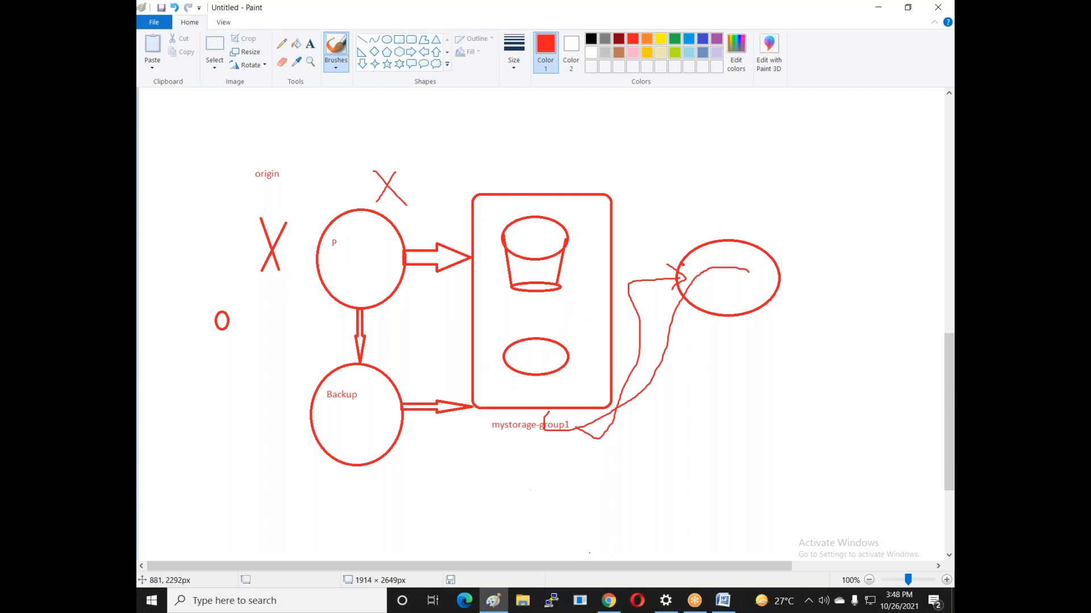
Step: Switch to Chrome and open the origins of the CloudFront distribution
{"action": "left_click", "coordinate": [608, 601]}
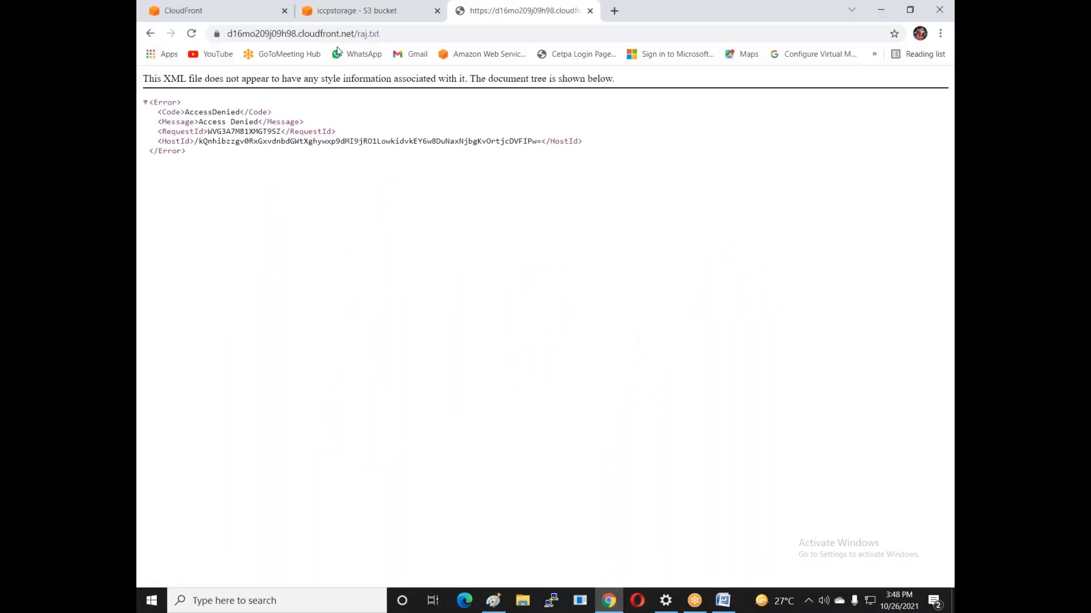
{"action": "left_click", "coordinate": [338, 12]}
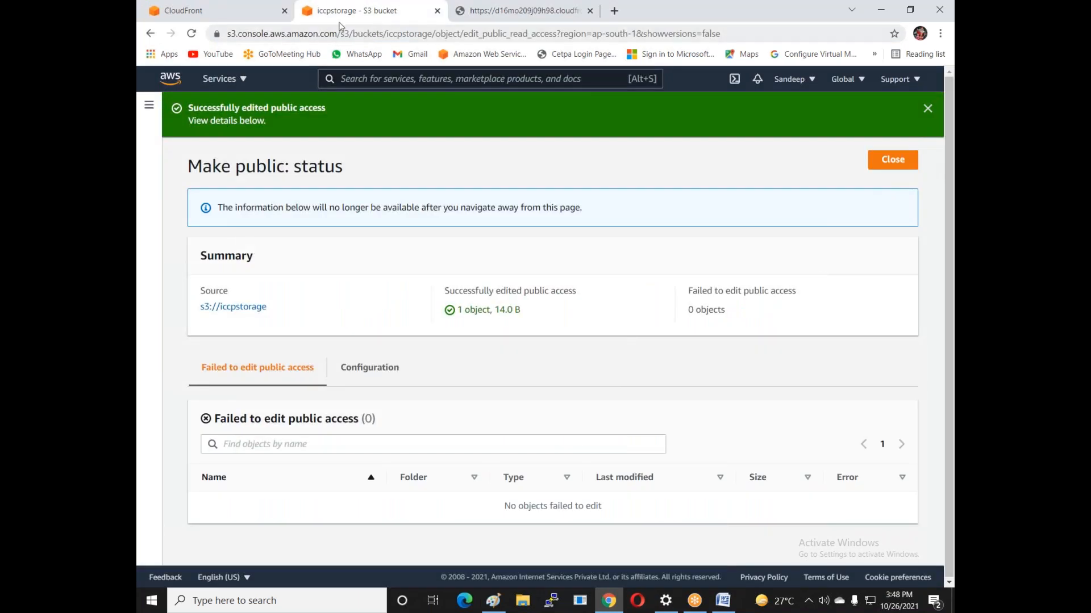
{"action": "left_click", "coordinate": [222, 8]}
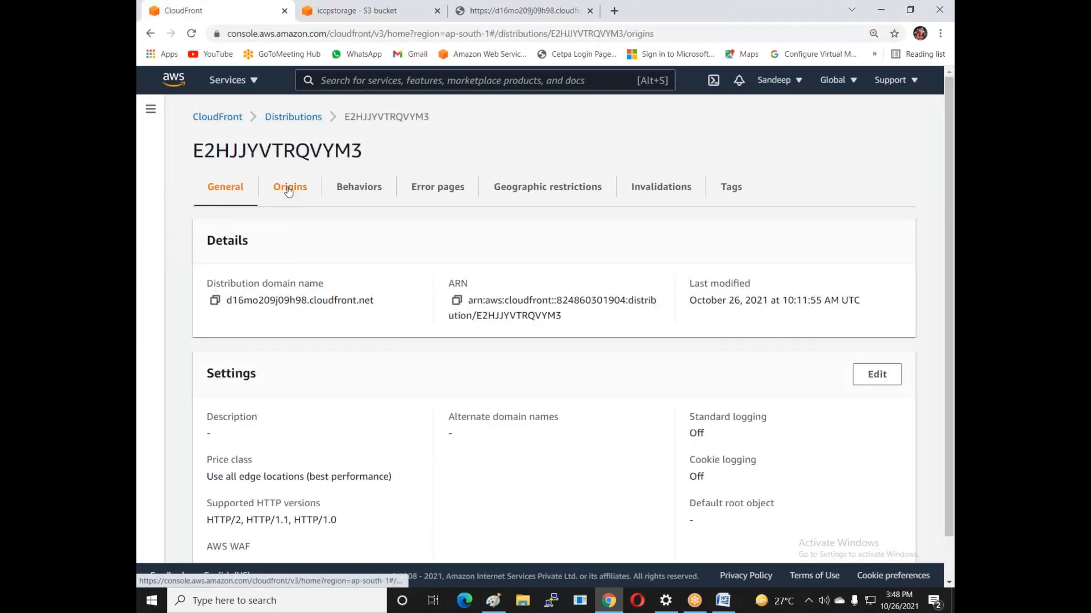
{"action": "left_click", "coordinate": [291, 188]}
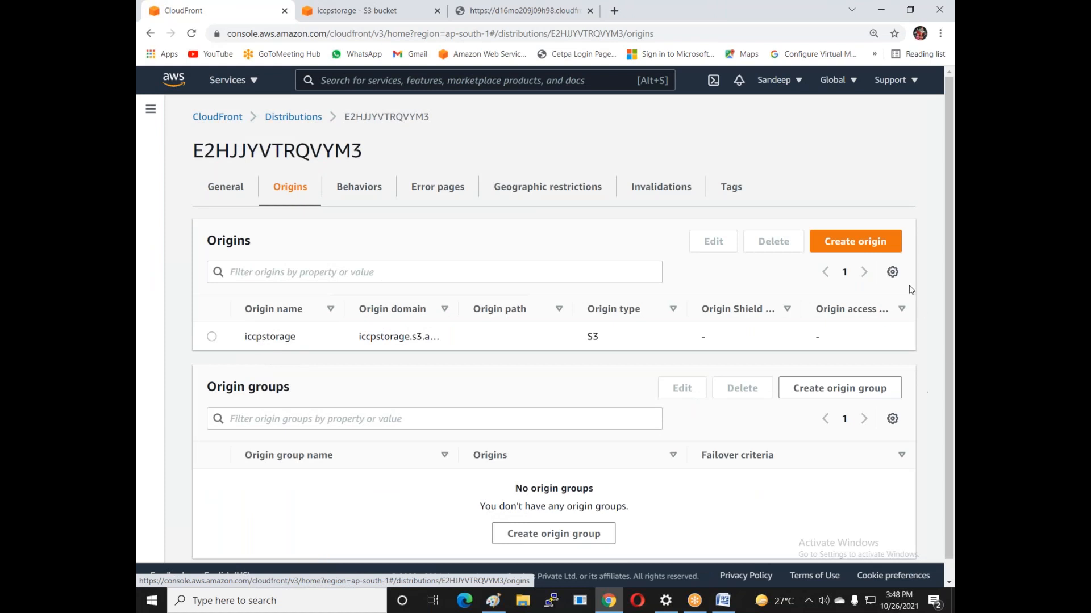
Step: Start a new origin with the S3 bucket iccpstorate-backup.s3.amazonaws.com as its origin domain
{"action": "left_click", "coordinate": [855, 242]}
{"action": "left_click", "coordinate": [256, 276]}
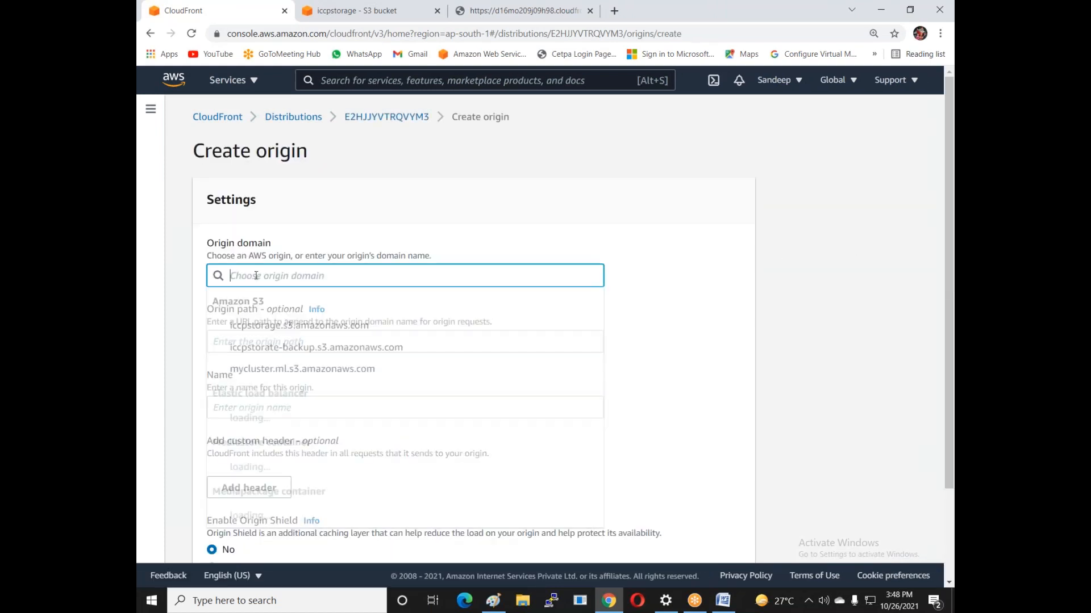
{"action": "left_click", "coordinate": [288, 347]}
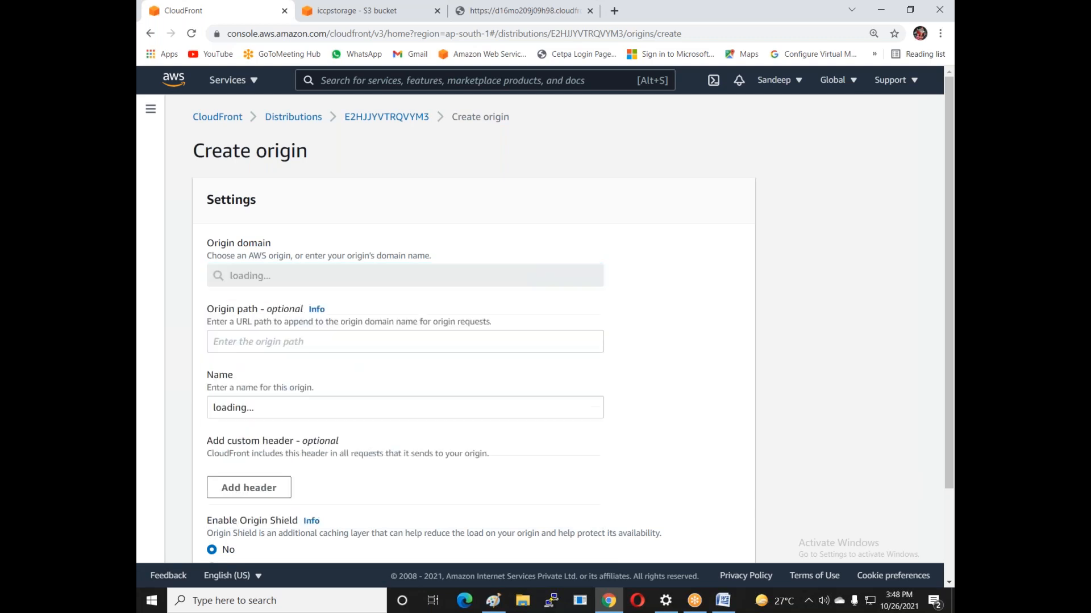
Step: Trim the origin domain to iccpstorate-backup and select the iccpstorate-backup.s3.amazonaws.com bucket again
{"action": "left_click", "coordinate": [491, 276]}
{"action": "triple_click", "coordinate": [491, 276]}
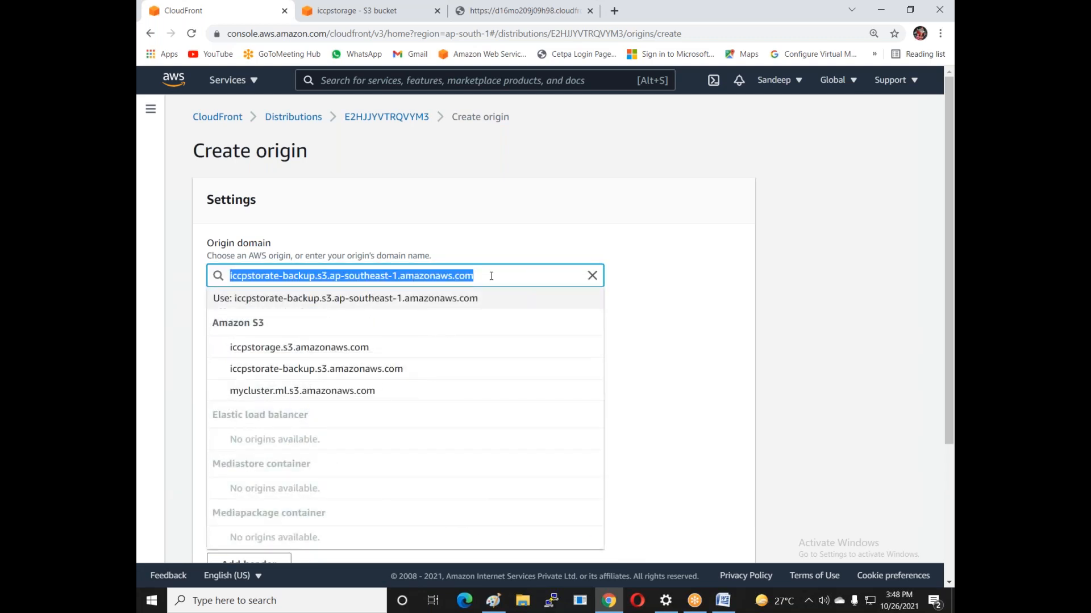
{"action": "left_click", "coordinate": [491, 276]}
{"action": "key", "text": "BackSpace"}
{"action": "key", "text": "BackSpace"}
{"action": "key", "text": "BackSpace"}
{"action": "key", "text": "BackSpace"}
{"action": "key", "text": "BackSpace"}
{"action": "key", "text": "BackSpace"}
{"action": "key", "text": "BackSpace"}
{"action": "key", "text": "BackSpace"}
{"action": "key", "text": "BackSpace"}
{"action": "key", "text": "BackSpace"}
{"action": "key", "text": "BackSpace"}
{"action": "key", "text": "BackSpace"}
{"action": "key", "text": "BackSpace"}
{"action": "key", "text": "BackSpace"}
{"action": "key", "text": "BackSpace"}
{"action": "key", "text": "BackSpace"}
{"action": "key", "text": "BackSpace"}
{"action": "key", "text": "BackSpace"}
{"action": "key", "text": "BackSpace"}
{"action": "key", "text": "BackSpace"}
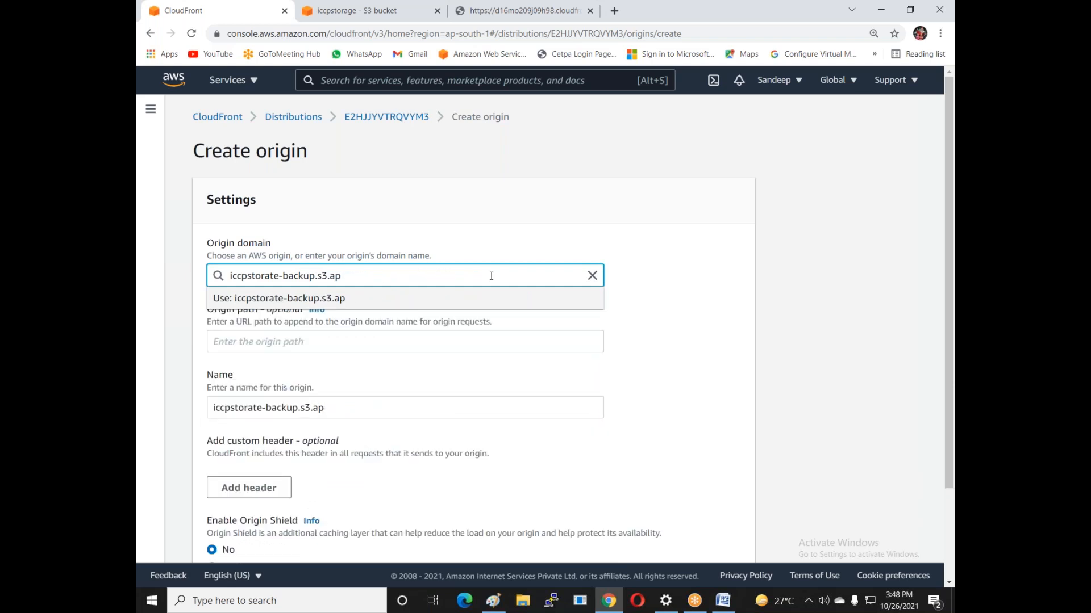
{"action": "key", "text": "BackSpace"}
{"action": "key", "text": "BackSpace"}
{"action": "key", "text": "BackSpace"}
{"action": "key", "text": "BackSpace"}
{"action": "key", "text": "BackSpace"}
{"action": "key", "text": "BackSpace"}
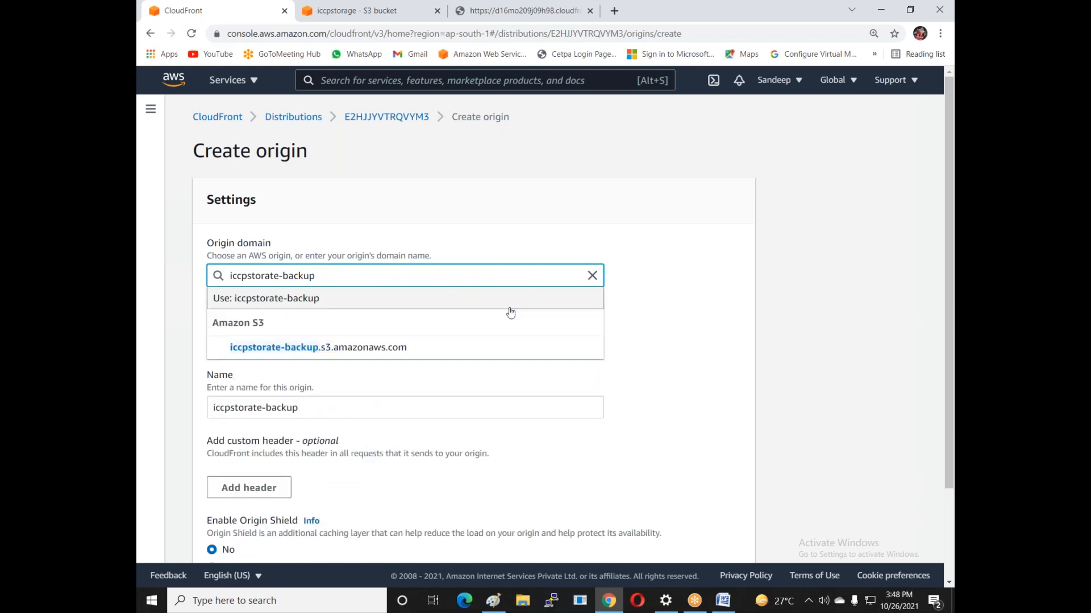
{"action": "left_click", "coordinate": [475, 372]}
{"action": "left_click", "coordinate": [509, 276]}
{"action": "left_click", "coordinate": [304, 368]}
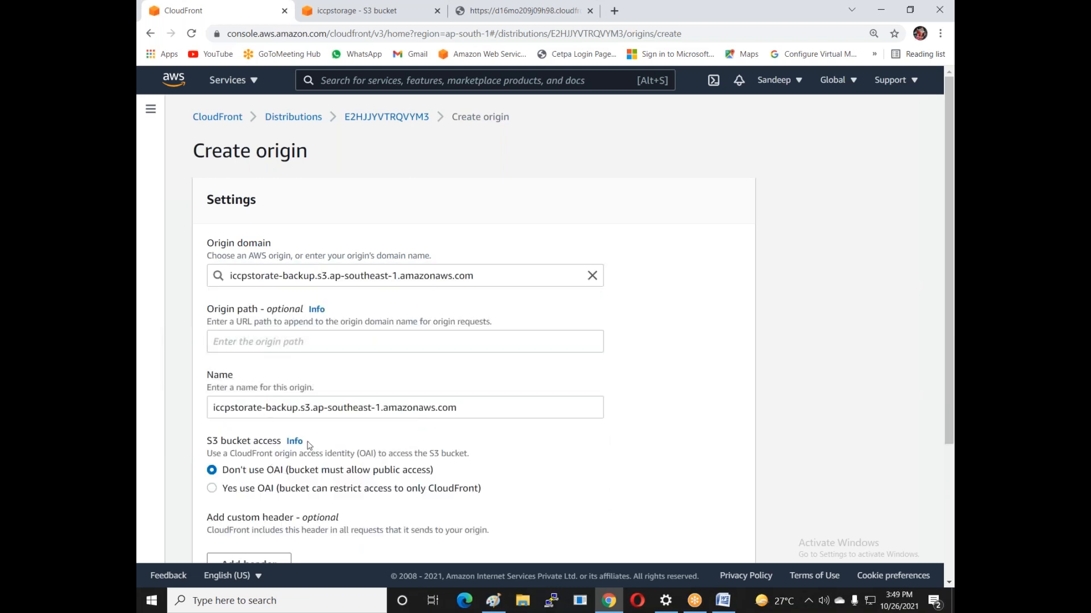
Step: Name the origin Singapore and create it
{"action": "scroll", "coordinate": [309, 445], "scroll_direction": "down", "scroll_amount": 1}
{"action": "double_click", "coordinate": [461, 348]}
{"action": "left_click_drag", "start_coordinate": [463, 349], "coordinate": [202, 353]}
{"action": "type", "text": "Singapore"}
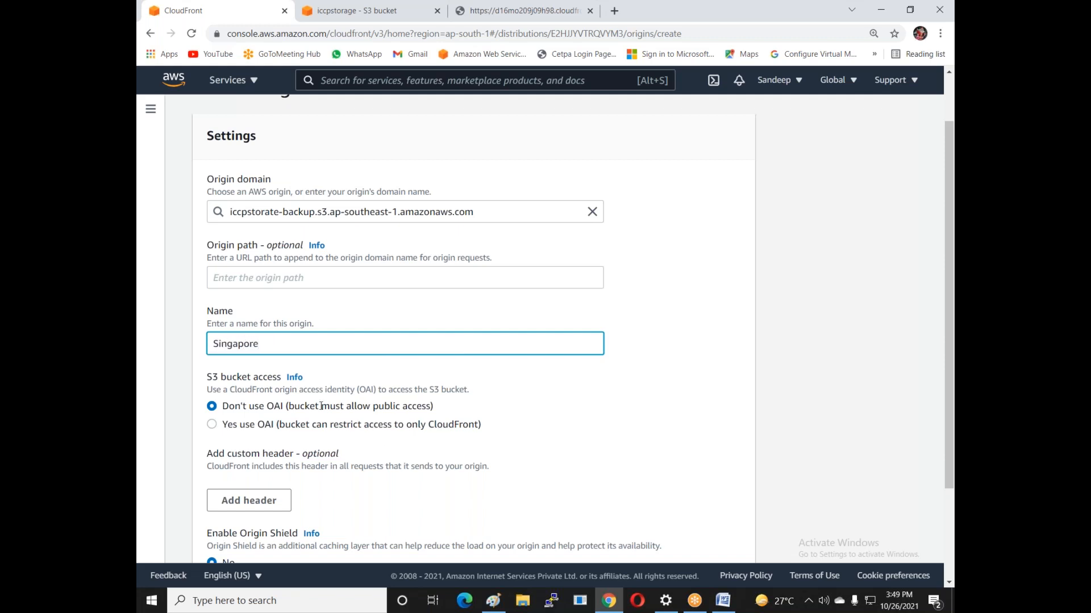
{"action": "left_click", "coordinate": [558, 410]}
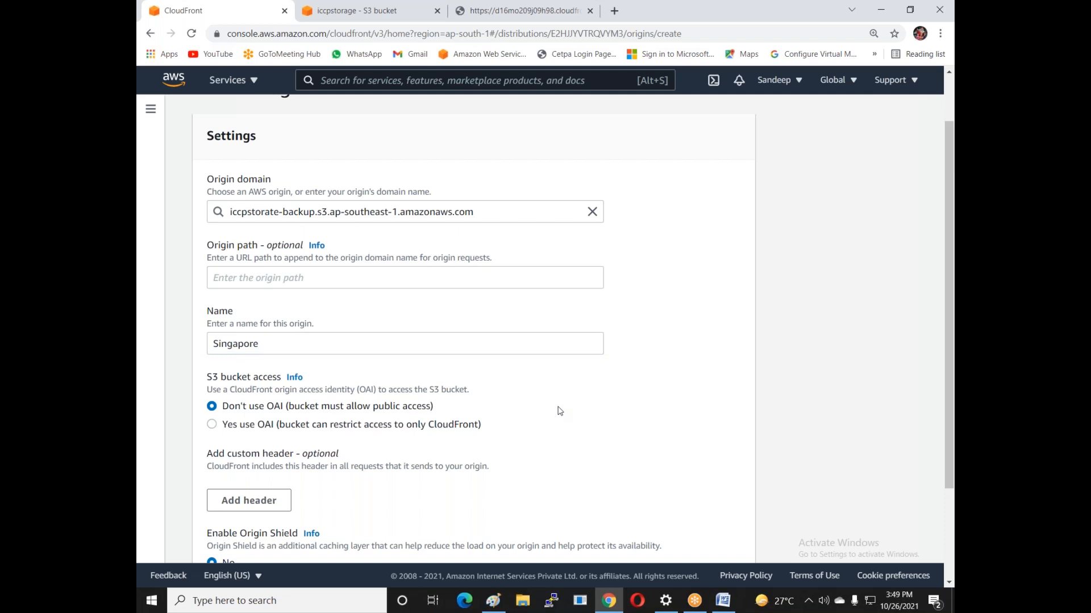
{"action": "scroll", "coordinate": [579, 408], "scroll_direction": "down", "scroll_amount": 3}
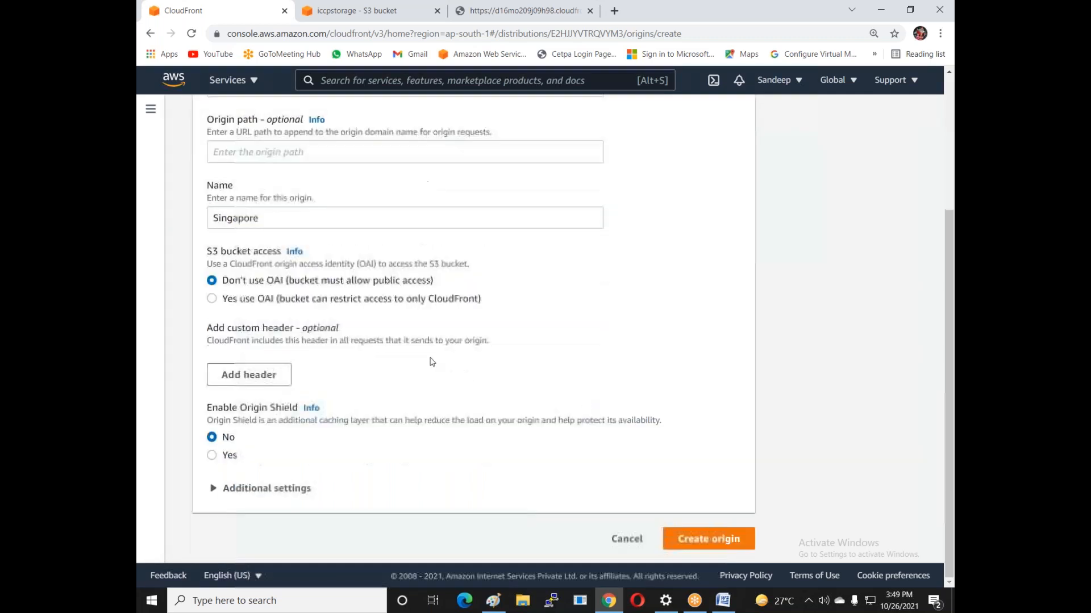
{"action": "left_click", "coordinate": [710, 540]}
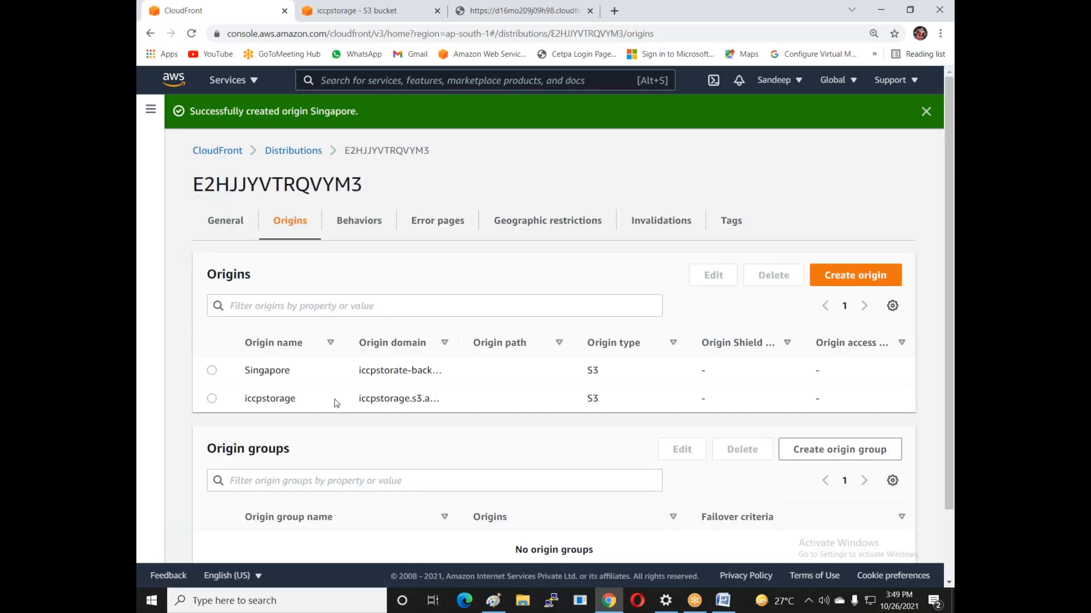
Step: Start a new origin group named mystorage-group1 with 403 Forbidden as its failover criterion
{"action": "scroll", "coordinate": [273, 301], "scroll_direction": "down", "scroll_amount": 2}
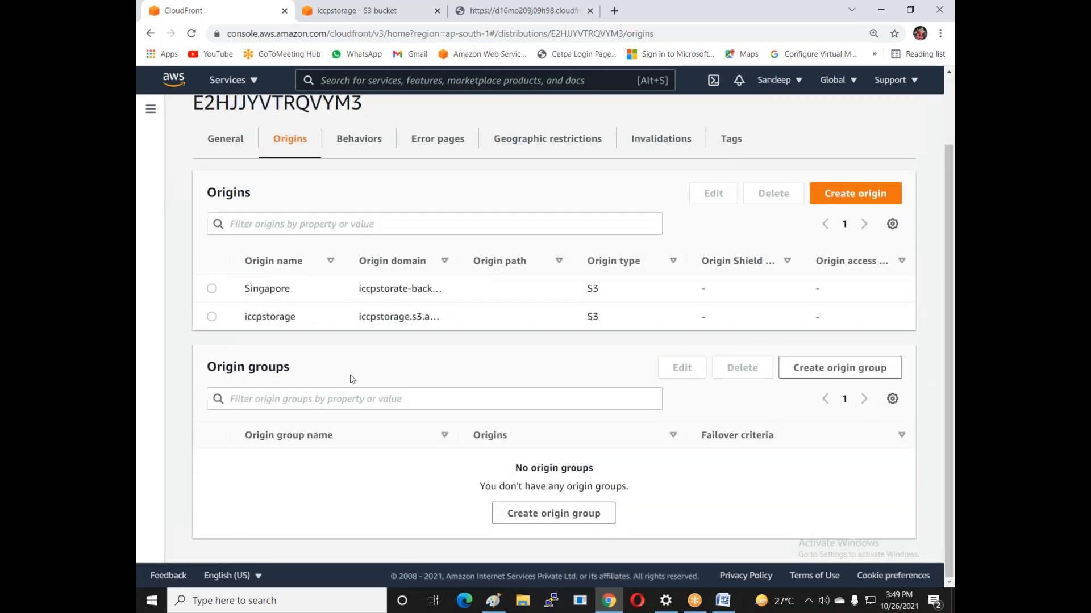
{"action": "left_click", "coordinate": [835, 373]}
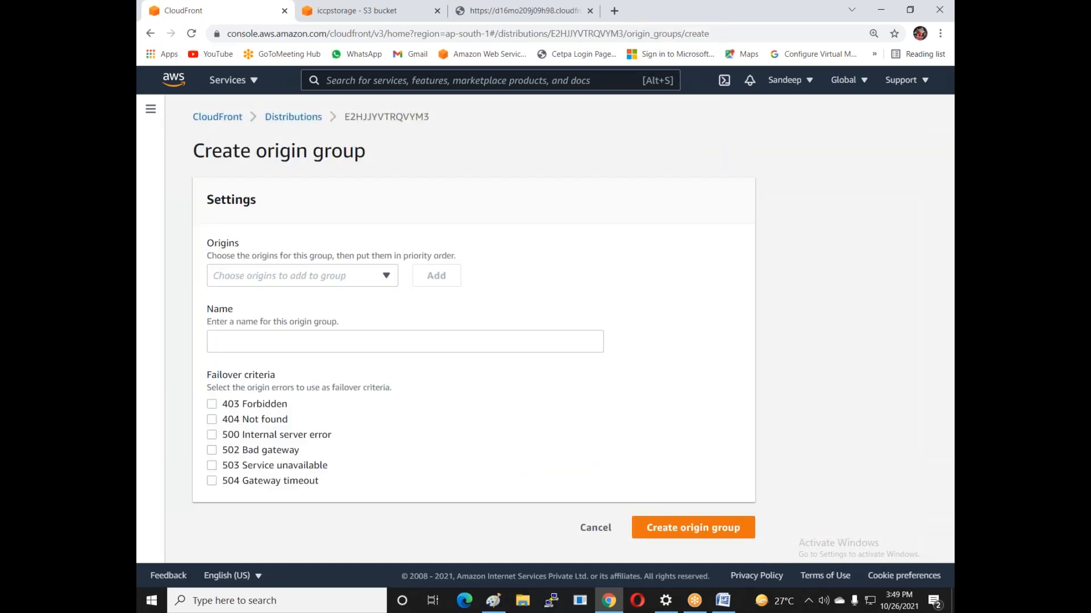
{"action": "left_click", "coordinate": [252, 405]}
{"action": "left_click", "coordinate": [269, 339]}
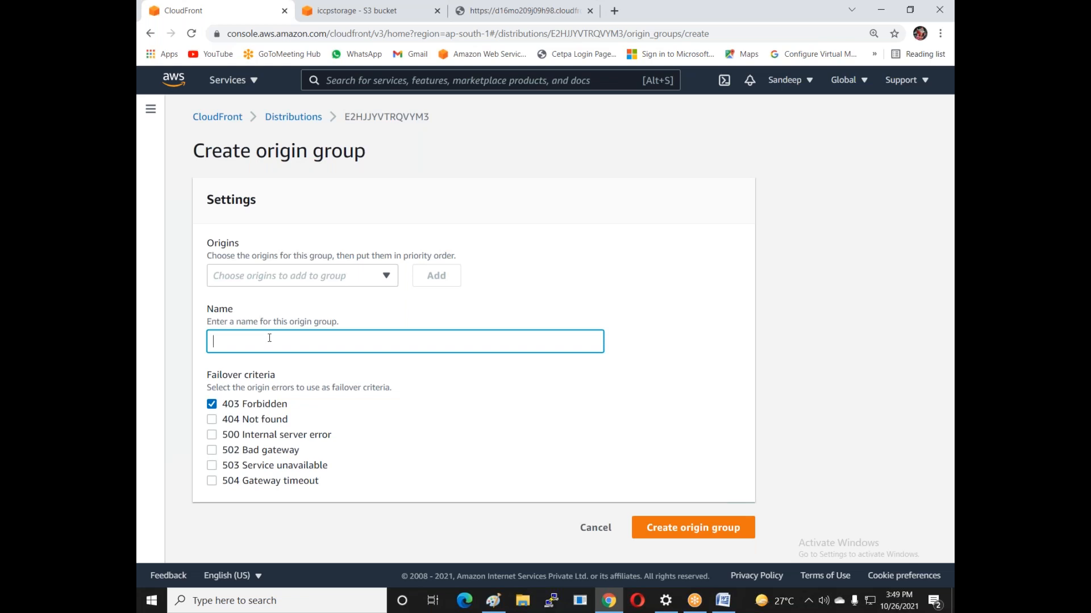
{"action": "type", "text": "mystoprage"}
{"action": "type", "text": "-group"}
Step: Add the Singapore and iccpstorage origins to the origin group
{"action": "left_click", "coordinate": [328, 277]}
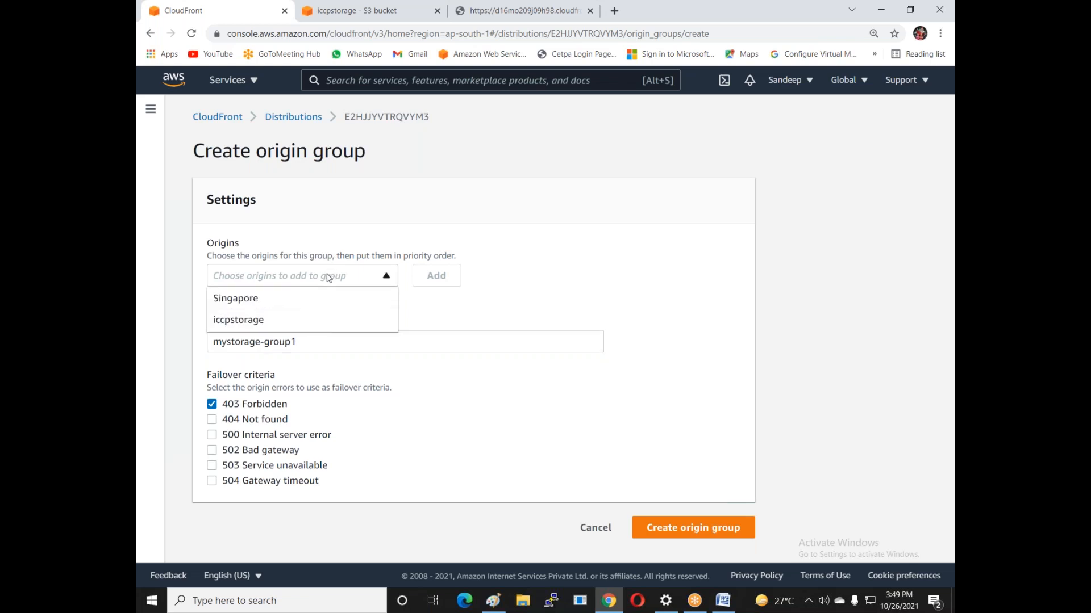
{"action": "left_click", "coordinate": [272, 299]}
{"action": "left_click", "coordinate": [436, 277]}
{"action": "left_click", "coordinate": [382, 281]}
{"action": "left_click", "coordinate": [239, 306]}
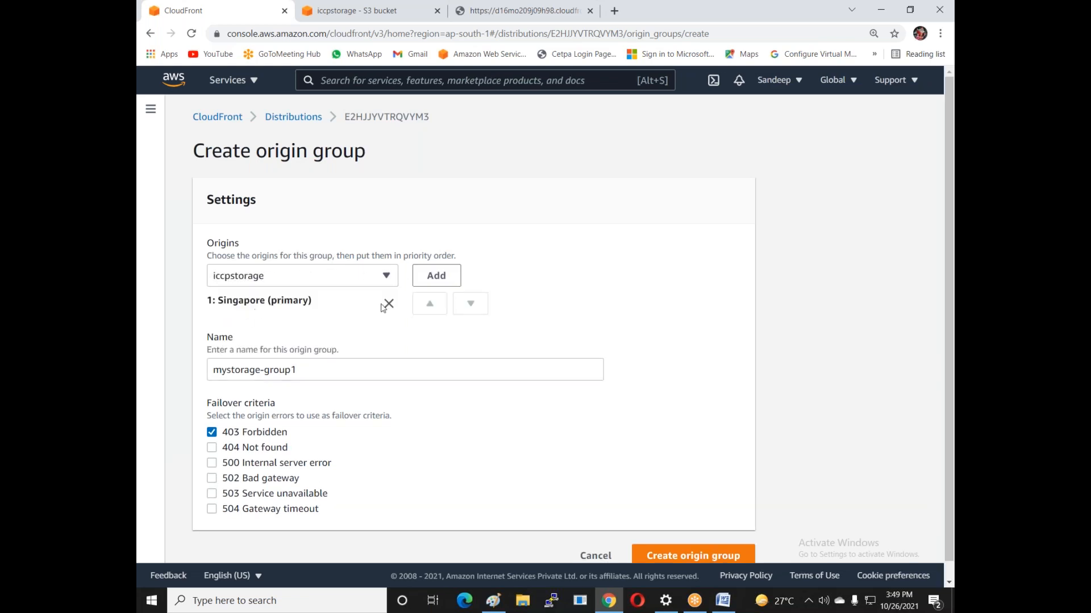
{"action": "left_click", "coordinate": [436, 276]}
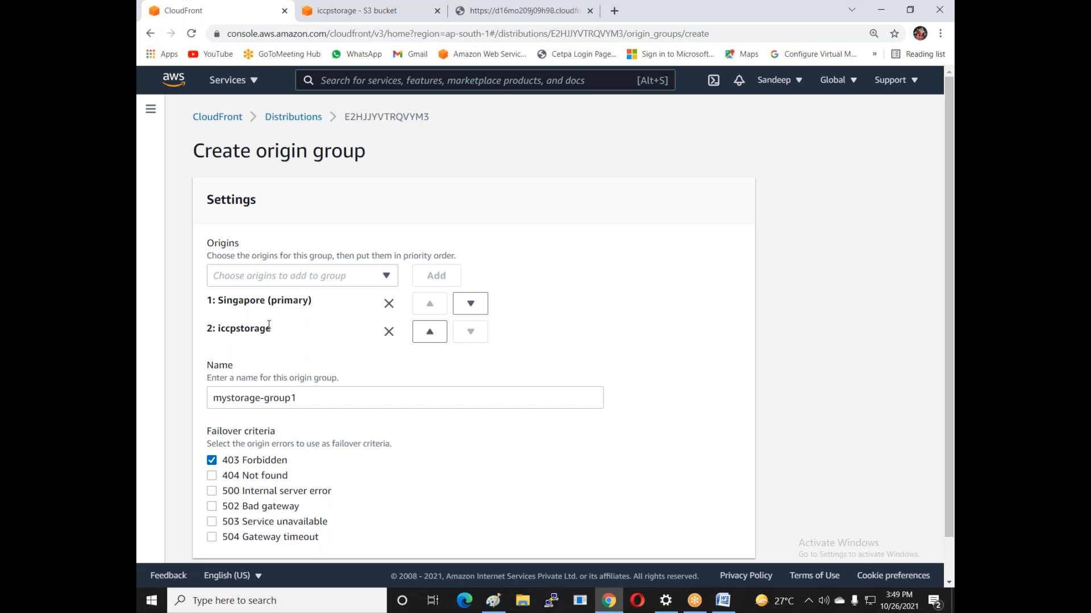
Step: Move Singapore below iccpstorage so iccpstorage is the primary origin, and create the origin group
{"action": "left_click", "coordinate": [470, 303]}
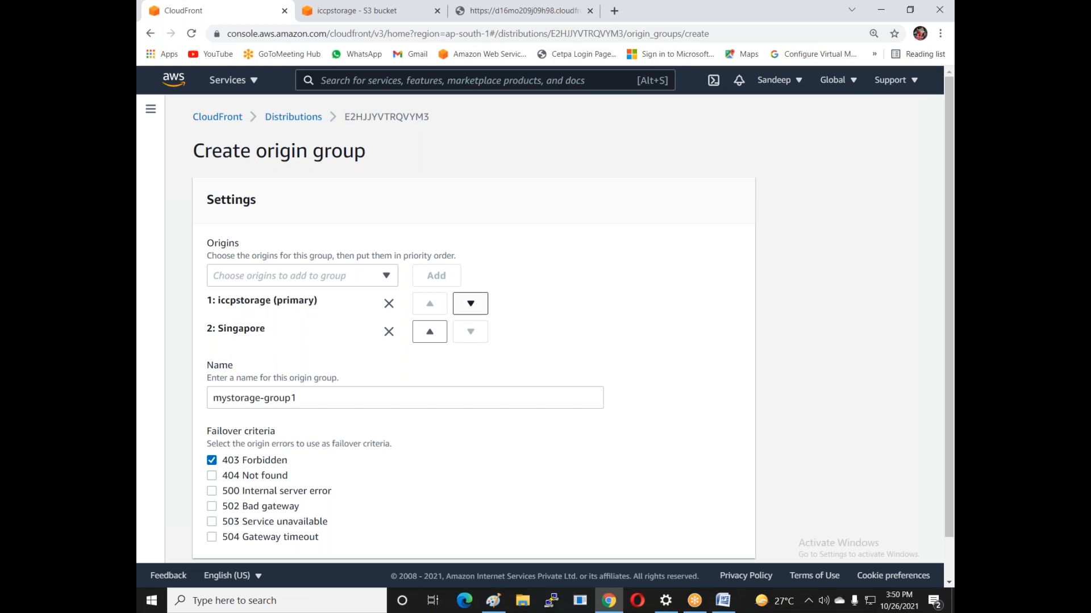
{"action": "scroll", "coordinate": [466, 315], "scroll_direction": "down", "scroll_amount": 1}
{"action": "left_click", "coordinate": [671, 549]}
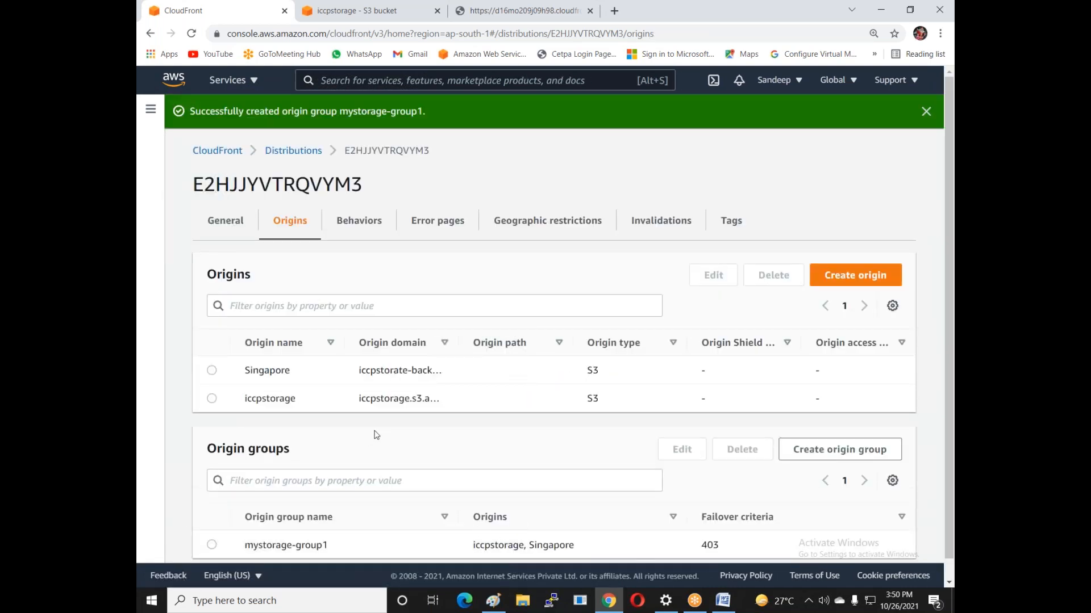
Step: Edit the distribution's default behavior and choose the mystorage-group1 origin group as its origin
{"action": "scroll", "coordinate": [227, 521], "scroll_direction": "down", "scroll_amount": 1}
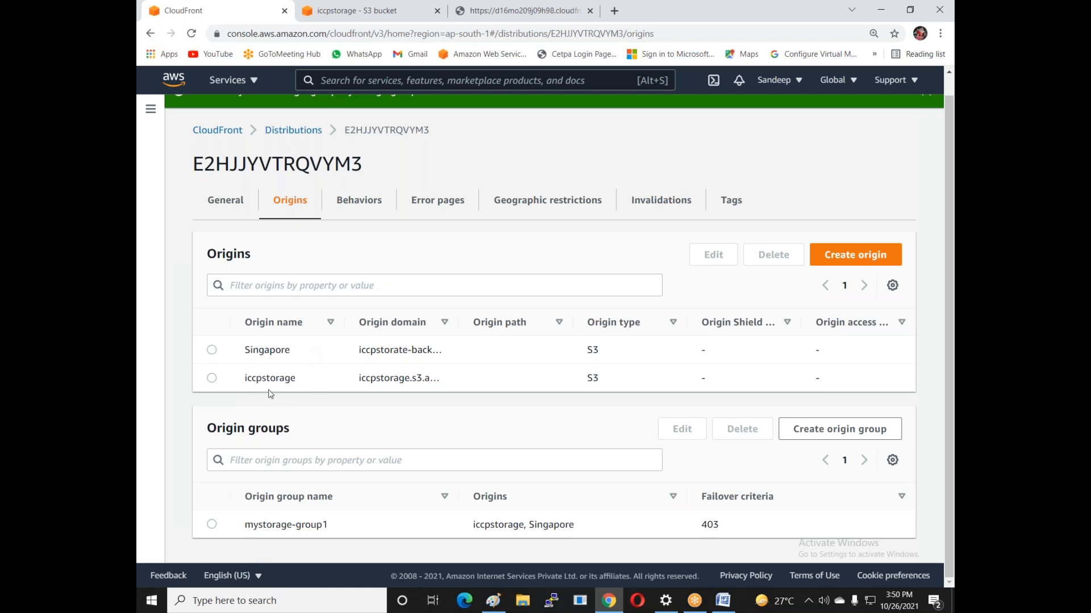
{"action": "left_click", "coordinate": [362, 205]}
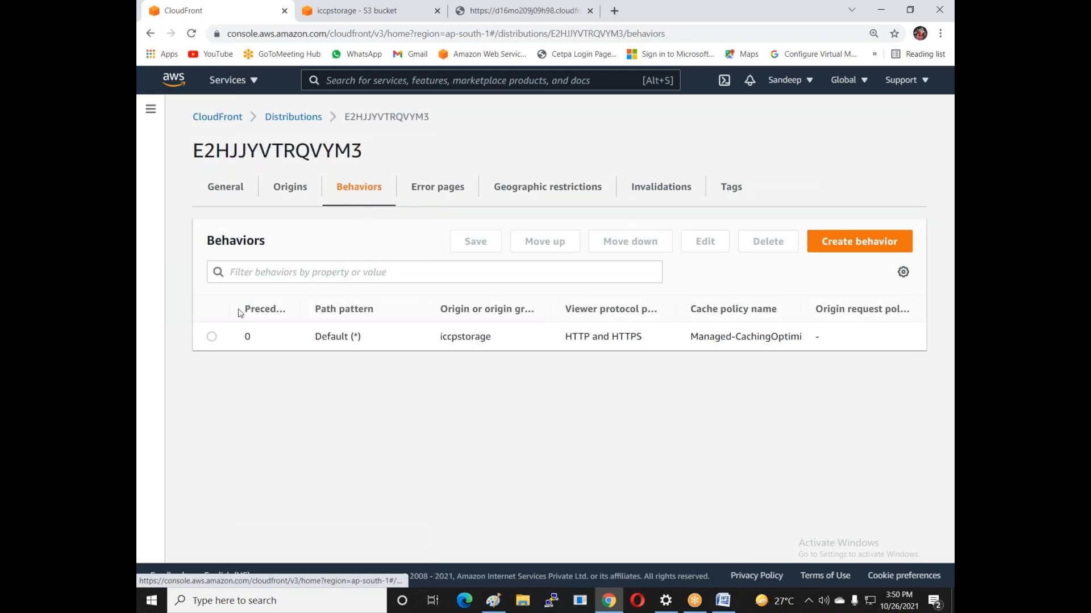
{"action": "left_click", "coordinate": [212, 338]}
{"action": "left_click", "coordinate": [704, 242]}
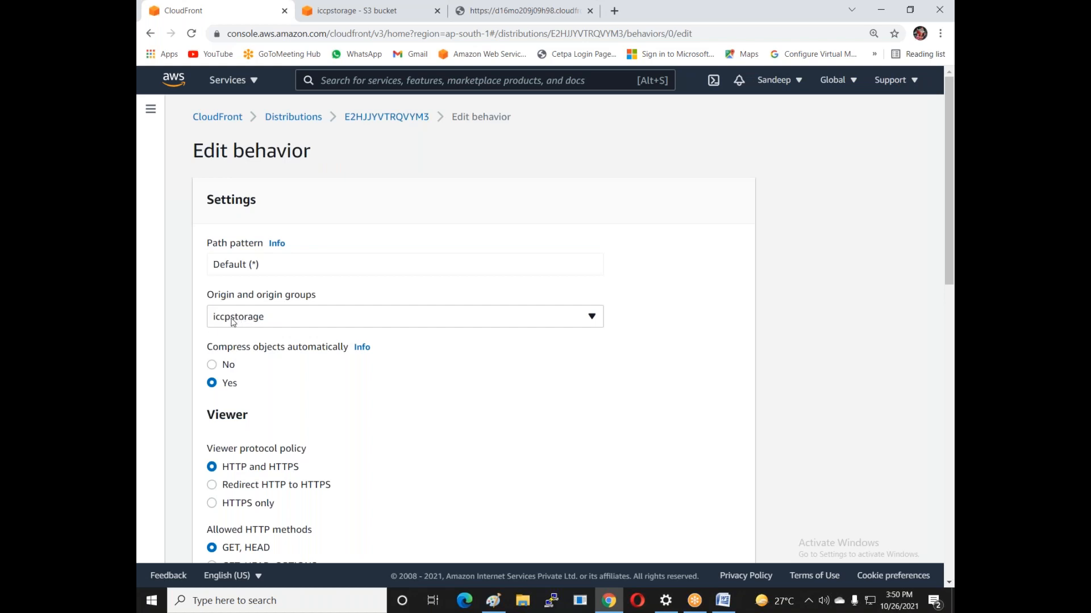
{"action": "left_click", "coordinate": [283, 318]}
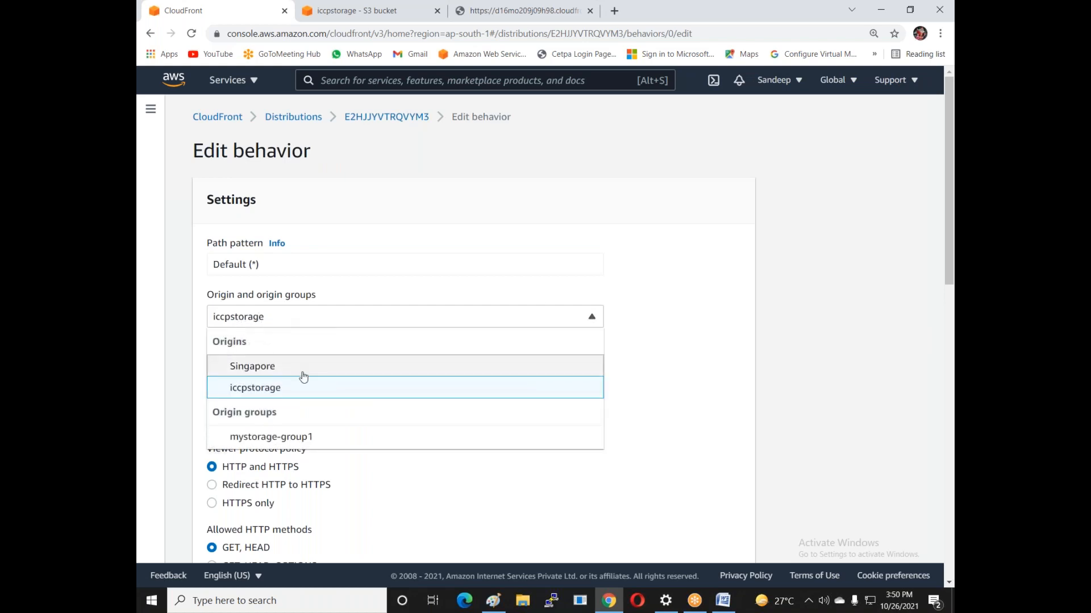
{"action": "left_click", "coordinate": [272, 443]}
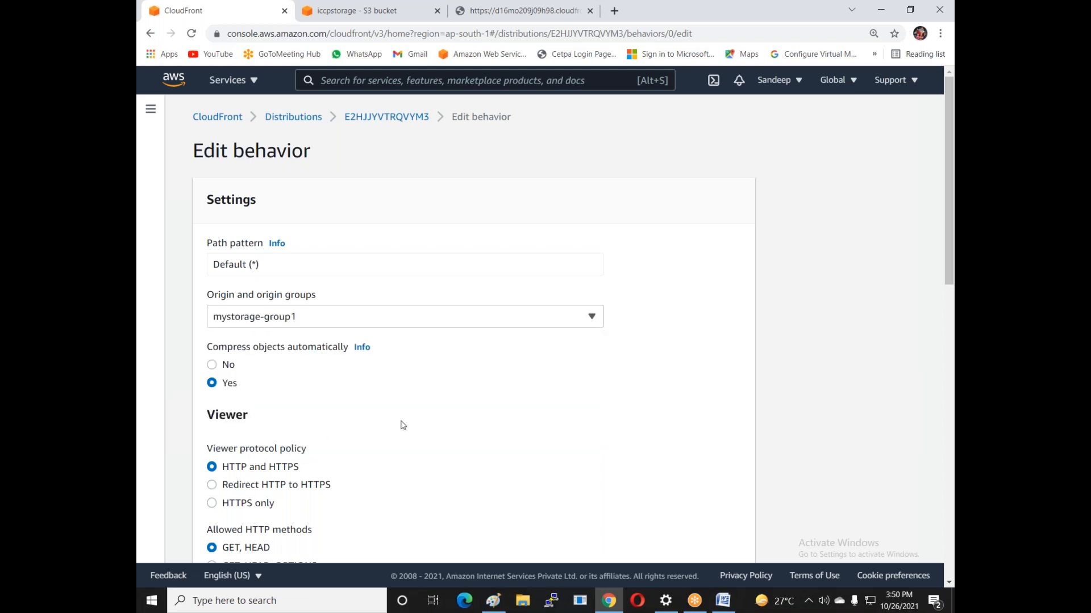
Step: Switch the behavior's cache key and origin requests to legacy cache settings with customized object caching
{"action": "scroll", "coordinate": [405, 425], "scroll_direction": "down", "scroll_amount": 1}
{"action": "scroll", "coordinate": [405, 425], "scroll_direction": "down", "scroll_amount": 7}
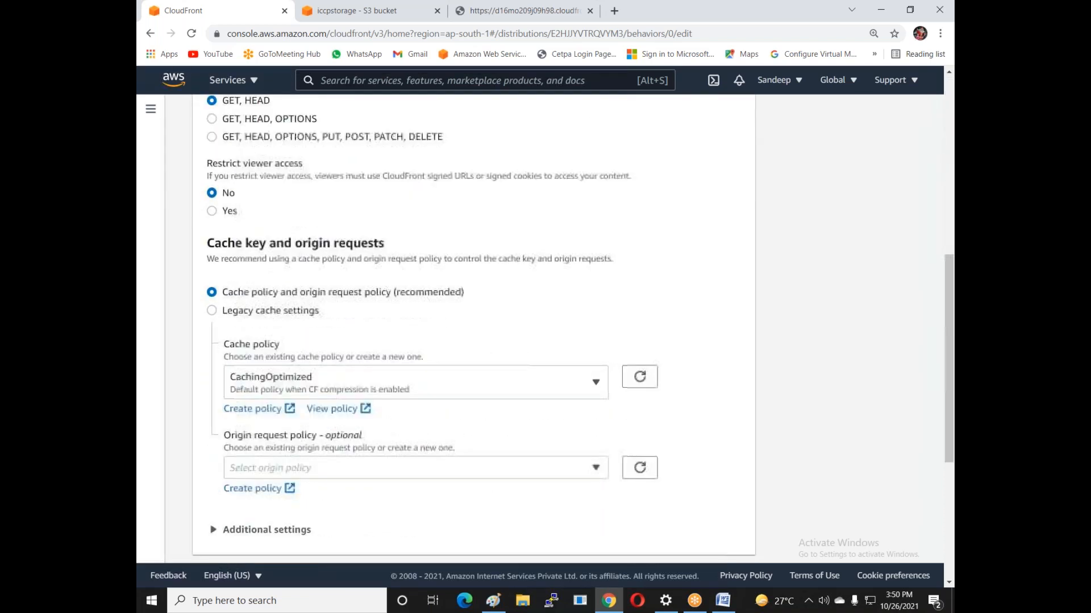
{"action": "left_click", "coordinate": [259, 314]}
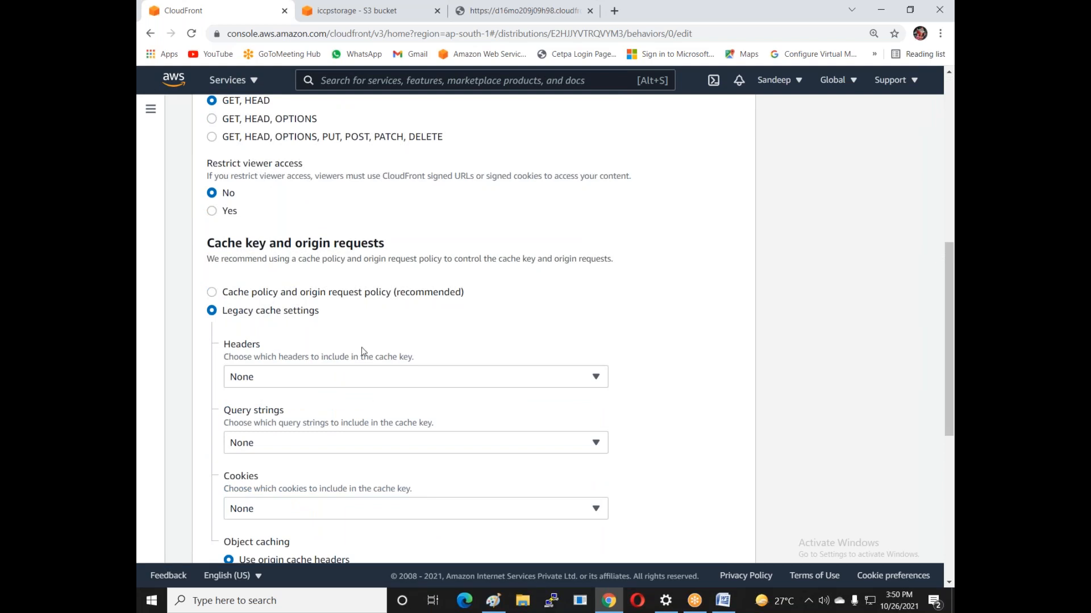
{"action": "scroll", "coordinate": [259, 391], "scroll_direction": "down", "scroll_amount": 3}
{"action": "left_click", "coordinate": [259, 388]}
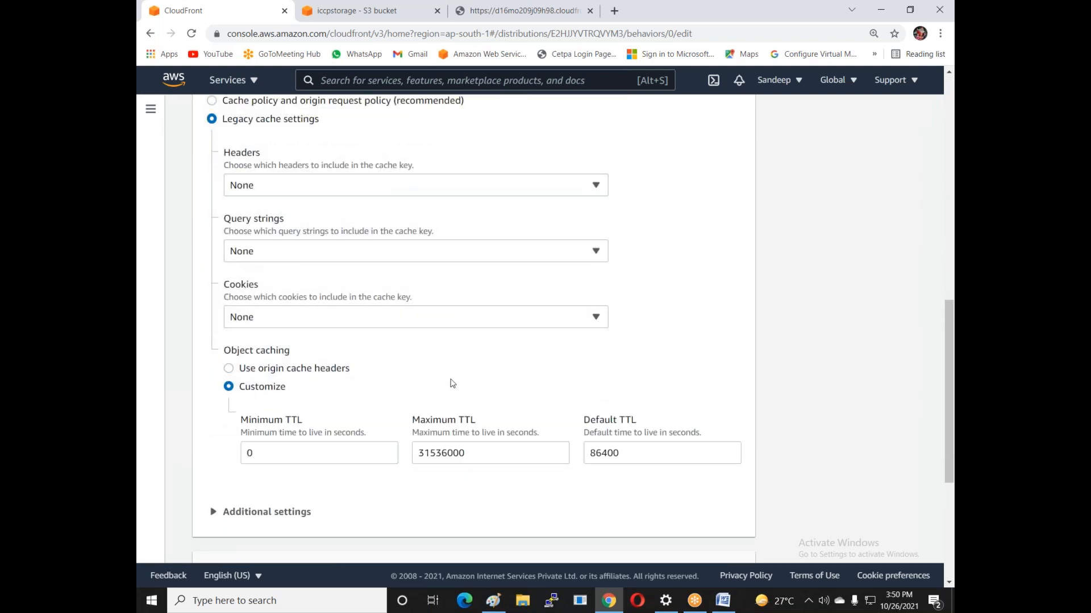
Step: Set the default TTL of the customized object caching to 864000 seconds
{"action": "scroll", "coordinate": [451, 383], "scroll_direction": "down", "scroll_amount": 2}
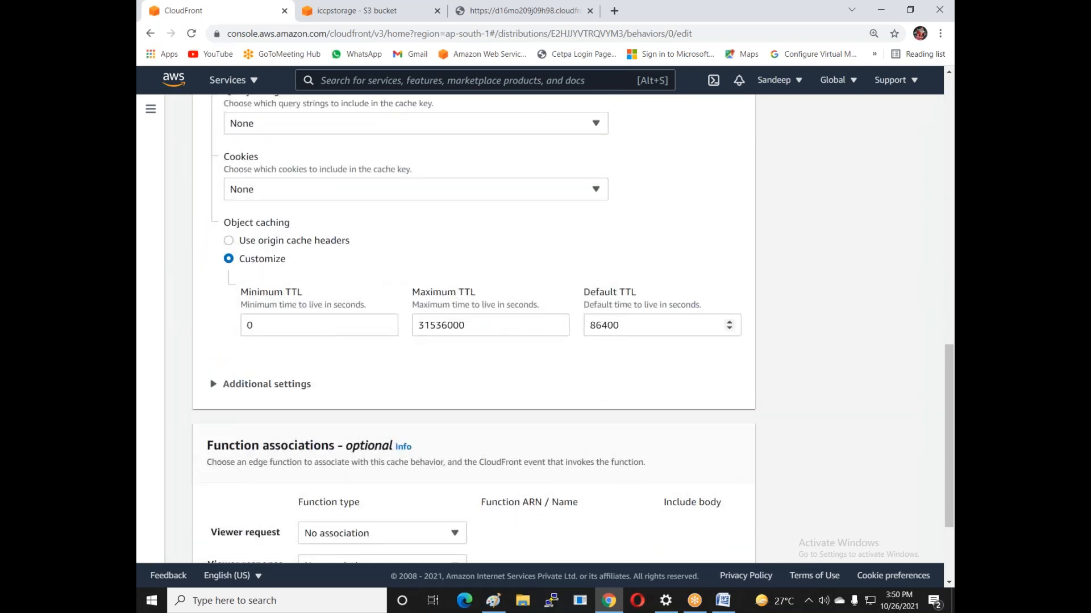
{"action": "left_click_drag", "start_coordinate": [625, 329], "coordinate": [586, 330]}
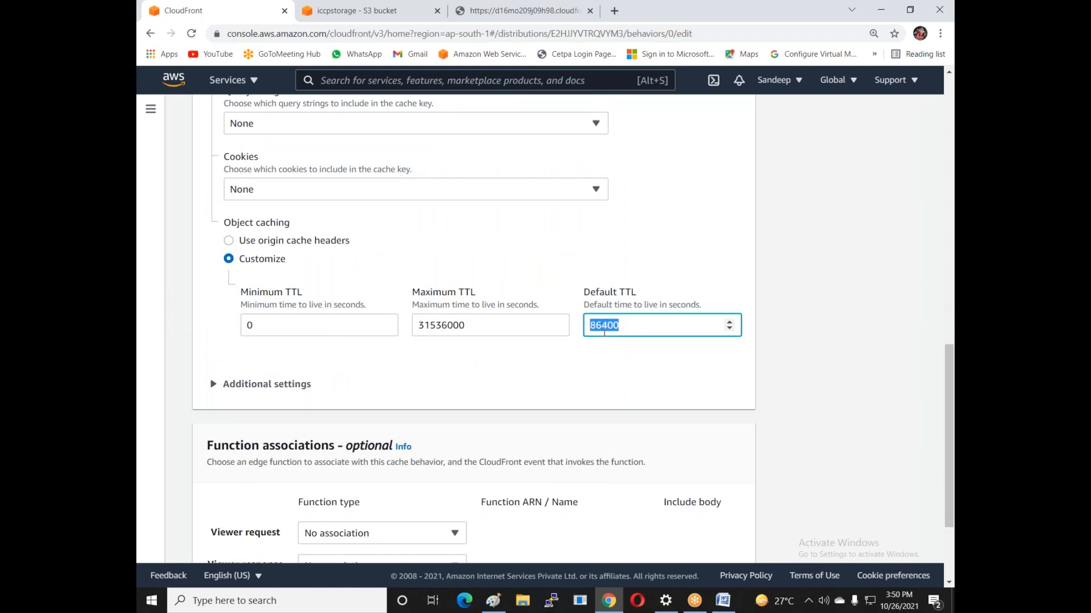
{"action": "left_click_drag", "start_coordinate": [482, 331], "coordinate": [414, 334]}
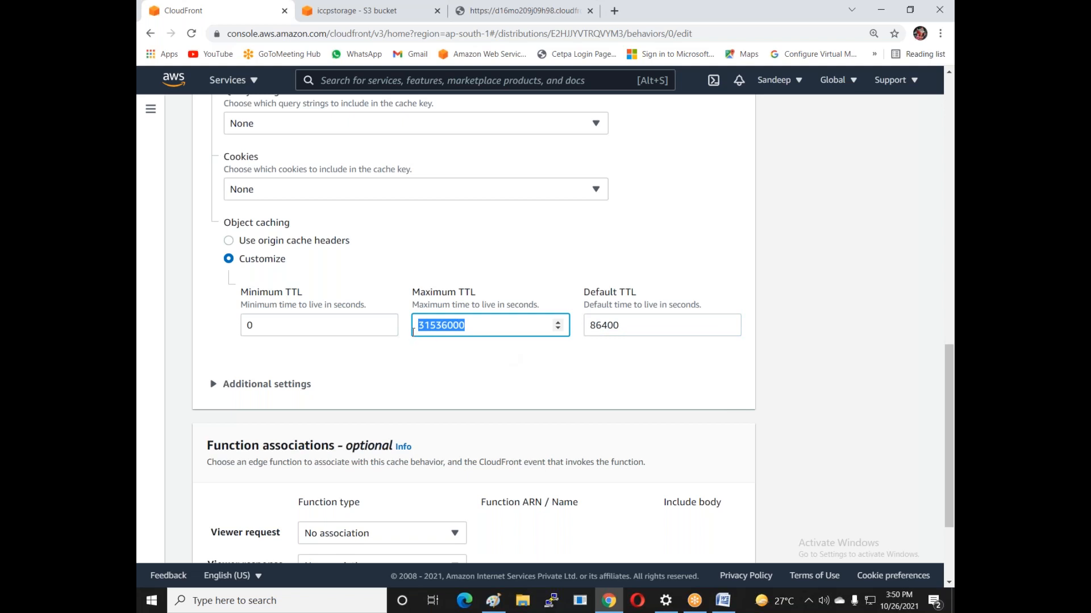
{"action": "scroll", "coordinate": [466, 430], "scroll_direction": "up", "scroll_amount": 2}
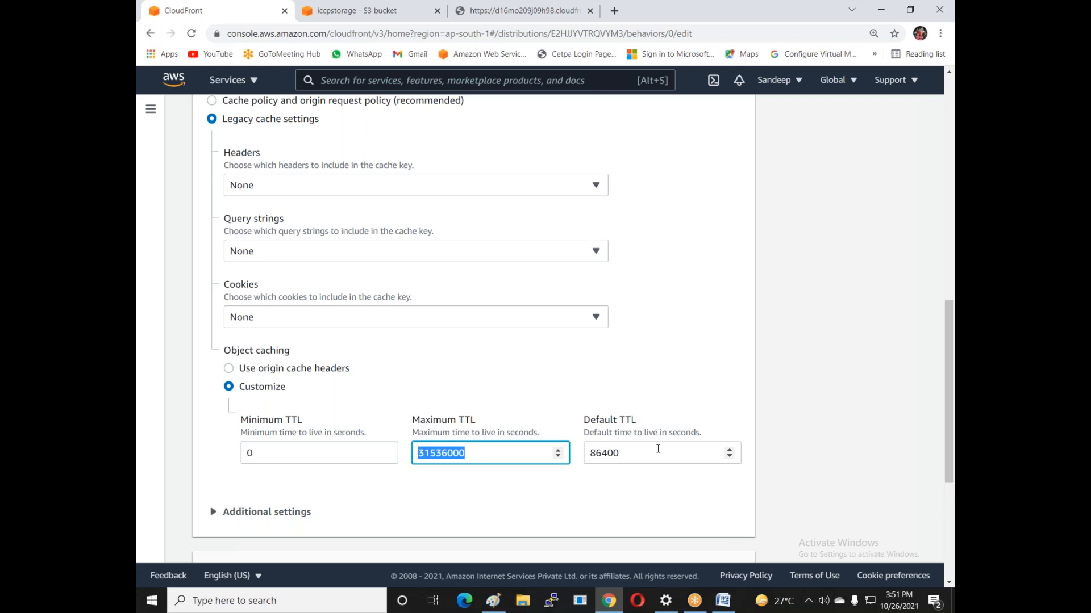
{"action": "left_click", "coordinate": [494, 453]}
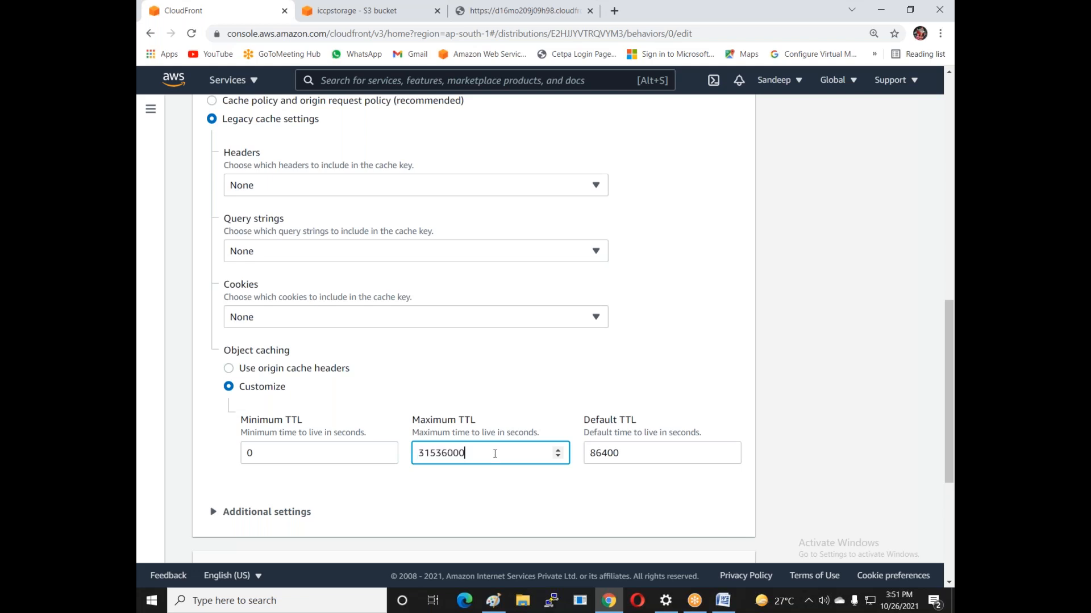
{"action": "left_click", "coordinate": [630, 452]}
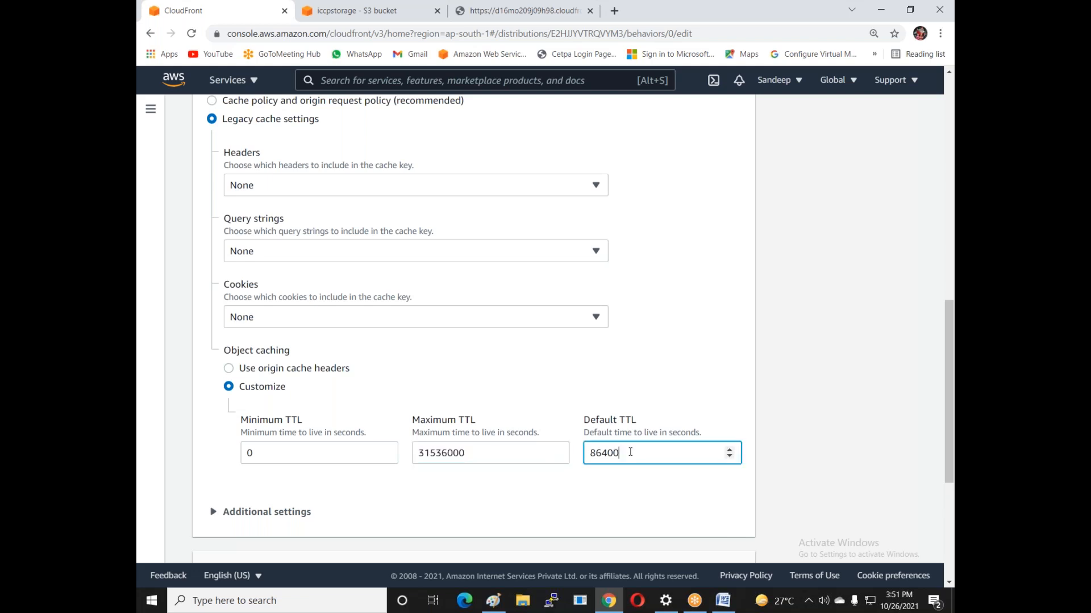
{"action": "type", "text": "0"}
Step: Review the behavior's viewer, legacy cache, additional and function association settings
{"action": "scroll", "coordinate": [425, 373], "scroll_direction": "up", "scroll_amount": 3}
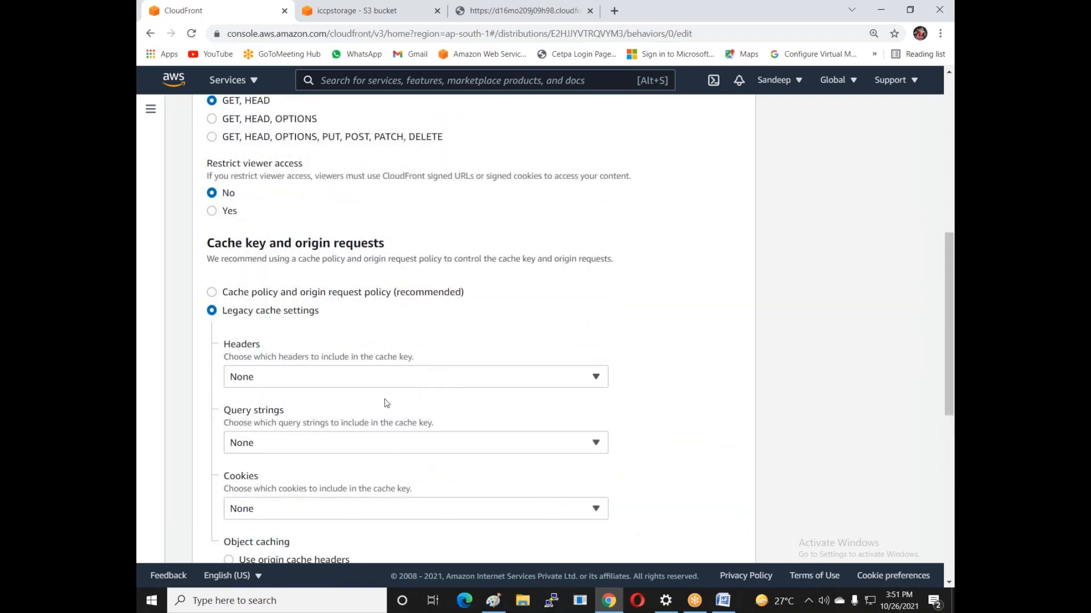
{"action": "scroll", "coordinate": [307, 417], "scroll_direction": "up", "scroll_amount": 5}
{"action": "scroll", "coordinate": [307, 398], "scroll_direction": "down", "scroll_amount": 5}
{"action": "scroll", "coordinate": [324, 340], "scroll_direction": "down", "scroll_amount": 1}
{"action": "scroll", "coordinate": [324, 341], "scroll_direction": "down", "scroll_amount": 8}
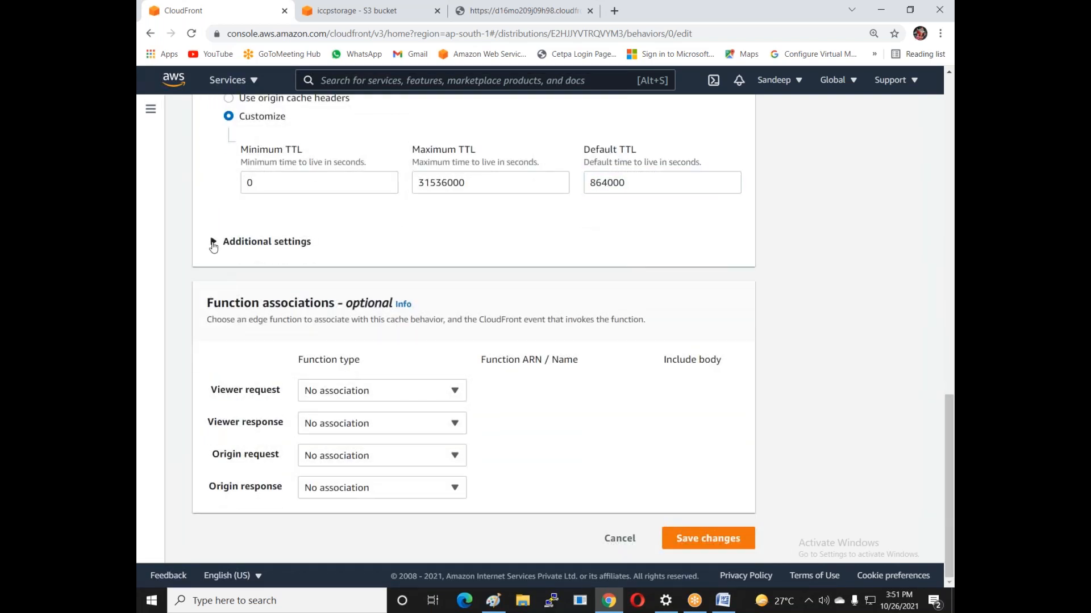
{"action": "left_click", "coordinate": [213, 241]}
{"action": "scroll", "coordinate": [313, 348], "scroll_direction": "down", "scroll_amount": 4}
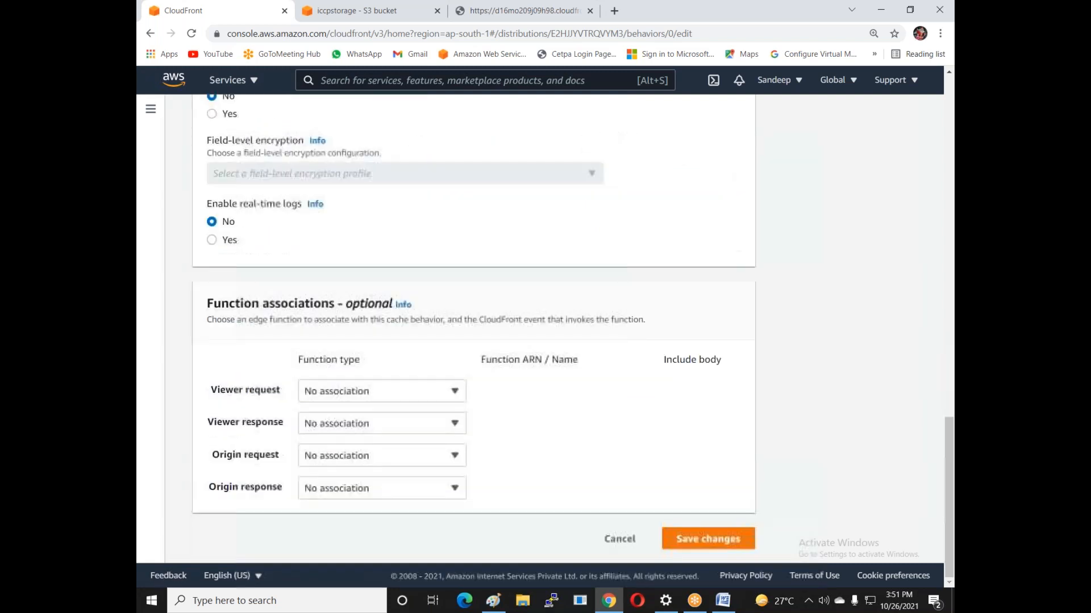
{"action": "scroll", "coordinate": [312, 348], "scroll_direction": "up", "scroll_amount": 10}
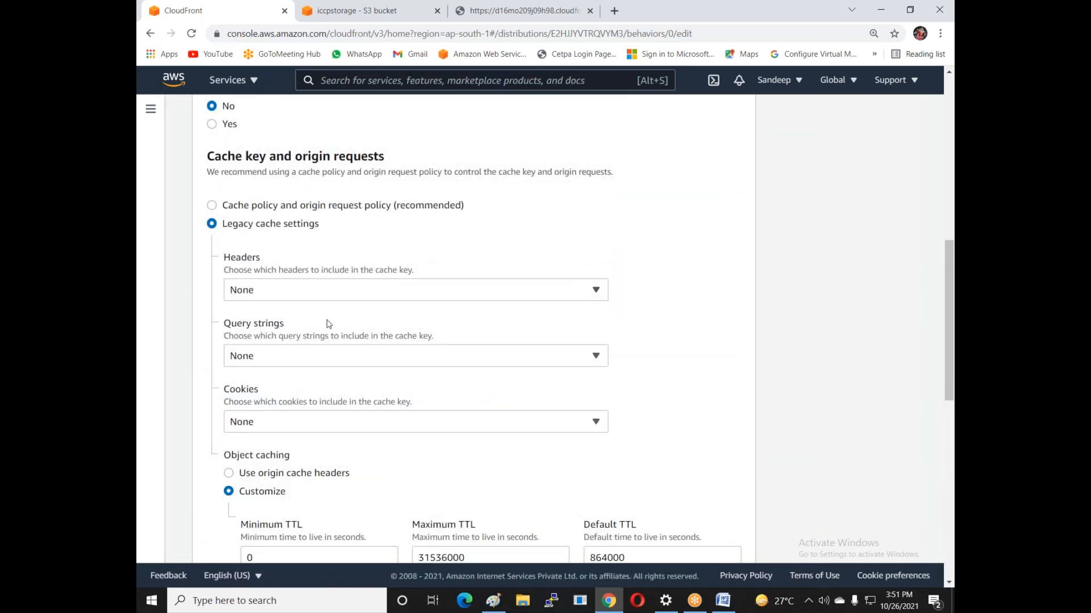
{"action": "scroll", "coordinate": [296, 401], "scroll_direction": "up", "scroll_amount": 3}
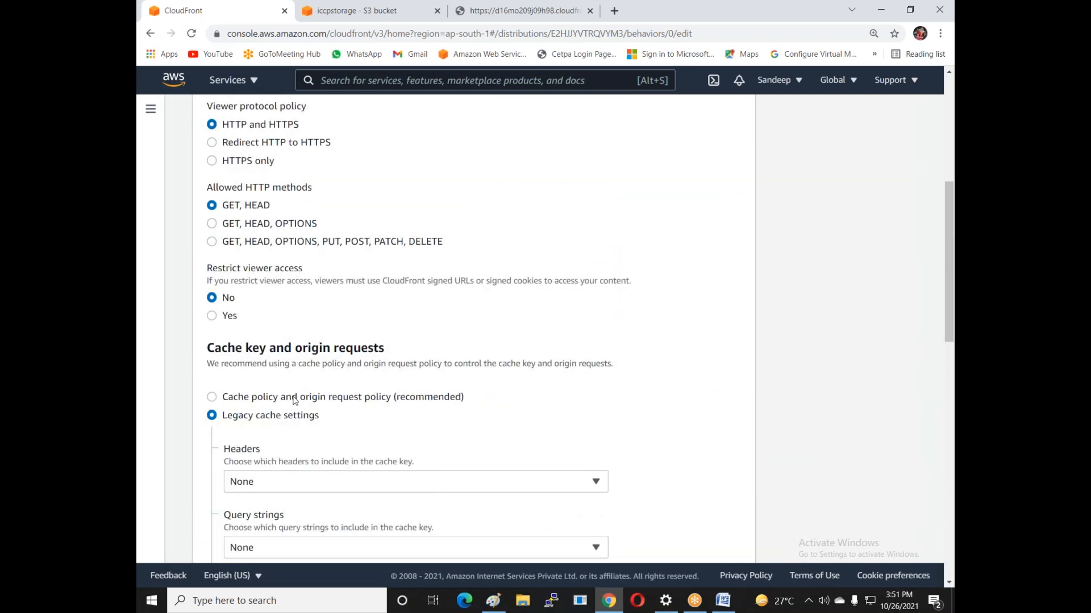
{"action": "scroll", "coordinate": [264, 284], "scroll_direction": "down", "scroll_amount": 2}
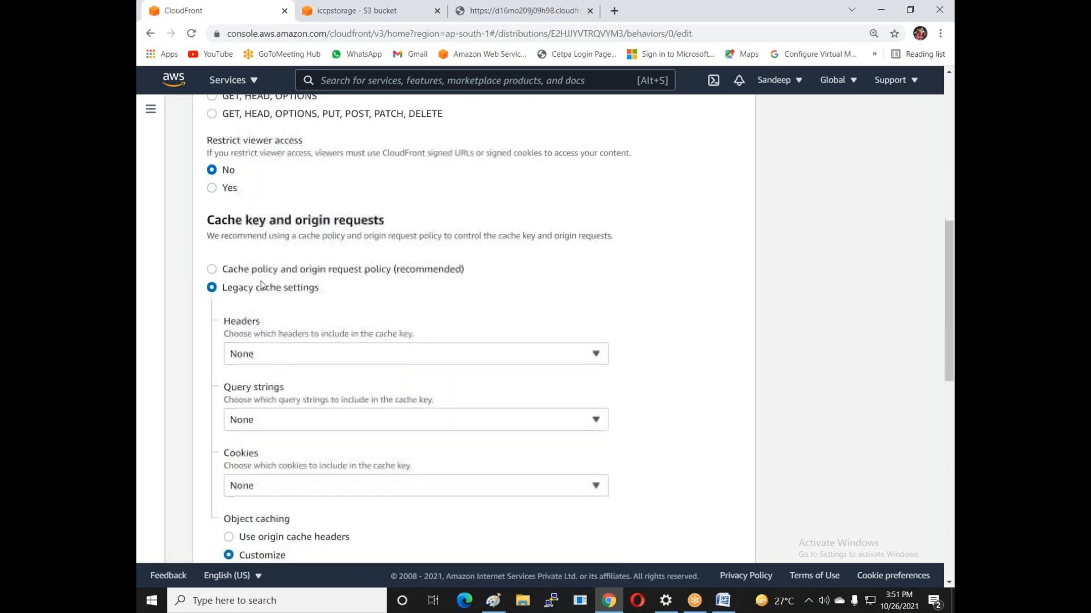
{"action": "scroll", "coordinate": [263, 279], "scroll_direction": "up", "scroll_amount": 1}
{"action": "left_click", "coordinate": [227, 252]}
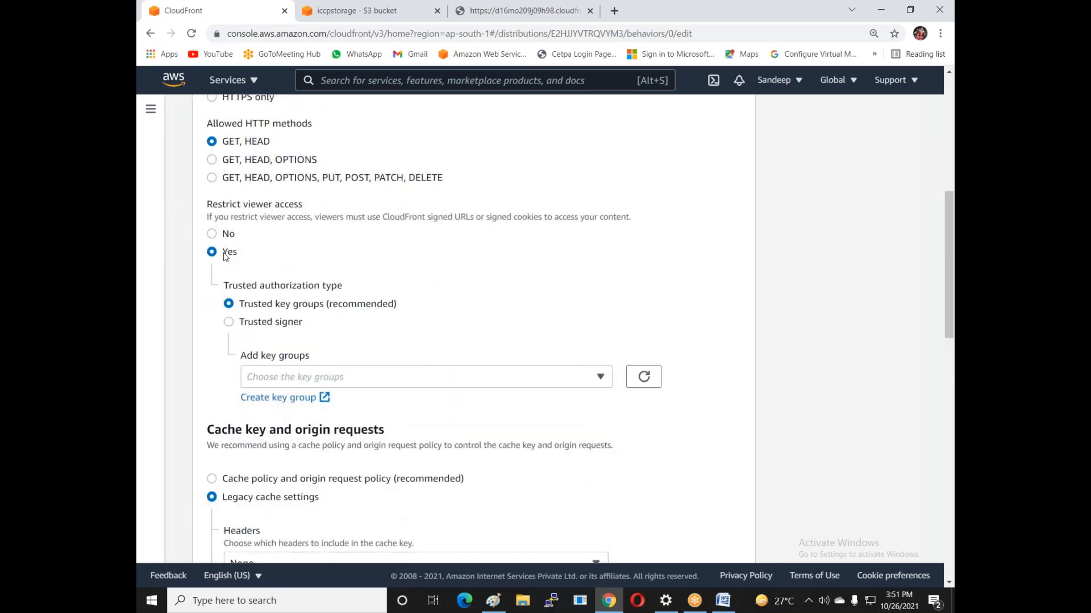
{"action": "scroll", "coordinate": [245, 227], "scroll_direction": "down", "scroll_amount": 2}
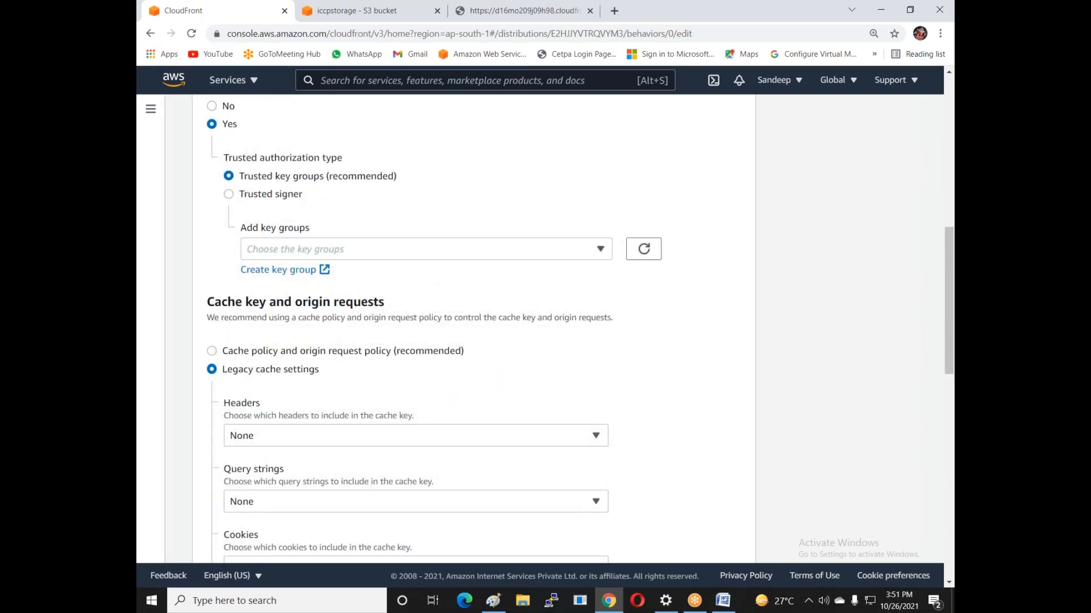
{"action": "scroll", "coordinate": [234, 189], "scroll_direction": "up", "scroll_amount": 2}
{"action": "left_click", "coordinate": [212, 233]}
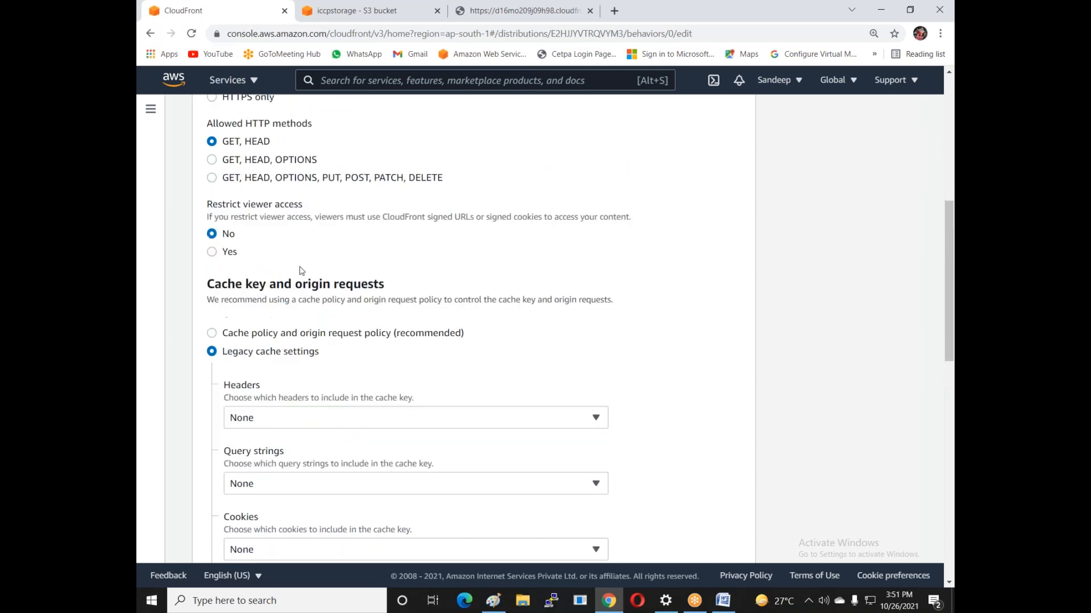
Step: Check the cookie options and the remaining behavior settings, and save the changes to the default behavior
{"action": "scroll", "coordinate": [352, 329], "scroll_direction": "down", "scroll_amount": 3}
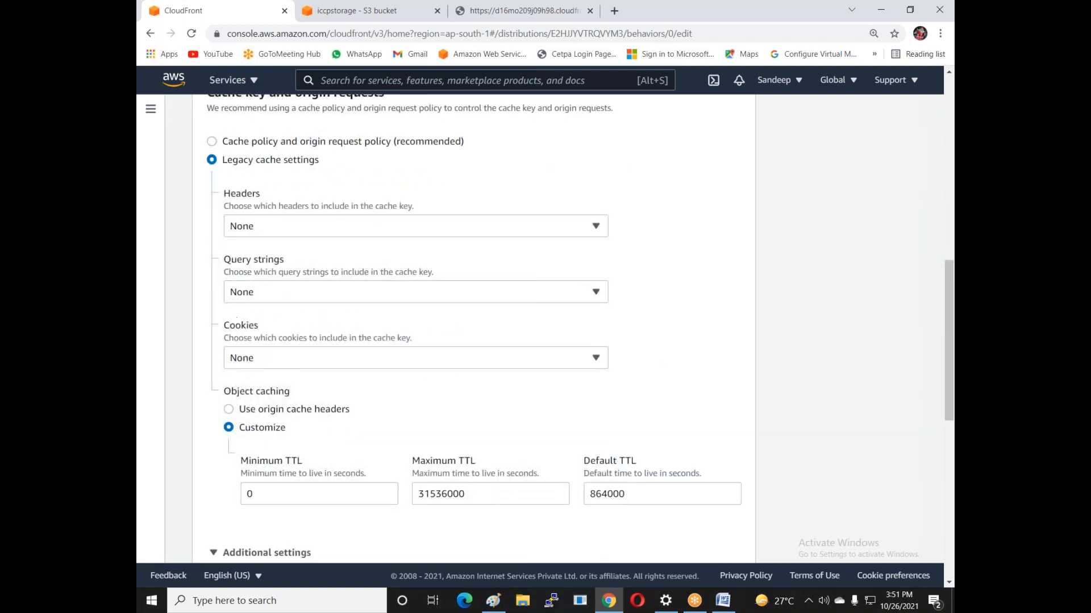
{"action": "scroll", "coordinate": [409, 355], "scroll_direction": "down", "scroll_amount": 2}
{"action": "left_click", "coordinate": [365, 233]}
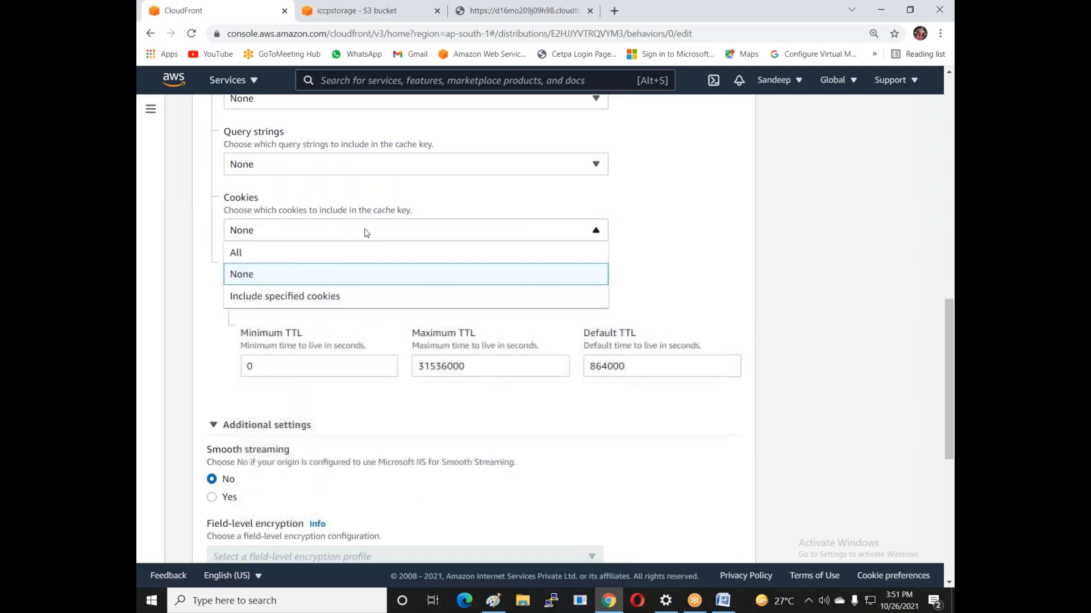
{"action": "left_click", "coordinate": [658, 213]}
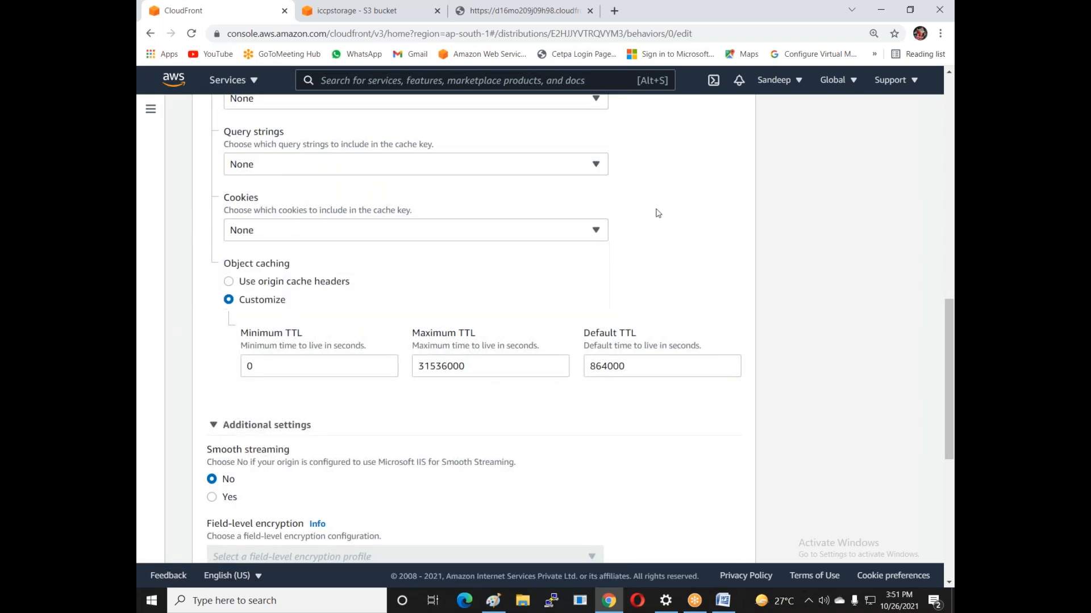
{"action": "scroll", "coordinate": [430, 303], "scroll_direction": "down", "scroll_amount": 3}
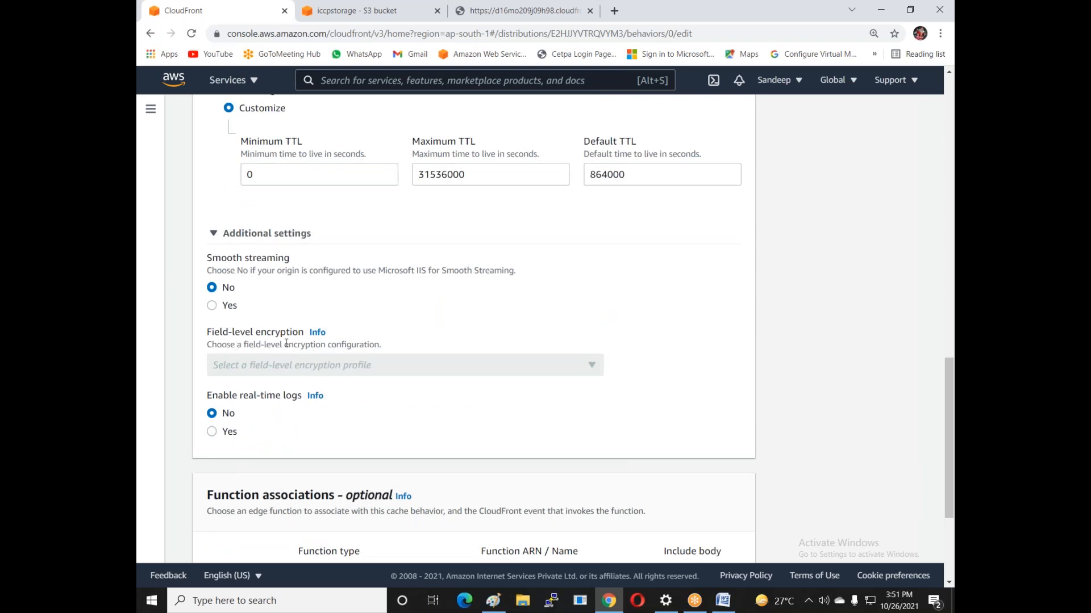
{"action": "scroll", "coordinate": [301, 342], "scroll_direction": "down", "scroll_amount": 2}
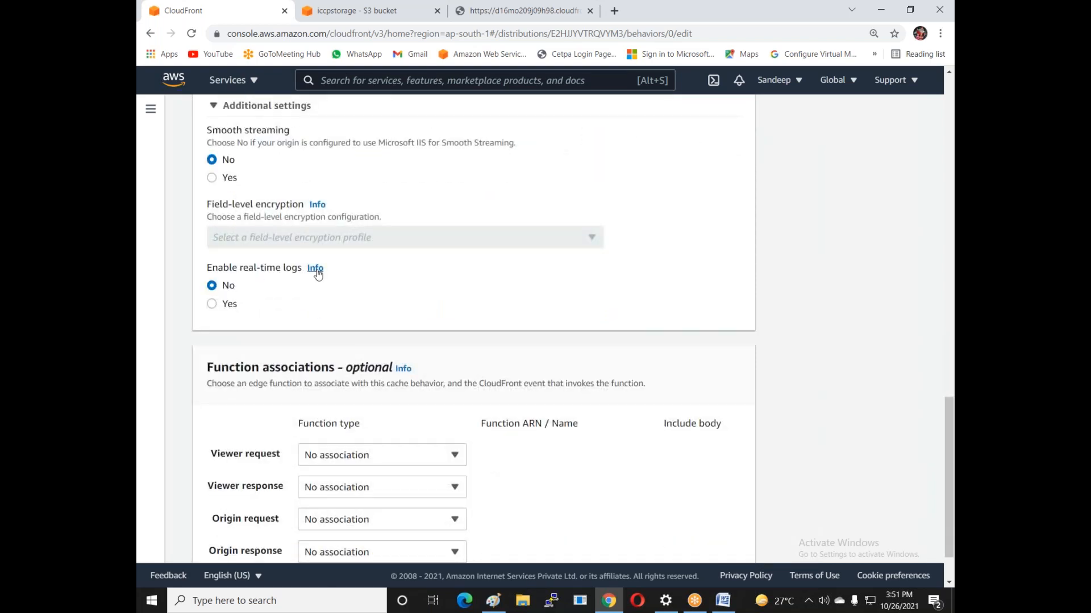
{"action": "scroll", "coordinate": [298, 307], "scroll_direction": "down", "scroll_amount": 1}
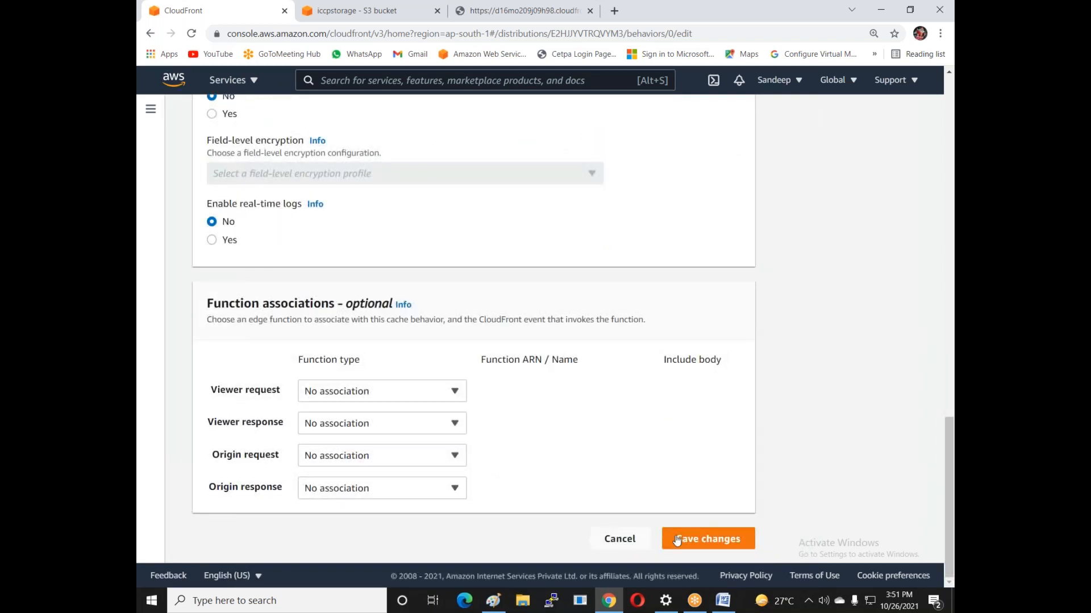
{"action": "left_click", "coordinate": [677, 540]}
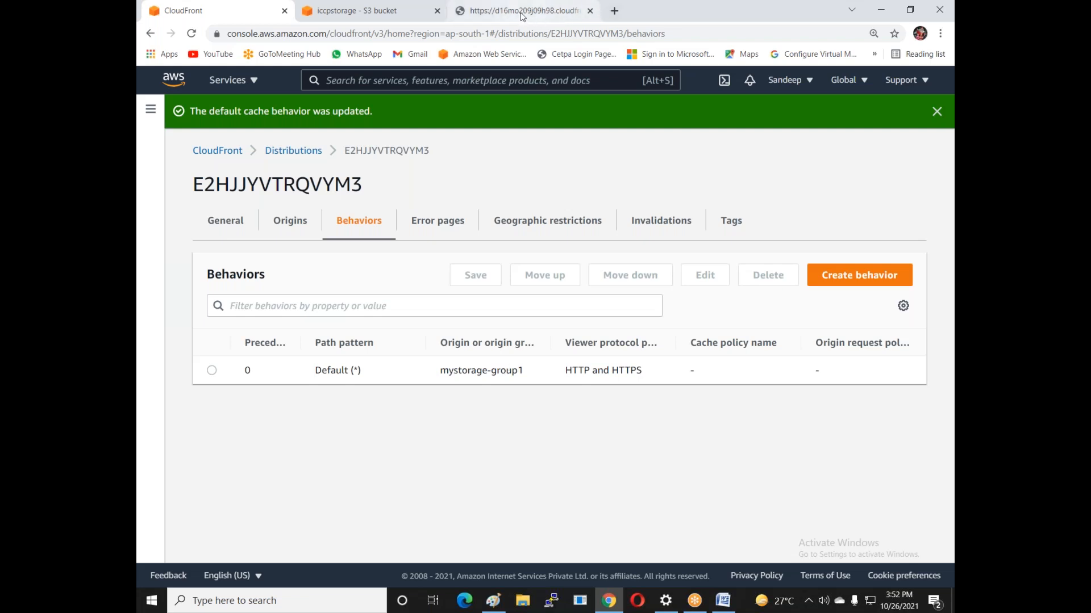
Step: Reload raj.txt from the CloudFront domain to test access to the file
{"action": "left_click", "coordinate": [542, 14]}
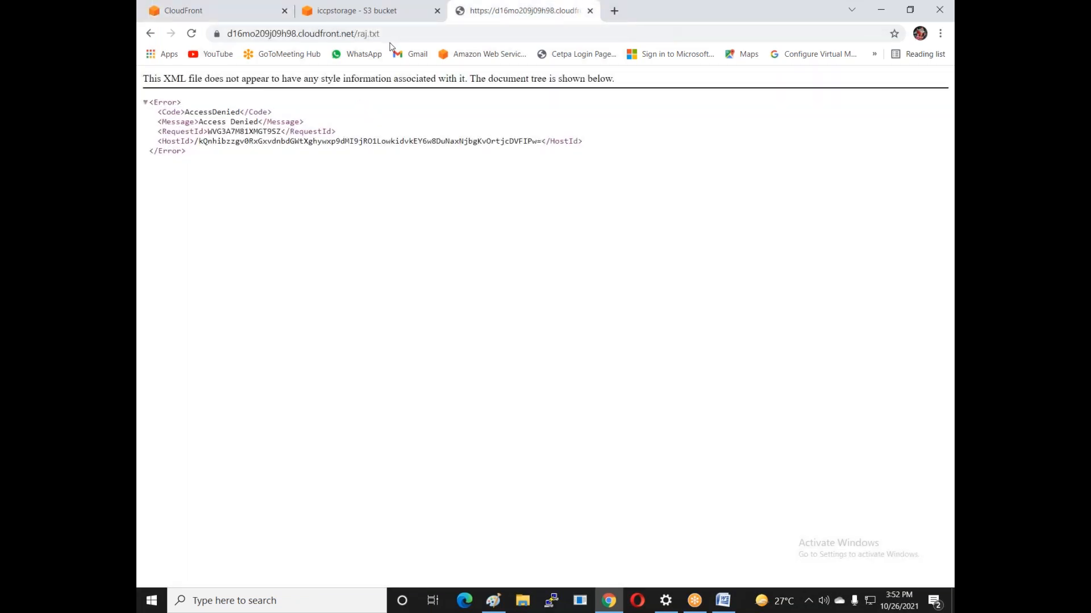
{"action": "left_click", "coordinate": [192, 33]}
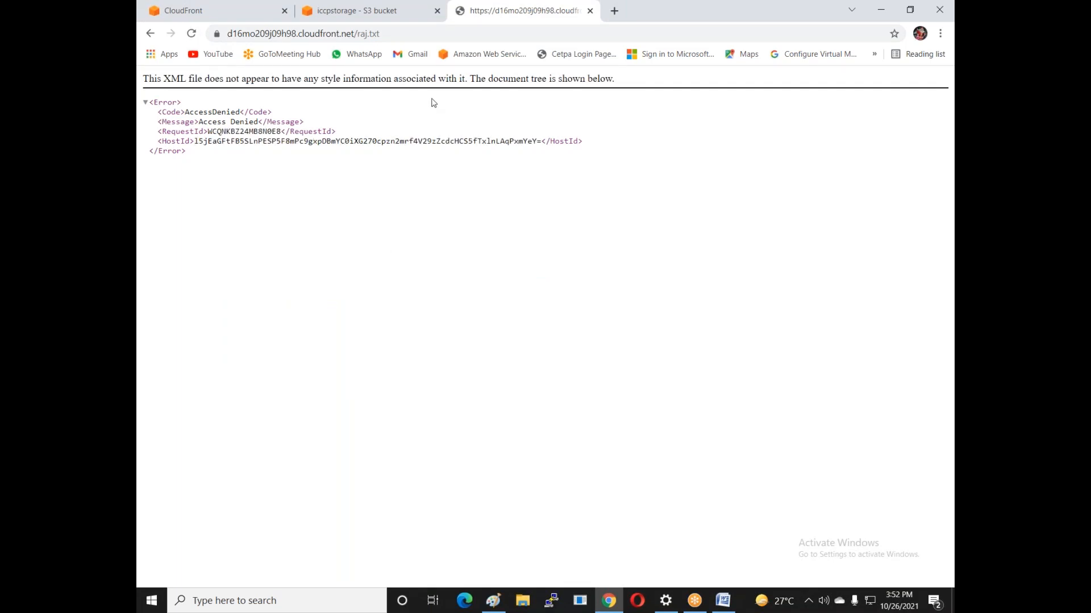
Step: Load error.html from the CloudFront domain in place of raj.txt
{"action": "left_click", "coordinate": [384, 33]}
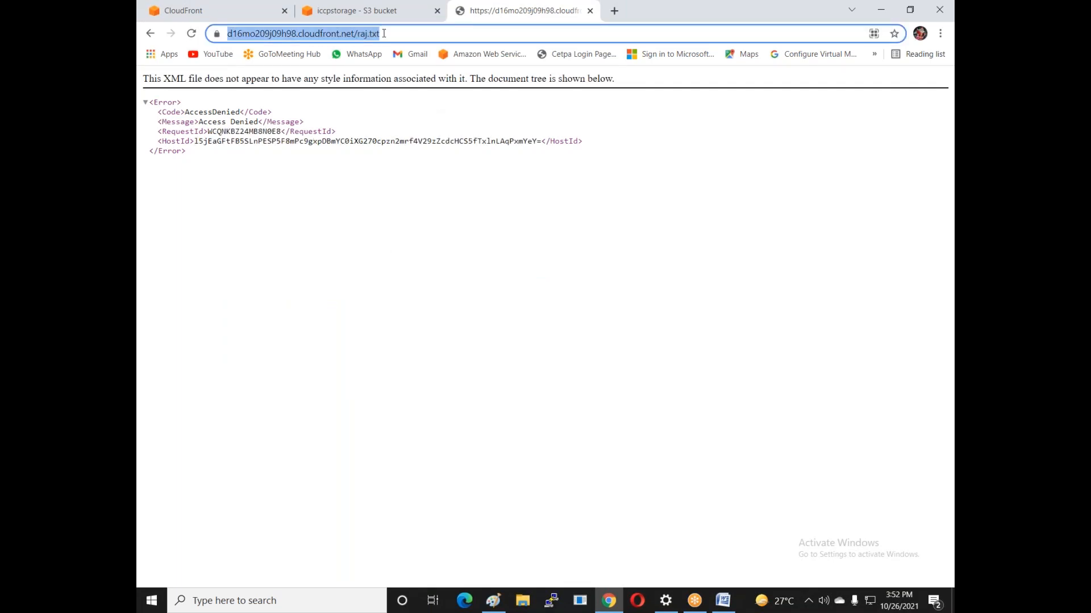
{"action": "key", "text": "End"}
{"action": "key", "text": "BackSpace"}
{"action": "key", "text": "BackSpace"}
{"action": "key", "text": "BackSpace"}
{"action": "key", "text": "BackSpace"}
{"action": "key", "text": "BackSpace"}
{"action": "key", "text": "BackSpace"}
{"action": "key", "text": "BackSpace"}
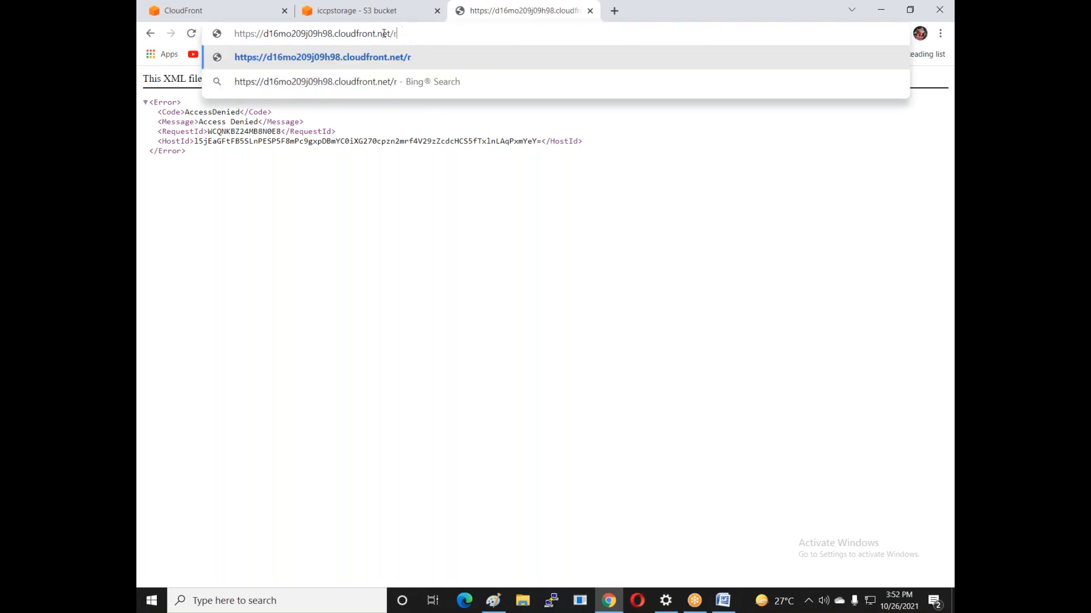
{"action": "type", "text": "err"}
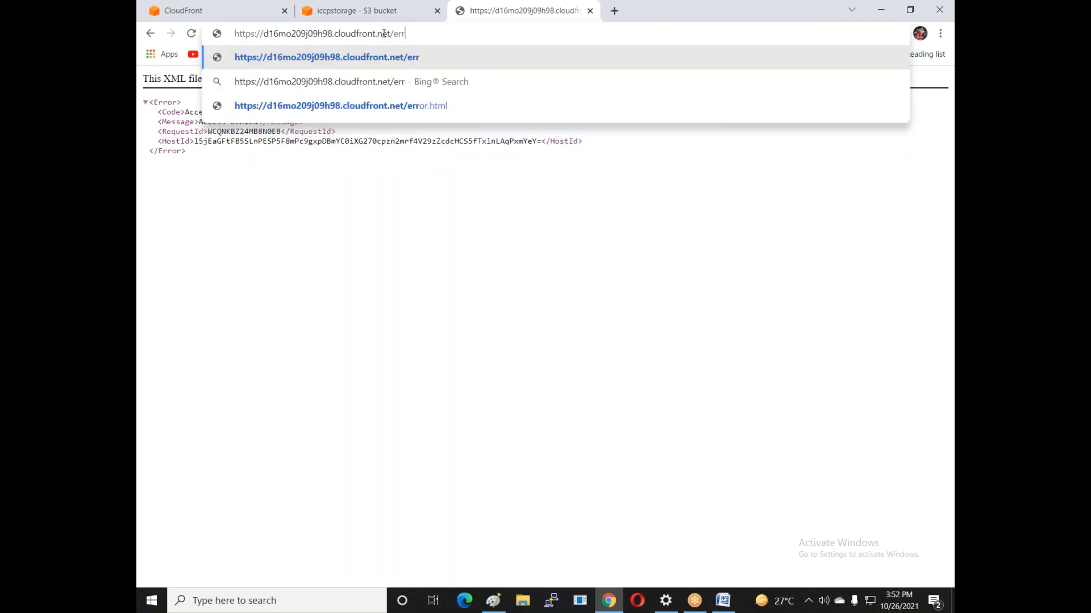
{"action": "left_click", "coordinate": [402, 113]}
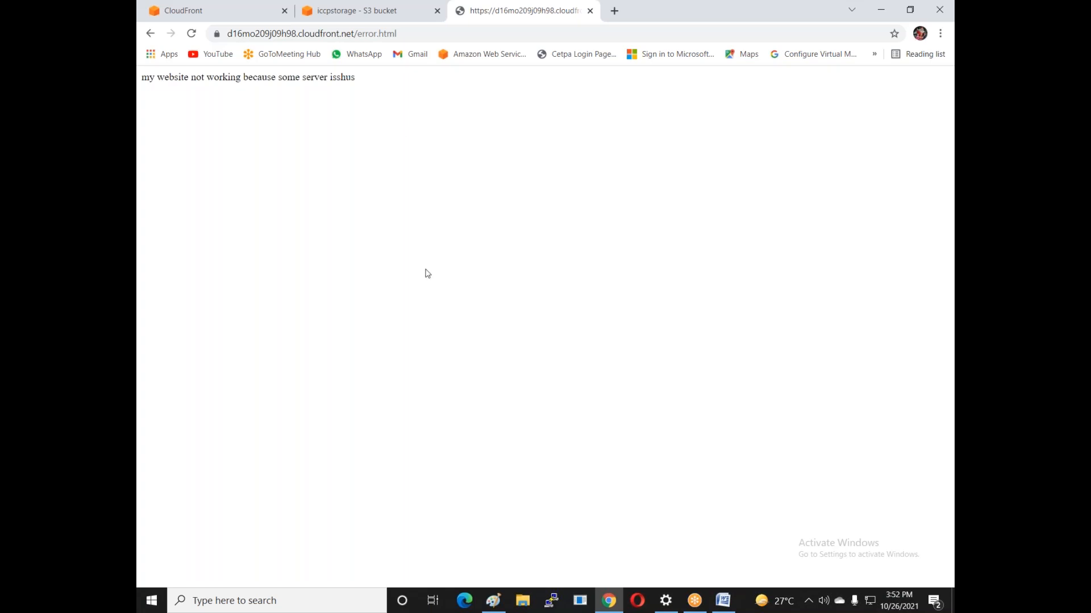
Step: Edit the origin group mystorage-group1 so that Singapore is the primary origin ahead of iccpstorage, and save the changes
{"action": "left_click", "coordinate": [241, 15]}
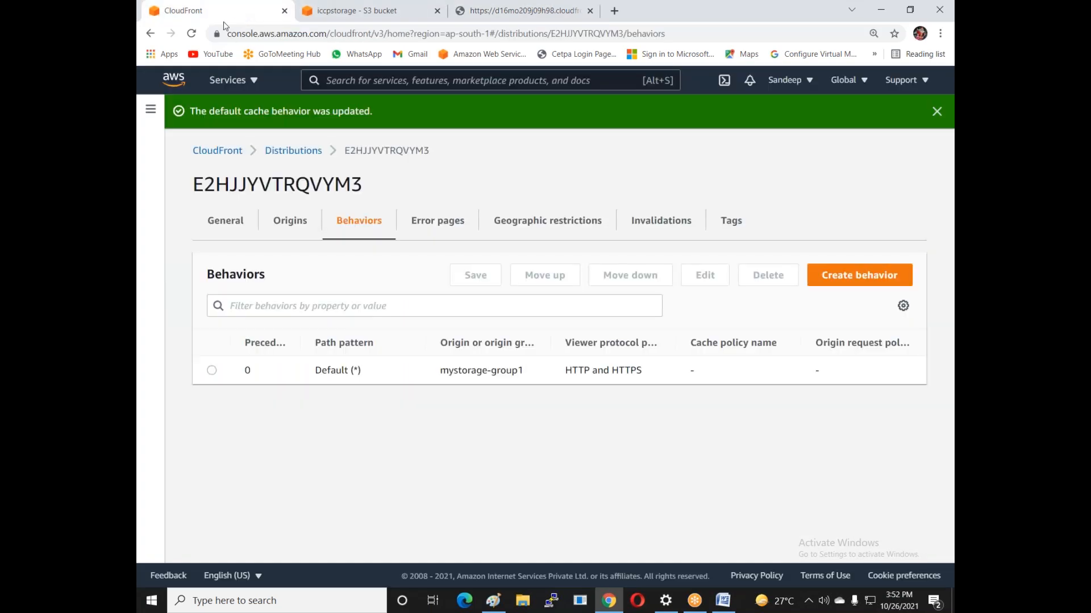
{"action": "left_click", "coordinate": [280, 226]}
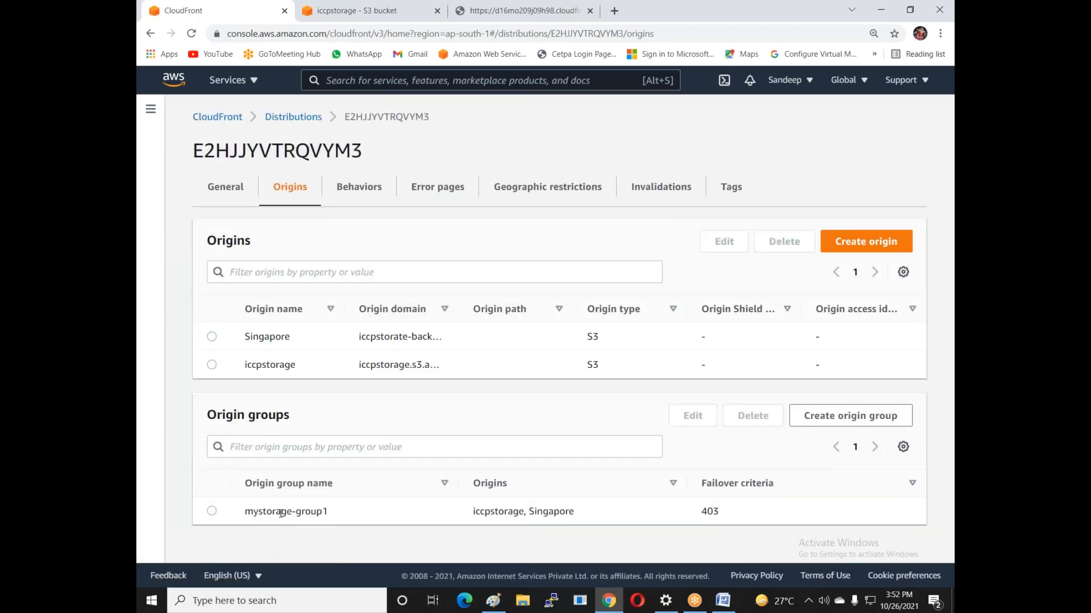
{"action": "left_click", "coordinate": [212, 510]}
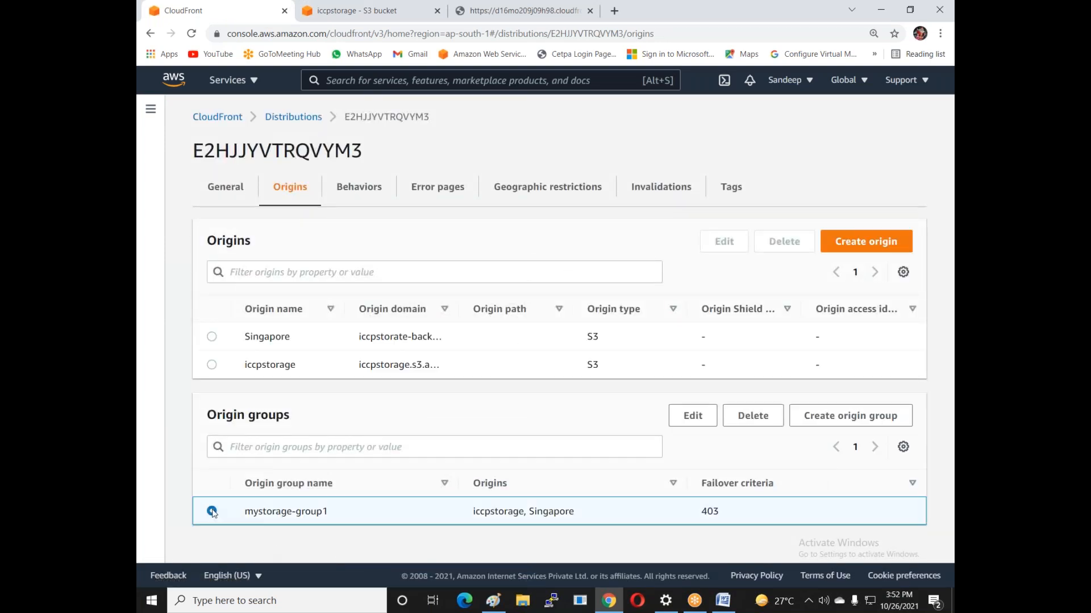
{"action": "left_click", "coordinate": [699, 426]}
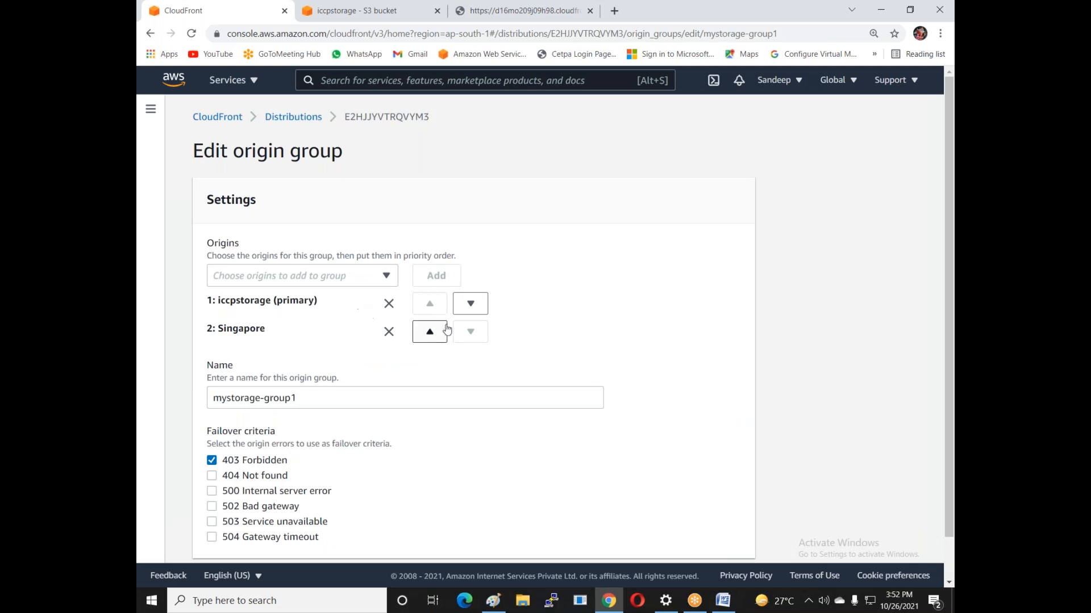
{"action": "left_click", "coordinate": [430, 335]}
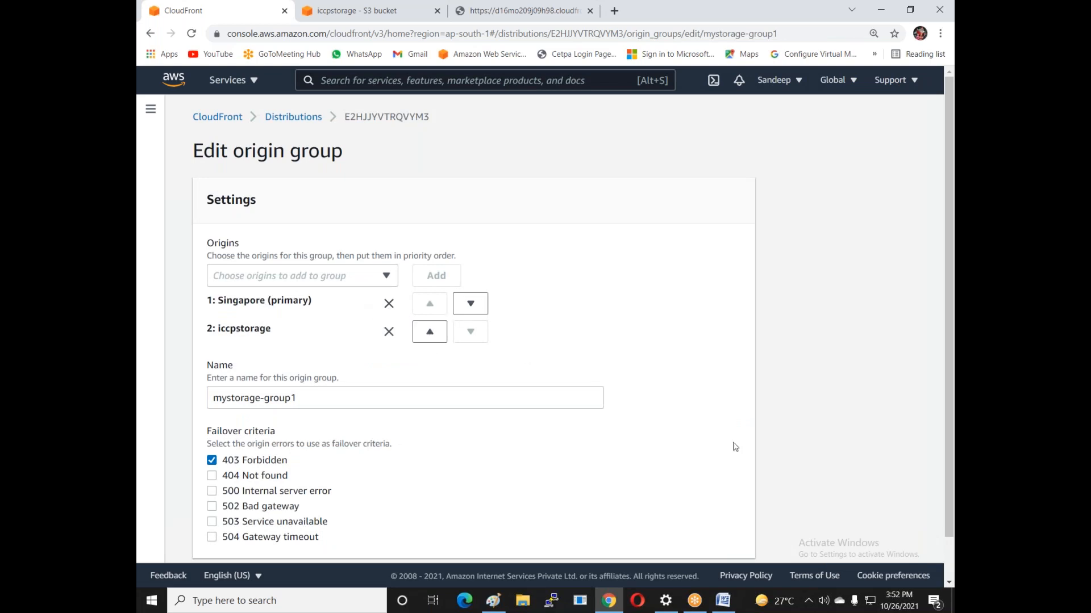
{"action": "scroll", "coordinate": [731, 446], "scroll_direction": "down", "scroll_amount": 1}
{"action": "left_click", "coordinate": [704, 538]}
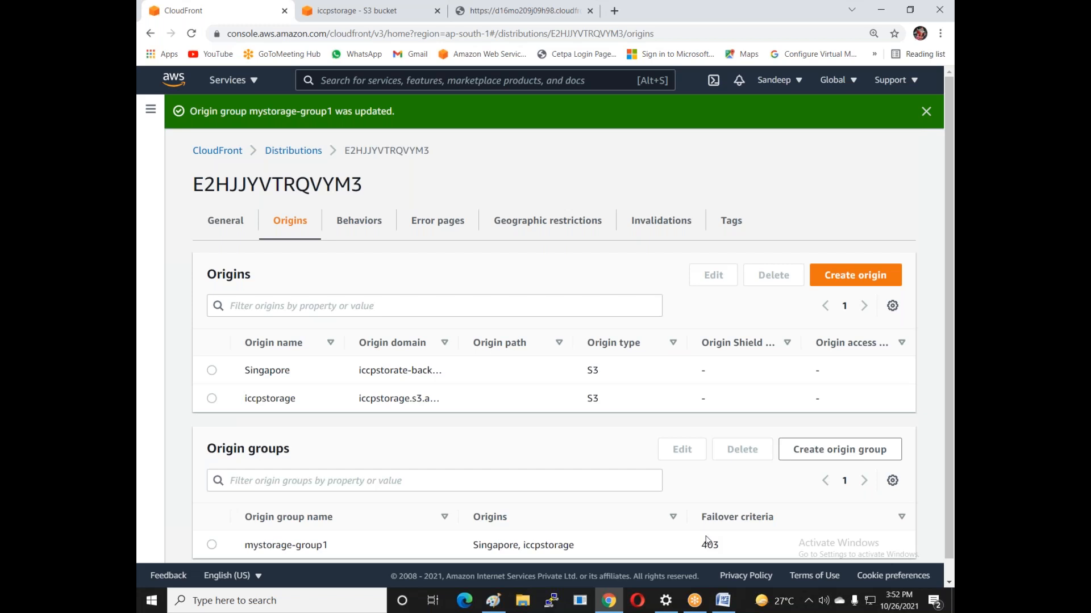
Step: Load mydata.txt from the CloudFront domain to test access with the reordered origin group
{"action": "left_click", "coordinate": [525, 11]}
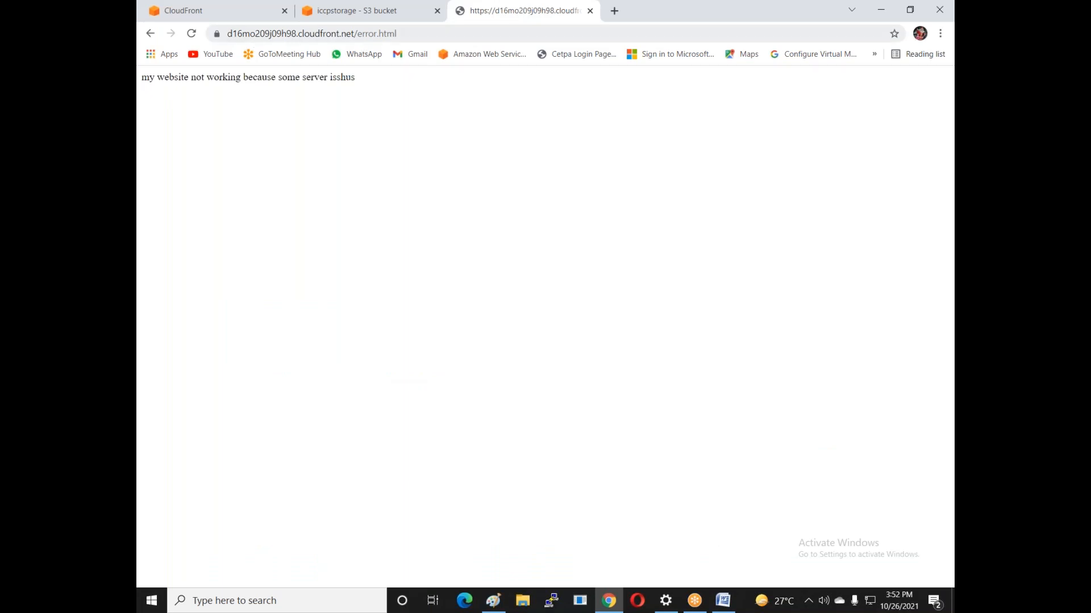
{"action": "left_click", "coordinate": [409, 32]}
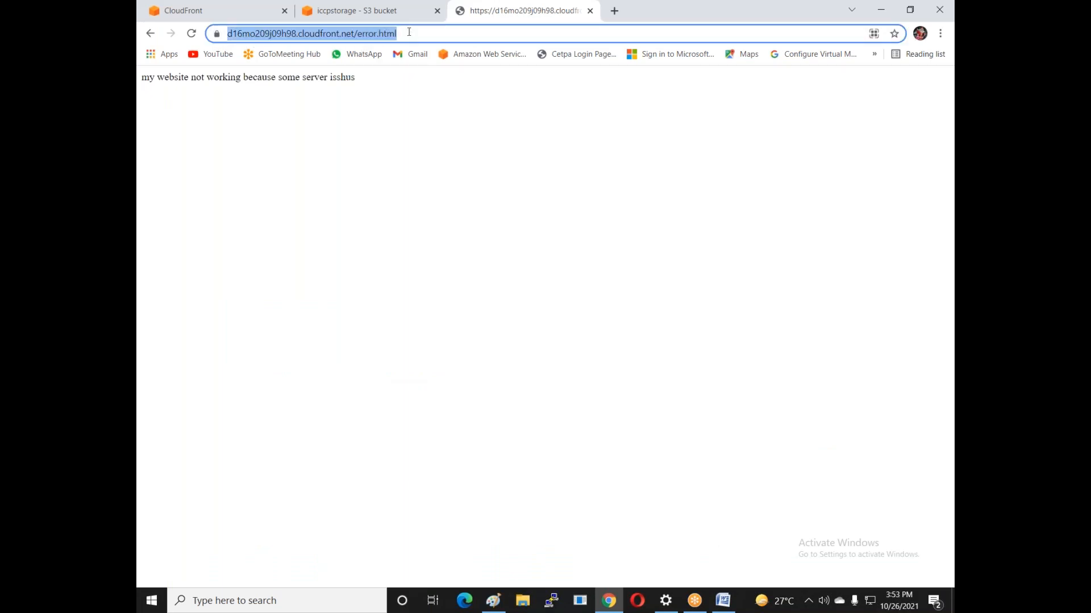
{"action": "left_click", "coordinate": [409, 32]}
{"action": "key", "text": "BackSpace"}
{"action": "key", "text": "BackSpace"}
{"action": "key", "text": "BackSpace"}
{"action": "key", "text": "BackSpace"}
{"action": "key", "text": "BackSpace"}
{"action": "key", "text": "BackSpace"}
{"action": "key", "text": "BackSpace"}
{"action": "key", "text": "BackSpace"}
{"action": "key", "text": "BackSpace"}
{"action": "key", "text": "BackSpace"}
{"action": "type", "text": "my"}
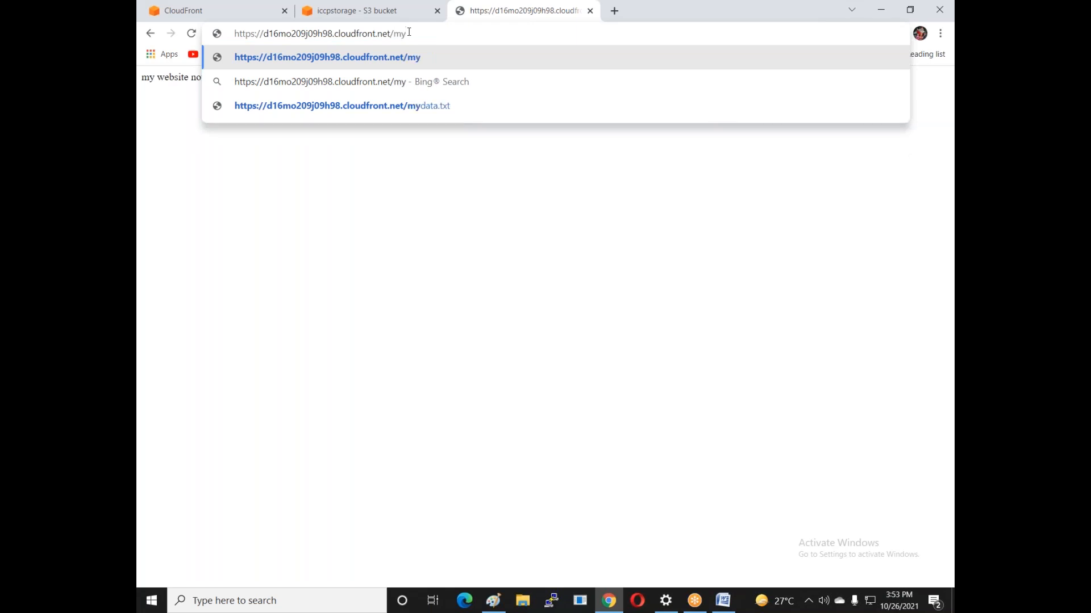
{"action": "key", "text": "Down"}
{"action": "key", "text": "Down"}
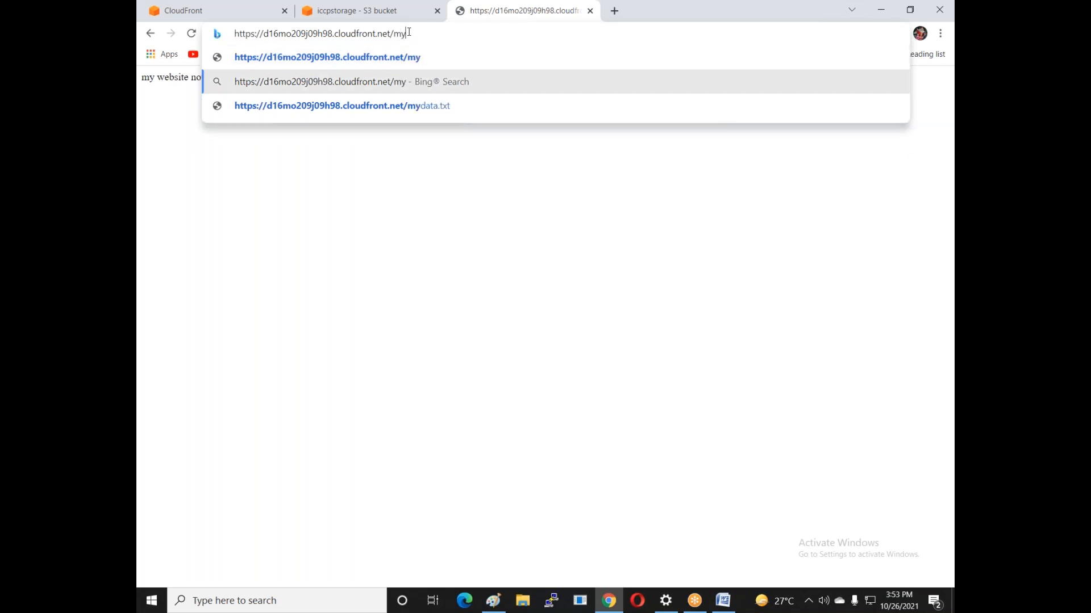
{"action": "key", "text": "Return"}
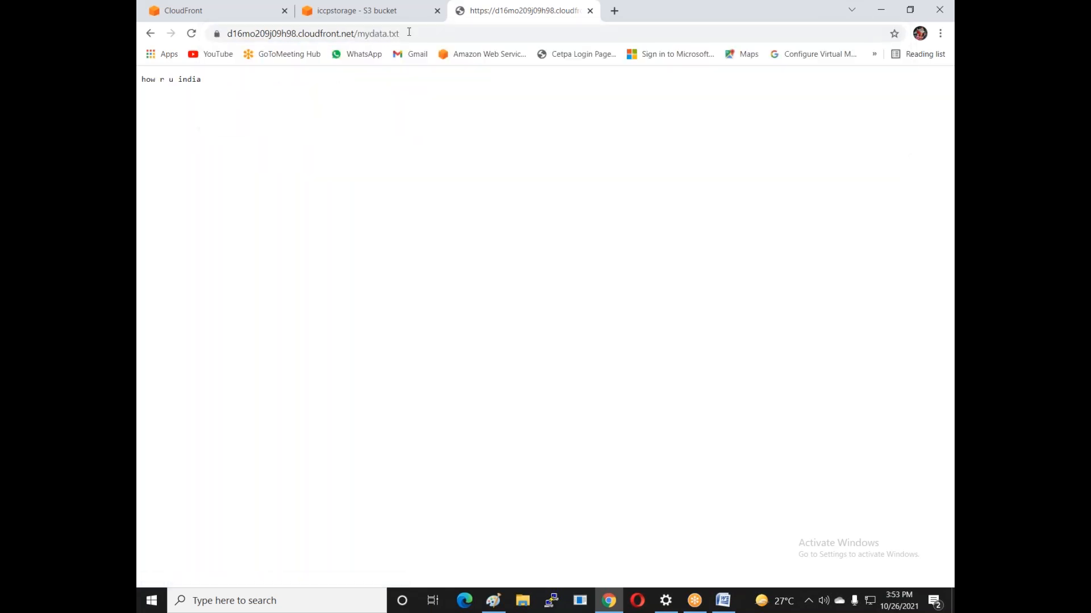
Step: Load raj.txt from the CloudFront domain to test access to the file in the backup bucket
{"action": "double_click", "coordinate": [409, 32]}
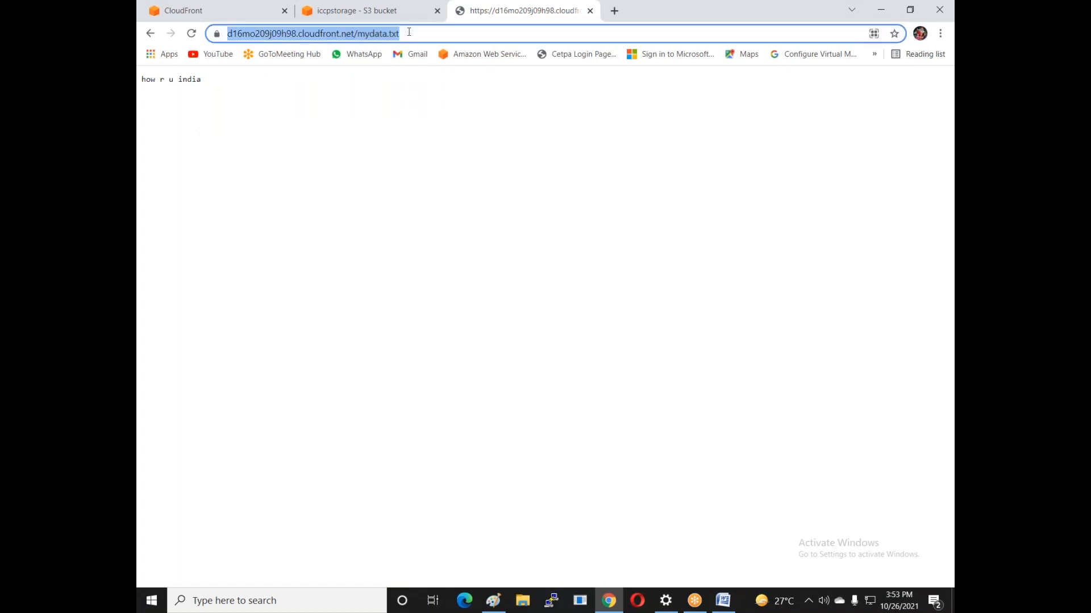
{"action": "left_click", "coordinate": [451, 30]}
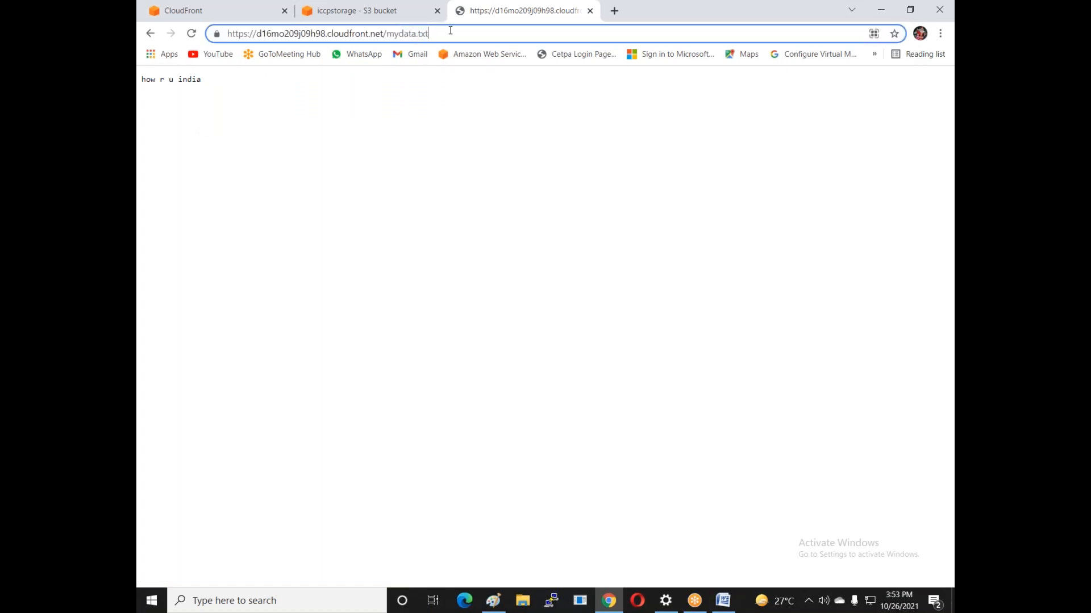
{"action": "key", "text": "BackSpace"}
{"action": "key", "text": "BackSpace"}
{"action": "key", "text": "BackSpace"}
{"action": "key", "text": "BackSpace"}
{"action": "key", "text": "BackSpace"}
{"action": "key", "text": "BackSpace"}
{"action": "key", "text": "BackSpace"}
{"action": "key", "text": "BackSpace"}
{"action": "key", "text": "BackSpace"}
{"action": "key", "text": "BackSpace"}
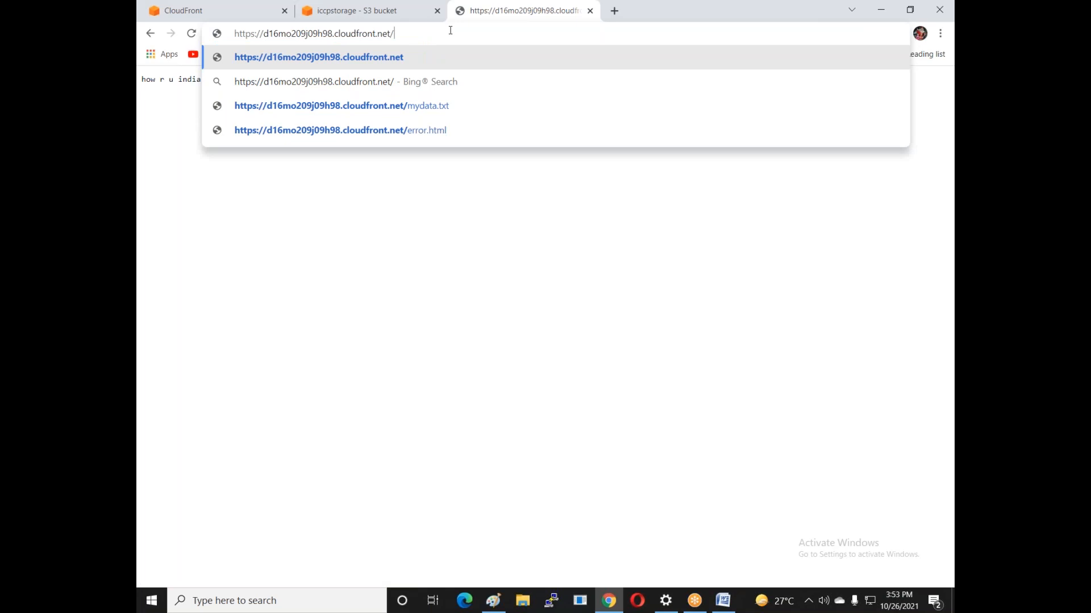
{"action": "type", "text": "raj.txt"}
{"action": "key", "text": "Return"}
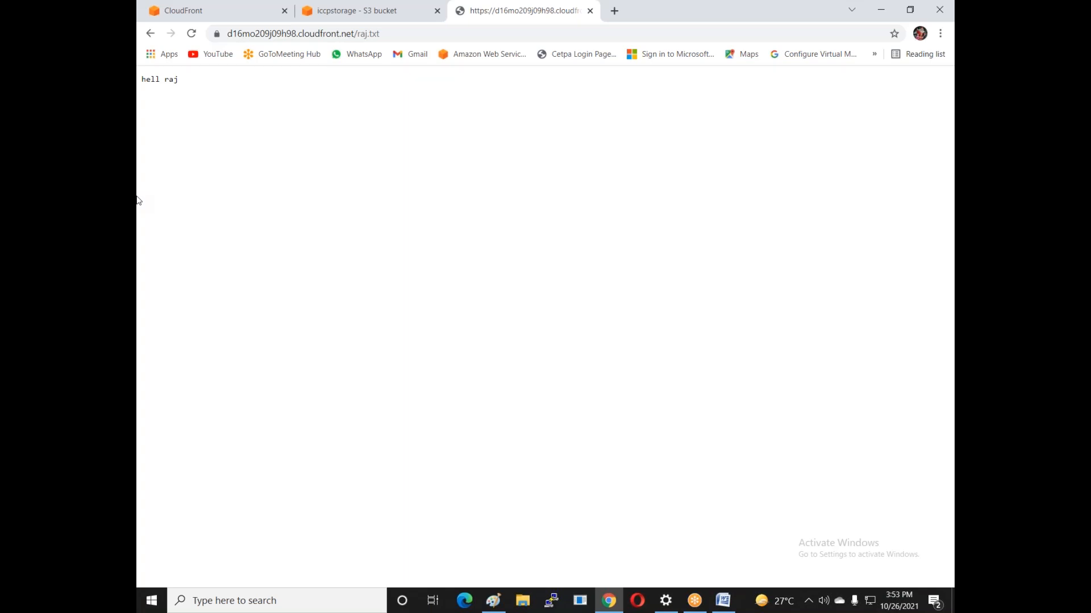
Step: Set the distribution's geographic restrictions to a block list containing India, and save the changes
{"action": "left_click", "coordinate": [224, 10]}
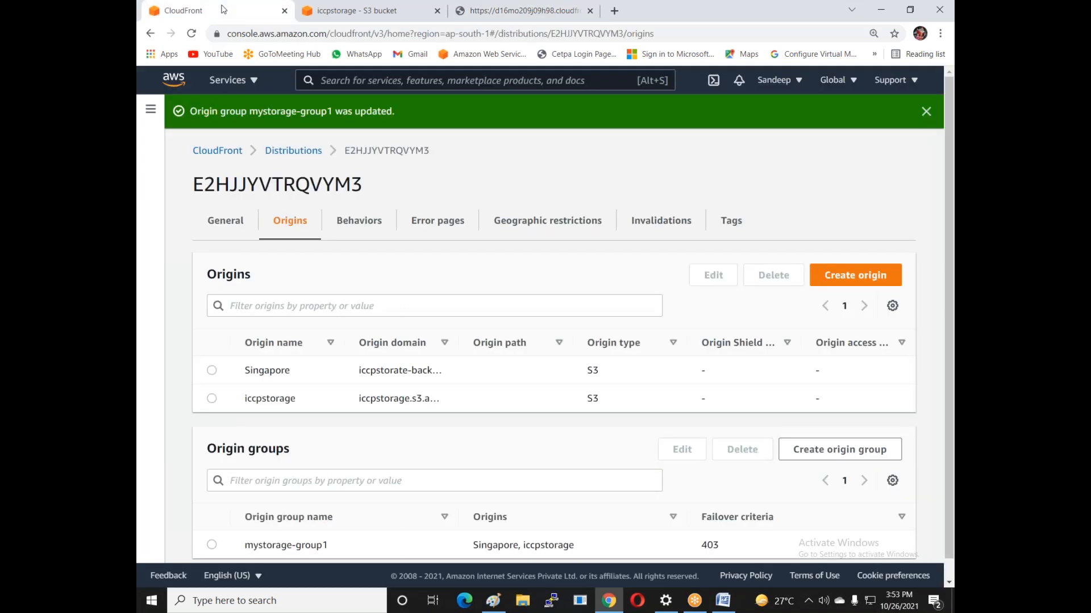
{"action": "left_click", "coordinate": [528, 221]}
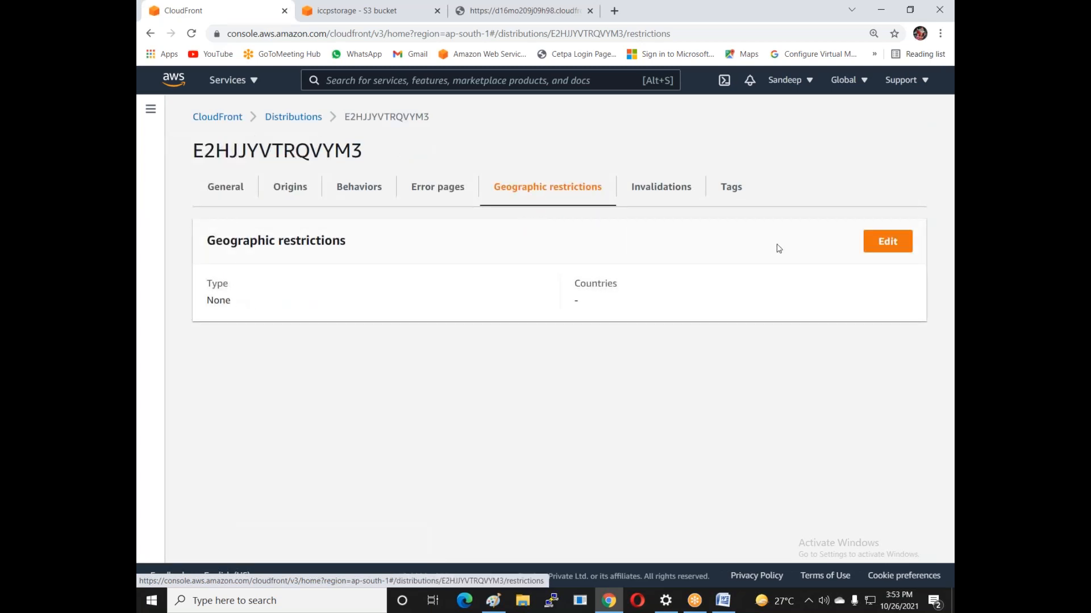
{"action": "left_click", "coordinate": [894, 244]}
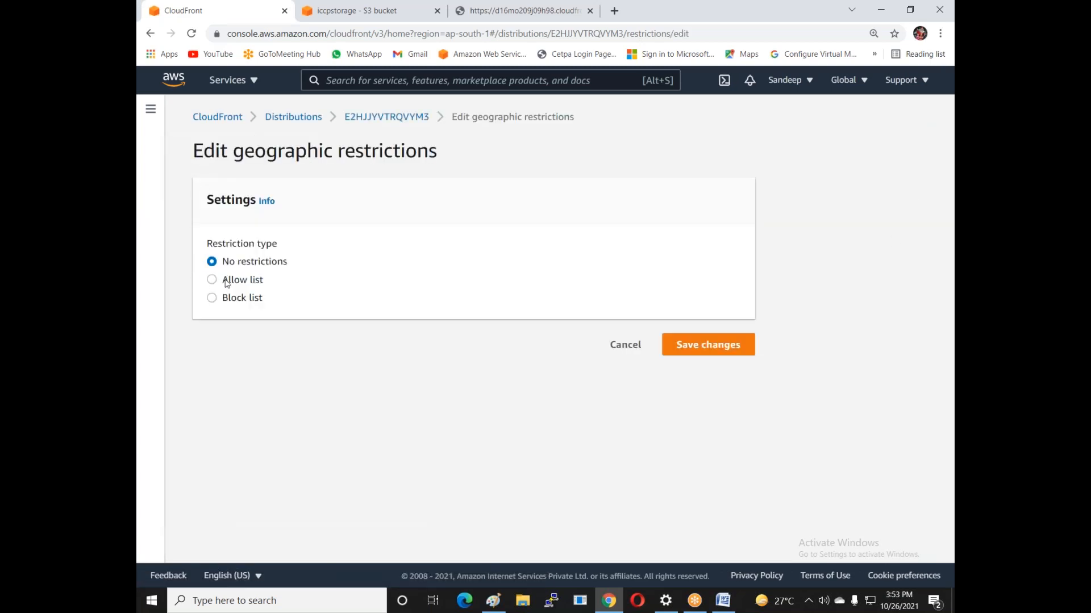
{"action": "left_click", "coordinate": [235, 298]}
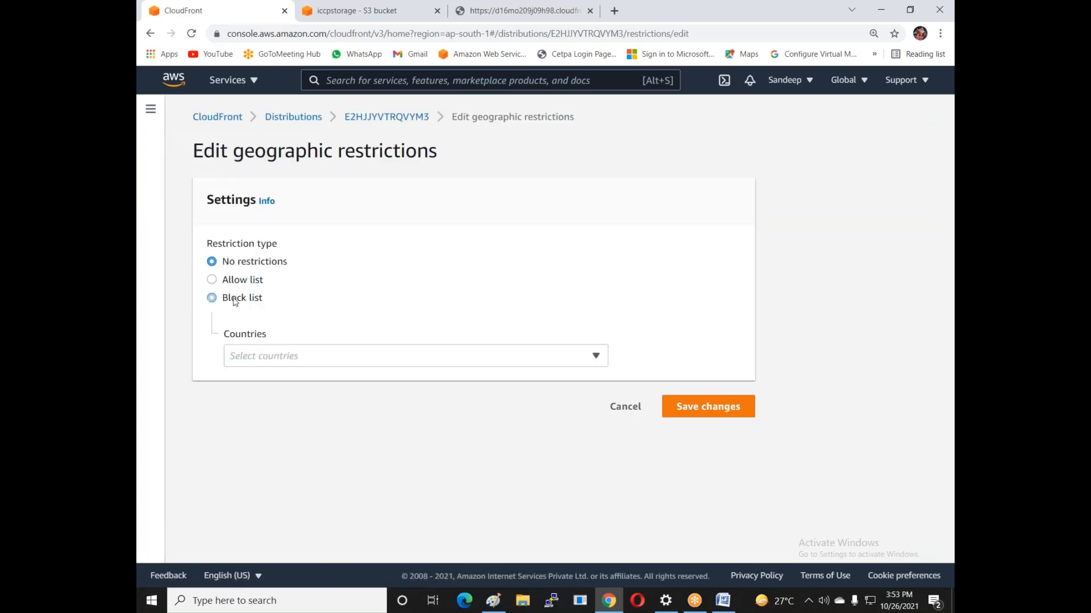
{"action": "left_click", "coordinate": [290, 357]}
{"action": "type", "text": "i"}
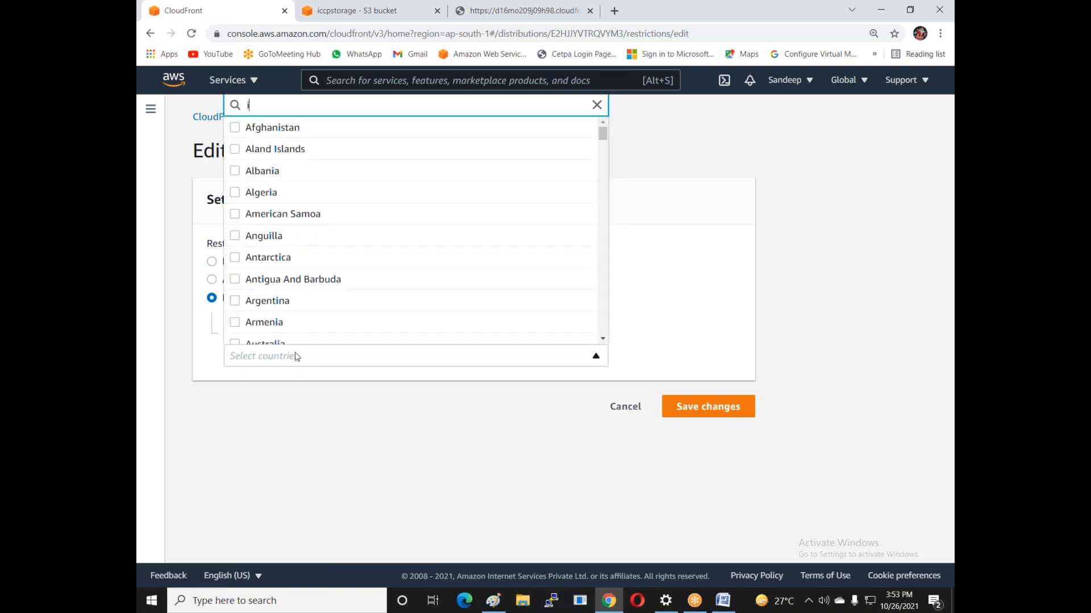
{"action": "type", "text": "ndi"}
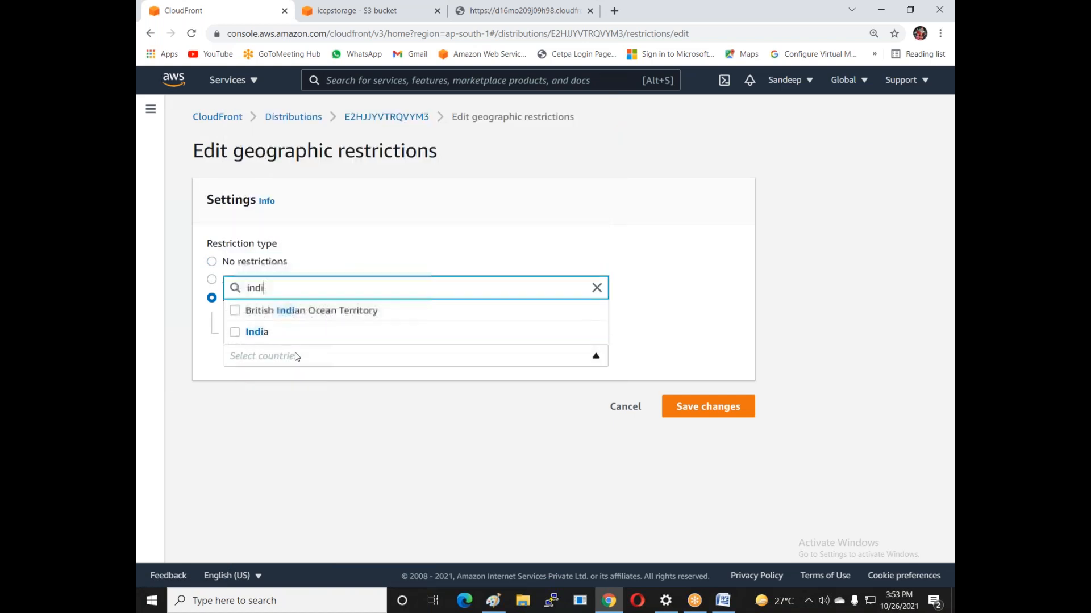
{"action": "left_click", "coordinate": [238, 336]}
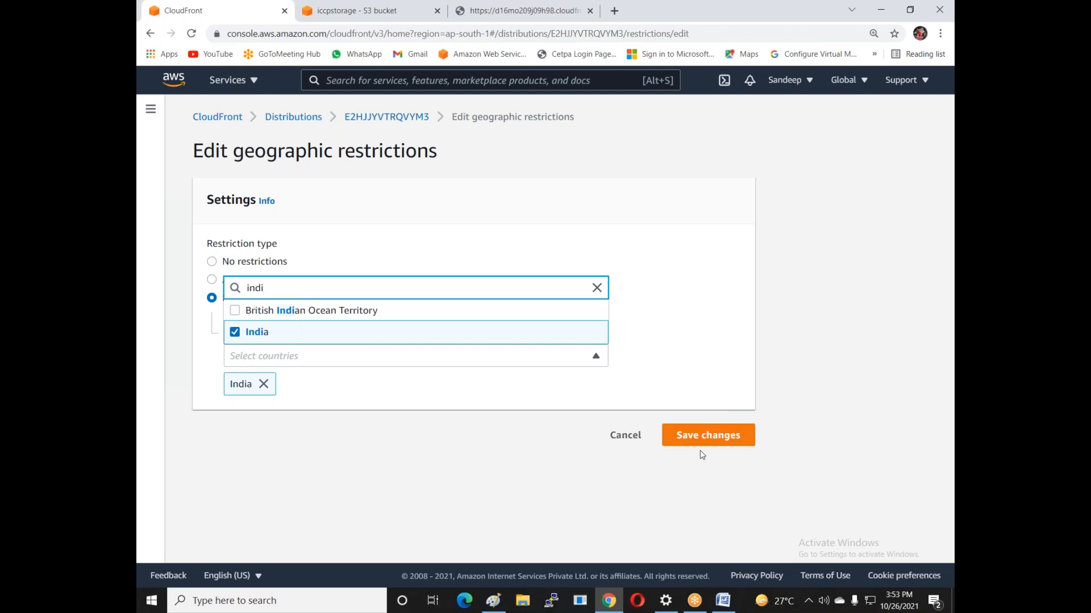
{"action": "left_click", "coordinate": [719, 448]}
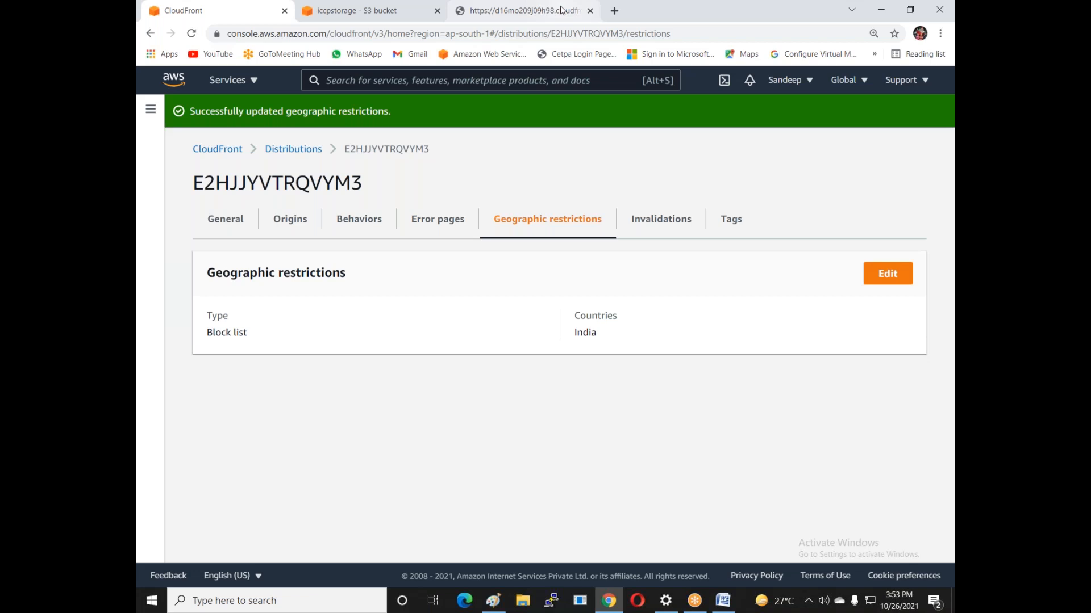
Step: Test the country block by reloading raj.txt and opening its CloudFront URL in an incognito window, and read the response
{"action": "left_click", "coordinate": [526, 10]}
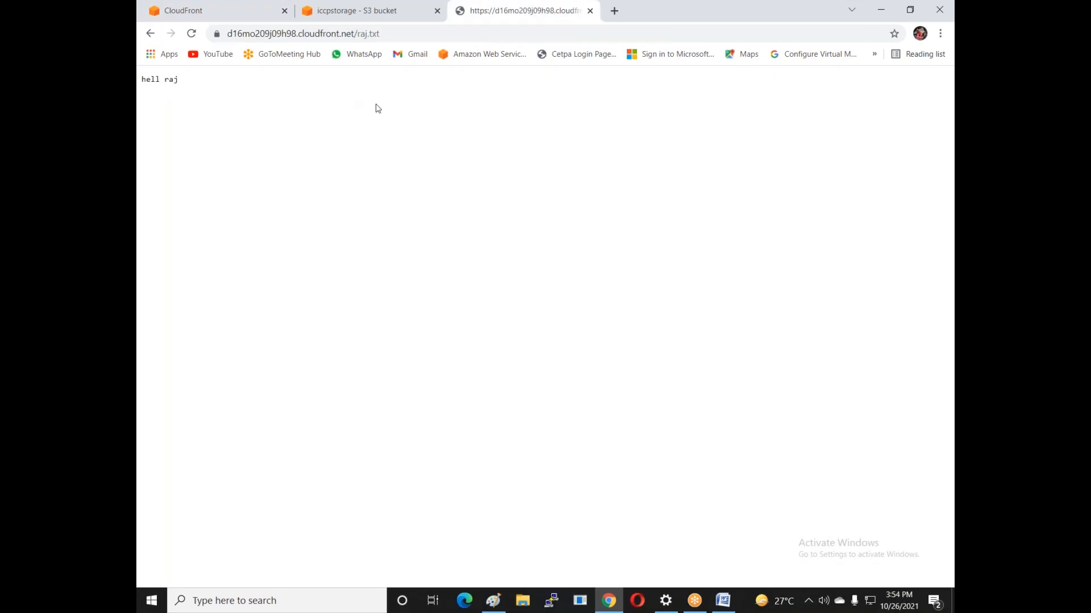
{"action": "left_click", "coordinate": [191, 34]}
{"action": "left_click", "coordinate": [228, 33]}
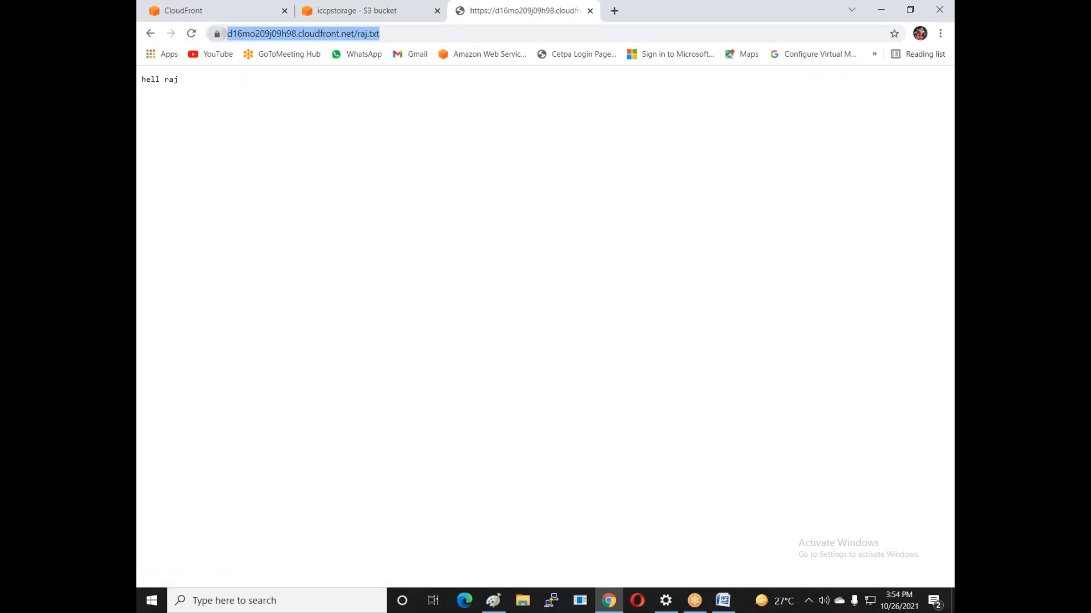
{"action": "left_click", "coordinate": [434, 32]}
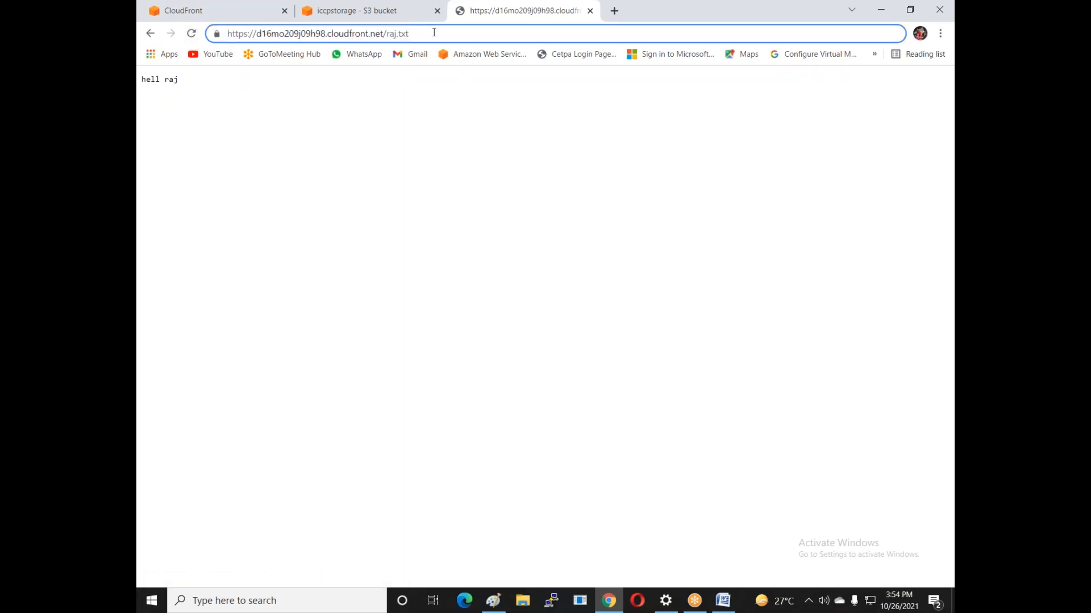
{"action": "key", "text": "ctrl+a"}
{"action": "key", "text": "ctrl+c"}
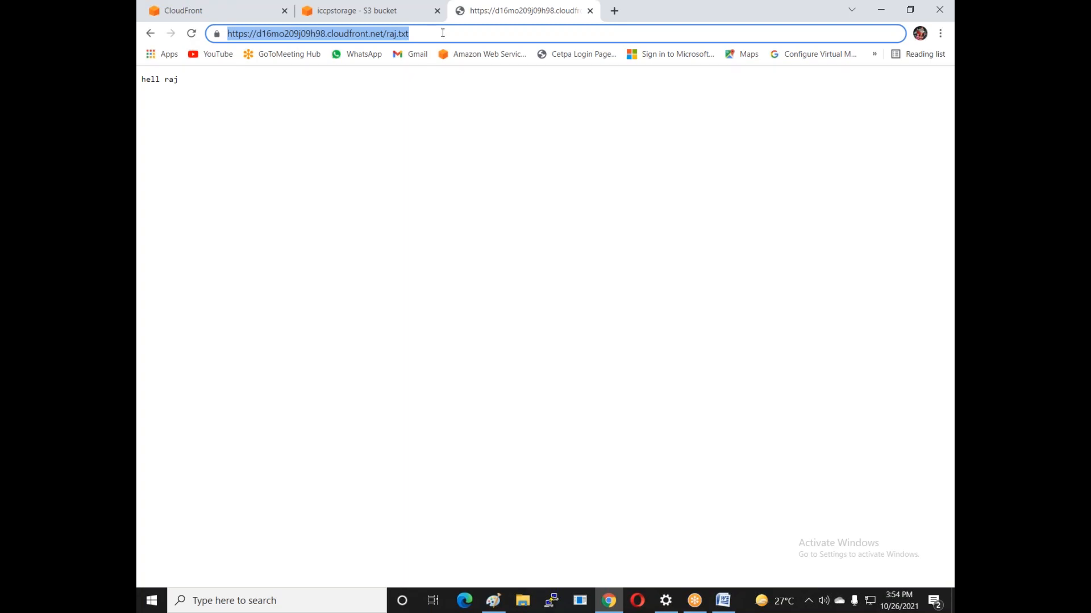
{"action": "left_click", "coordinate": [941, 34]}
{"action": "left_click", "coordinate": [830, 82]}
{"action": "key", "text": "ctrl+v"}
{"action": "key", "text": "Return"}
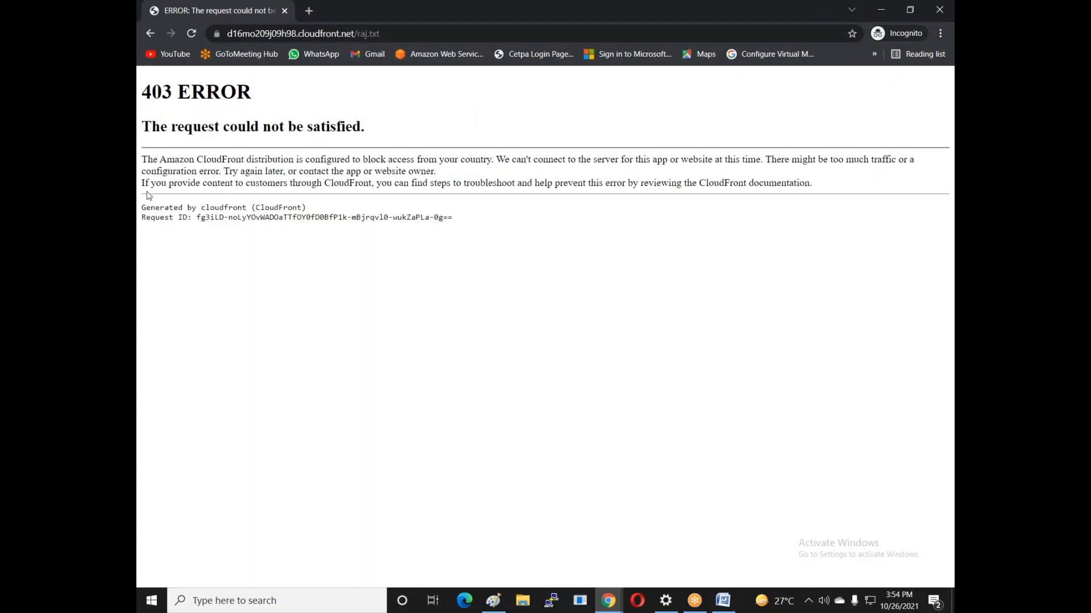
{"action": "left_click_drag", "start_coordinate": [145, 161], "coordinate": [492, 157]}
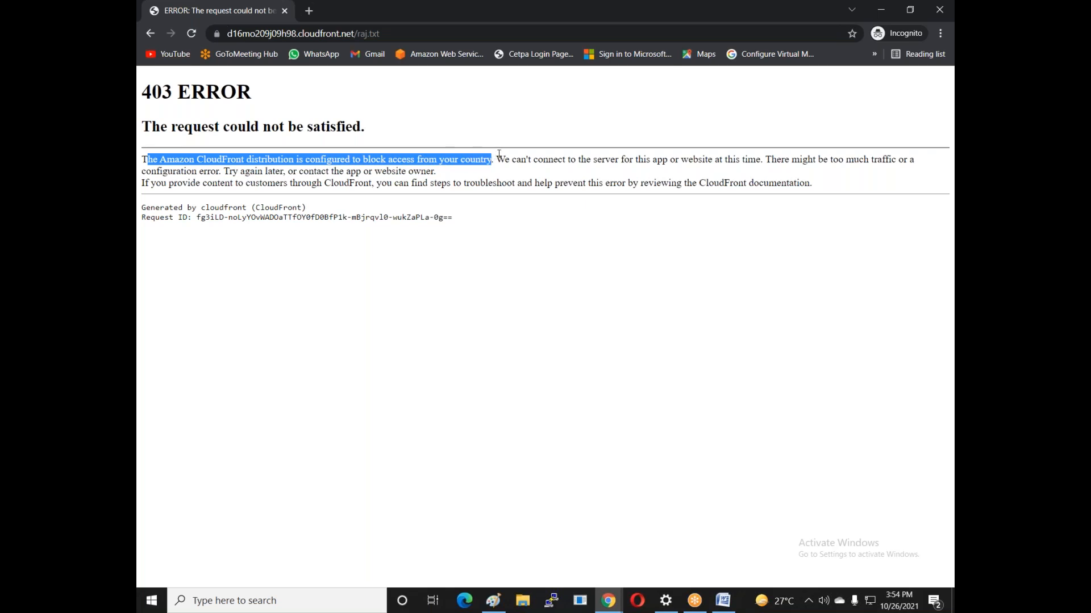
Step: Load error.html from the CloudFront domain in the incognito window to test the country block on another file
{"action": "left_click", "coordinate": [388, 33]}
{"action": "key", "text": "End"}
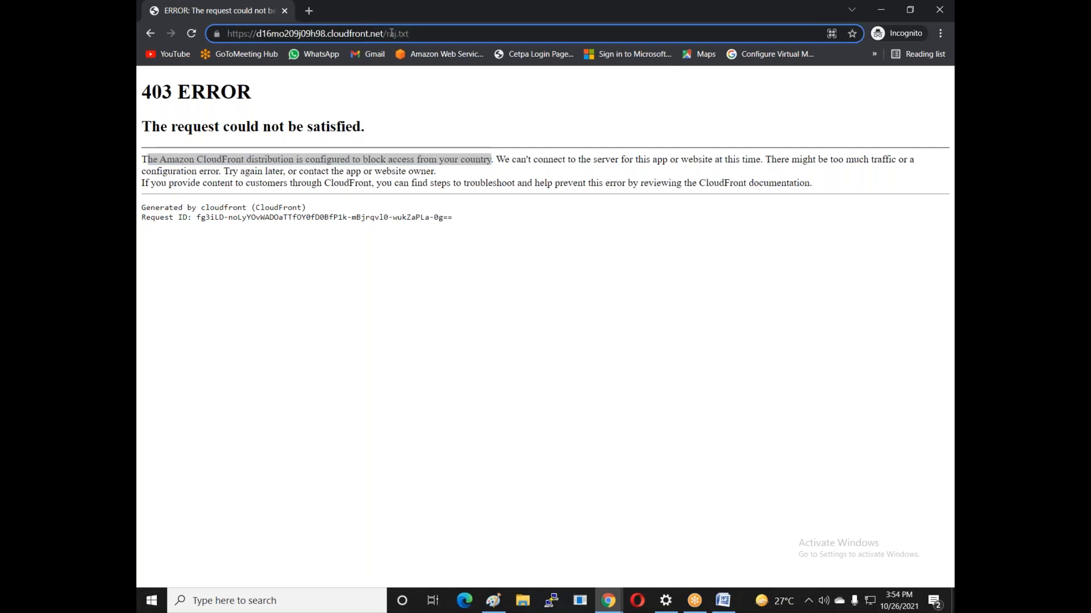
{"action": "key", "text": "BackSpace"}
{"action": "key", "text": "BackSpace"}
{"action": "key", "text": "BackSpace"}
{"action": "key", "text": "BackSpace"}
{"action": "key", "text": "BackSpace"}
{"action": "key", "text": "BackSpace"}
{"action": "key", "text": "BackSpace"}
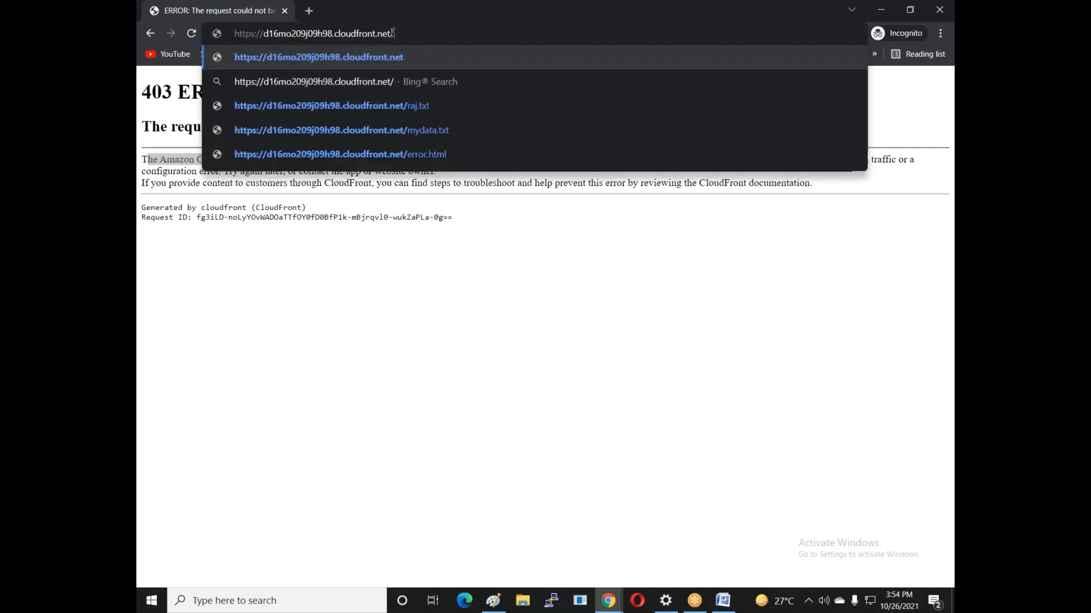
{"action": "type", "text": "error.html"}
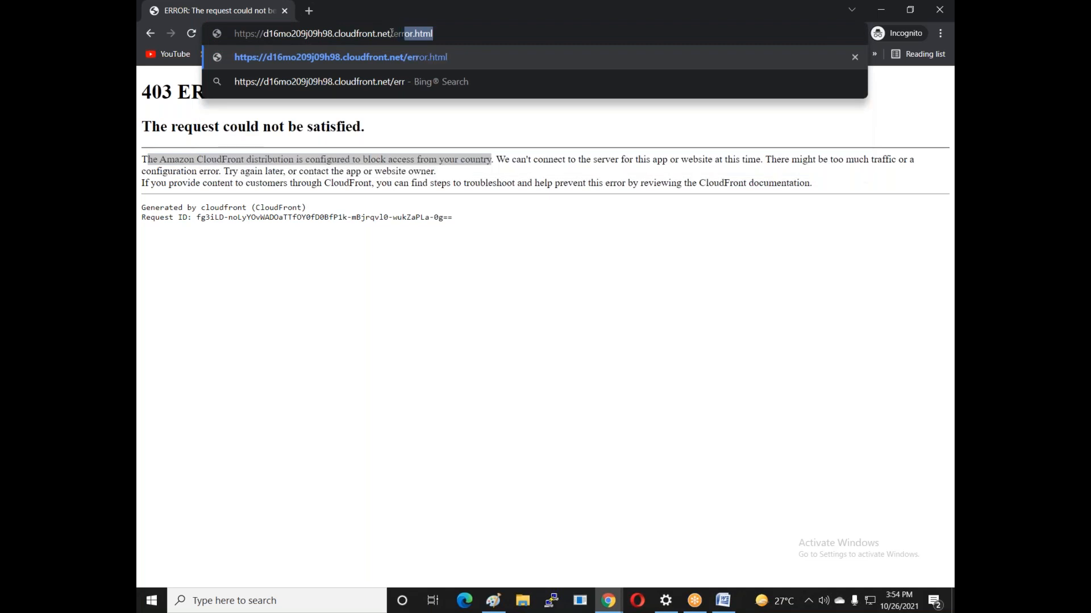
{"action": "left_click", "coordinate": [406, 57]}
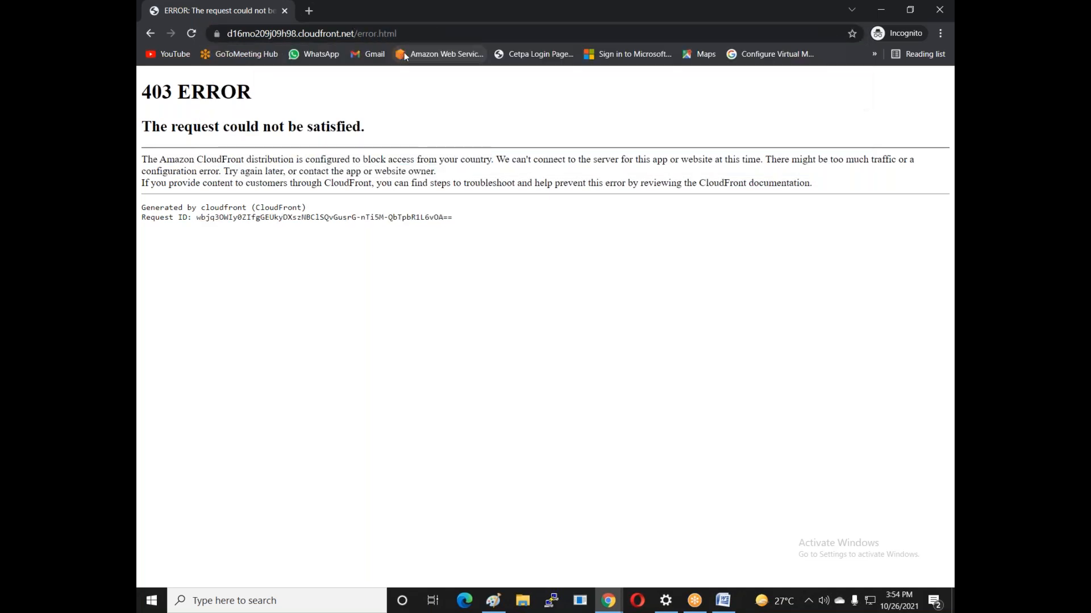
Step: Set the distribution's geographic restriction type to No restrictions and save the changes
{"action": "left_click", "coordinate": [881, 10]}
{"action": "left_click", "coordinate": [248, 14]}
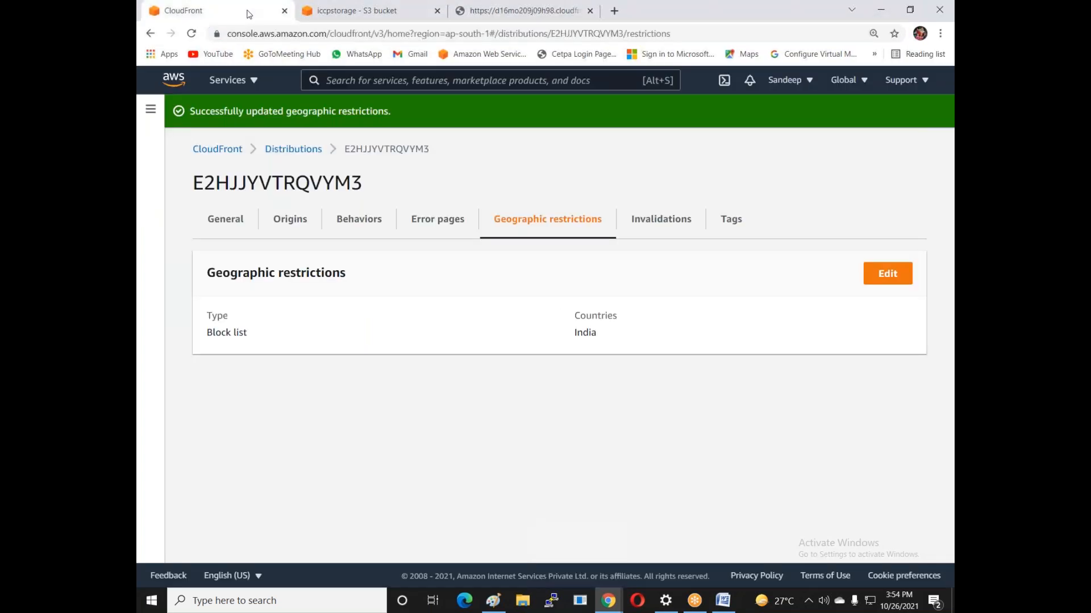
{"action": "left_click", "coordinate": [866, 280]}
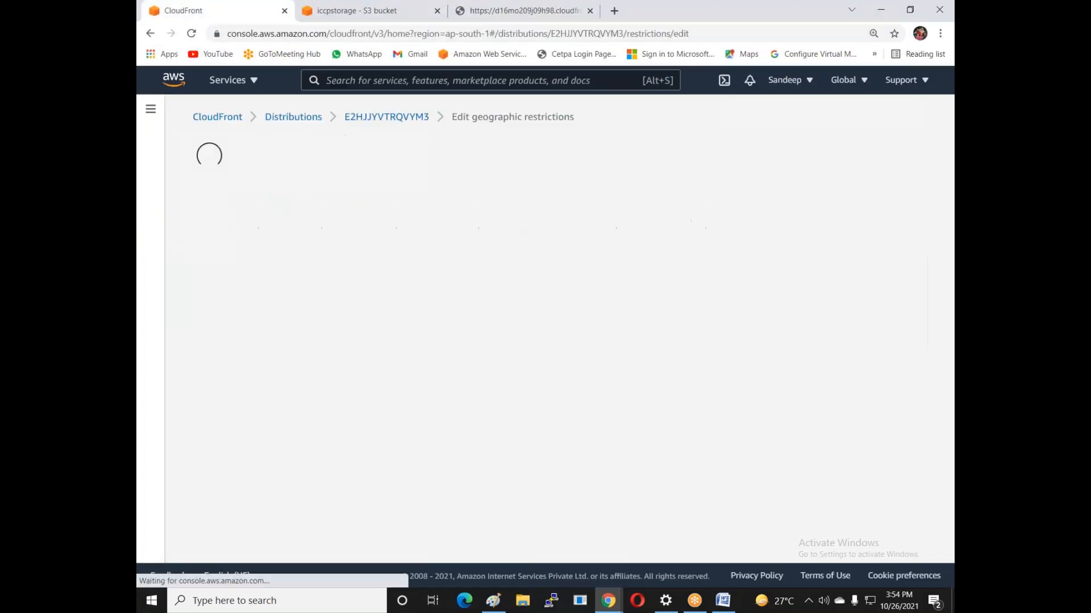
{"action": "left_click", "coordinate": [265, 383]}
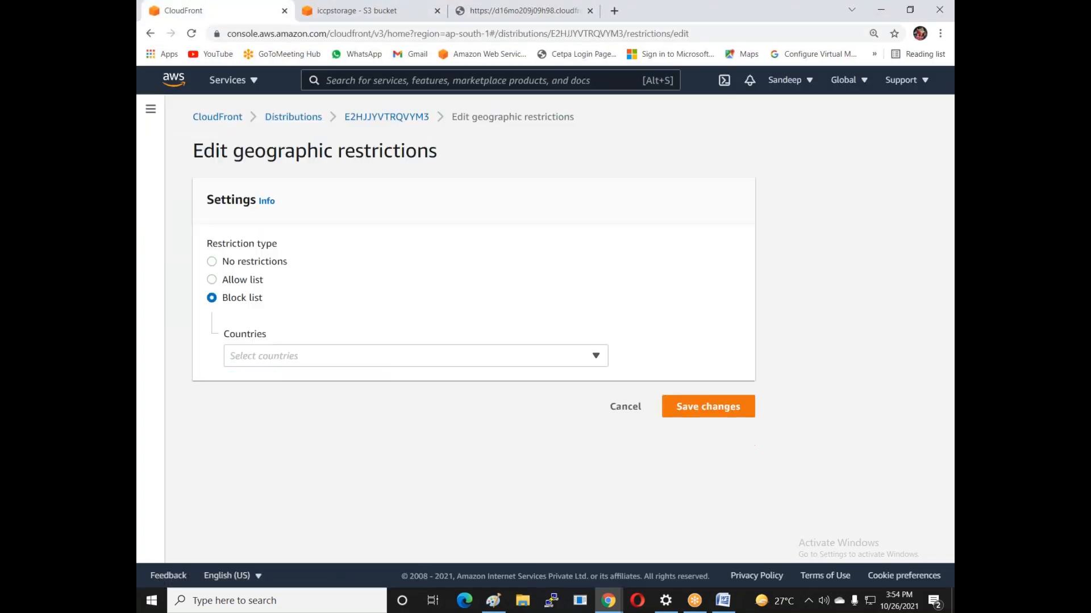
{"action": "left_click", "coordinate": [243, 263]}
{"action": "left_click", "coordinate": [705, 345]}
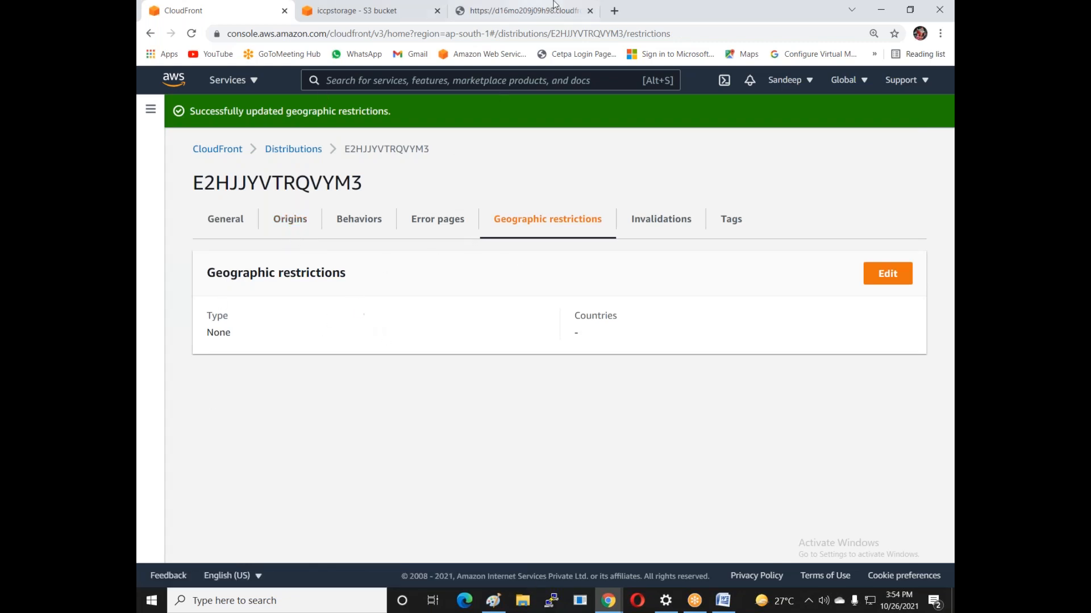
Step: Reload error.html in the incognito window to test access without the country block
{"action": "left_click", "coordinate": [525, 10]}
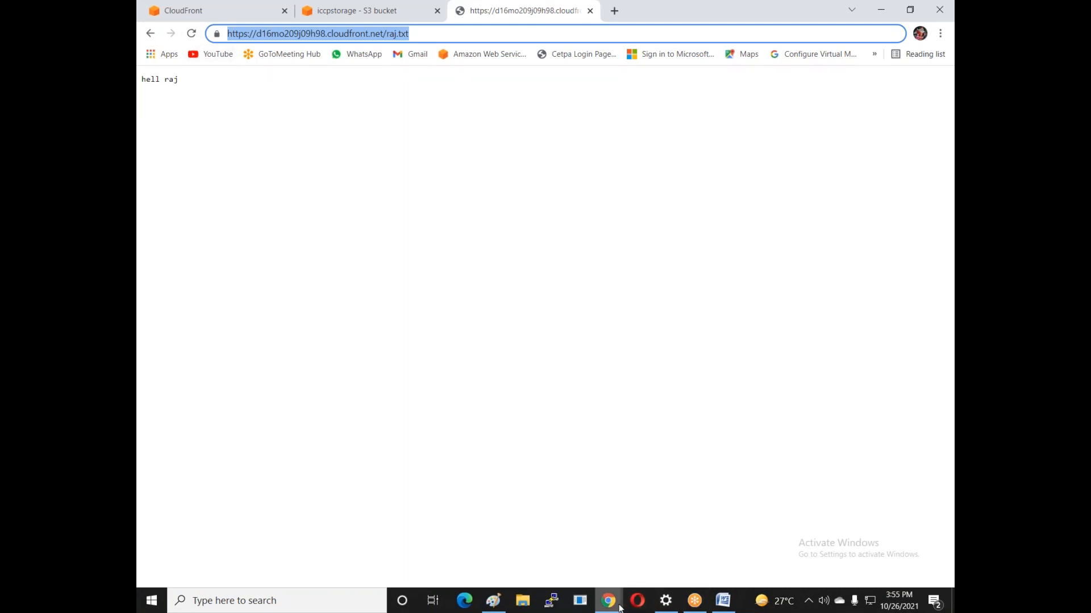
{"action": "mouse_move", "coordinate": [609, 601]}
{"action": "left_click", "coordinate": [644, 564]}
{"action": "left_click", "coordinate": [191, 33]}
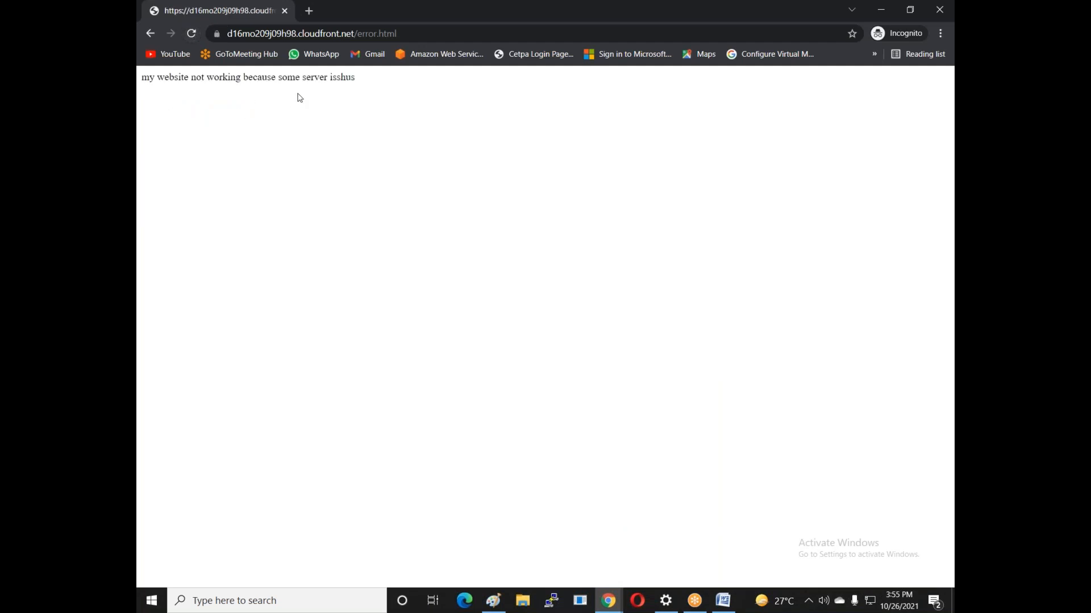
Step: Load raj.txt from the CloudFront domain in the incognito window to test access to the backup file
{"action": "double_click", "coordinate": [429, 35]}
{"action": "key", "text": "BackSpace"}
{"action": "key", "text": "BackSpace"}
{"action": "key", "text": "BackSpace"}
{"action": "key", "text": "BackSpace"}
{"action": "key", "text": "BackSpace"}
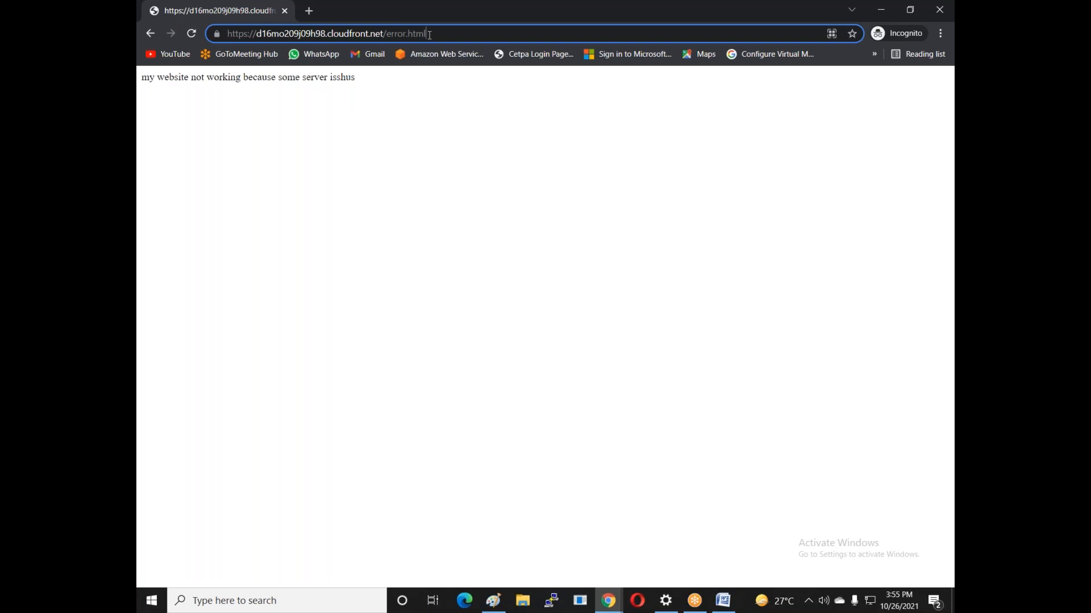
{"action": "key", "text": "BackSpace"}
{"action": "key", "text": "BackSpace"}
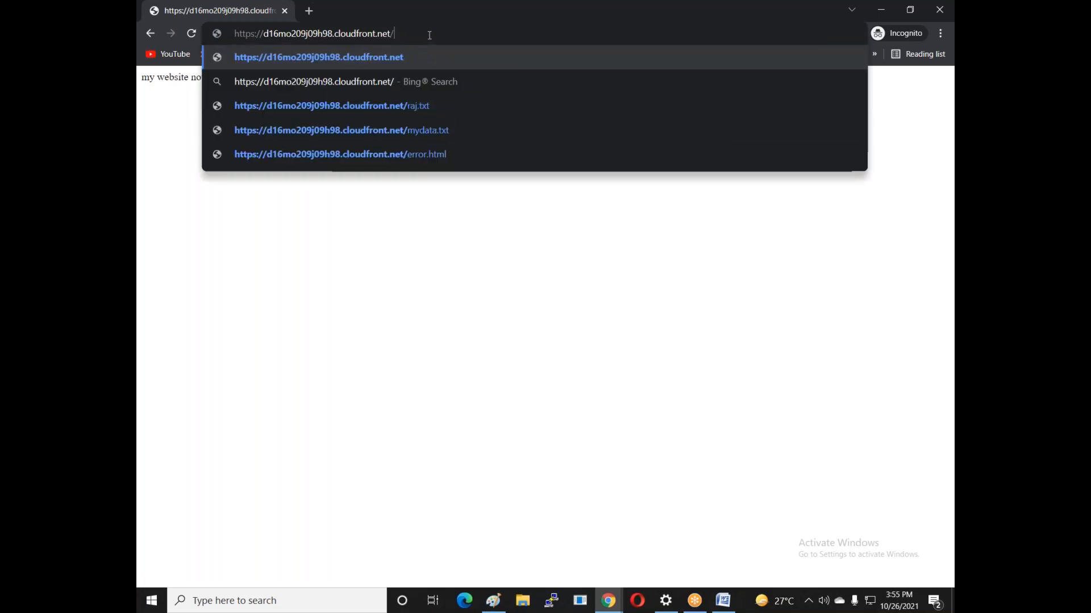
{"action": "type", "text": "raj"}
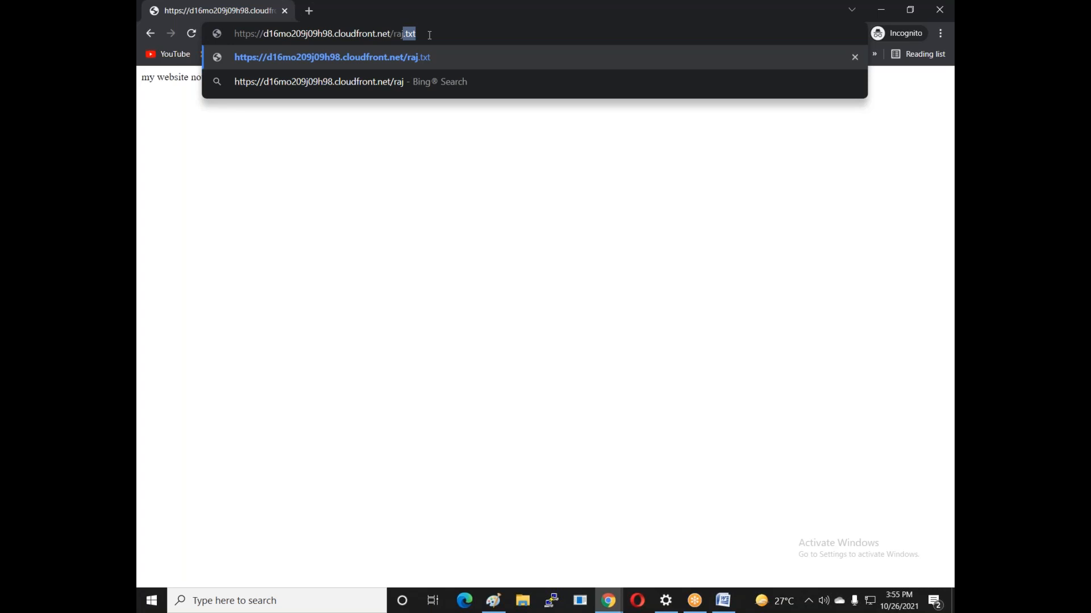
{"action": "key", "text": "Return"}
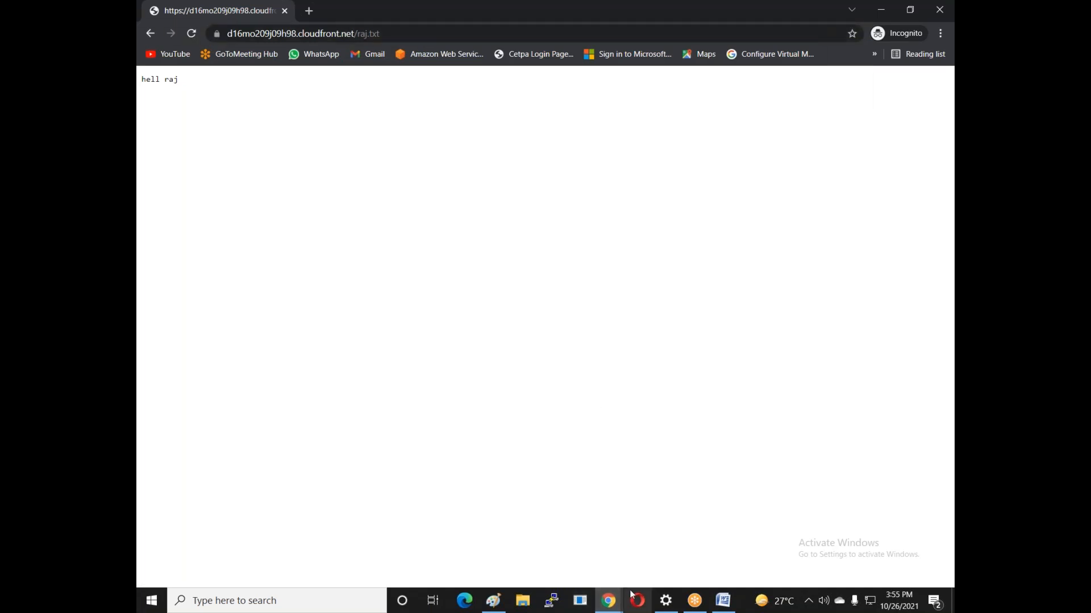
Step: Close the public access status page of the iccpstorage bucket and select both objects, error.html and mydata.txt
{"action": "mouse_move", "coordinate": [607, 600]}
{"action": "mouse_move", "coordinate": [531, 527]}
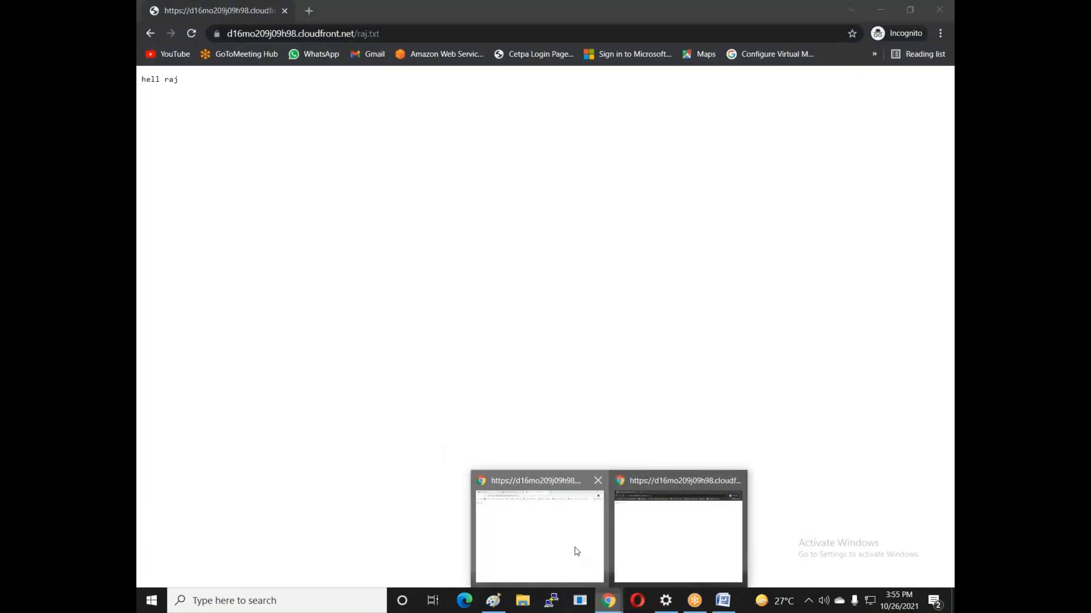
{"action": "left_click", "coordinate": [576, 551]}
{"action": "left_click", "coordinate": [417, 11]}
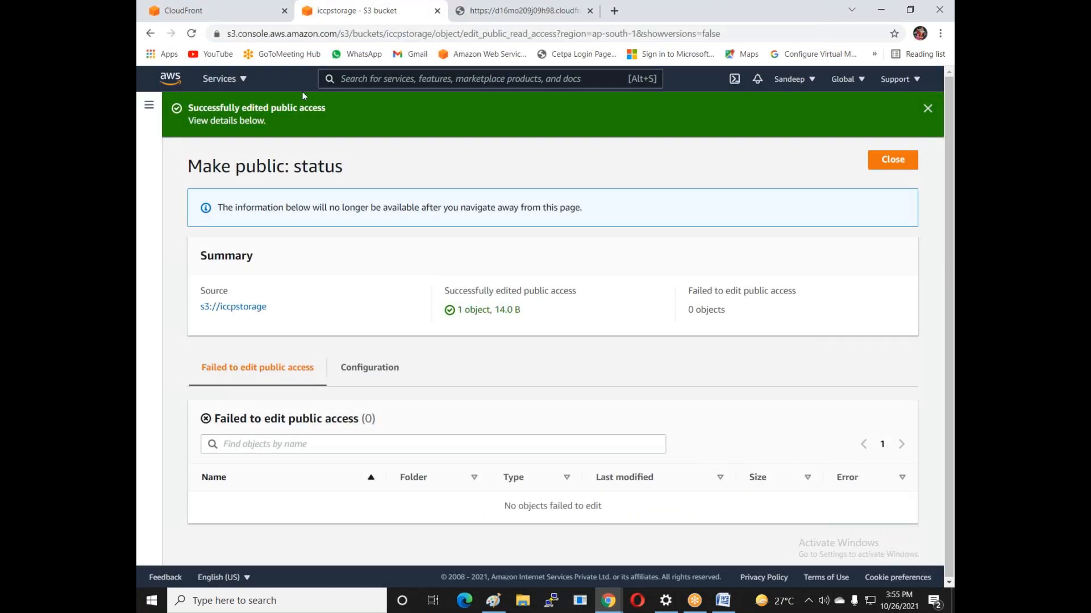
{"action": "left_click", "coordinate": [886, 164]}
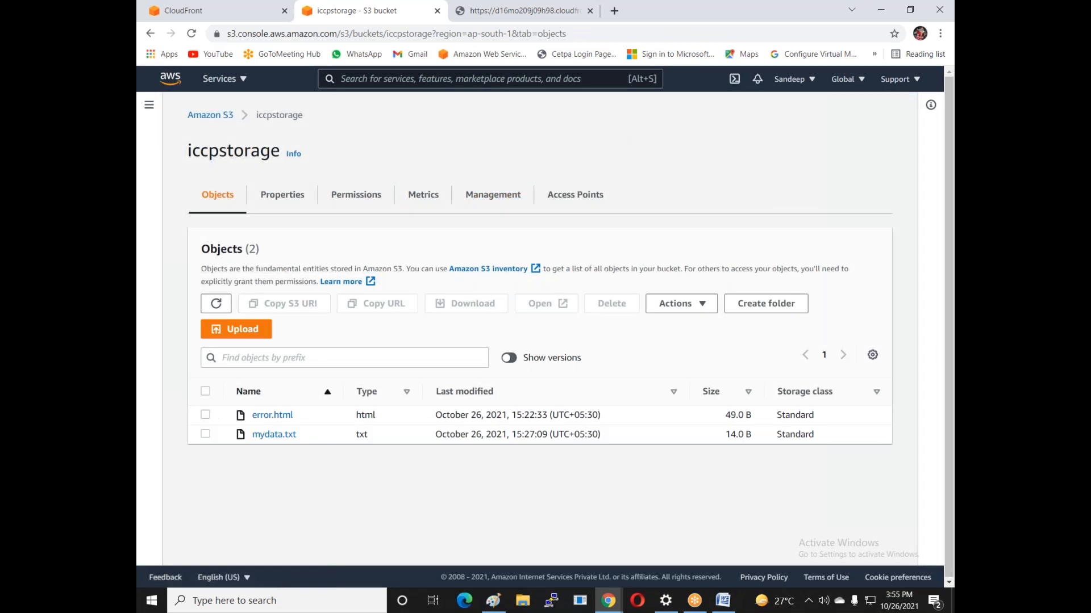
{"action": "left_click", "coordinate": [205, 391]}
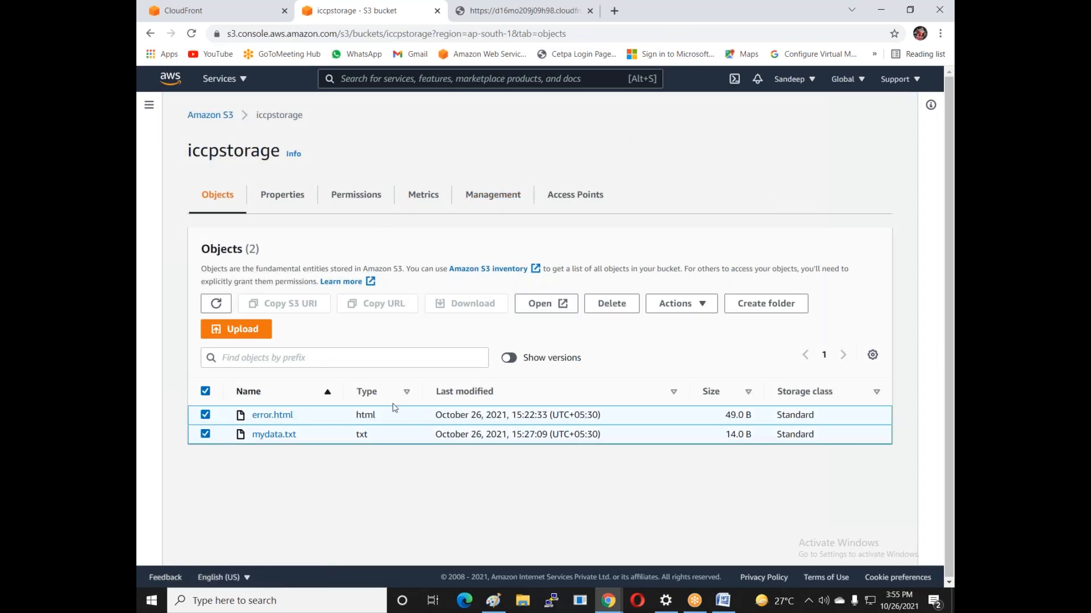
Step: Disable the CloudFront distribution from the distributions list and confirm
{"action": "left_click", "coordinate": [258, 8]}
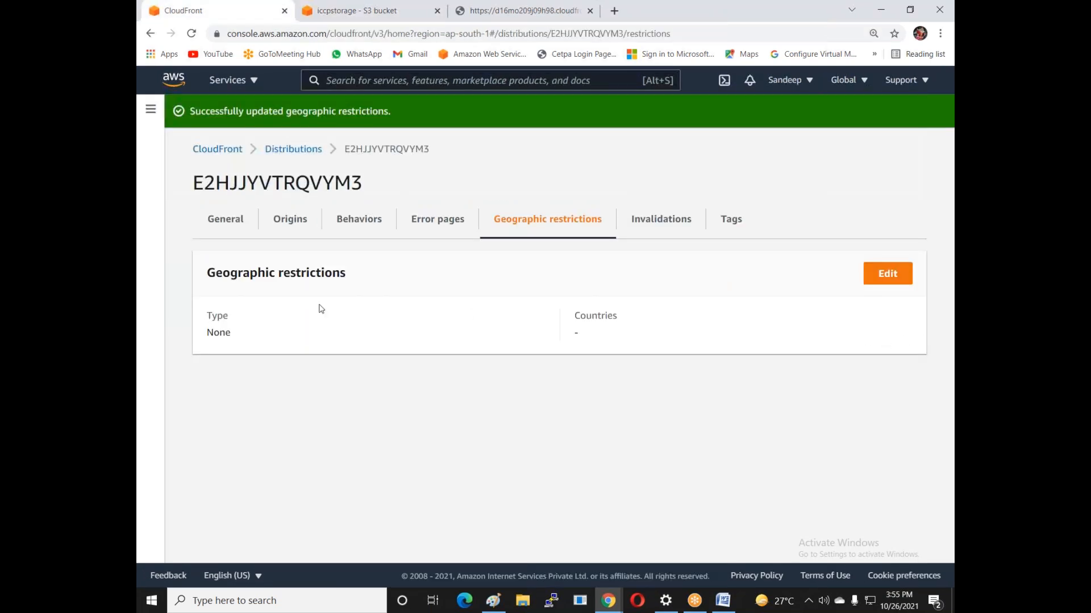
{"action": "left_click", "coordinate": [221, 151]}
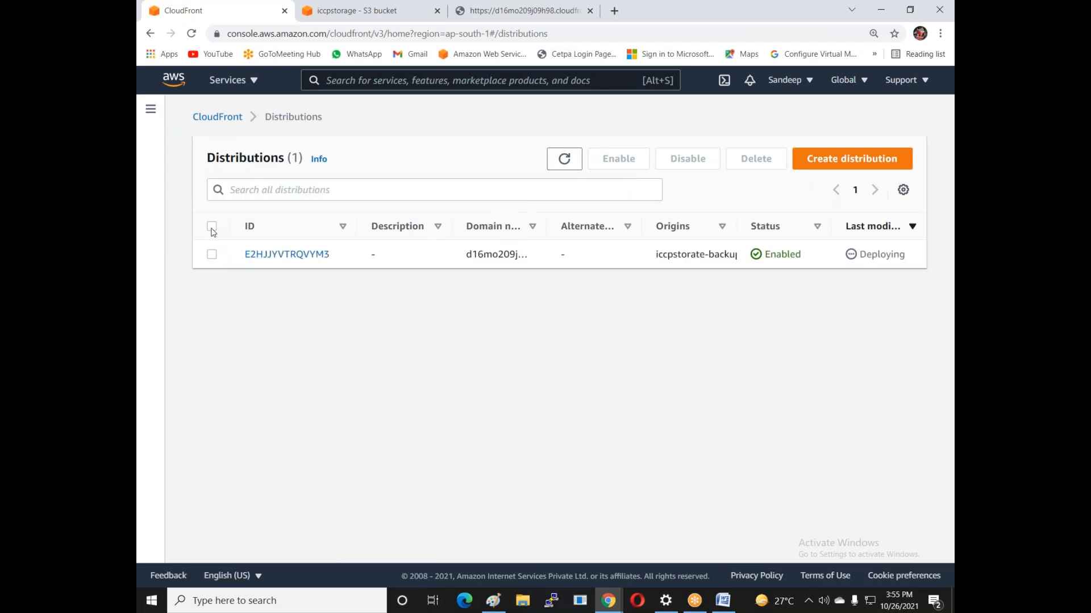
{"action": "left_click", "coordinate": [212, 227]}
{"action": "left_click", "coordinate": [688, 164]}
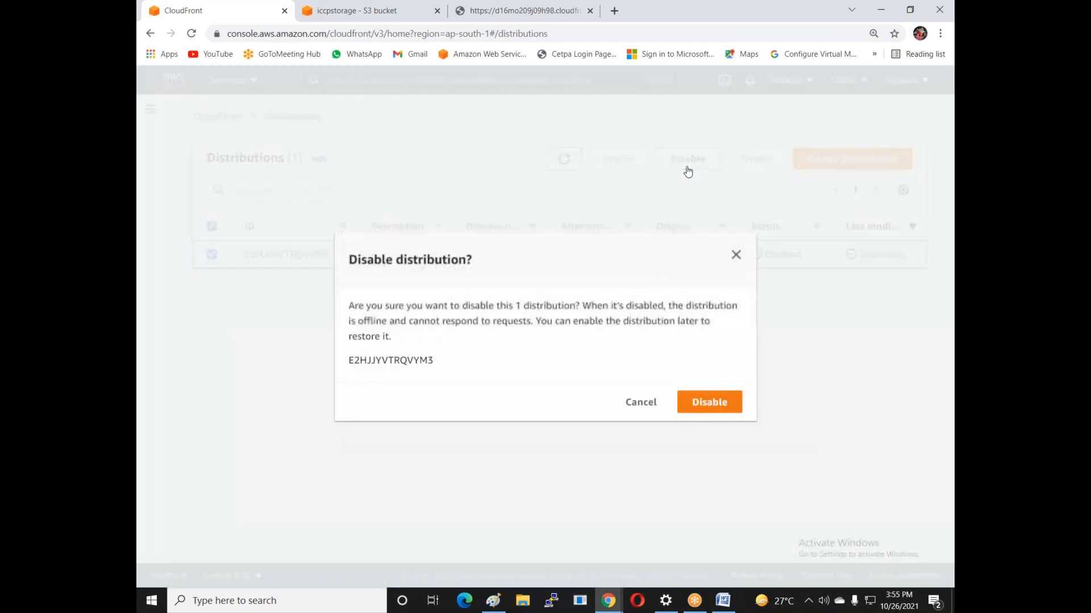
{"action": "left_click", "coordinate": [700, 405]}
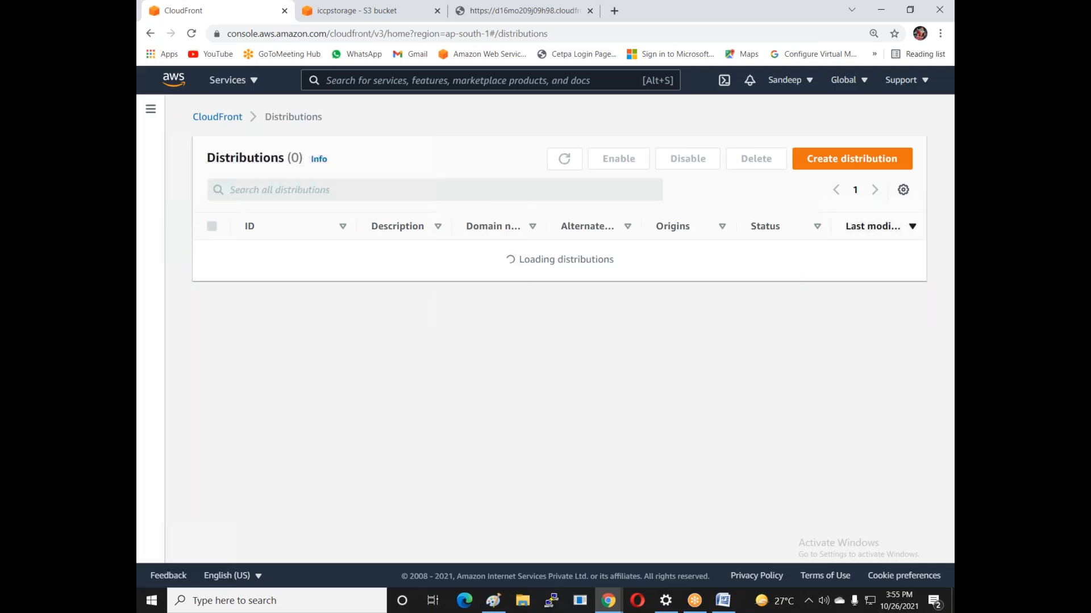